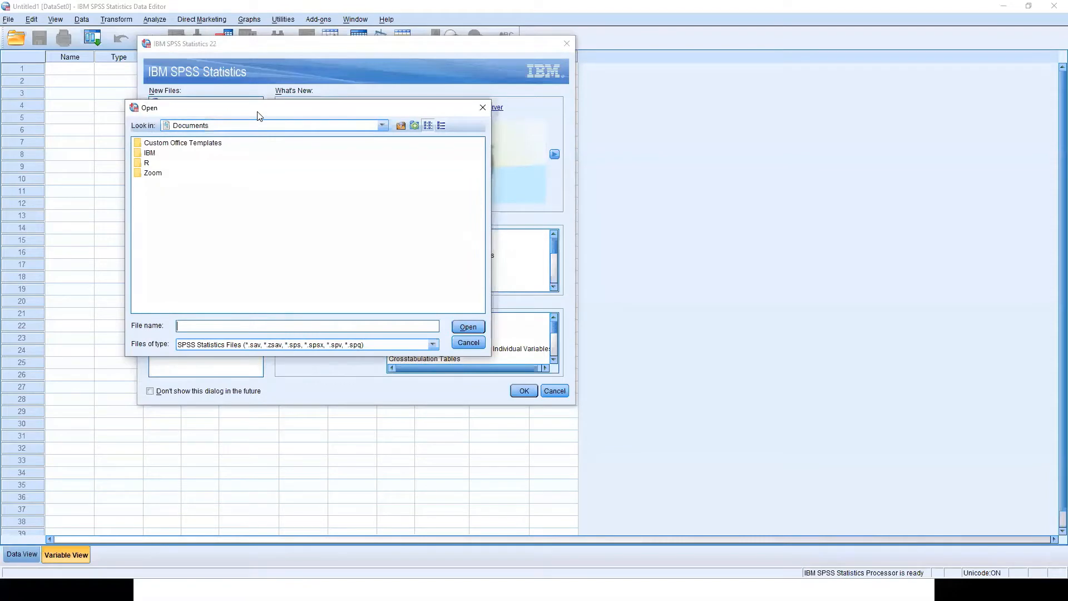
# Browse from the Desktop to the Data folder inside Workshop 2 - Psychometrics > Material.
pyautogui.click(341, 224)
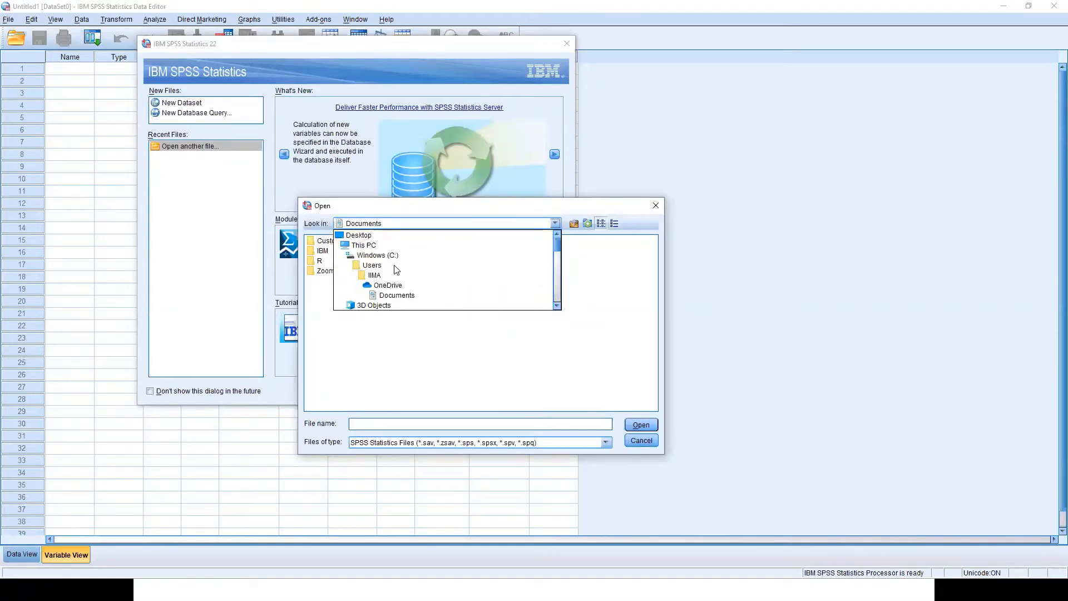
pyautogui.click(361, 235)
pyautogui.doubleClick(335, 331)
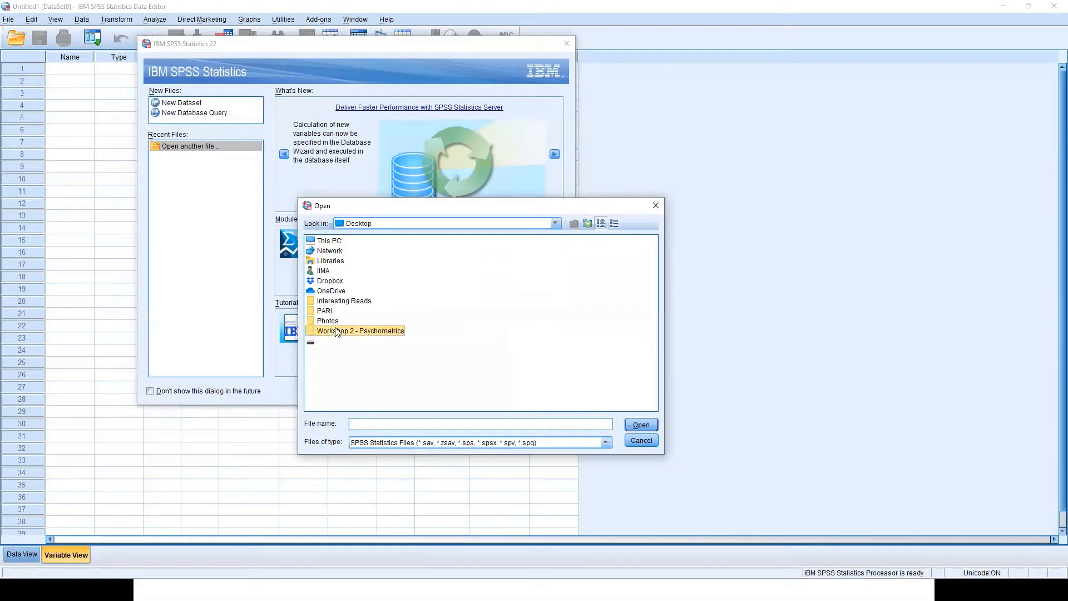
pyautogui.doubleClick(329, 244)
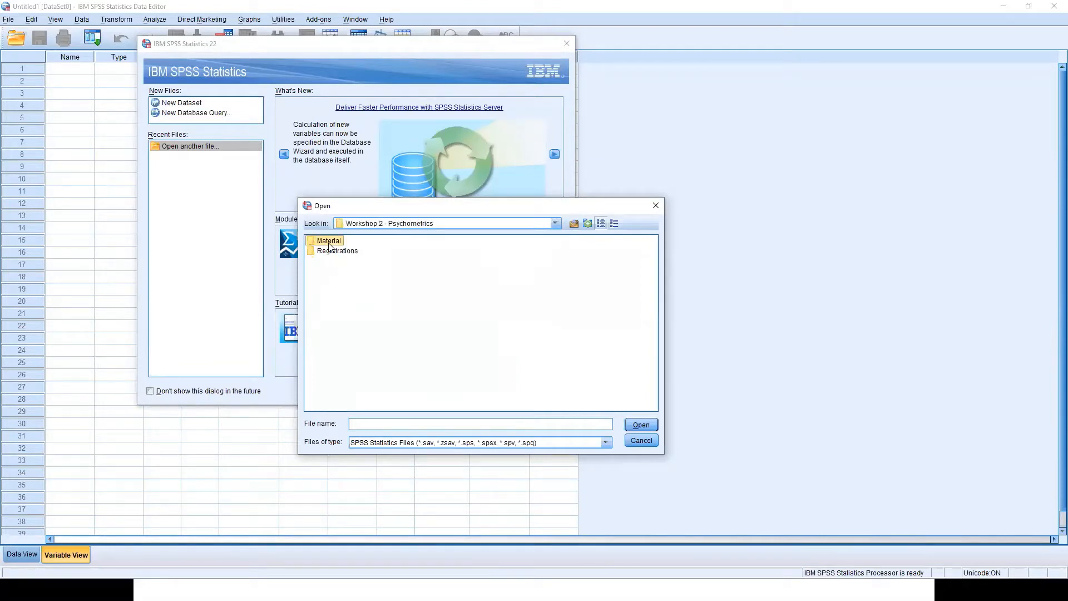
pyautogui.doubleClick(325, 242)
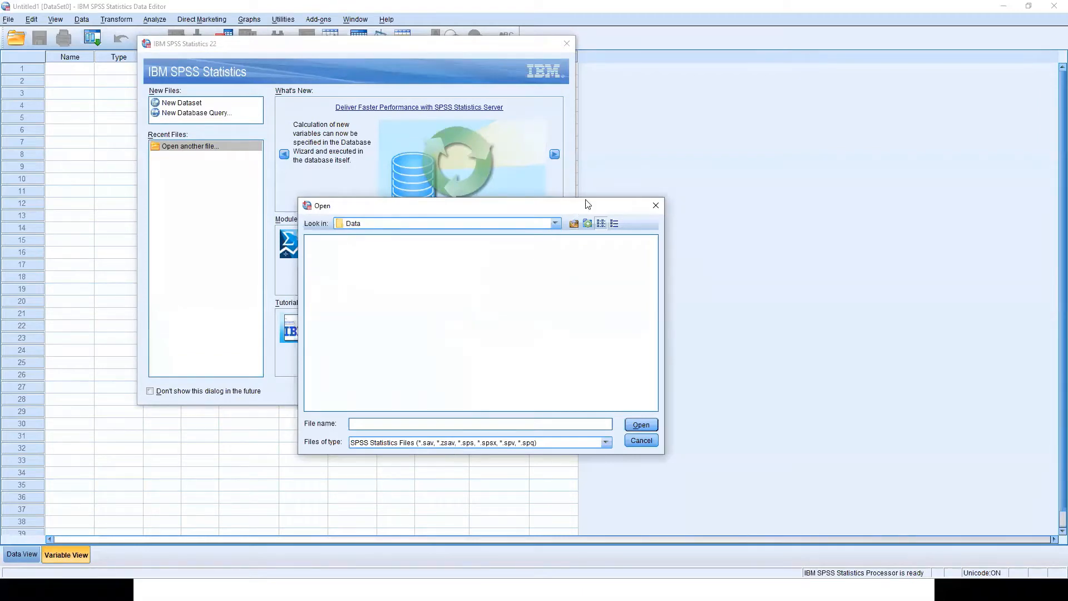
pyautogui.moveTo(585, 201); pyautogui.dragTo(674, 138)
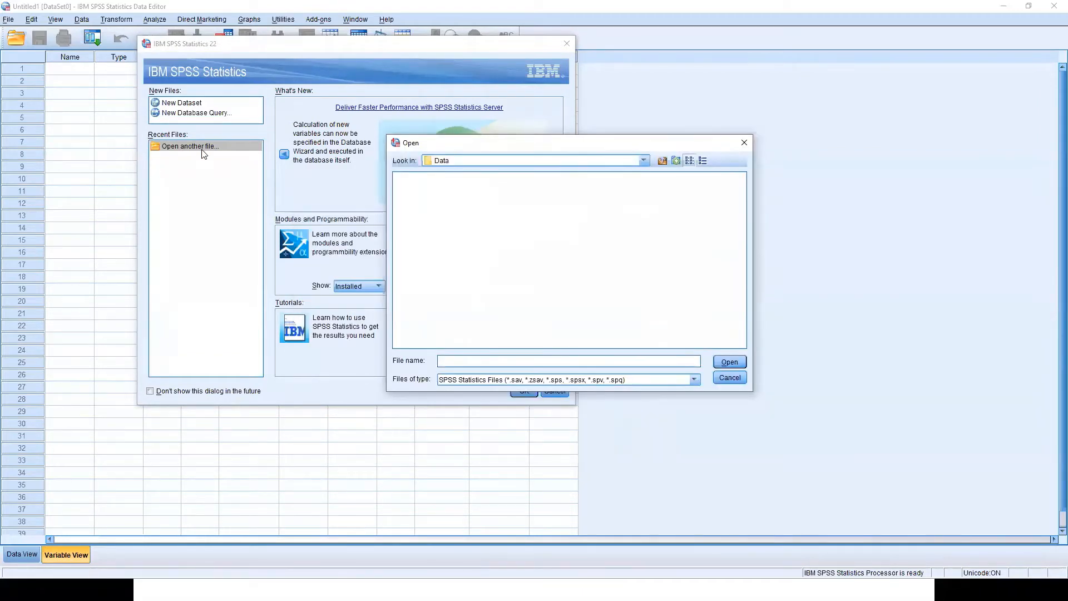
# Filter the file list to Text Data (*.txt, *.dat, *.csv, *.tab) and open DataSEM.csv.
pyautogui.click(457, 381)
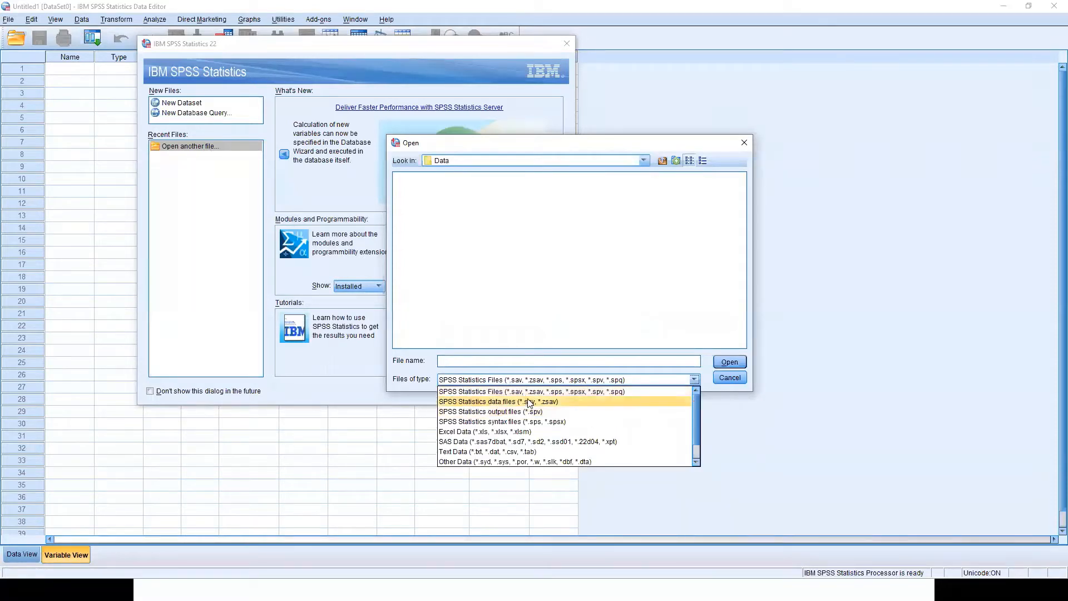
pyautogui.scroll(-1, 545, 415)
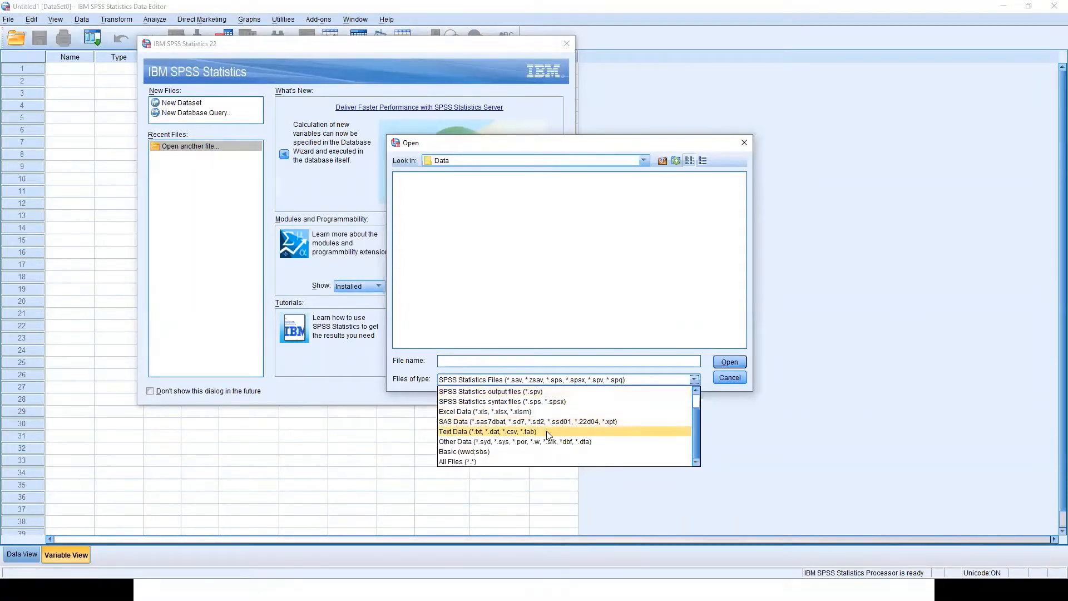
pyautogui.click(547, 432)
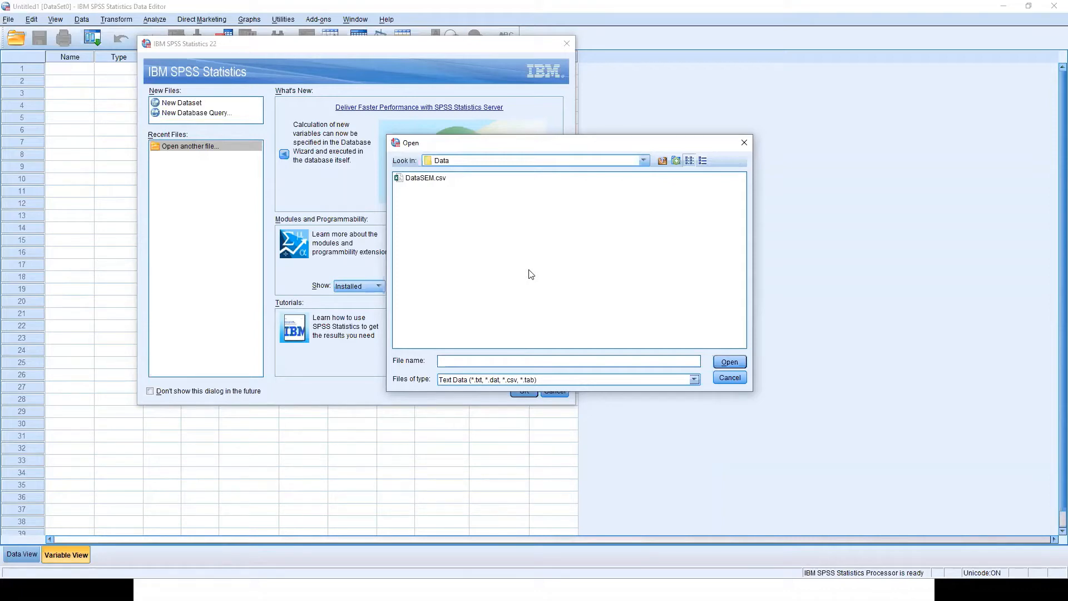
pyautogui.click(420, 179)
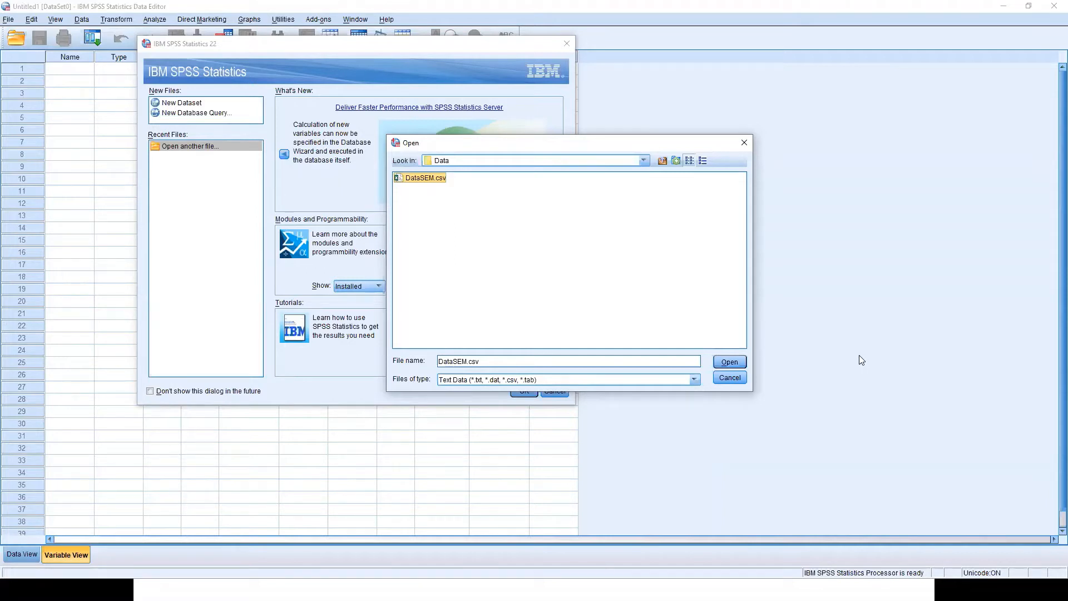
pyautogui.click(657, 286)
pyautogui.click(430, 178)
pyautogui.click(725, 361)
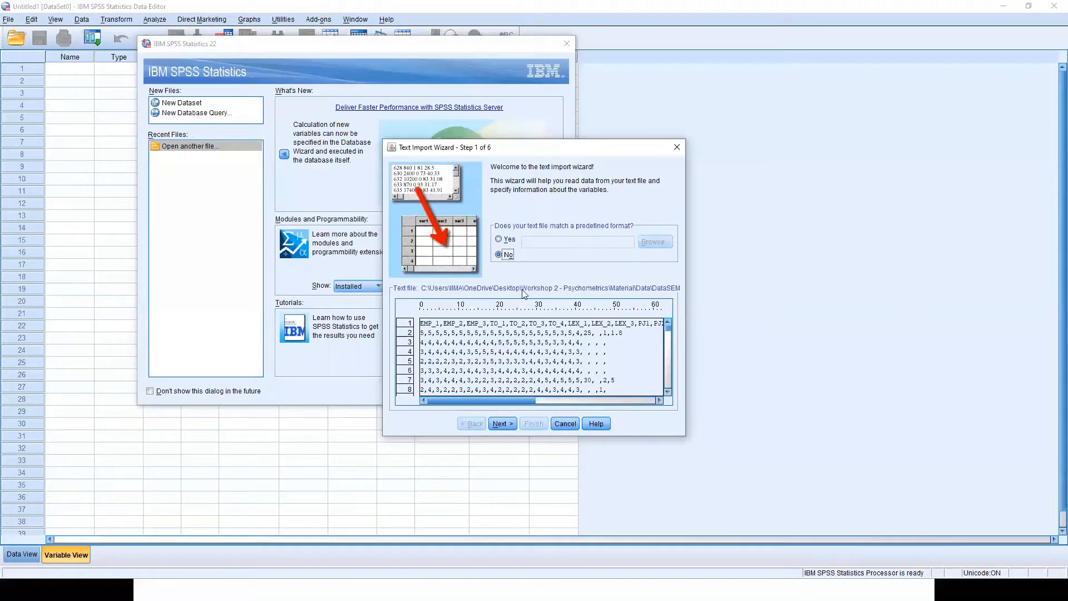
# Specify no predefined format, a delimited variable arrangement, and variable names included at the top of the file.
pyautogui.click(507, 424)
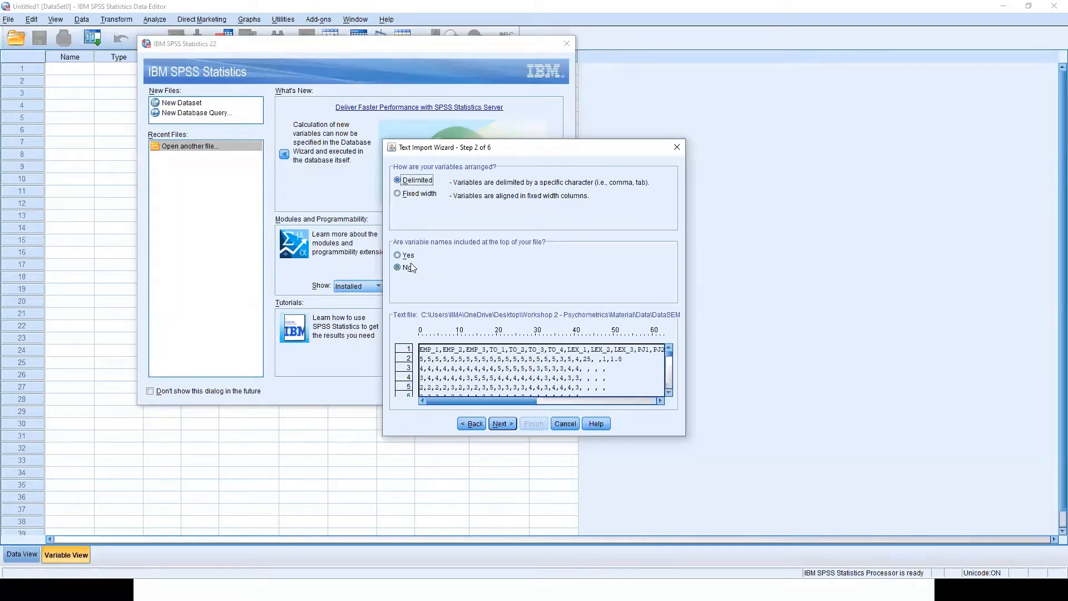
pyautogui.click(397, 256)
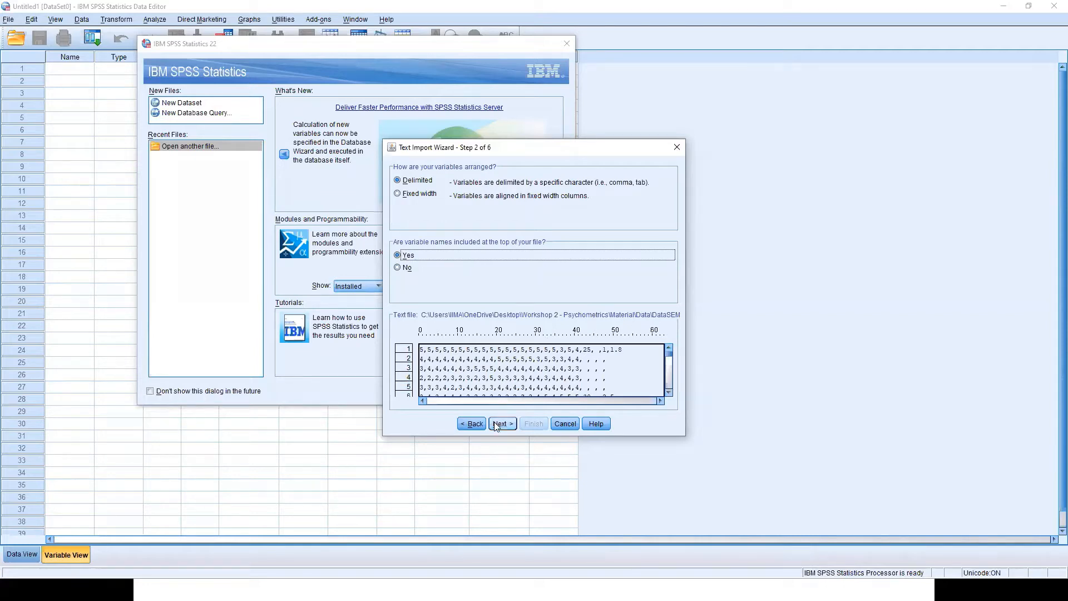
pyautogui.hotkey('alt', 'Tab')
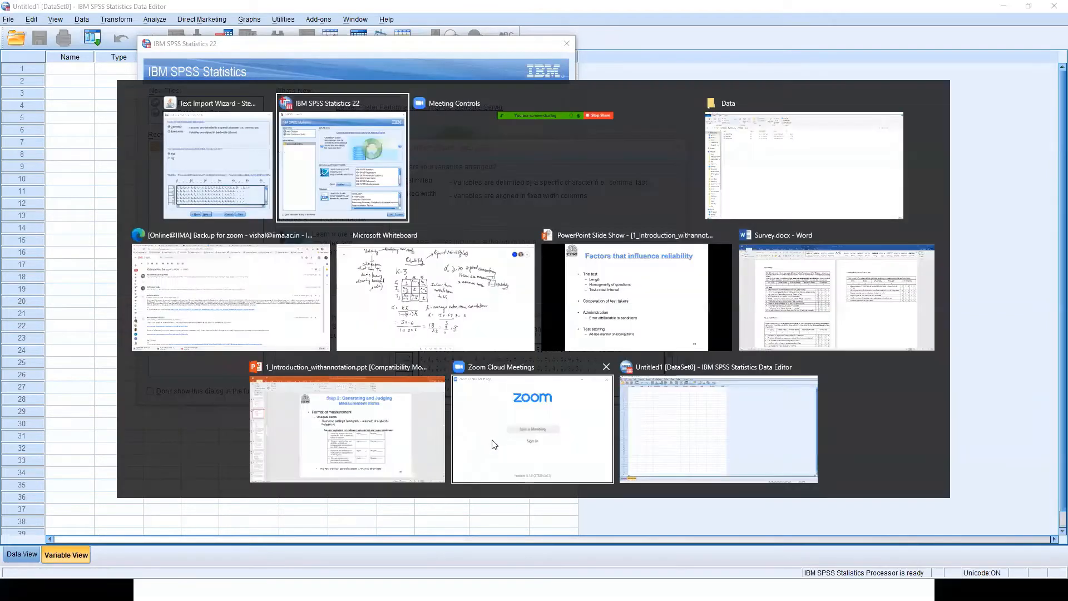
pyautogui.hotkey('alt', 'Tab')
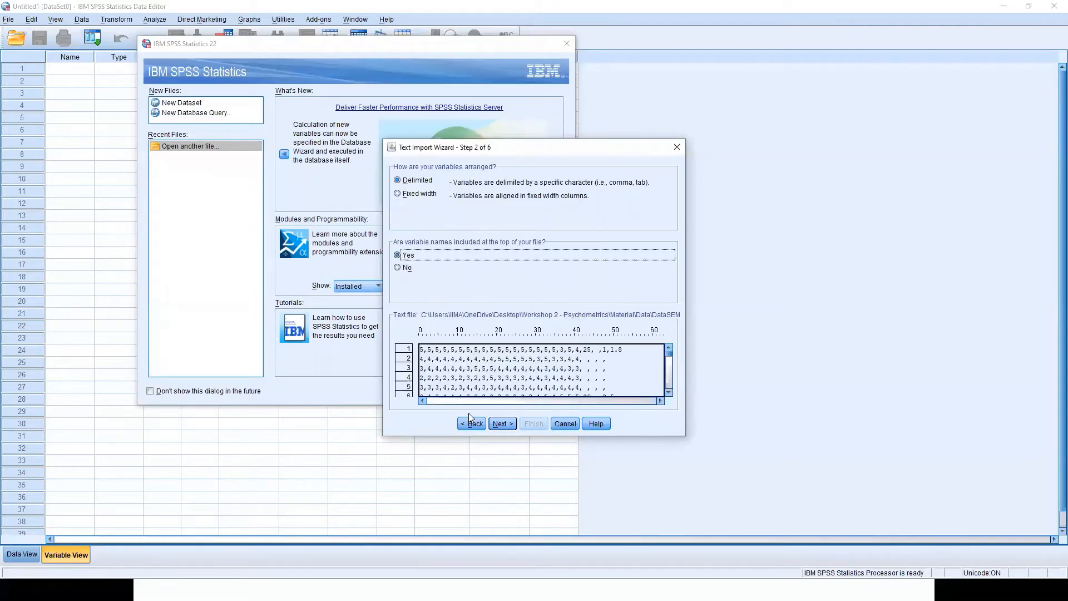
pyautogui.click(499, 426)
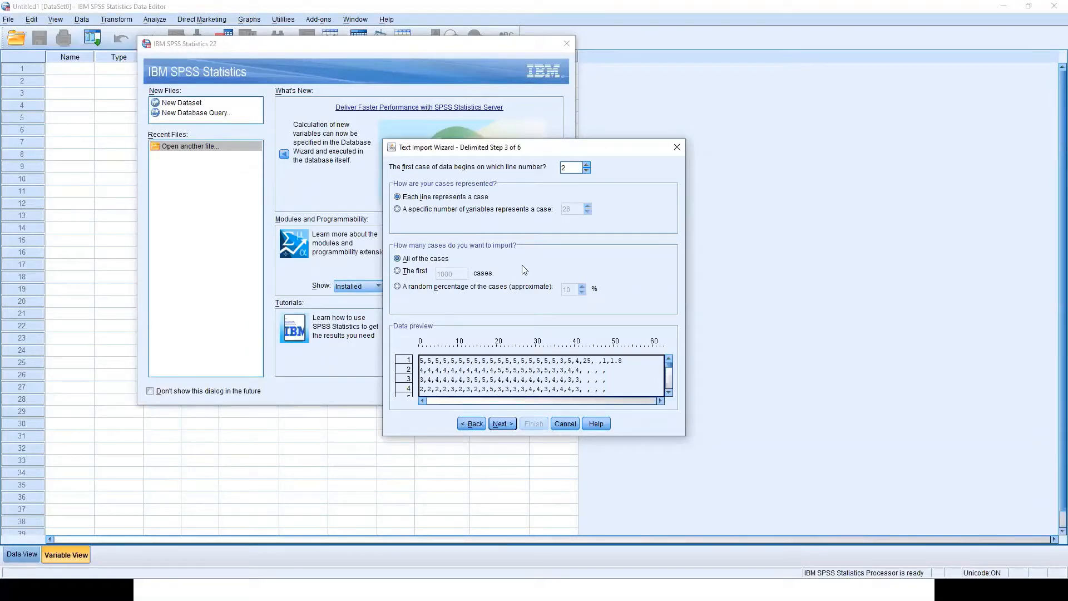
# Accept one case per line starting at line 2, all cases imported, and comma and space as delimiters.
pyautogui.click(503, 425)
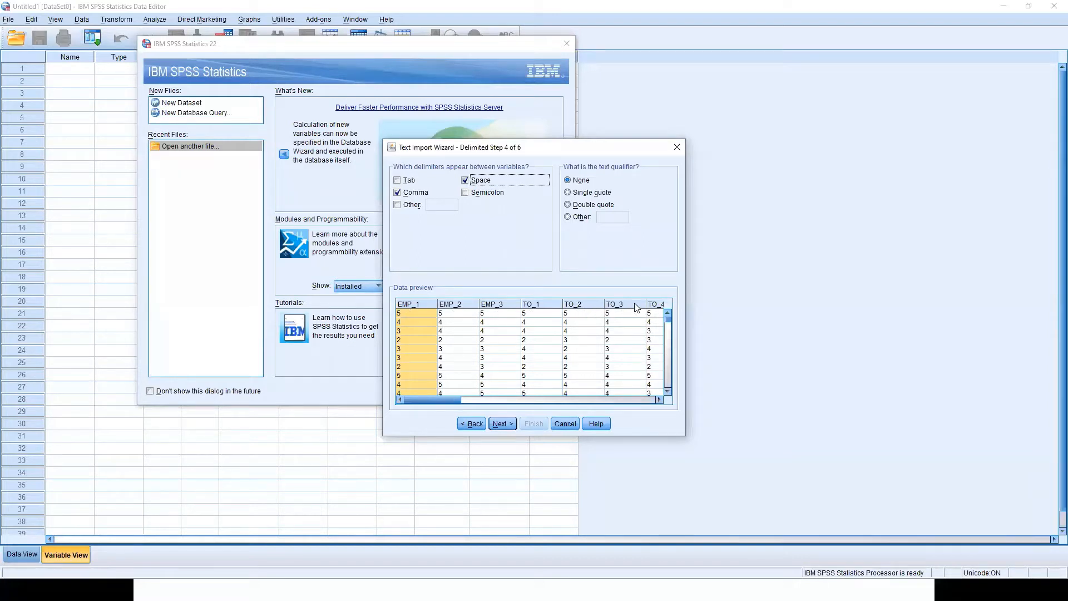
pyautogui.click(558, 400)
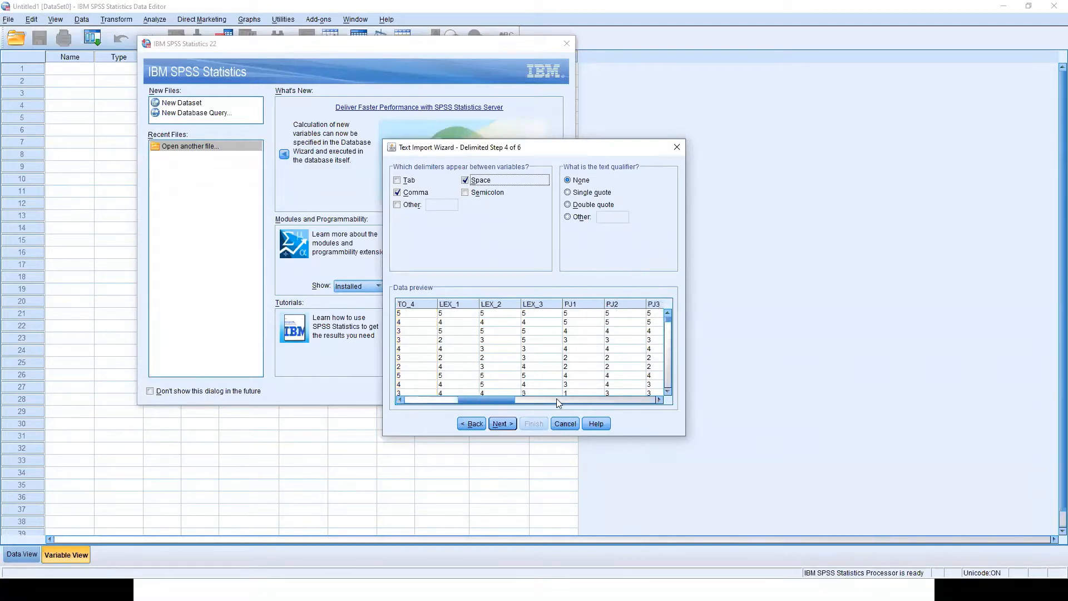
pyautogui.moveTo(495, 399); pyautogui.dragTo(433, 397)
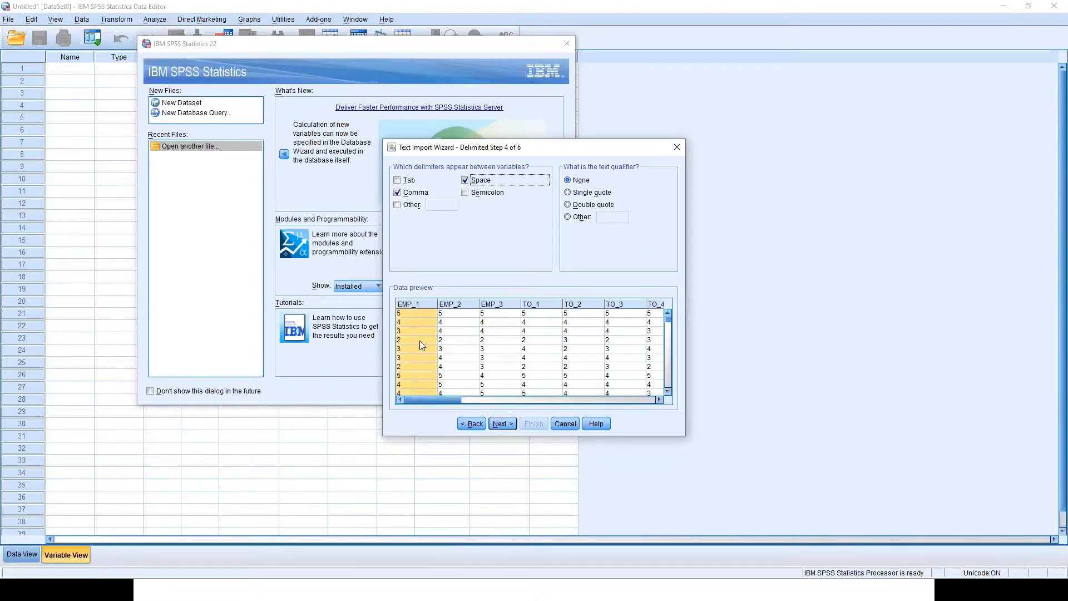
pyautogui.click(503, 424)
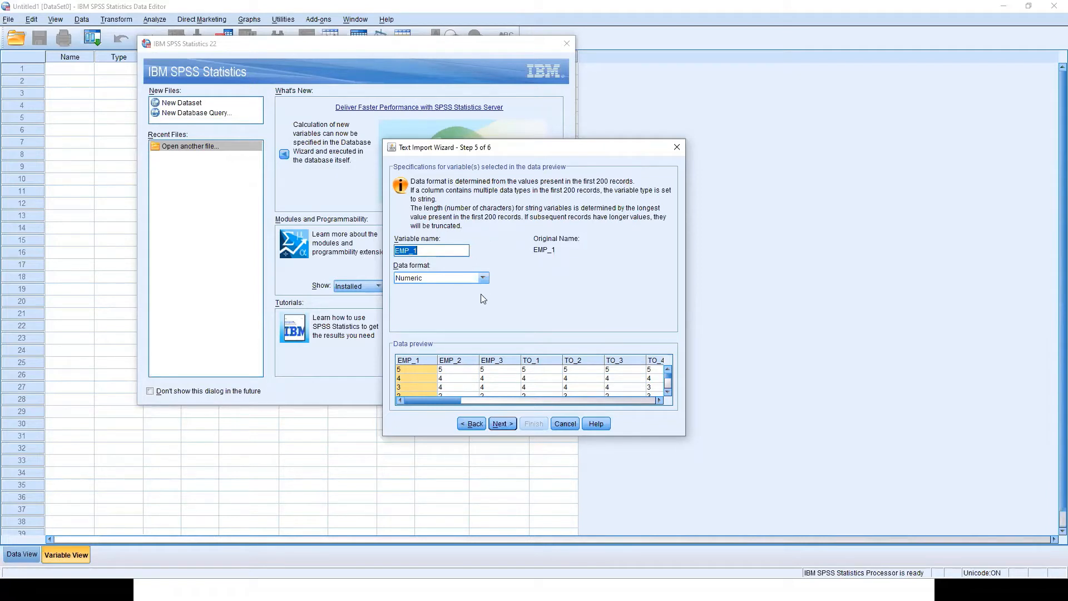
# Accept the variable names and numeric formats, choose to paste the syntax, and finish the import wizard.
pyautogui.click(451, 367)
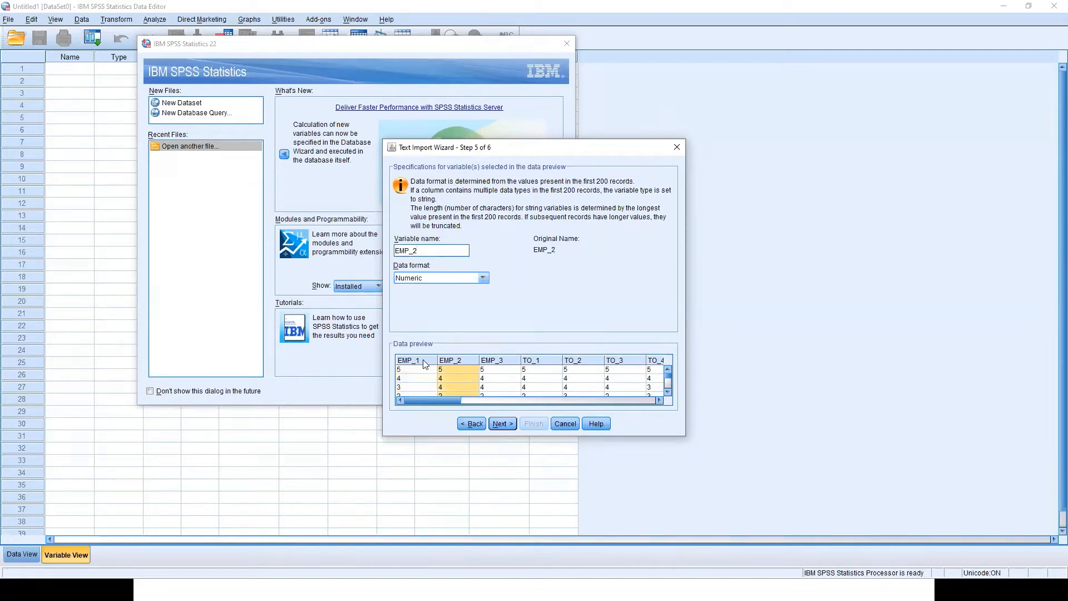
pyautogui.click(424, 363)
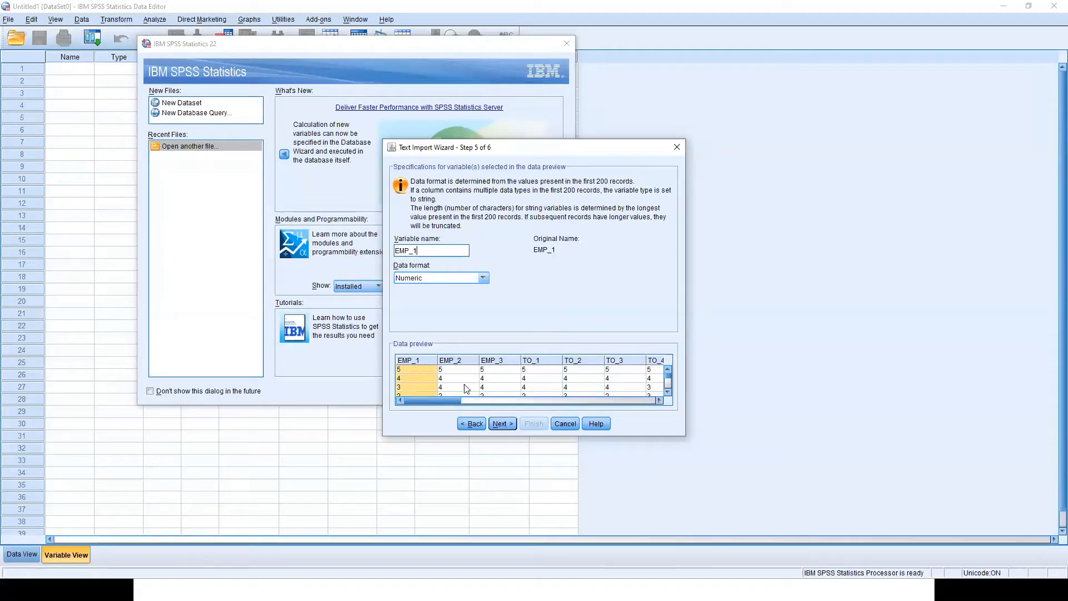
pyautogui.click(497, 424)
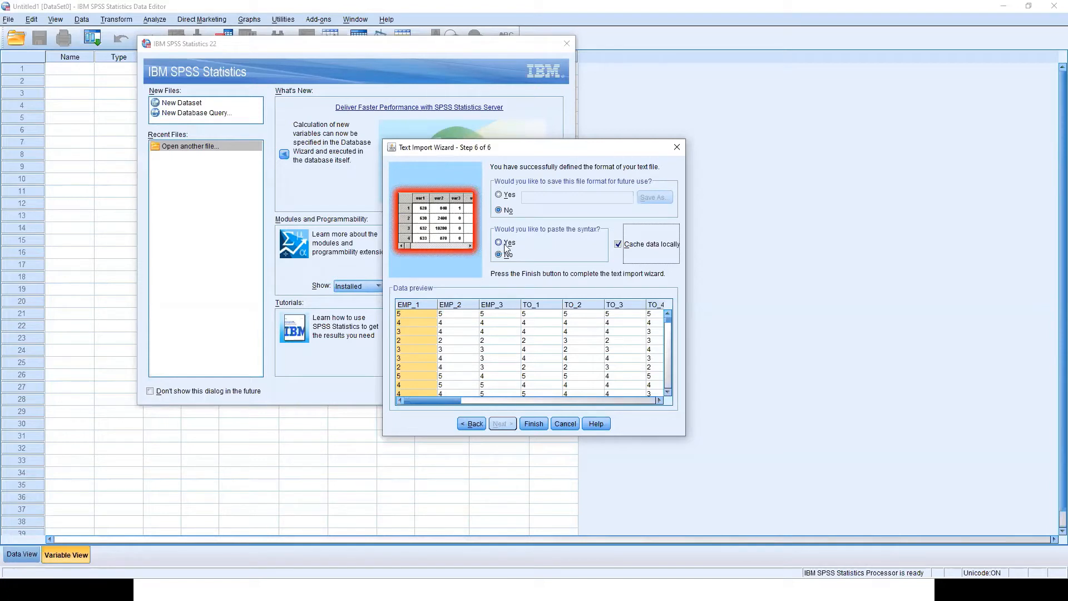
pyautogui.click(506, 244)
pyautogui.click(533, 423)
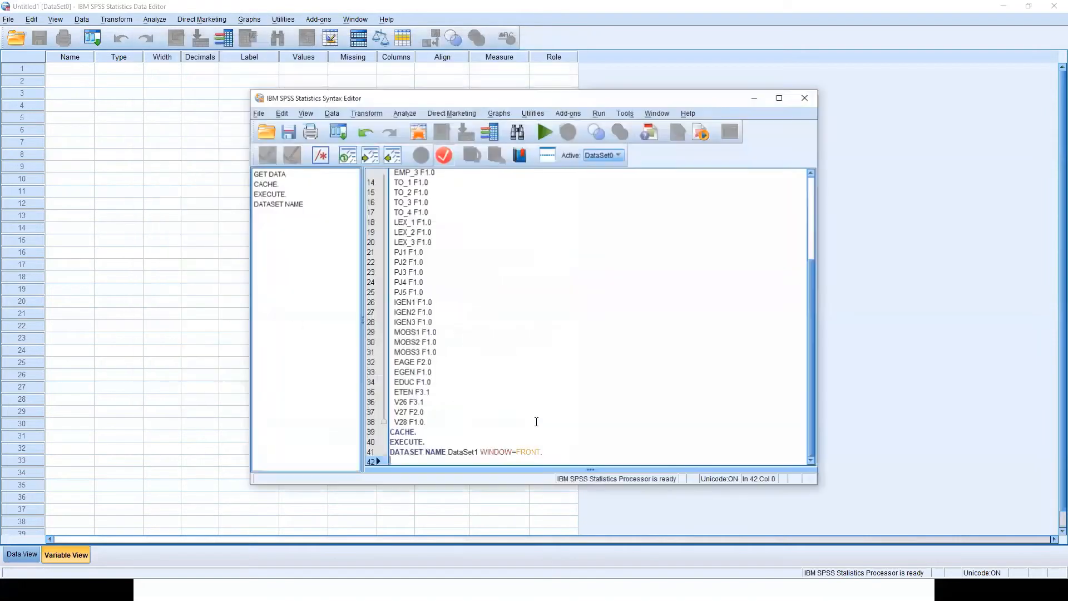
# Select the whole pasted import syntax, from GET DATA through DATASET NAME, and run it.
pyautogui.scroll(5, 520, 353)
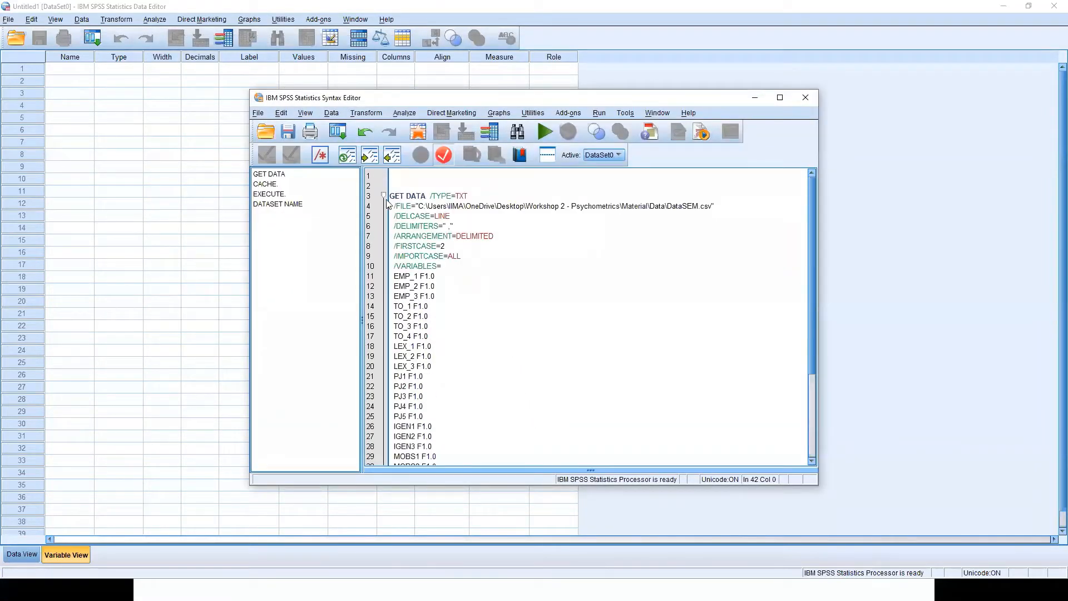
pyautogui.moveTo(395, 197); pyautogui.dragTo(416, 207)
pyautogui.click(779, 98)
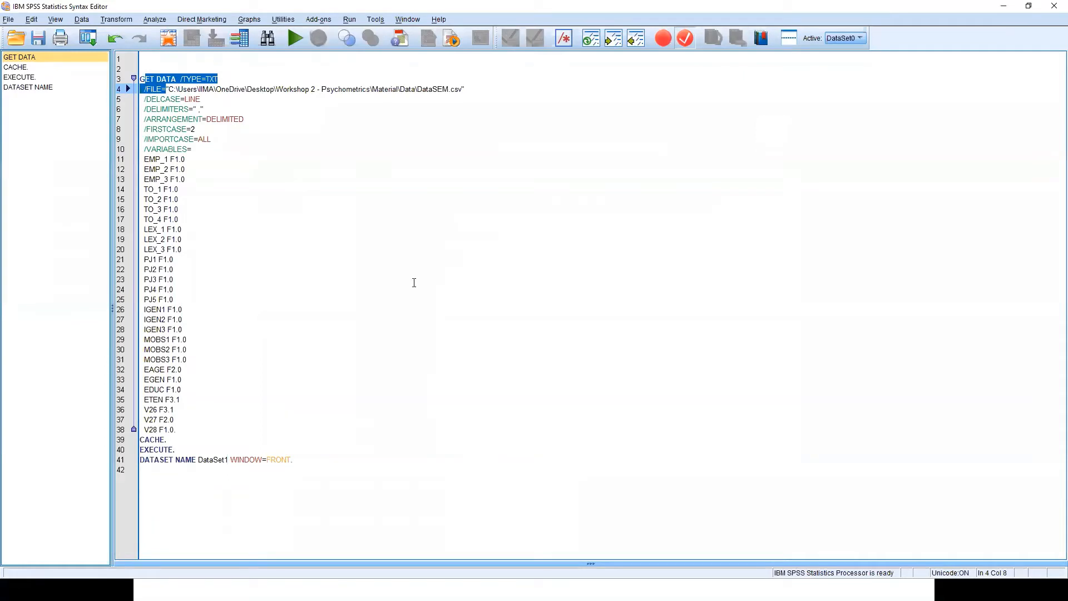
pyautogui.click(376, 299)
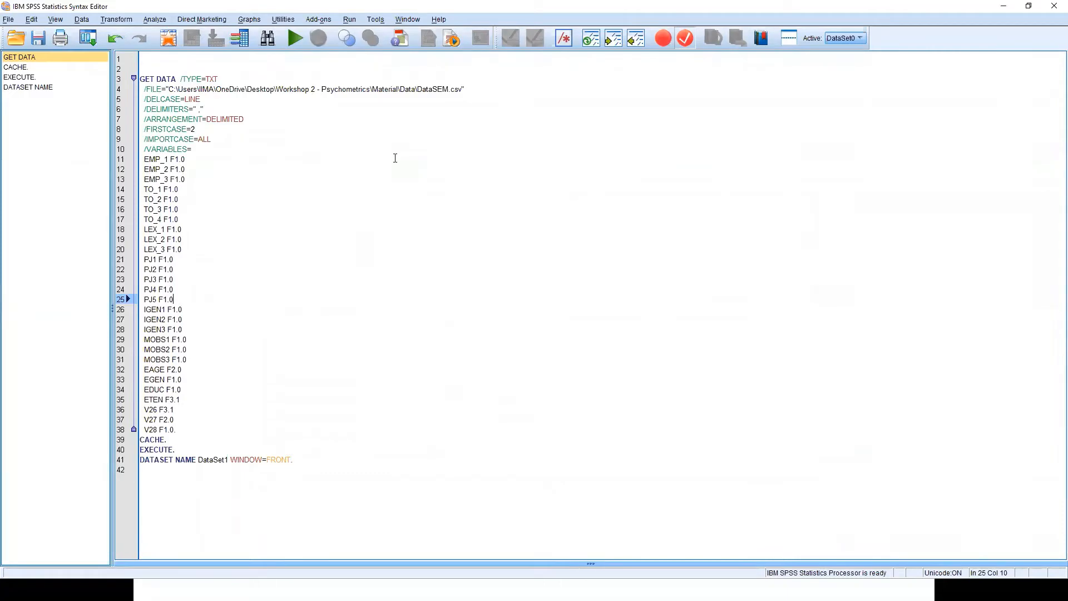
pyautogui.doubleClick(967, 8)
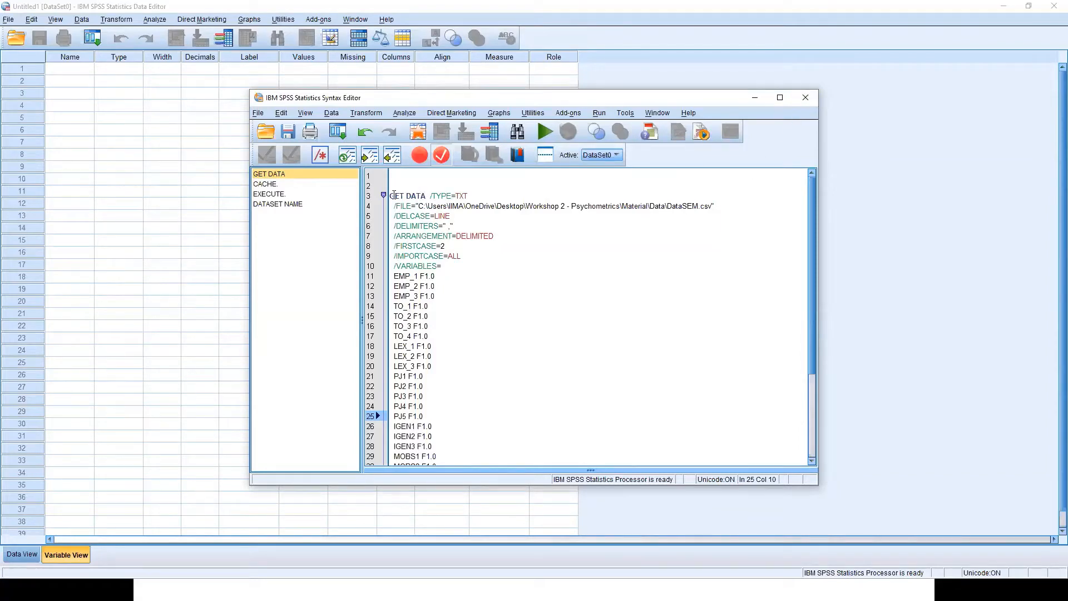
pyautogui.moveTo(391, 196); pyautogui.dragTo(520, 447)
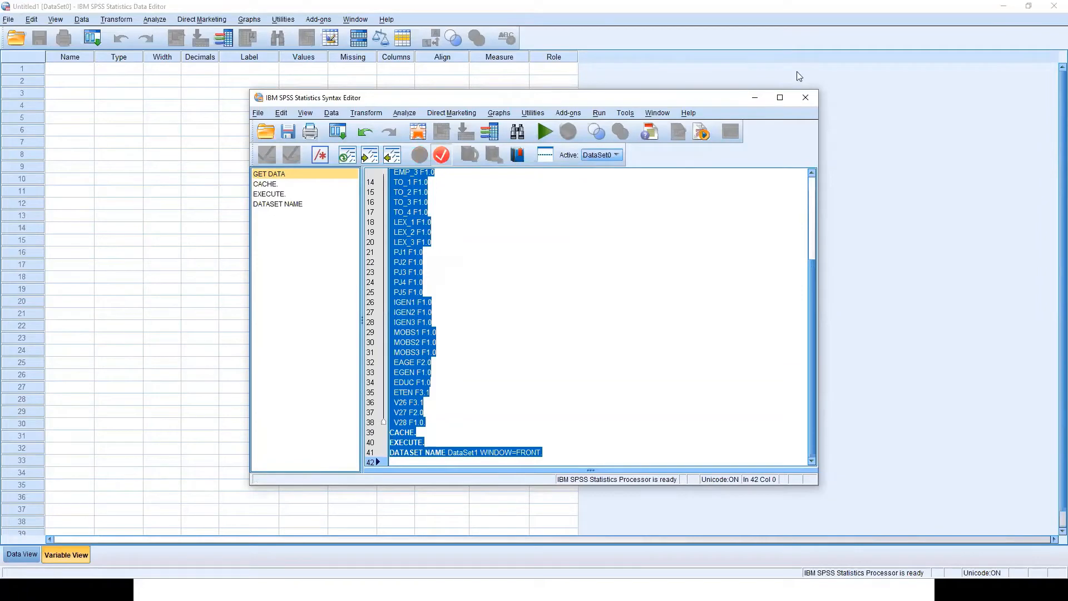
pyautogui.click(781, 99)
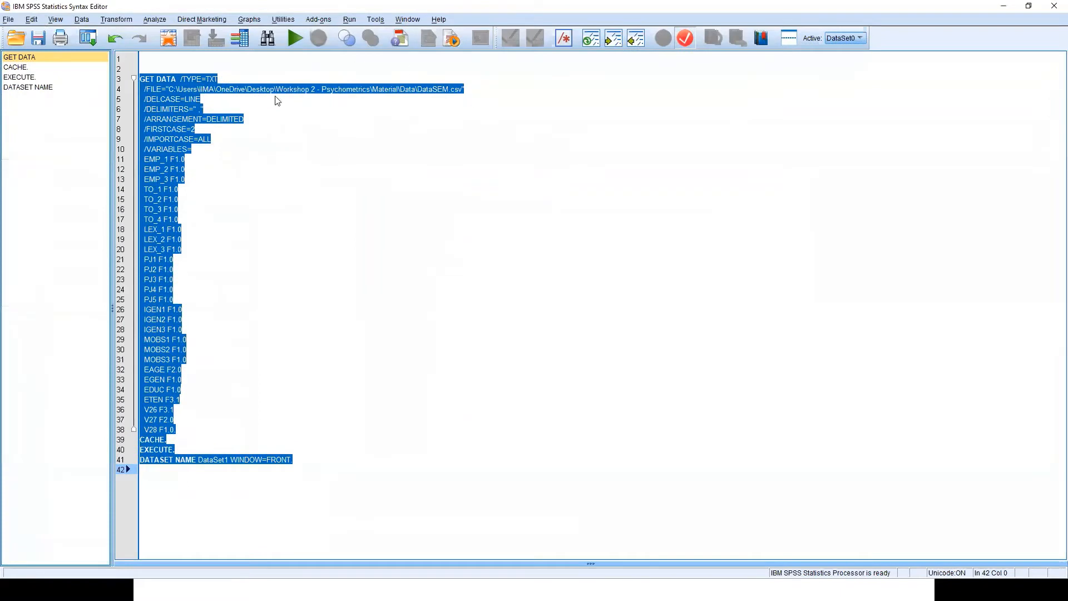
pyautogui.click(294, 43)
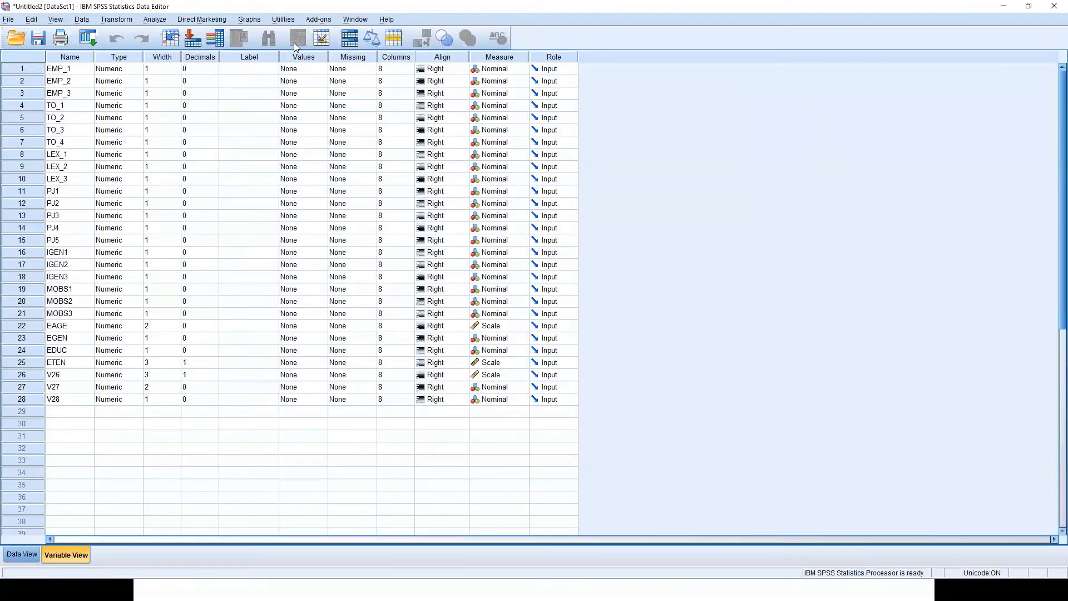
# Examine the imported dataset's case values across all columns and its list of variable definitions.
pyautogui.click(13, 555)
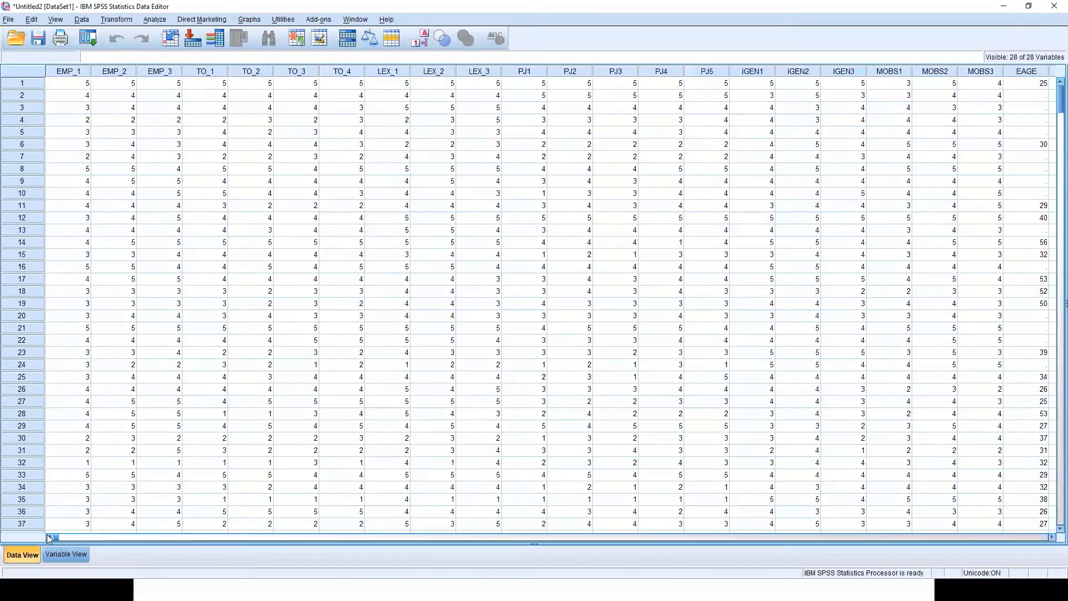
pyautogui.click(357, 539)
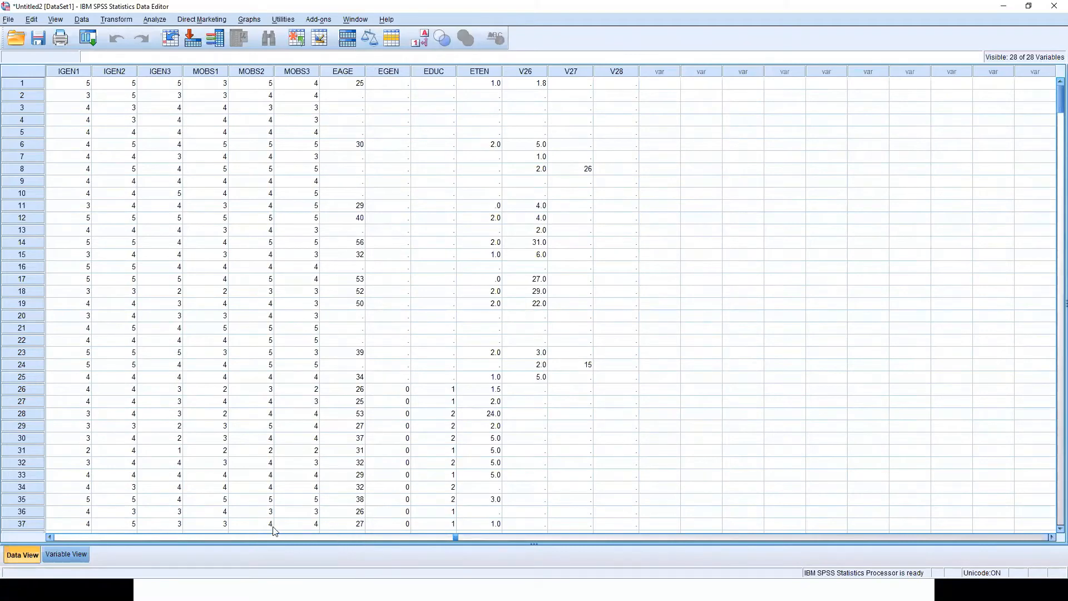
pyautogui.click(181, 538)
pyautogui.click(73, 556)
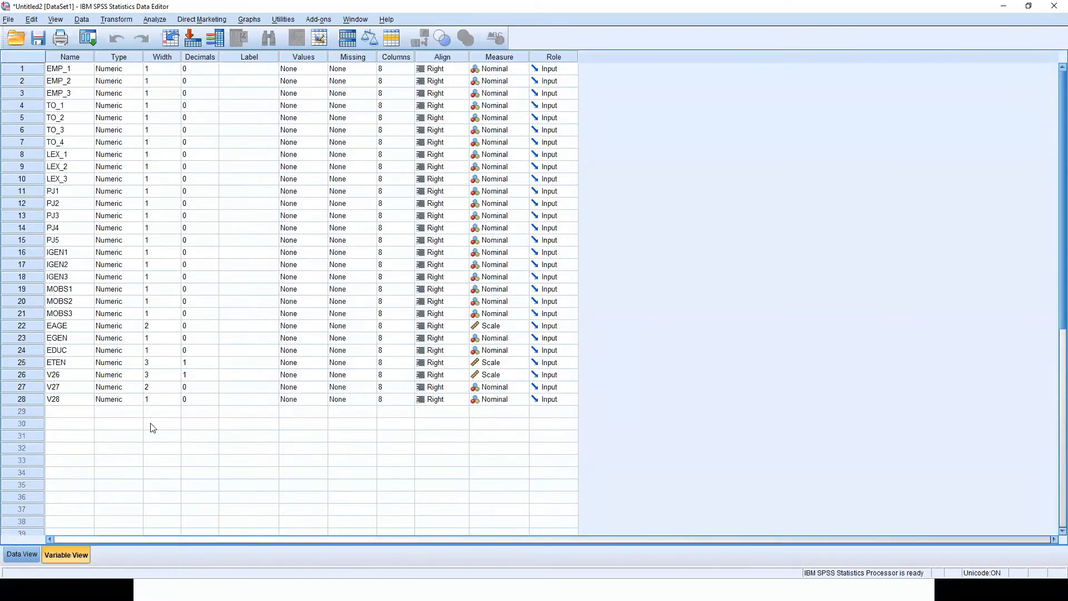
pyautogui.click(33, 557)
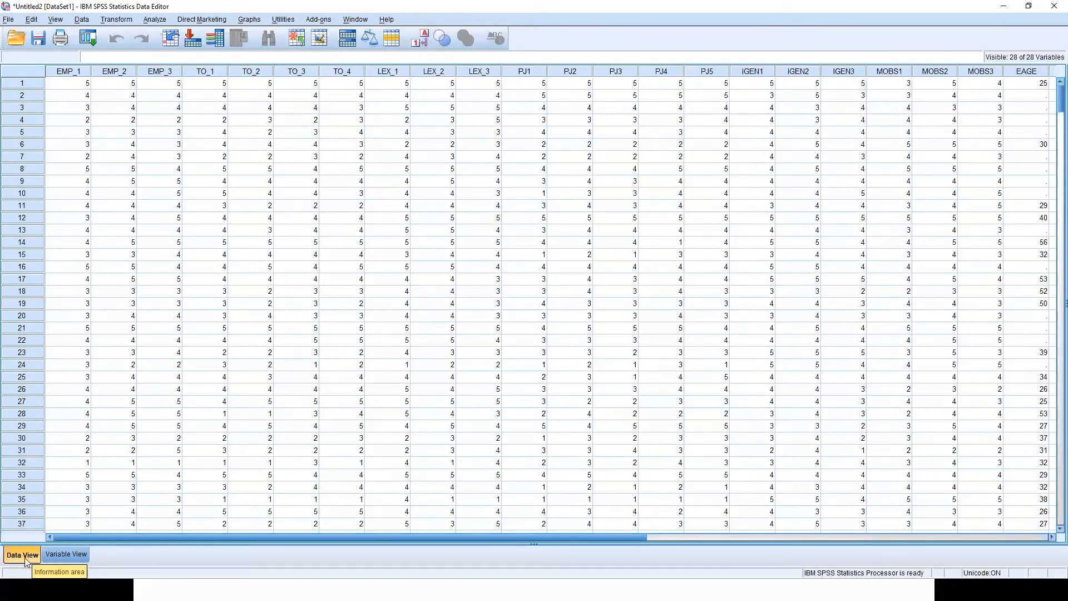
pyautogui.click(56, 556)
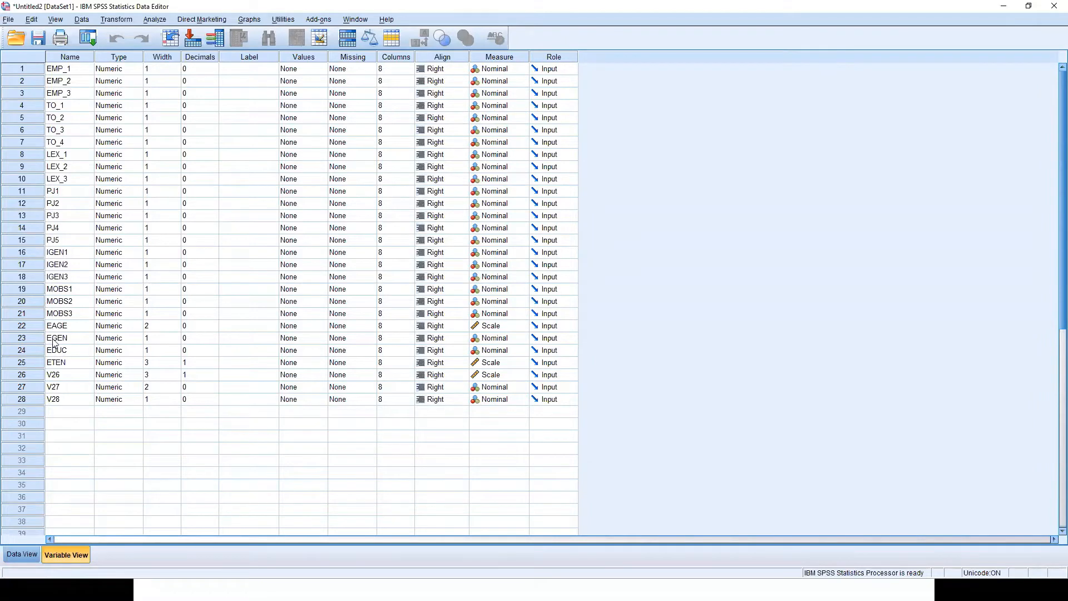
# Delete the surplus variables V26, V27 and V28 from the end of the variable list.
pyautogui.moveTo(28, 374); pyautogui.dragTo(29, 399)
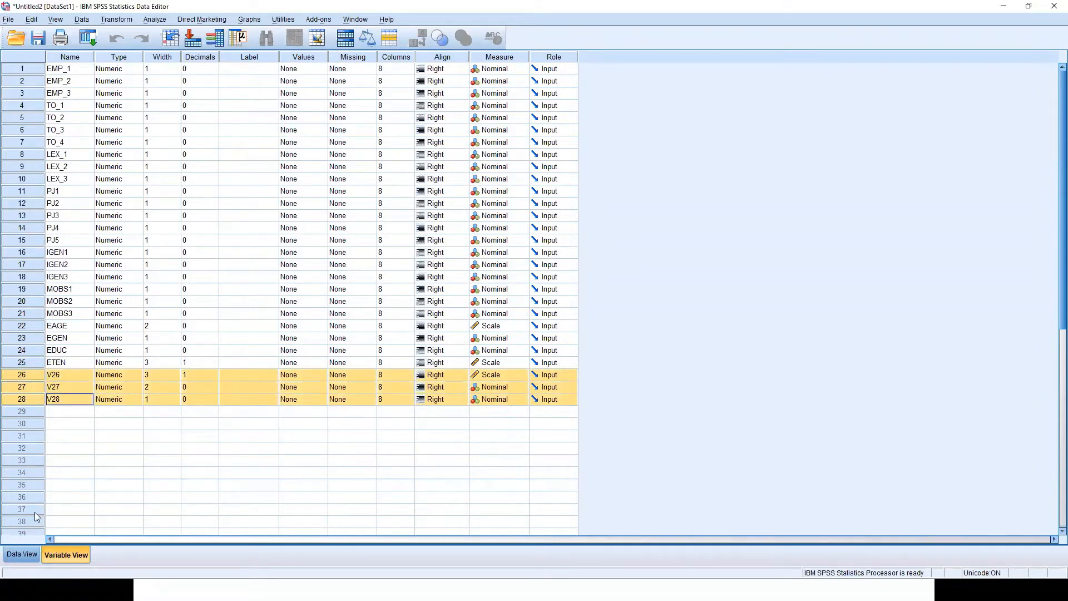
pyautogui.rightClick(38, 395)
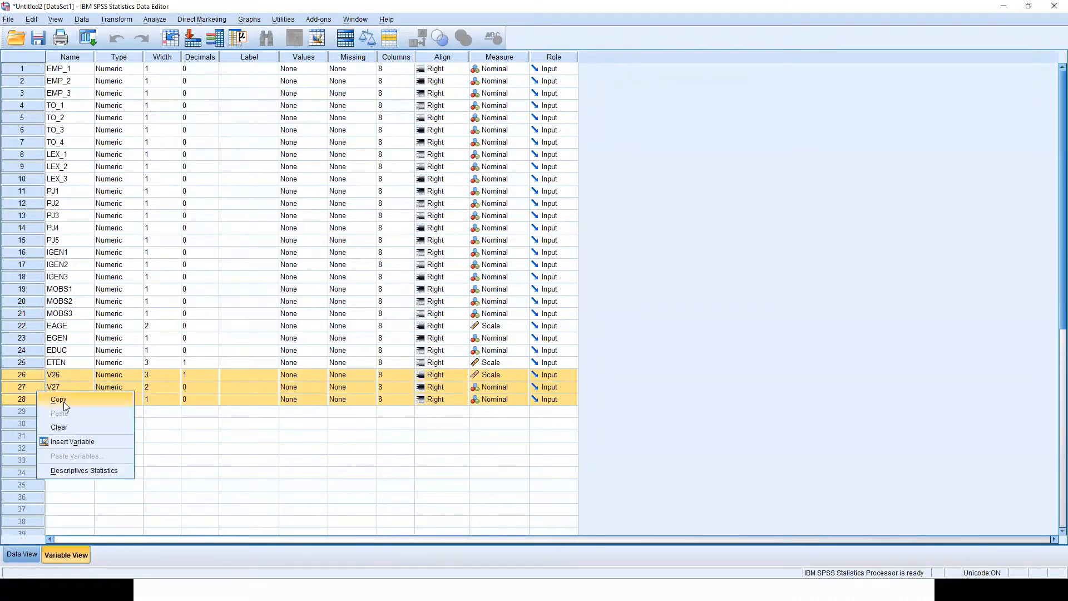
pyautogui.click(83, 426)
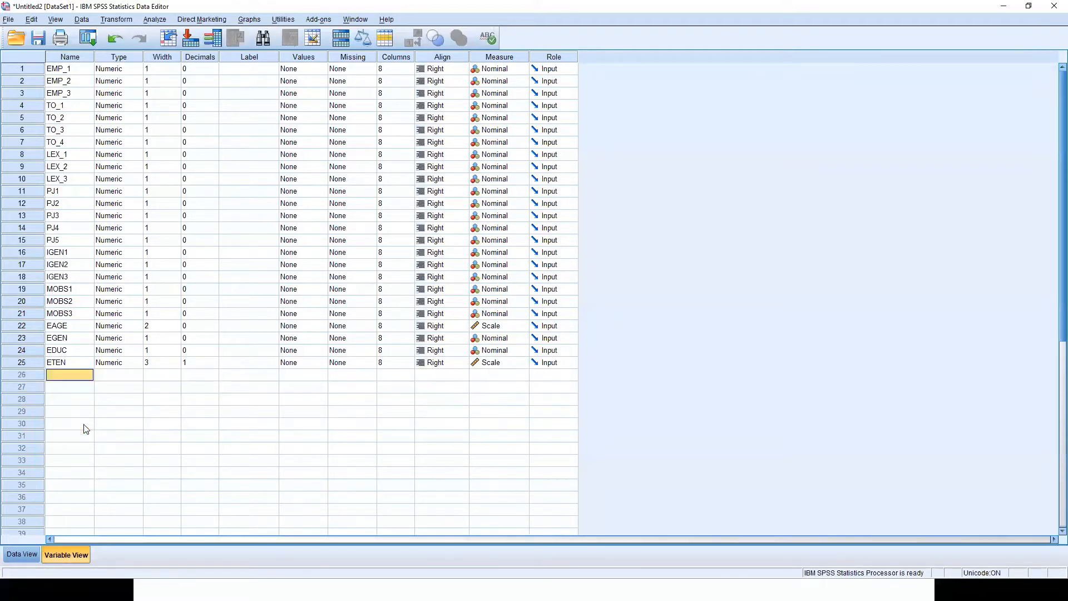
pyautogui.click(336, 413)
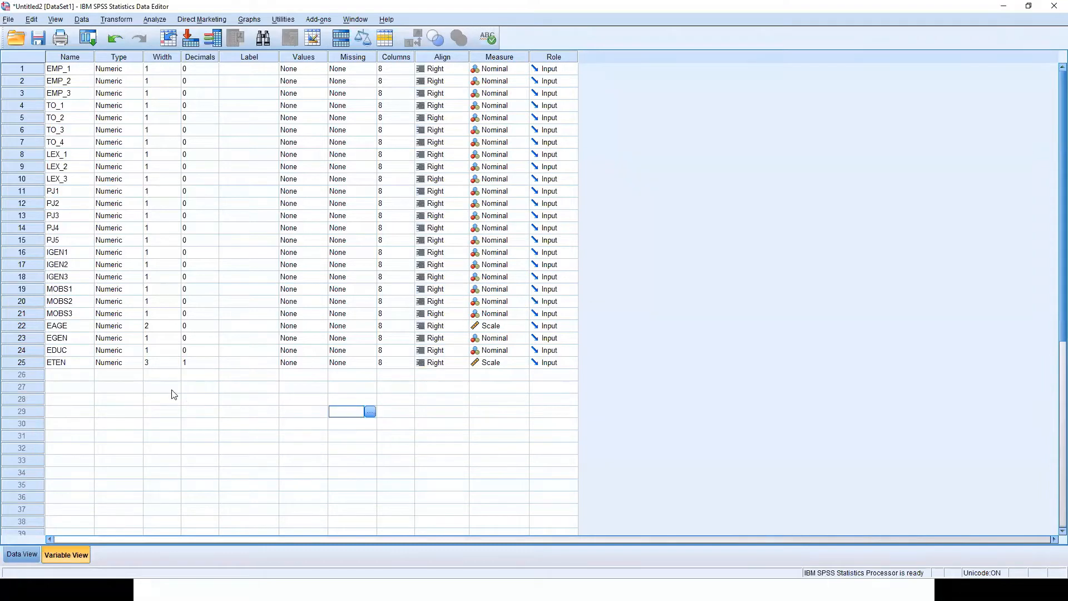
pyautogui.click(82, 377)
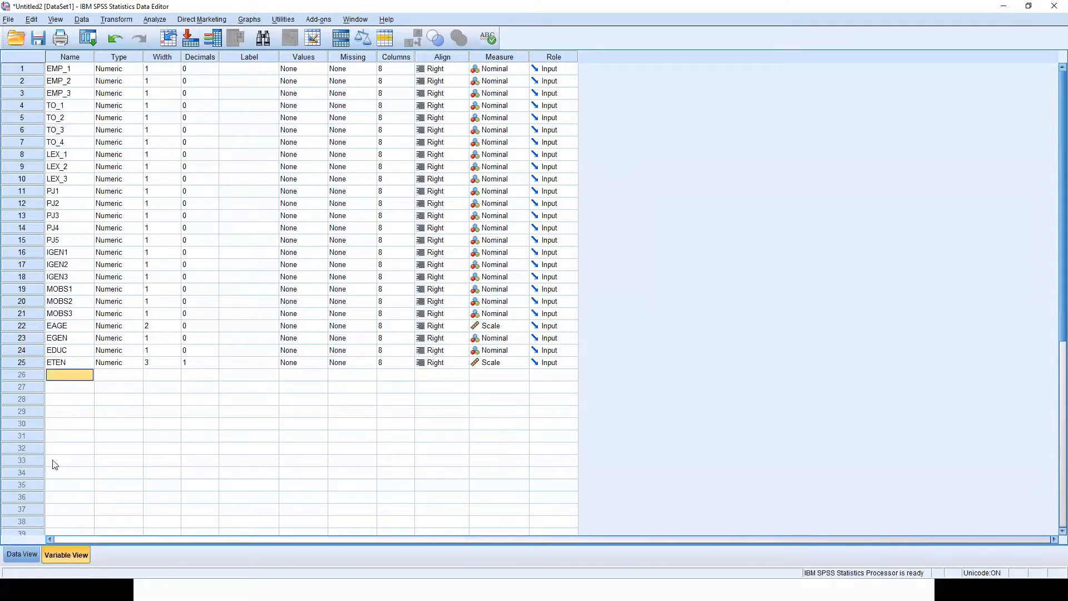
# Start saving the dataset and browse to the Data folder under Desktop, Workshop 2 - Psychometrics, Material.
pyautogui.click(39, 39)
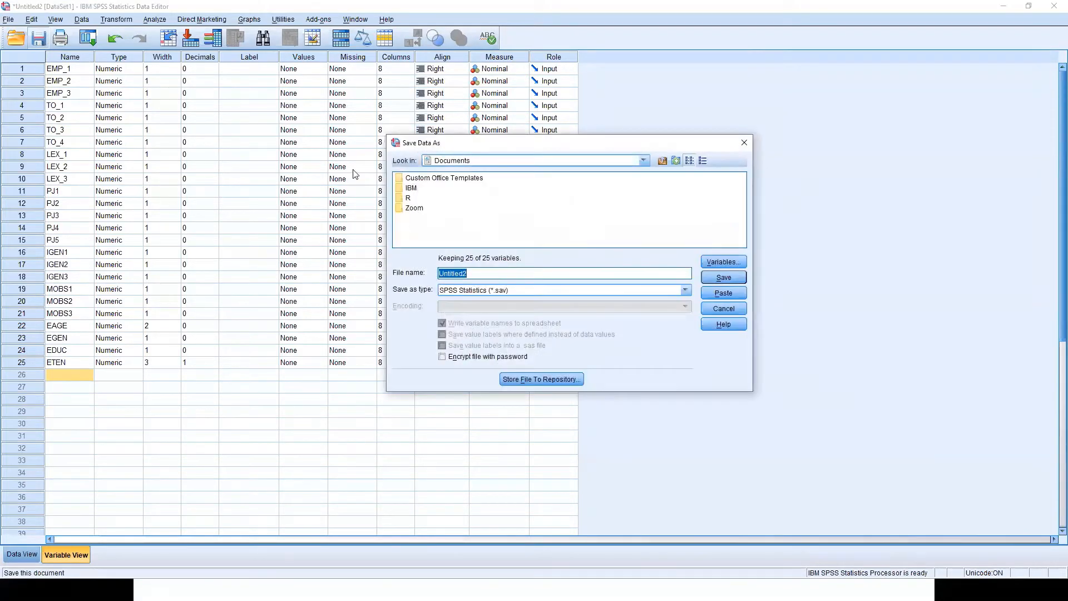
pyautogui.click(468, 162)
pyautogui.scroll(2, 465, 178)
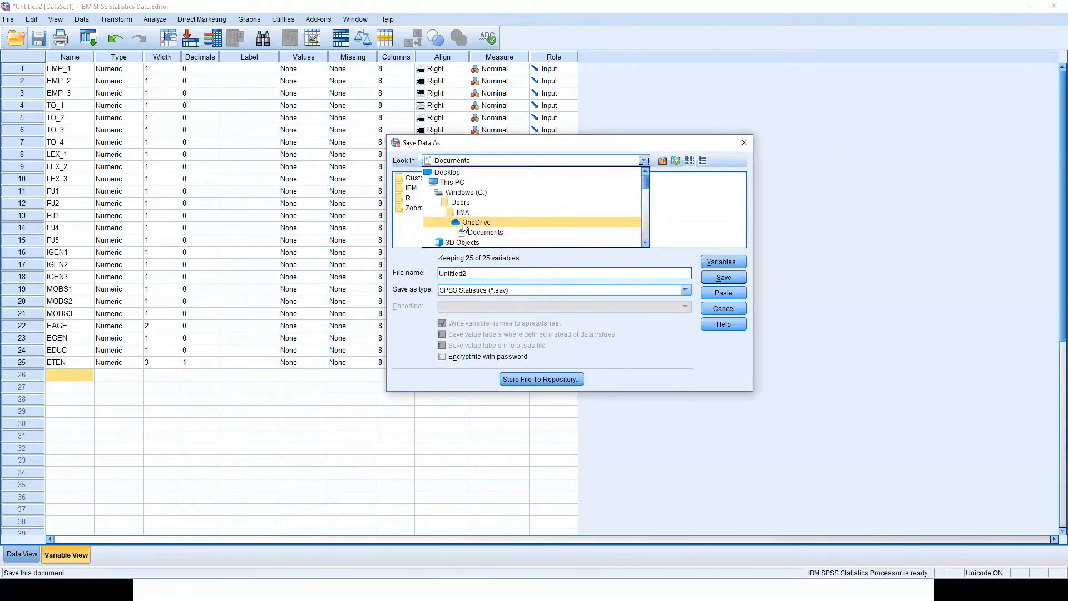
pyautogui.click(465, 182)
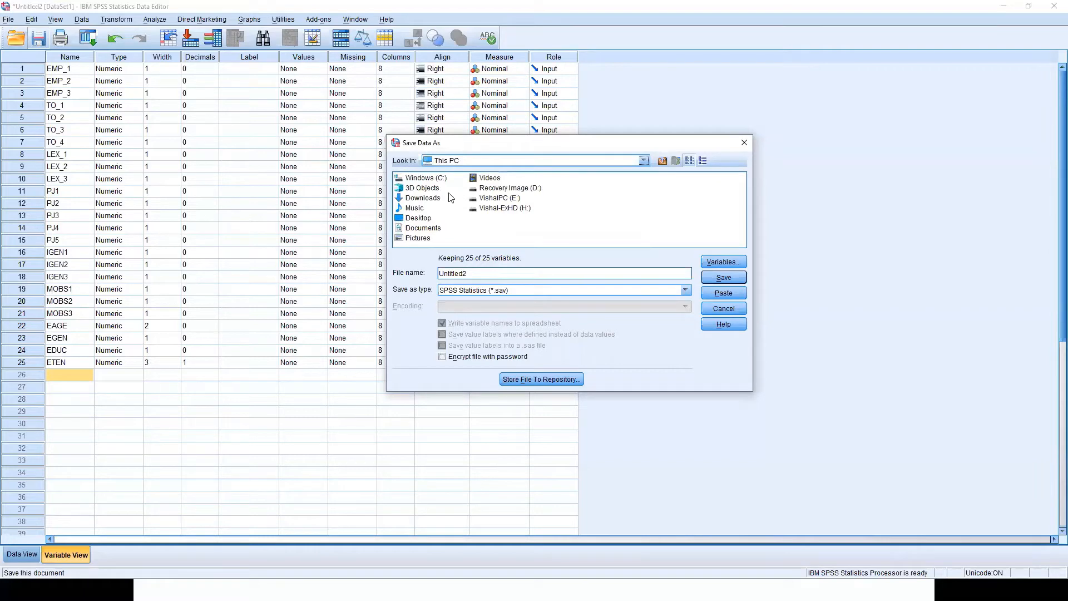
pyautogui.click(417, 218)
pyautogui.doubleClick(417, 219)
pyautogui.doubleClick(434, 208)
pyautogui.click(418, 178)
pyautogui.doubleClick(418, 178)
pyautogui.click(412, 177)
pyautogui.doubleClick(412, 177)
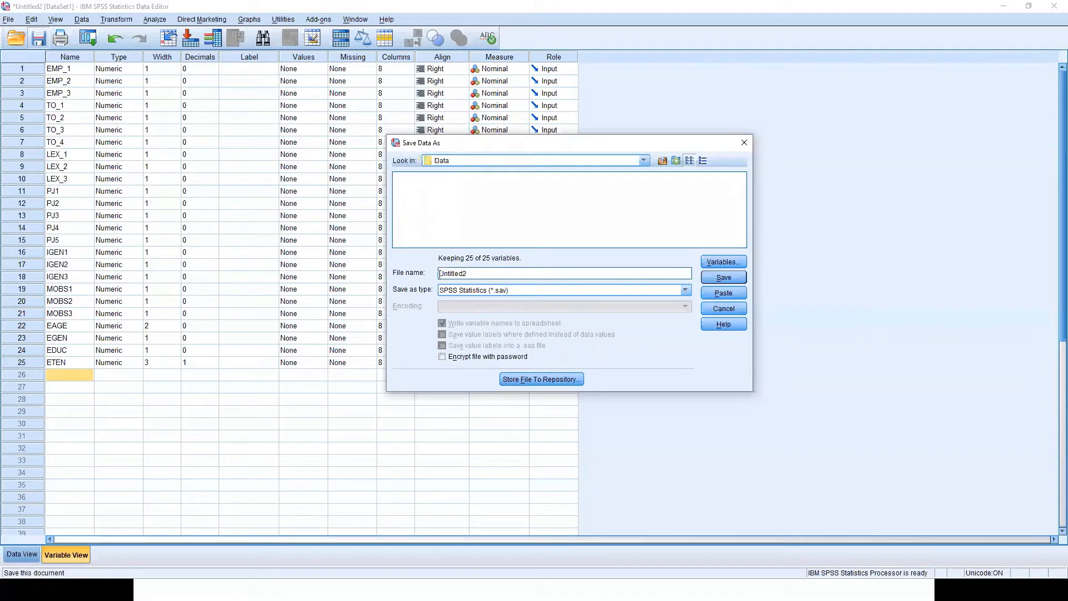
# Name the dataset file DataSEM and save it in SPSS Statistics (*.sav) format.
pyautogui.doubleClick(439, 273)
pyautogui.write('D')
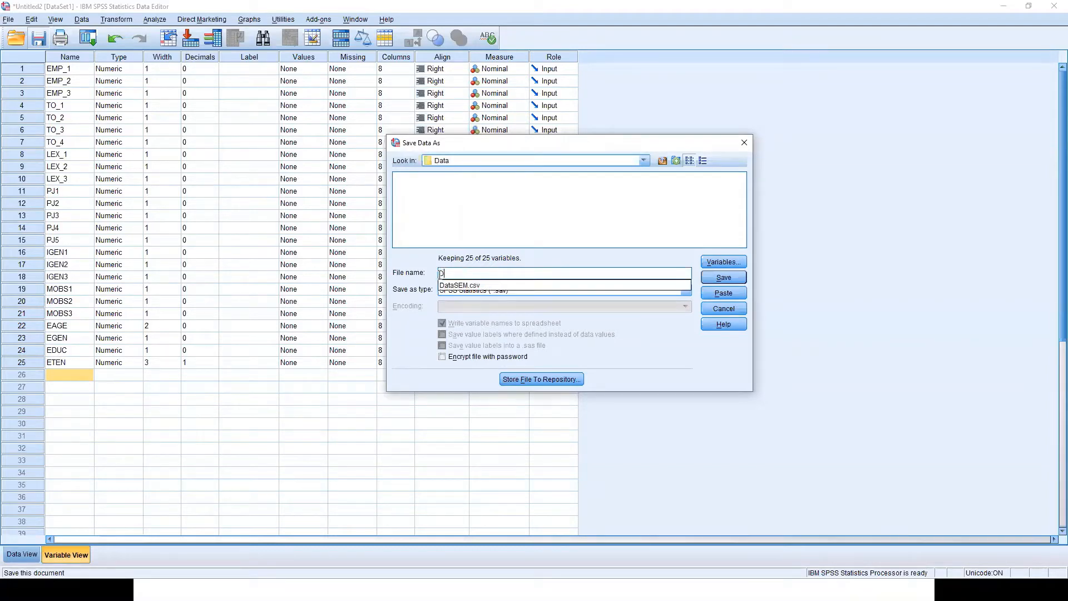
pyautogui.write('ataSEM')
pyautogui.click(438, 272)
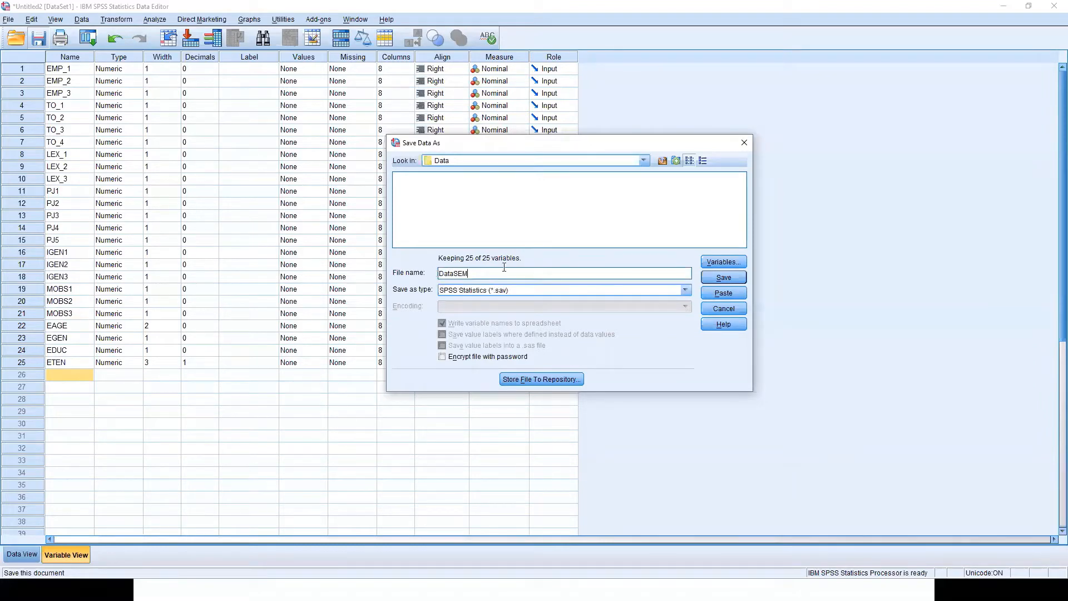
pyautogui.click(724, 278)
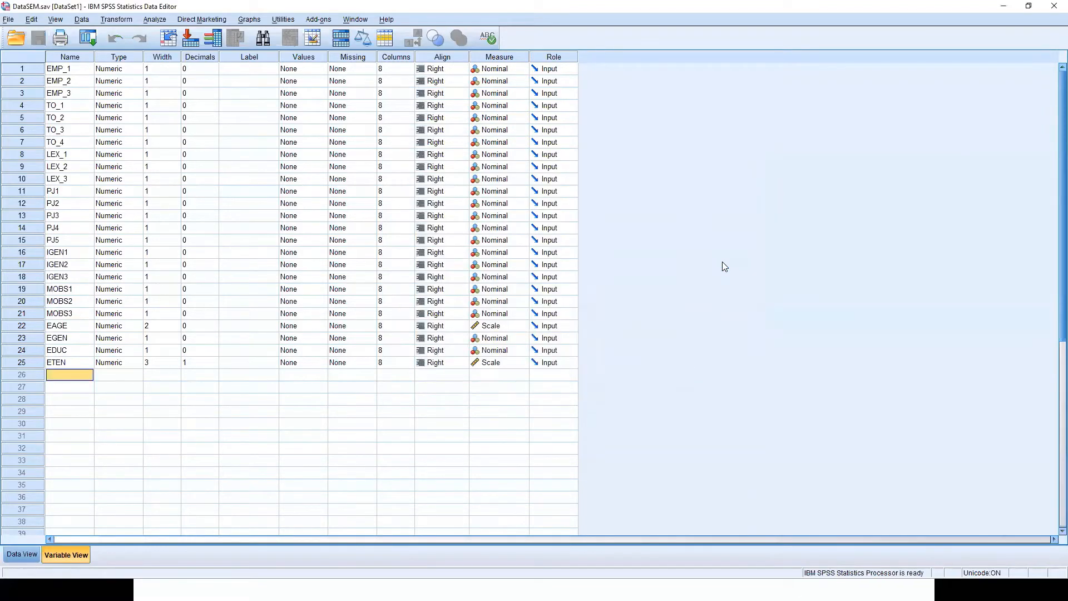
# Show the dataset's case values and bring the Syntax Editor with the import syntax to the front.
pyautogui.click(25, 554)
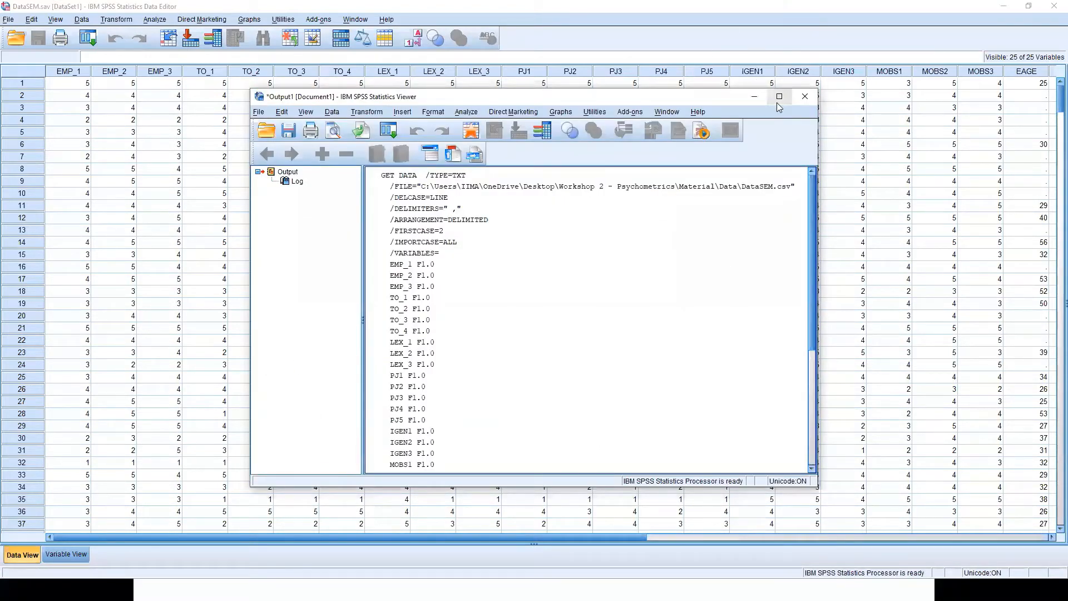
pyautogui.hotkey('alt', 'Tab')
pyautogui.hotkey('alt', 'Tab')
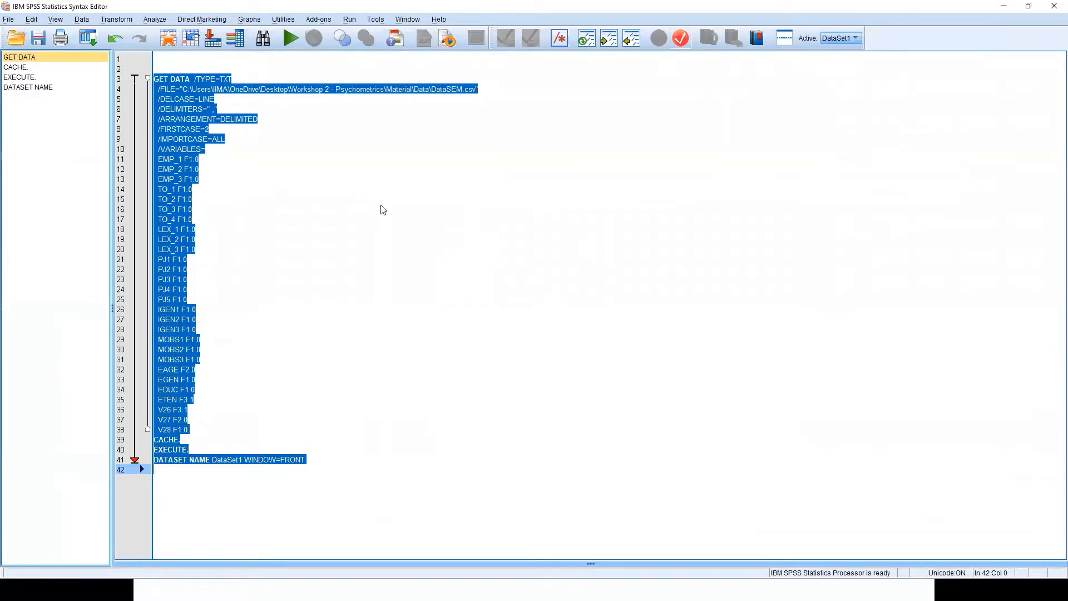
# Start saving the import syntax as a new file and browse to Workshop 2 - Psychometrics, Material, Data on the Desktop.
pyautogui.click(8, 19)
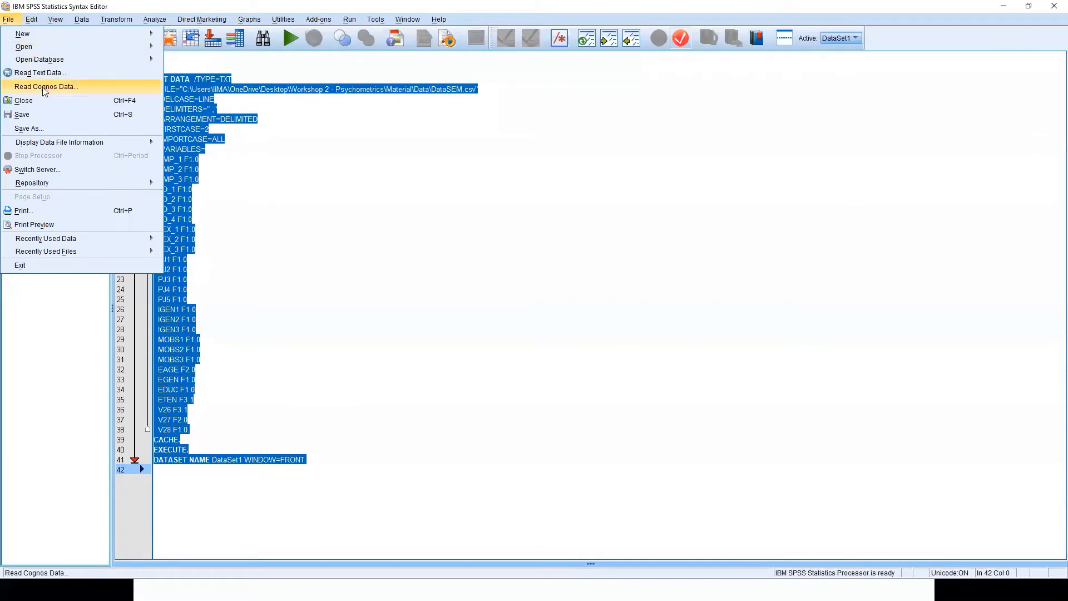
pyautogui.click(56, 129)
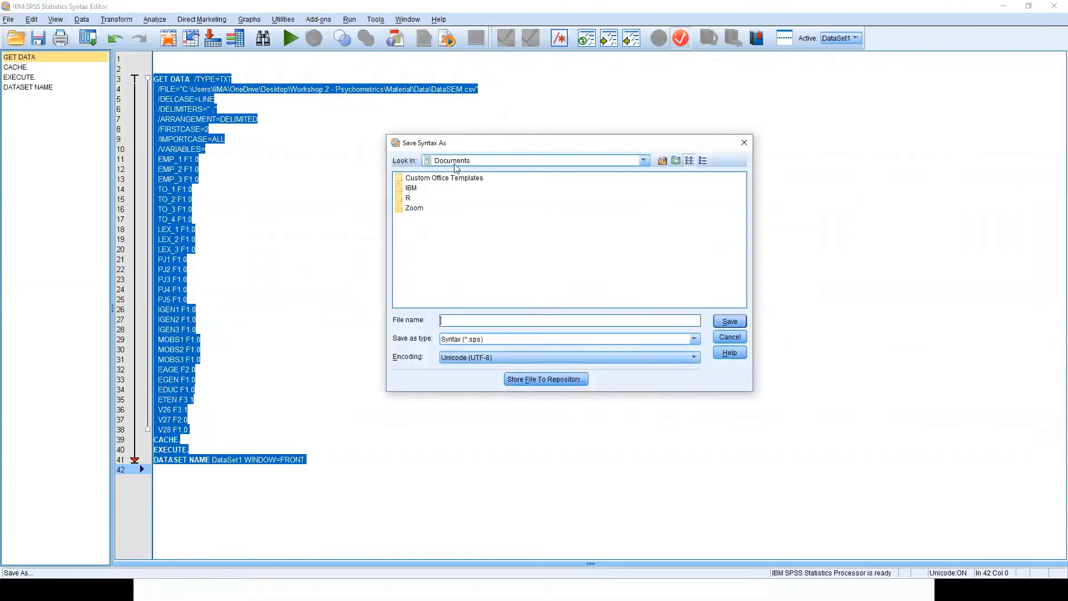
pyautogui.click(456, 163)
pyautogui.scroll(2, 467, 184)
pyautogui.scroll(-2, 467, 192)
pyautogui.scroll(2, 468, 190)
pyautogui.click(465, 174)
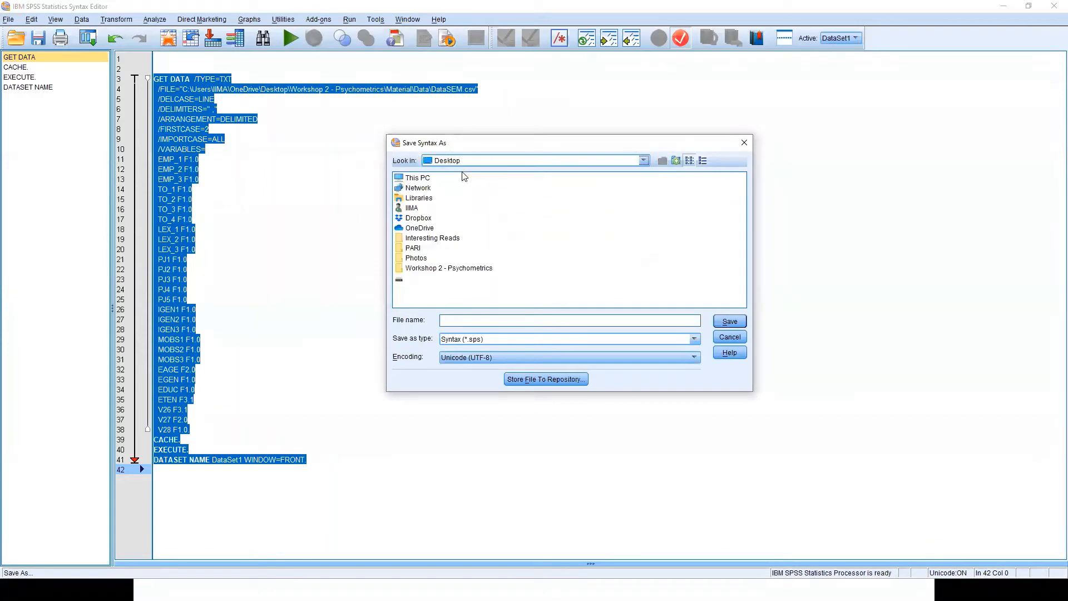
pyautogui.doubleClick(415, 269)
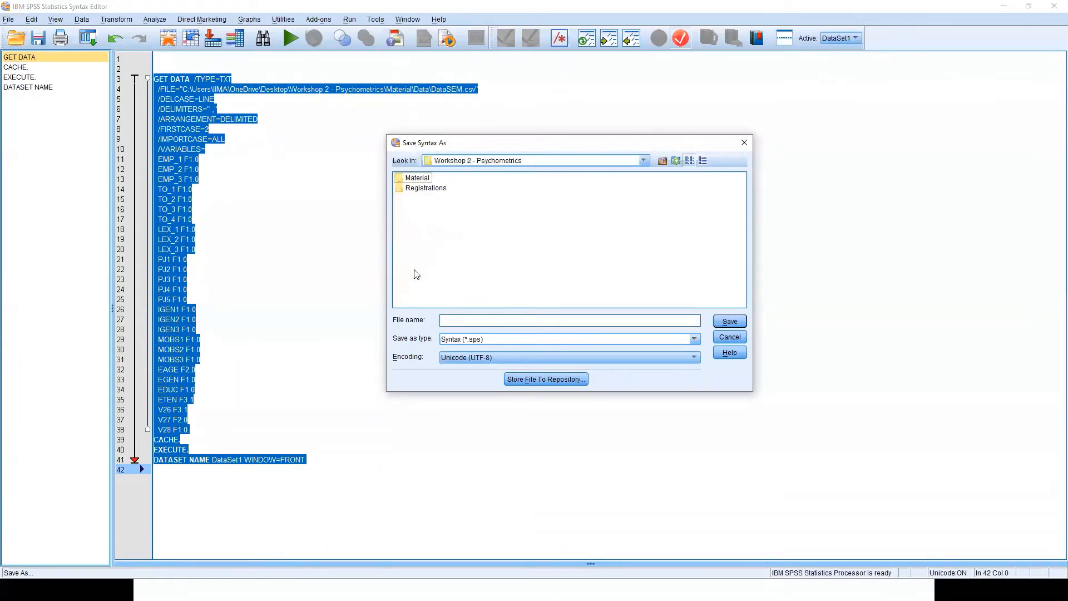
pyautogui.click(416, 180)
pyautogui.doubleClick(416, 180)
pyautogui.doubleClick(417, 179)
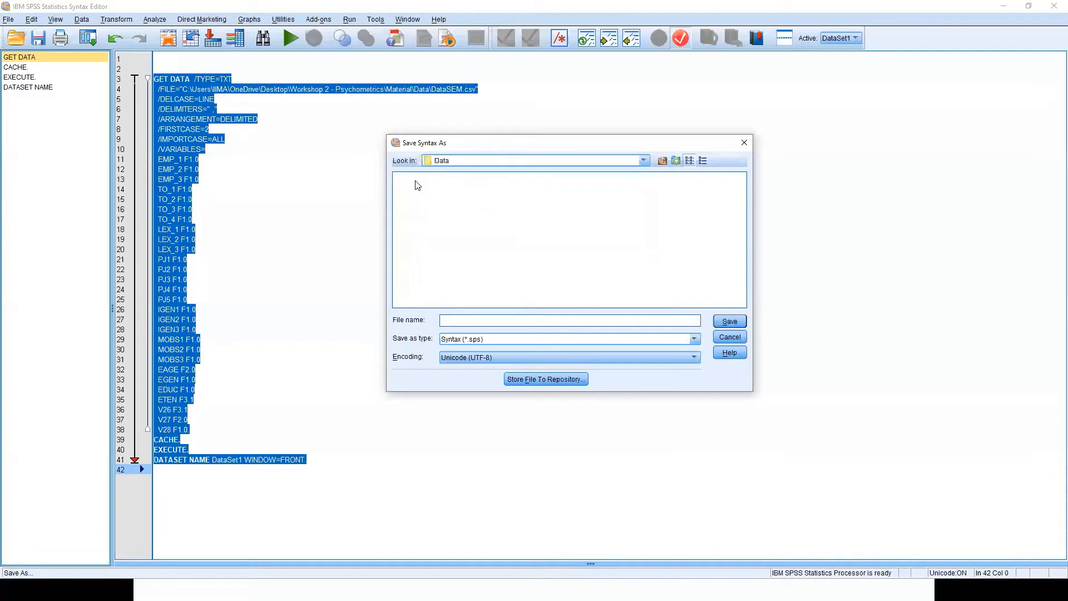
# Name the syntax file FDPSyntax and save it as Syntax (*.sps).
pyautogui.click(473, 316)
pyautogui.write('FDPSyntax')
pyautogui.press('Return')
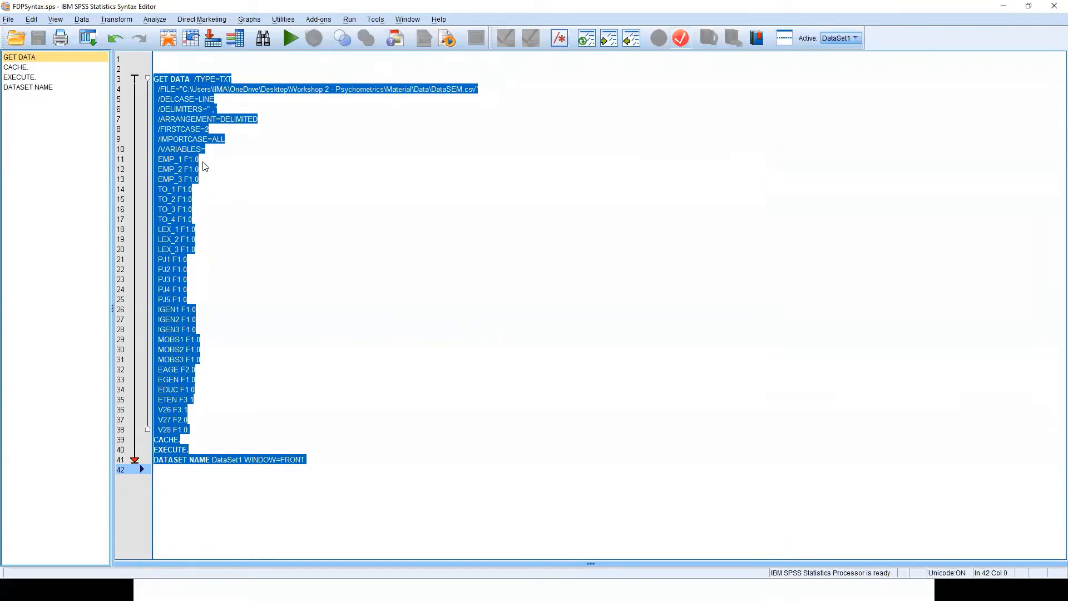
# Add the comment "/* Syntax Files for FDP Workshop on Psychometrics*/" on line 1 of the syntax and save the file.
pyautogui.click(178, 61)
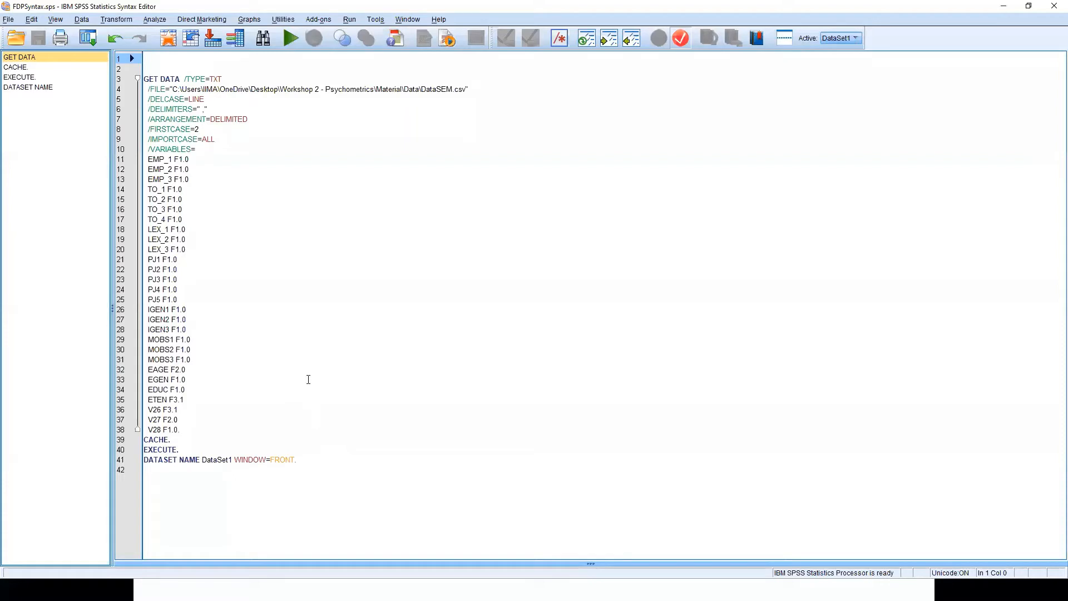
pyautogui.write('/8')
pyautogui.press('BackSpace')
pyautogui.write('*')
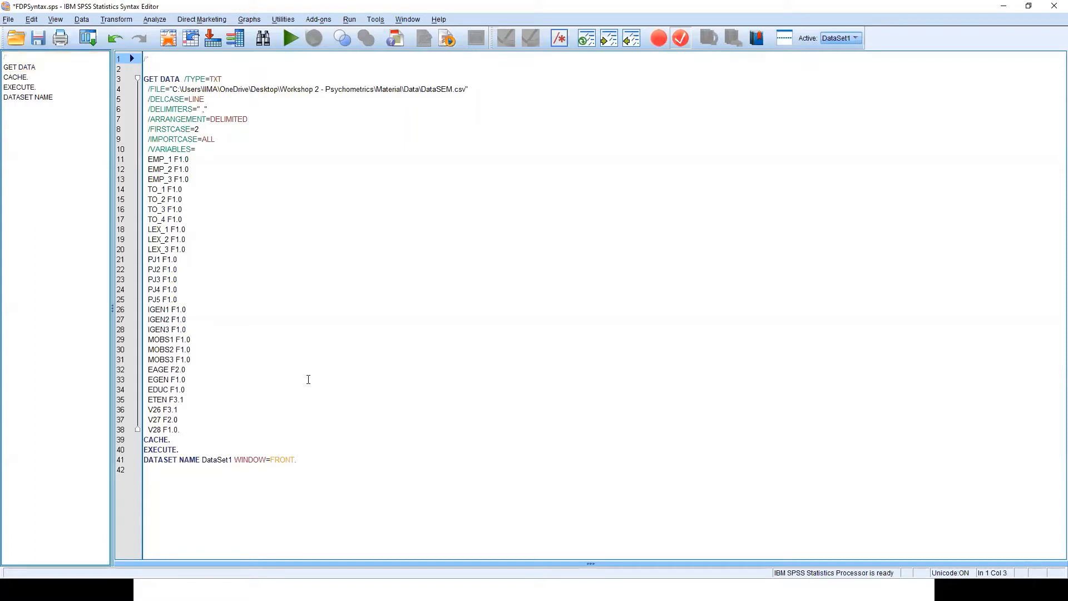
pyautogui.write(' Synta')
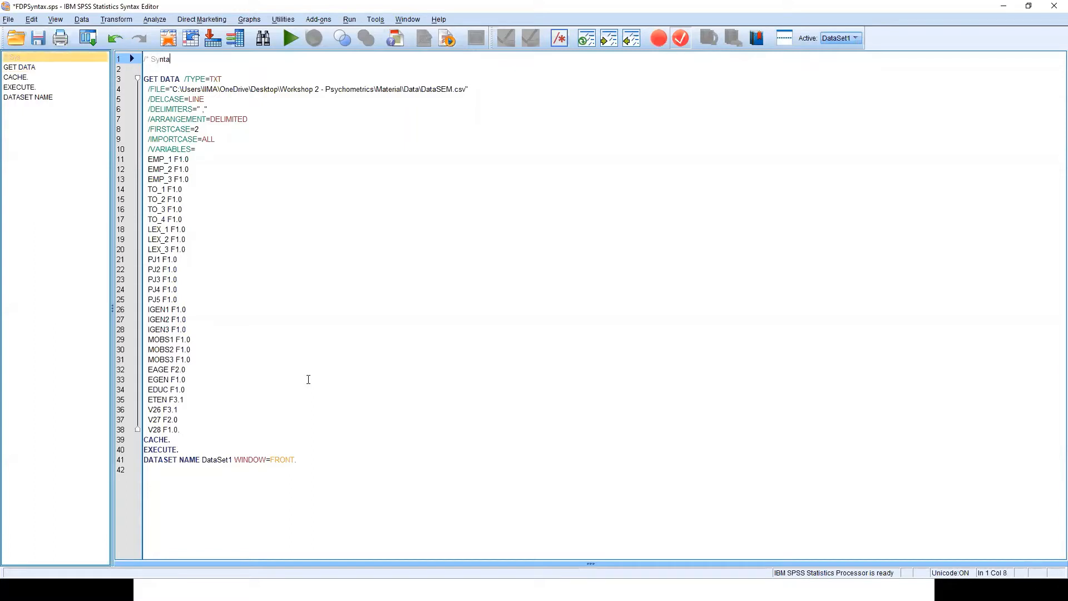
pyautogui.write('x Files ')
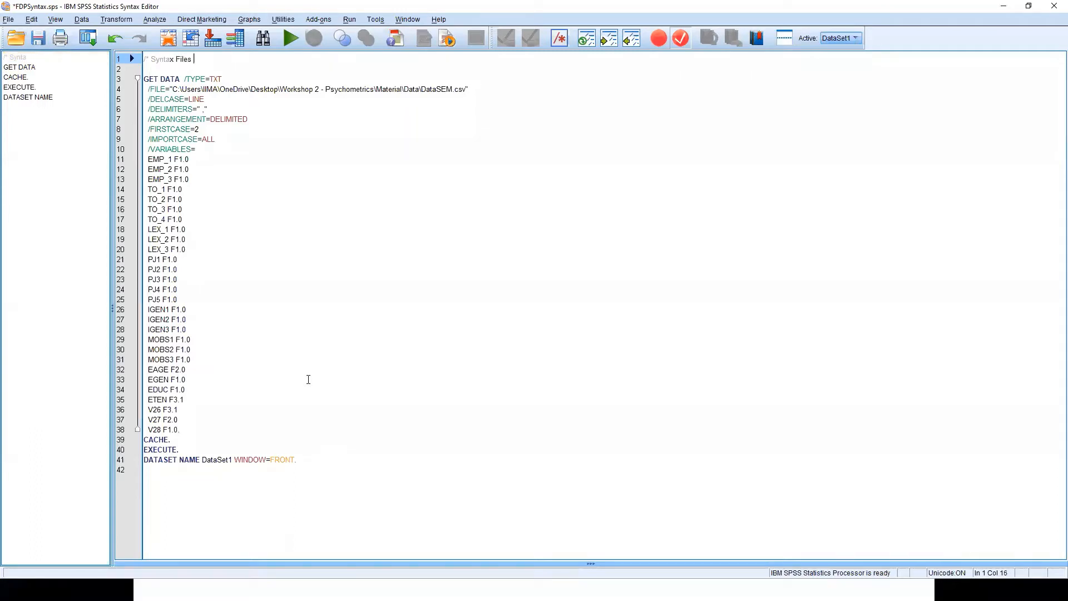
pyautogui.write('for FDP Workshop on Psychome')
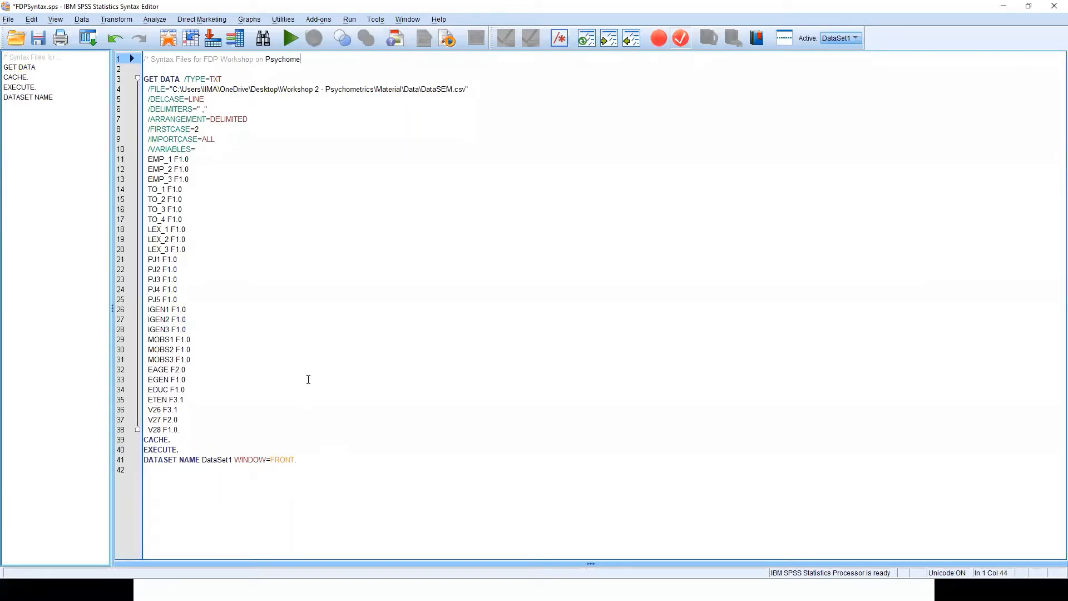
pyautogui.write('trics*/')
pyautogui.tripleClick(172, 58)
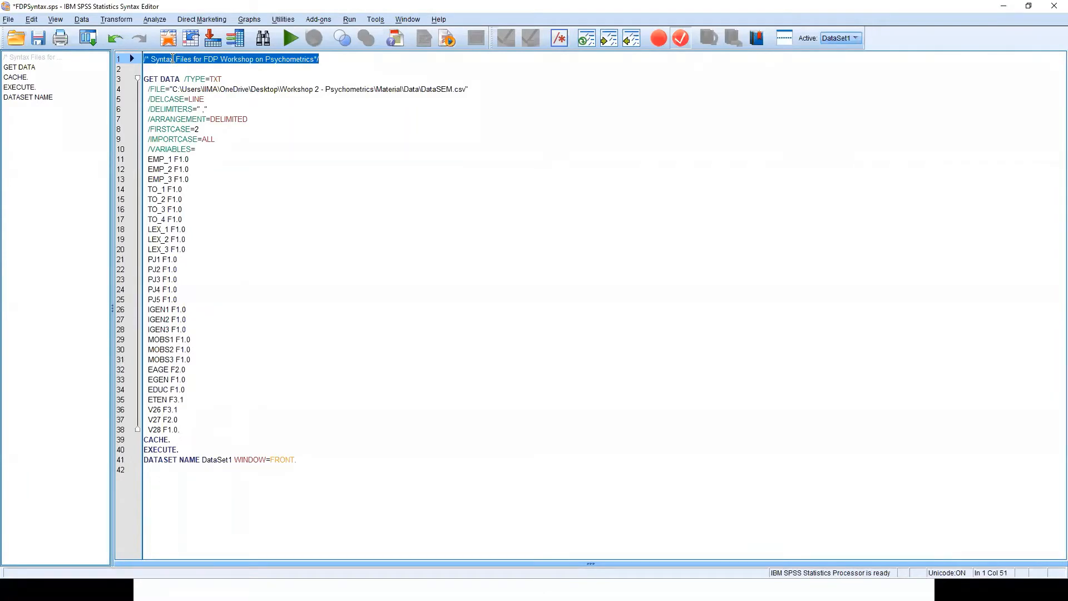
pyautogui.click(293, 155)
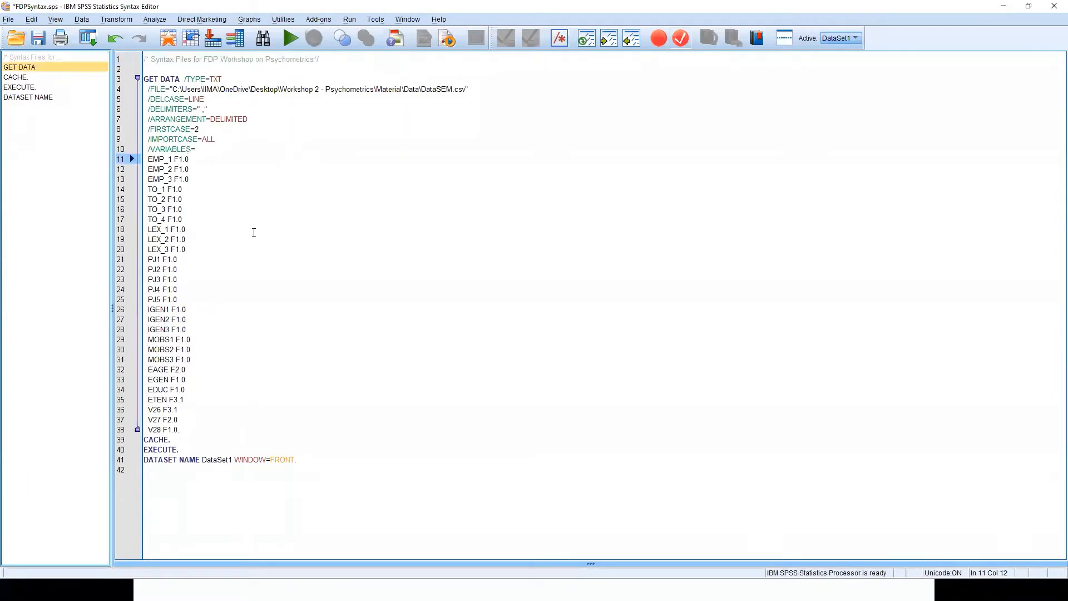
pyautogui.hotkey('ctrl', 's')
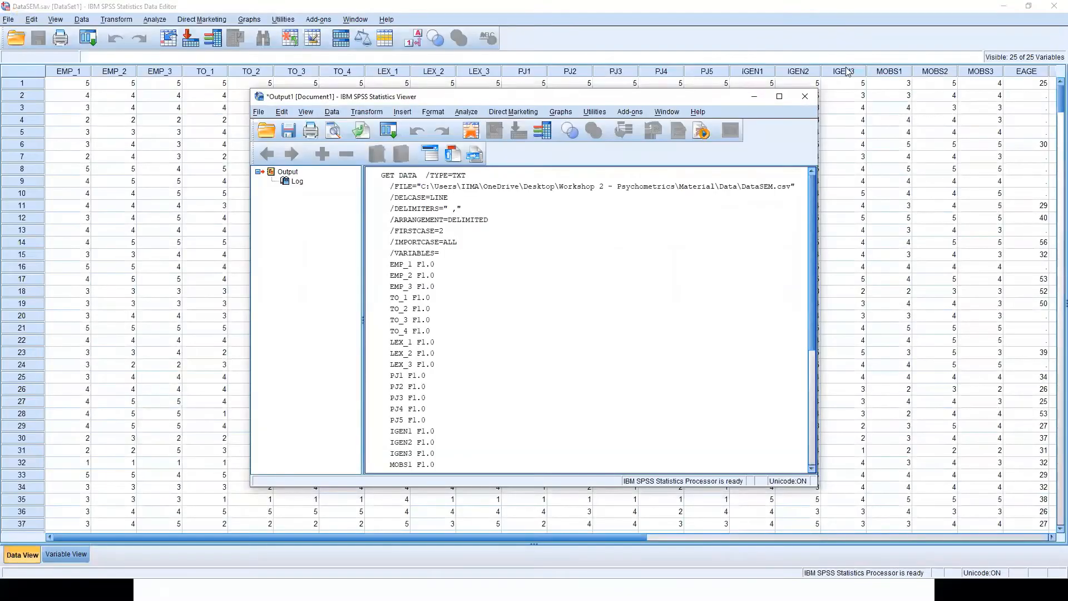
# Return to the DataSEM.sav Data Editor and create a new empty data file.
pyautogui.click(54, 60)
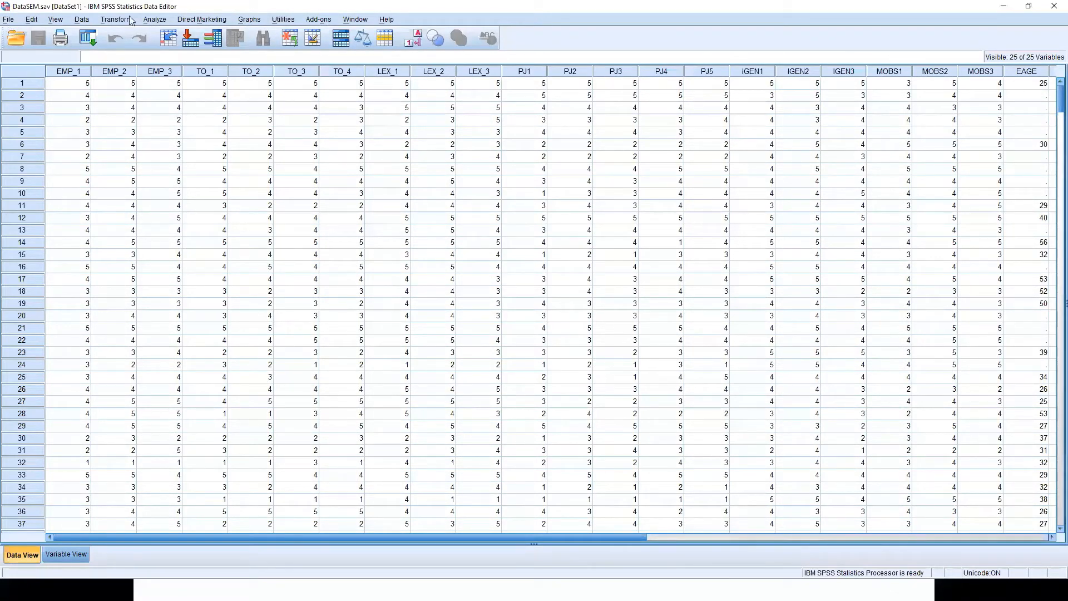
pyautogui.click(8, 21)
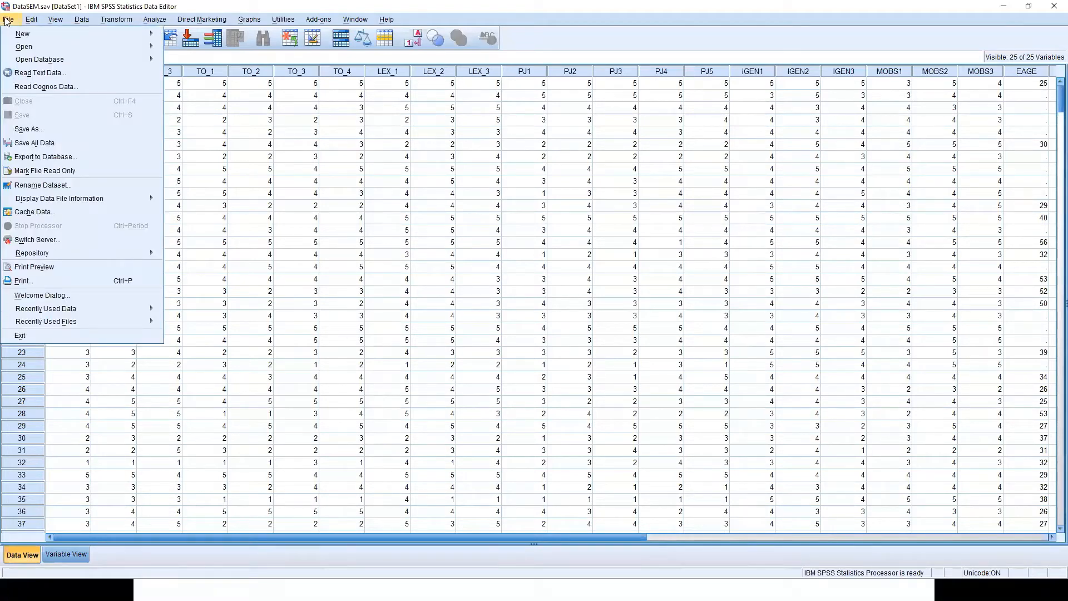
pyautogui.moveTo(38, 37)
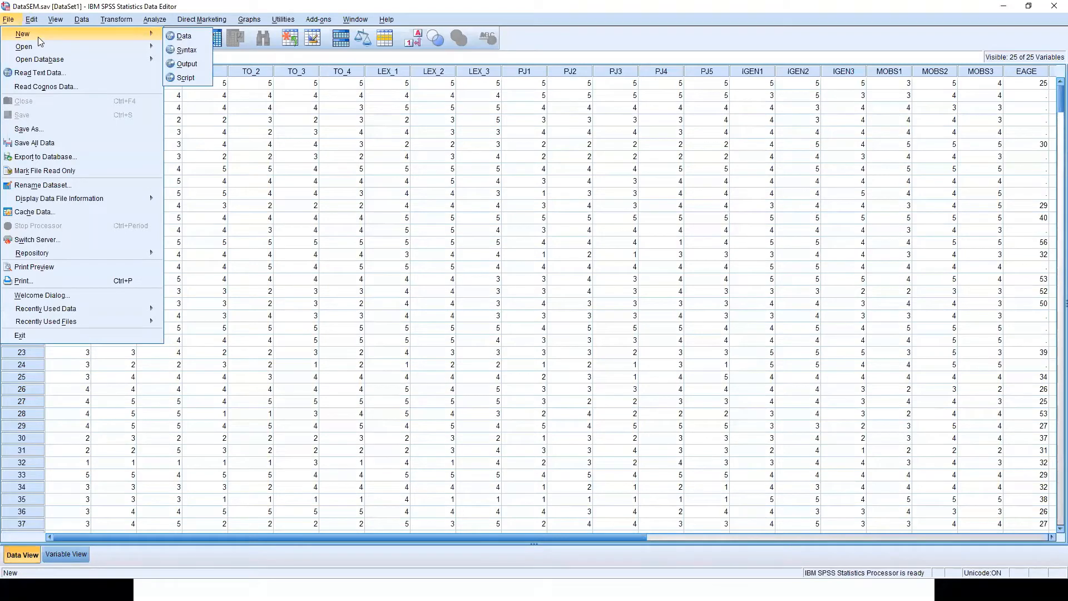
pyautogui.click(185, 37)
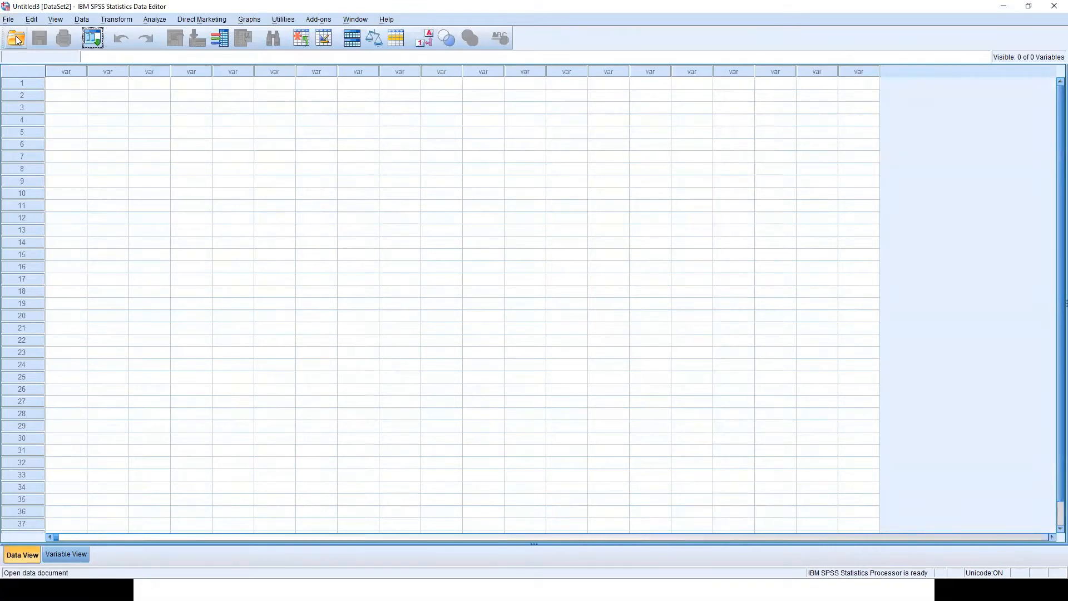
pyautogui.click(8, 19)
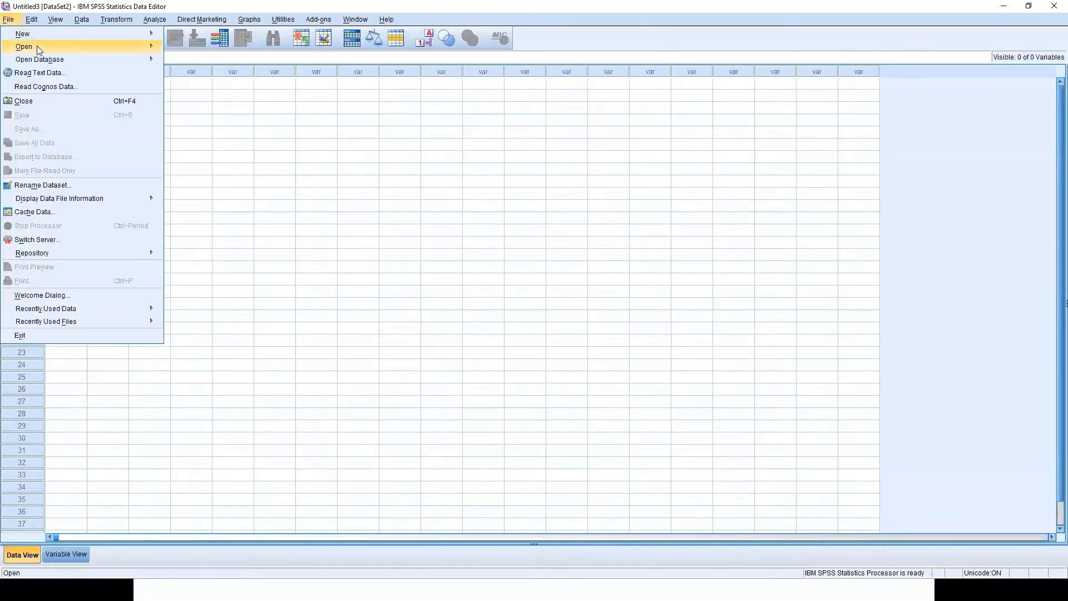
pyautogui.moveTo(39, 51)
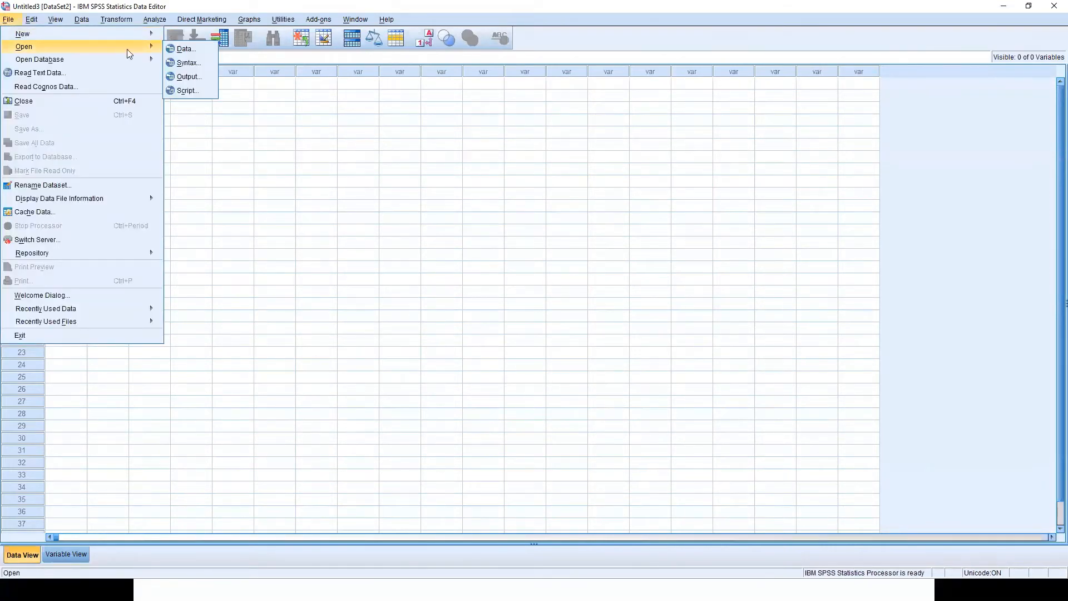
pyautogui.click(184, 50)
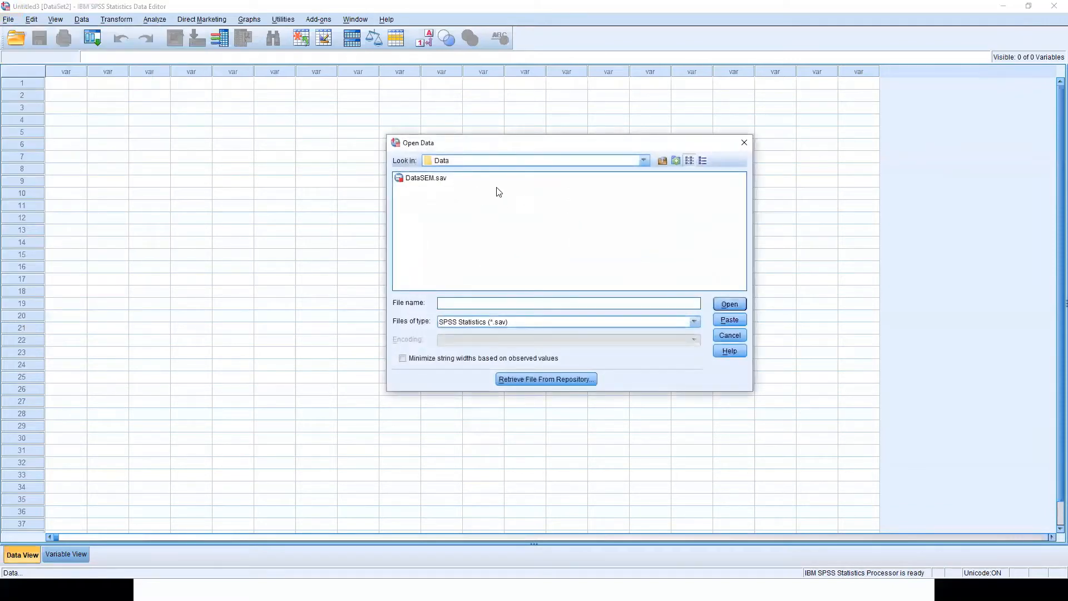
pyautogui.click(730, 335)
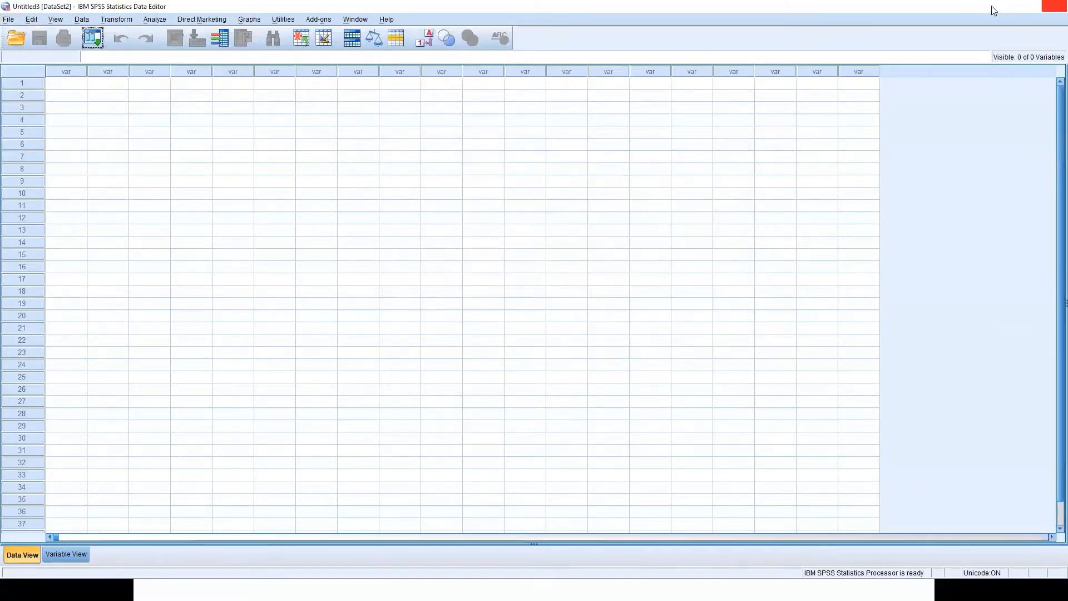
# Close the empty untitled data file and return to the DataSEM.sav Data Editor.
pyautogui.click(1054, 6)
pyautogui.click(9, 19)
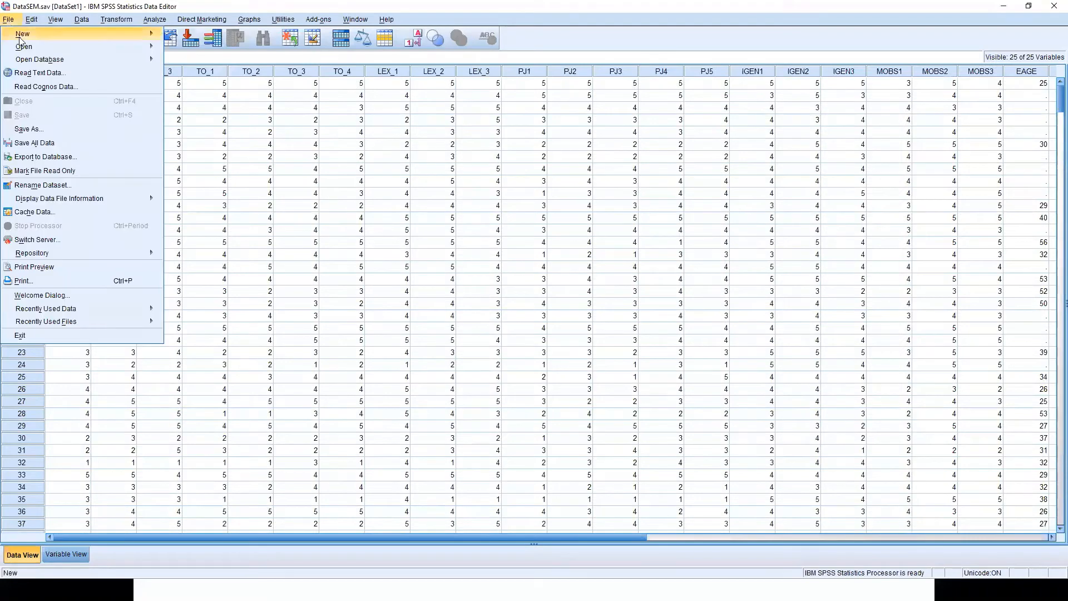
pyautogui.moveTo(111, 46)
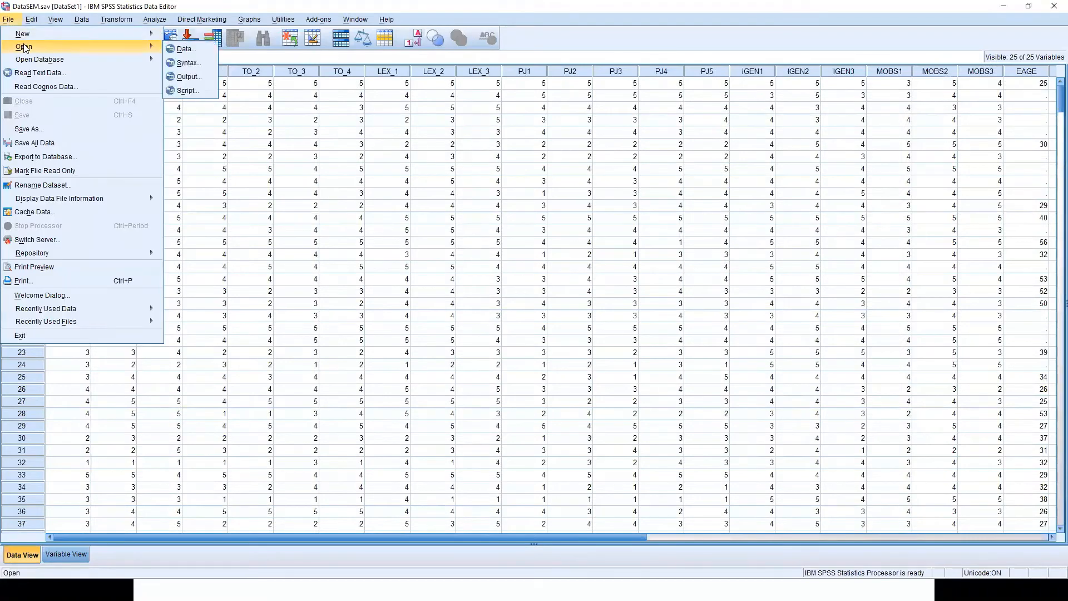
pyautogui.click(192, 48)
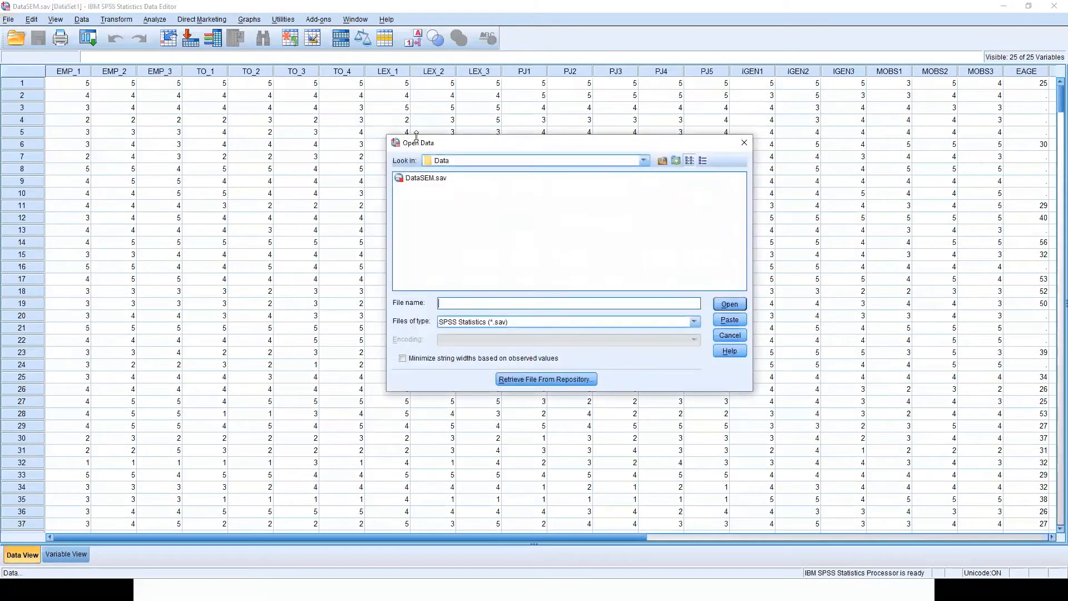
pyautogui.click(534, 325)
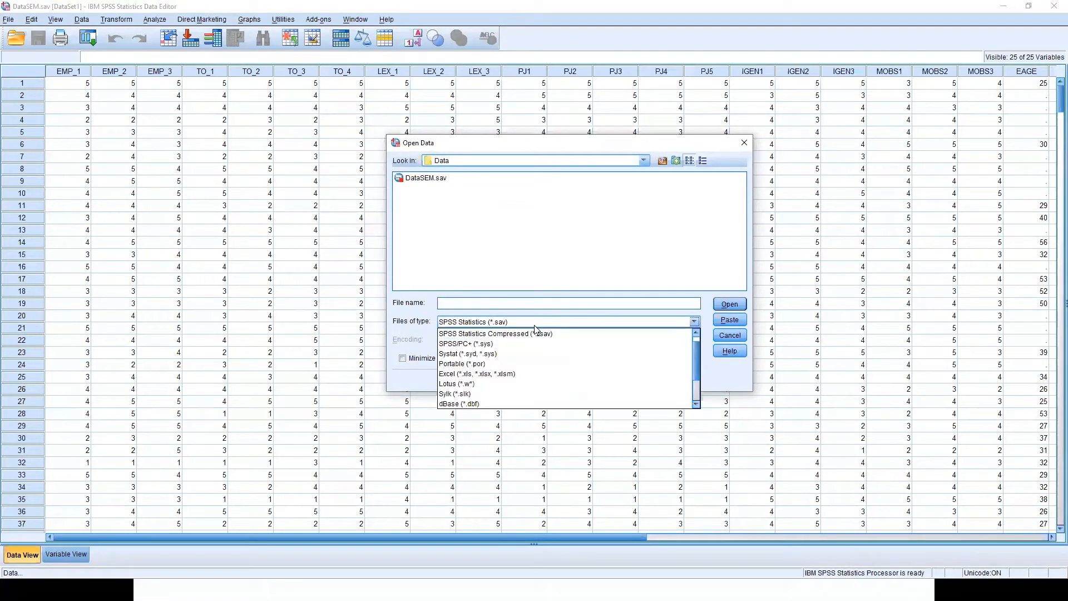
pyautogui.scroll(-3, 528, 342)
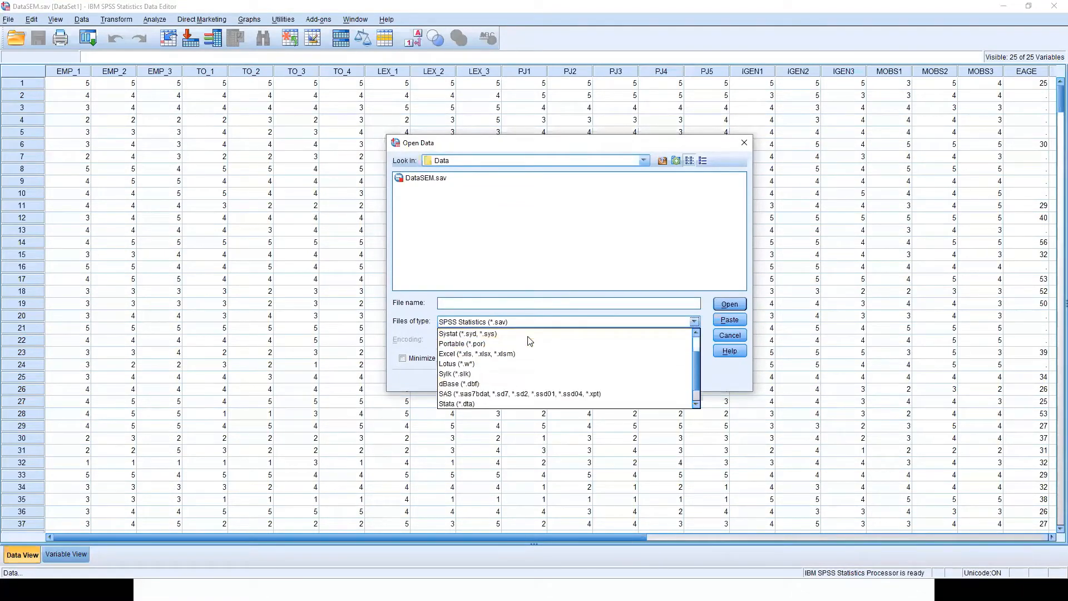
pyautogui.scroll(3, 527, 361)
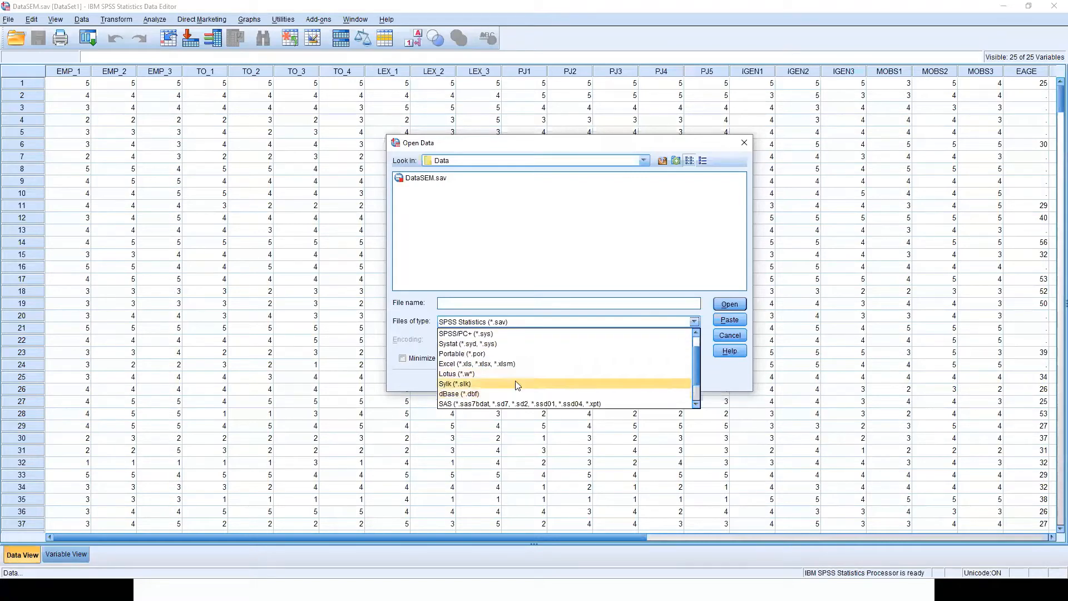
pyautogui.scroll(-3, 523, 370)
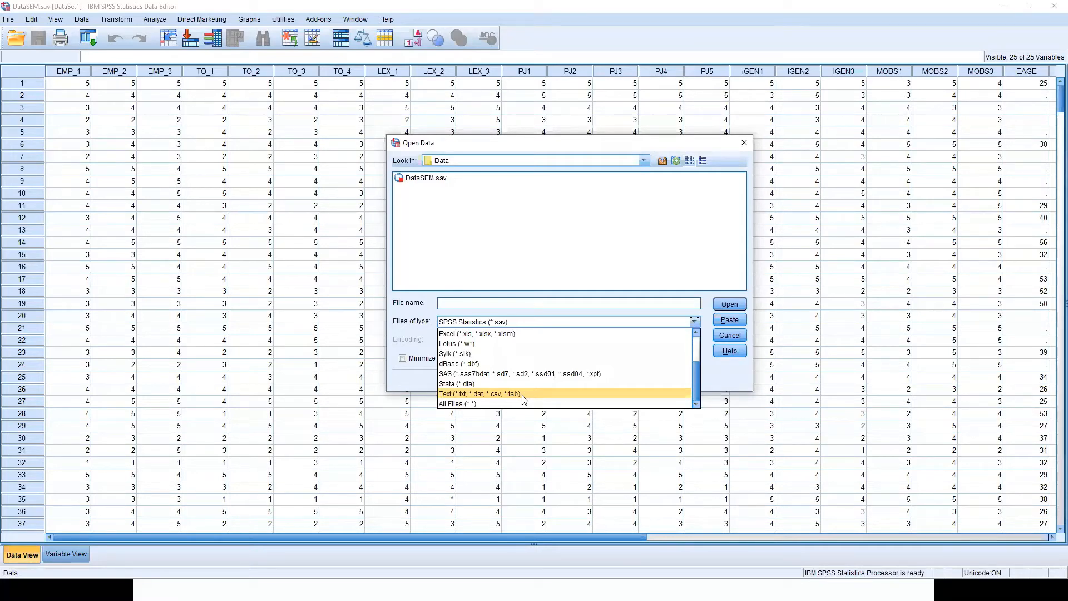
pyautogui.click(523, 394)
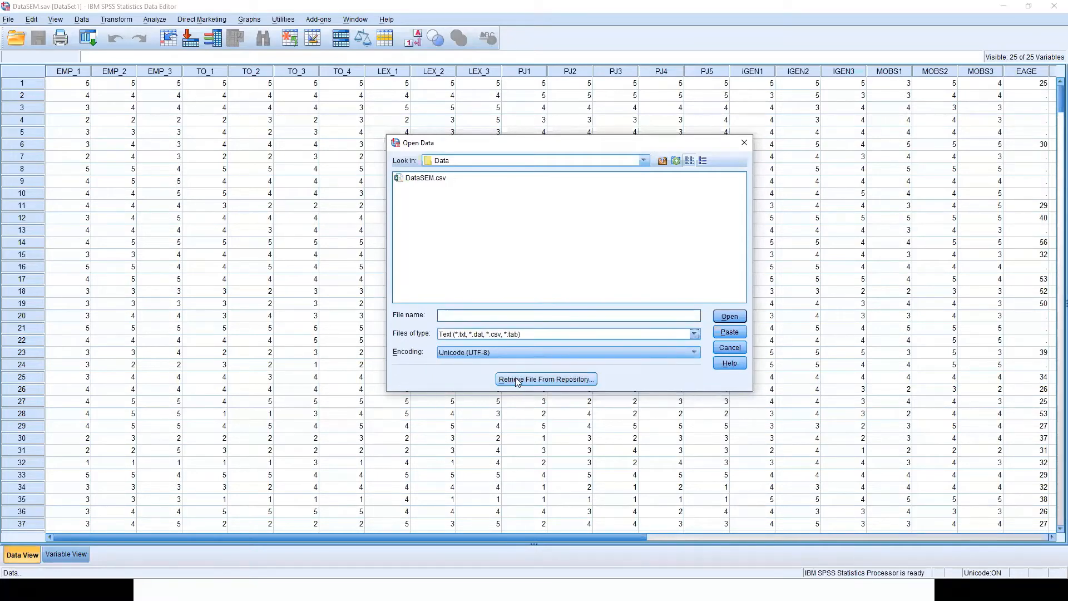
pyautogui.click(424, 181)
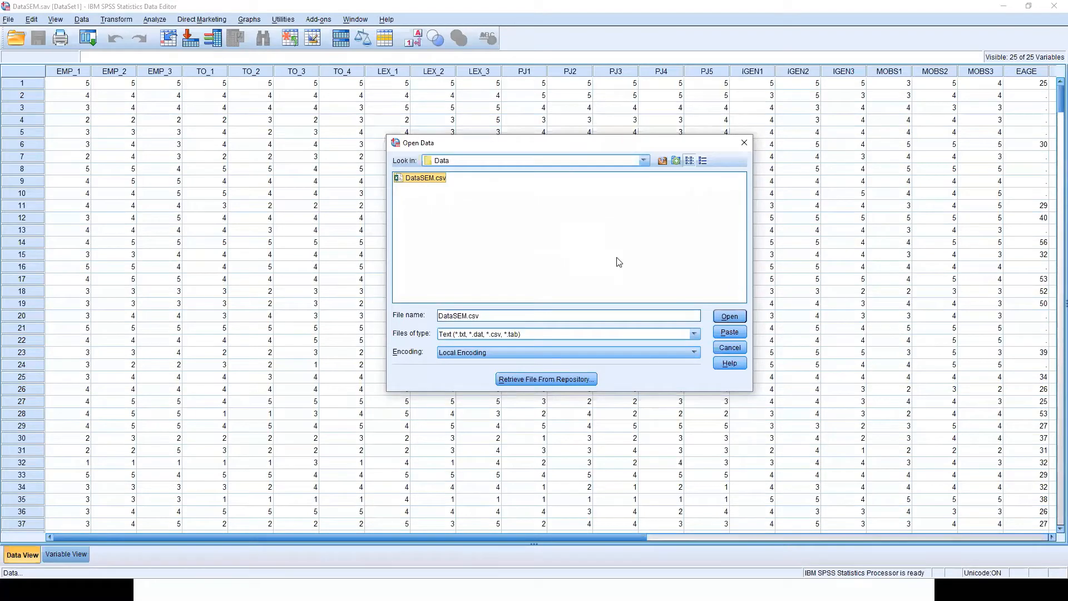
pyautogui.click(732, 321)
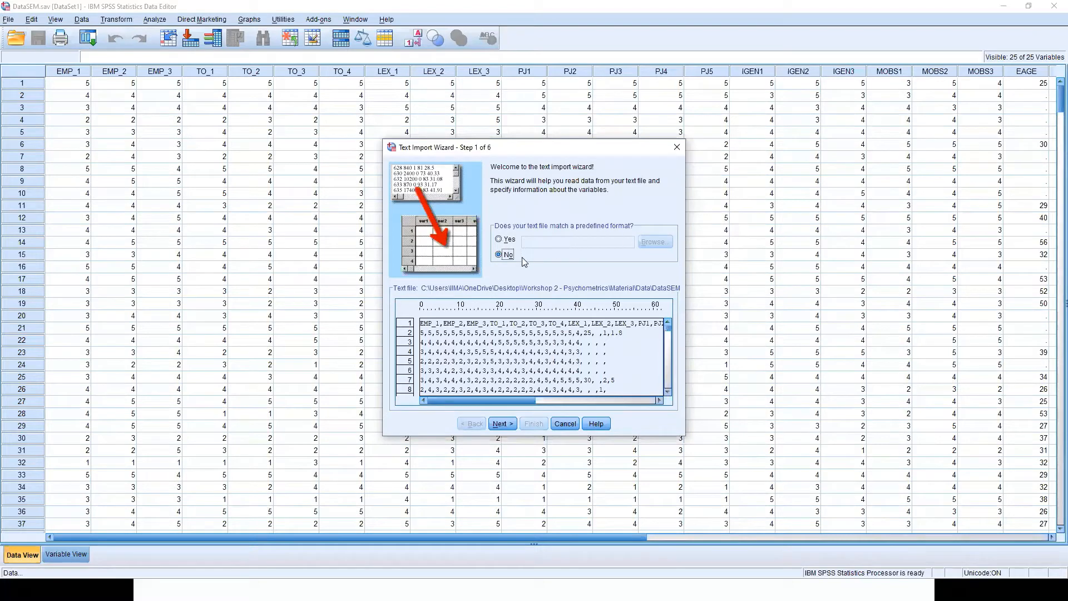
pyautogui.click(503, 424)
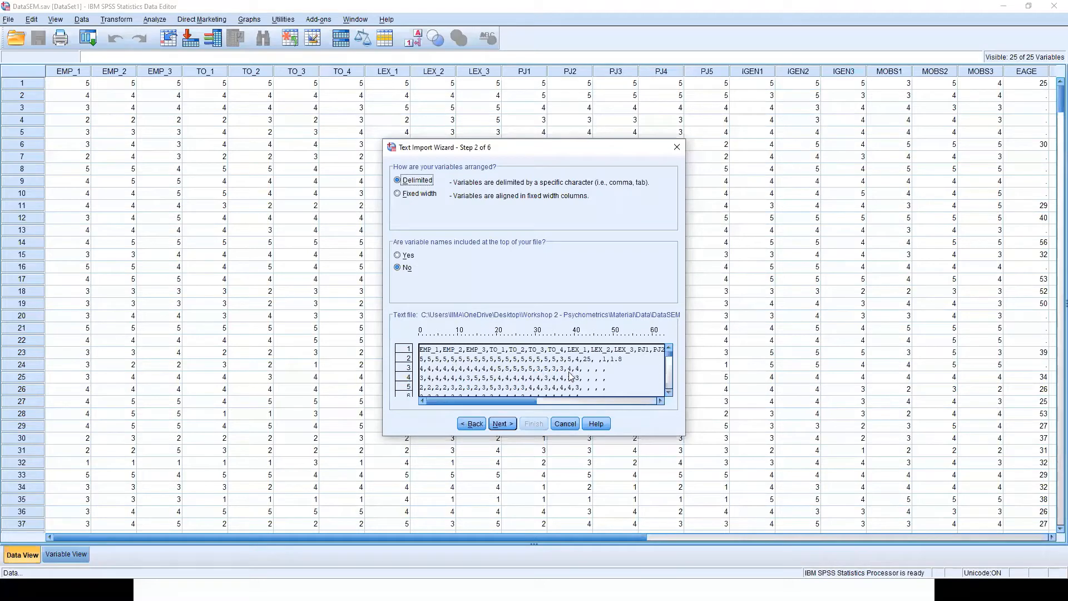
pyautogui.click(500, 425)
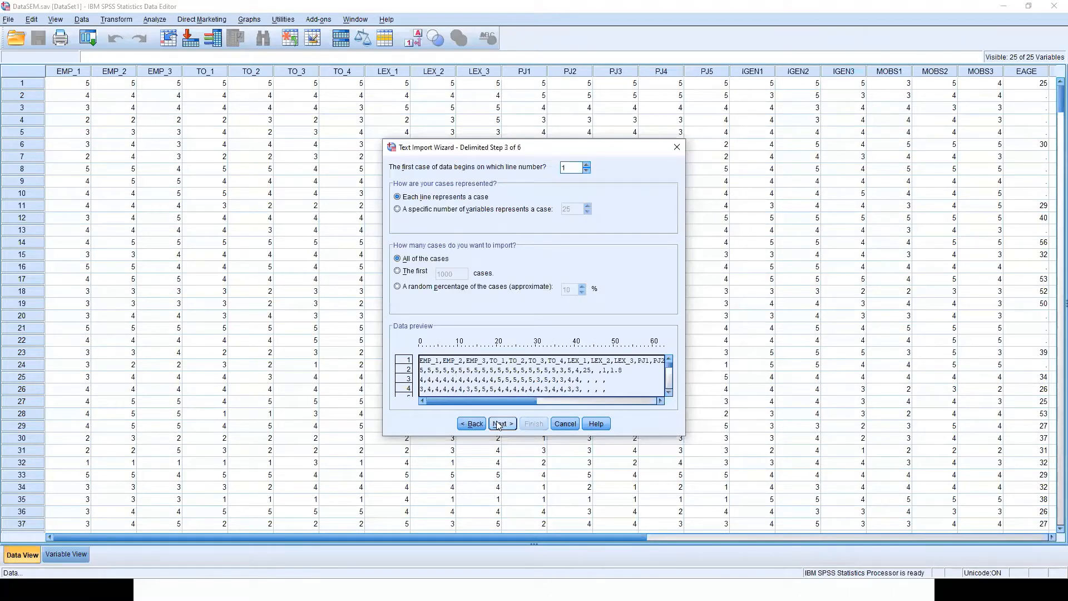
pyautogui.click(477, 423)
pyautogui.click(476, 423)
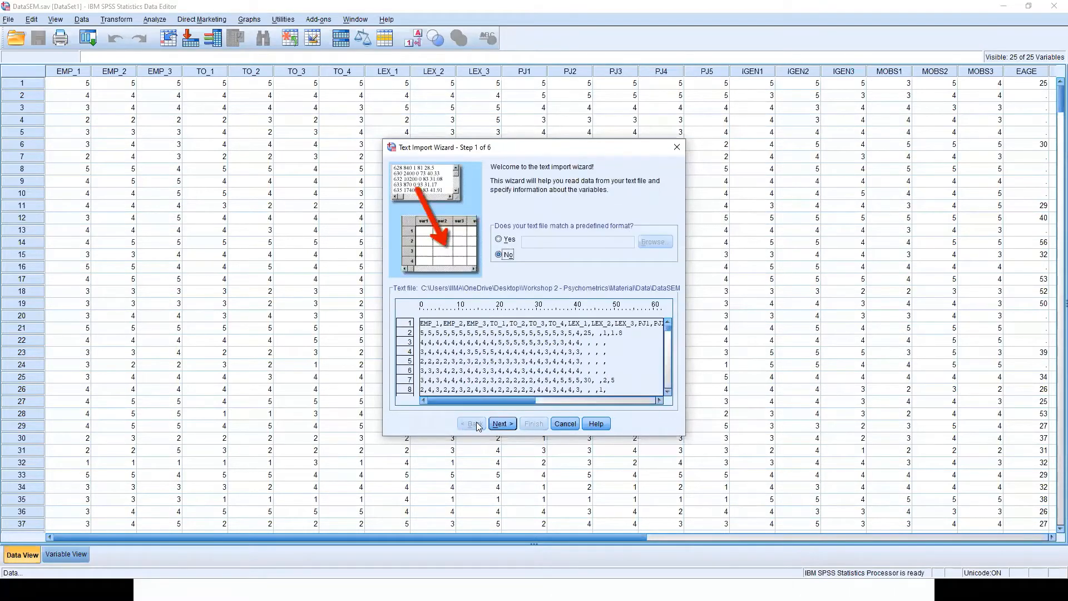
pyautogui.click(503, 425)
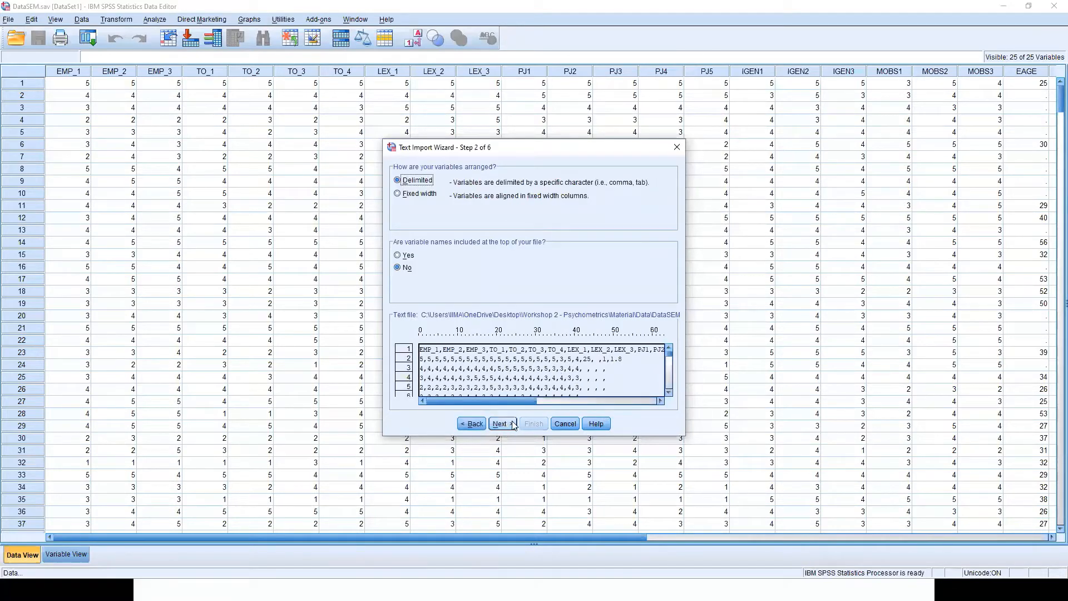
pyautogui.click(564, 424)
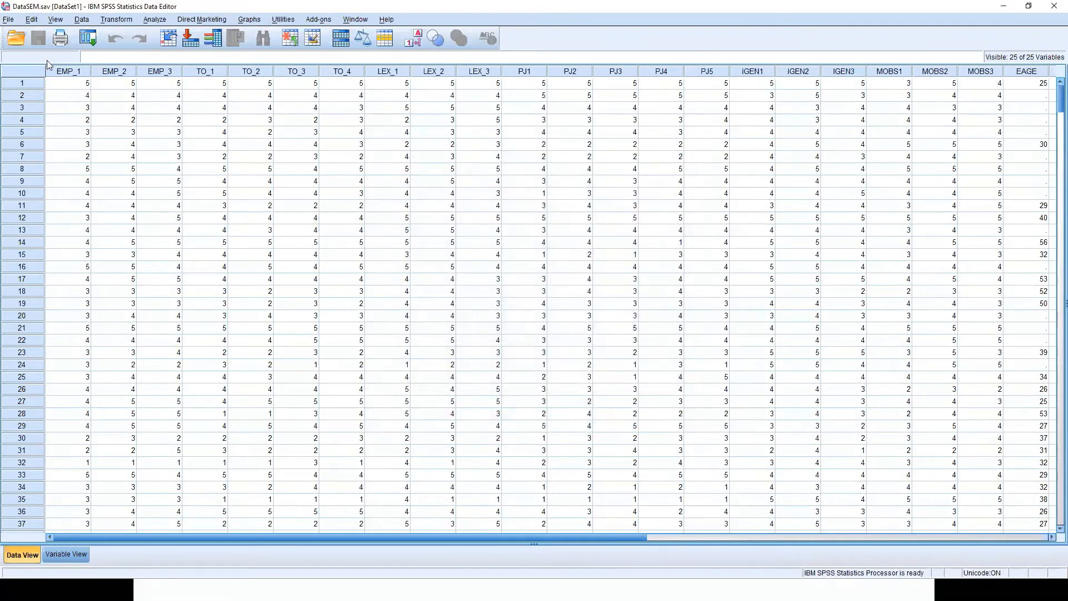
# Open DataSEM.csv from the Data folder as a Text (*.txt, *.dat, *.csv, *.tab) file to start the Text Import Wizard.
pyautogui.click(9, 22)
pyautogui.moveTo(20, 49)
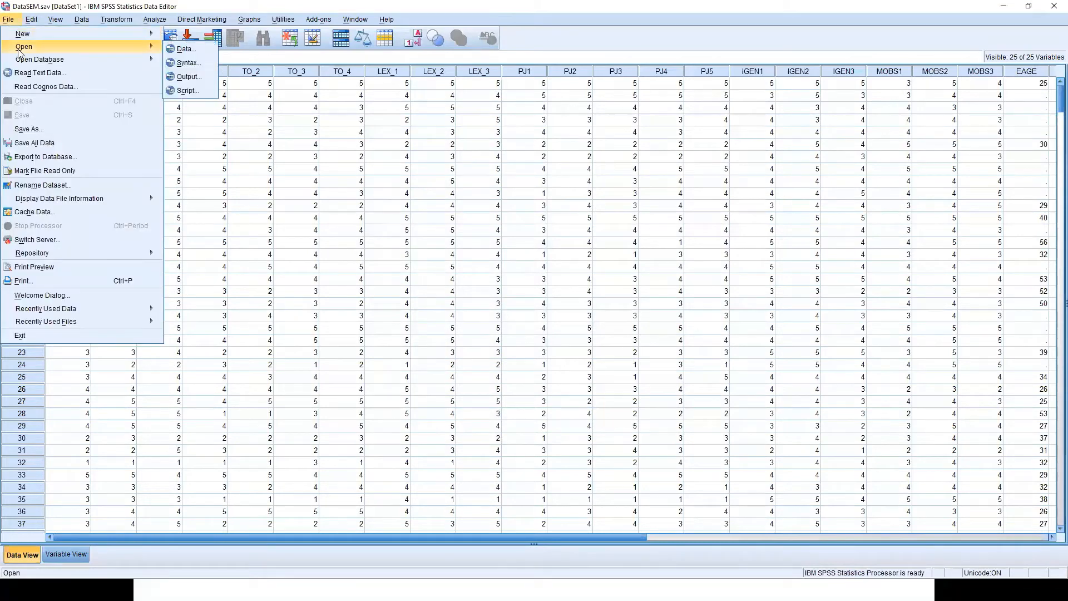
pyautogui.click(189, 51)
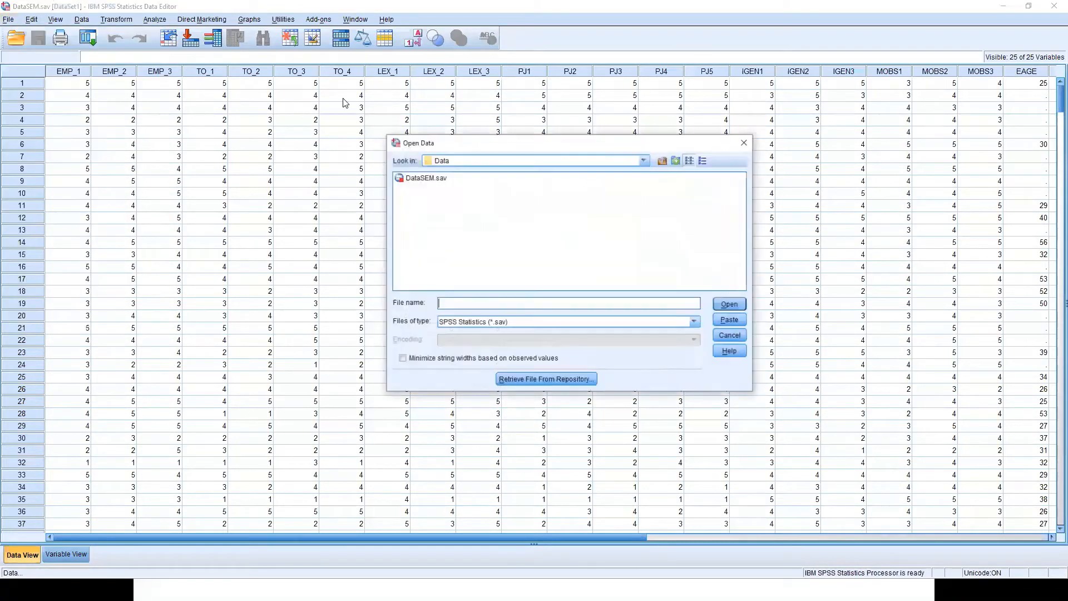
pyautogui.click(551, 324)
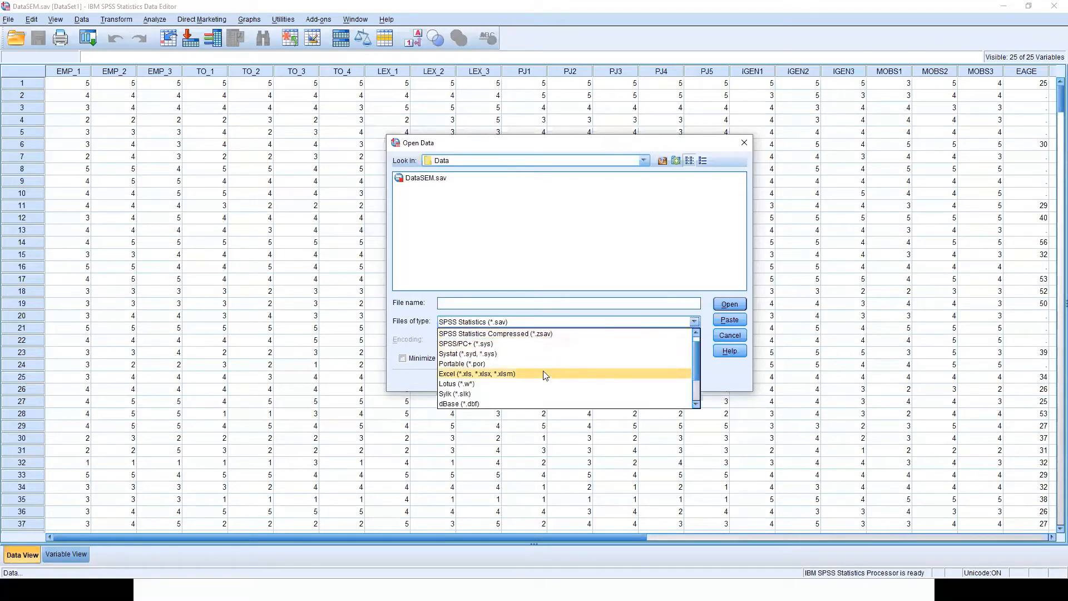
pyautogui.scroll(-2, 537, 367)
pyautogui.click(533, 398)
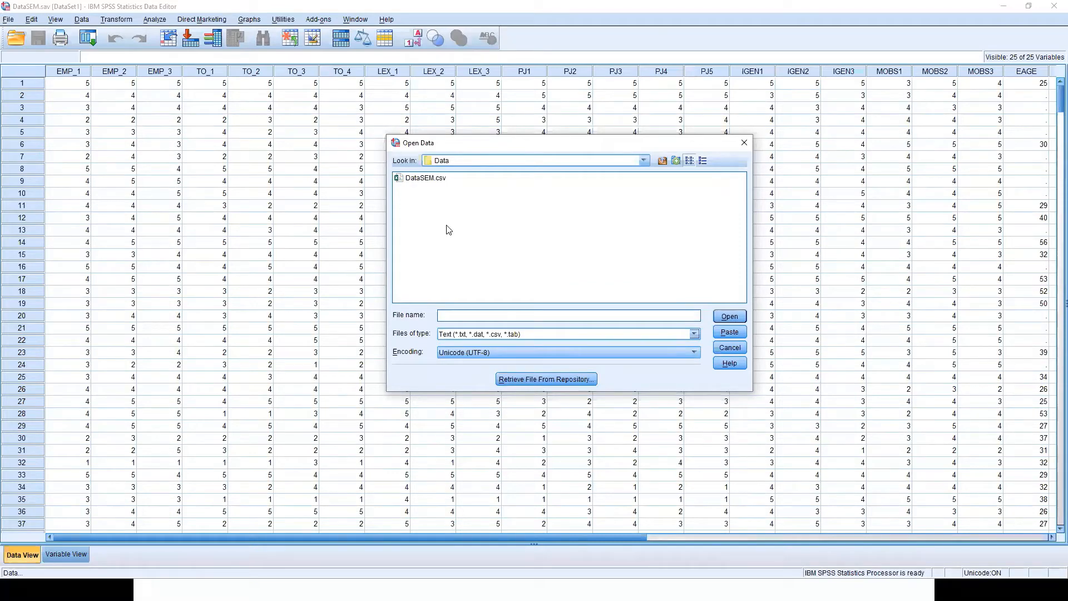
pyautogui.click(433, 178)
pyautogui.click(729, 316)
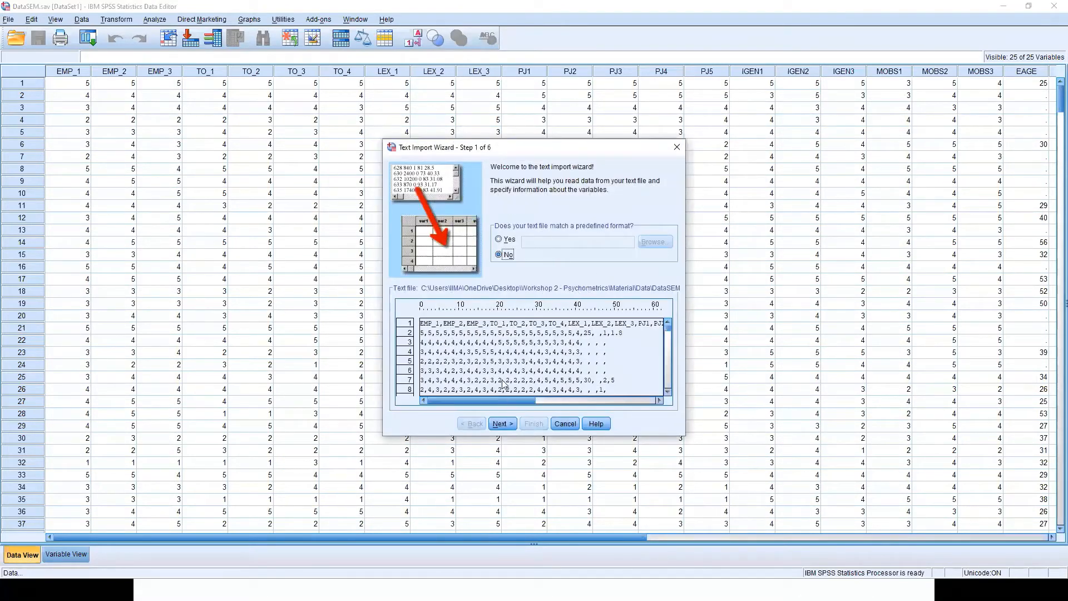
# Keep no predefined format and the delimited arrangement, and specify that variable names are included at the top of the file.
pyautogui.click(502, 424)
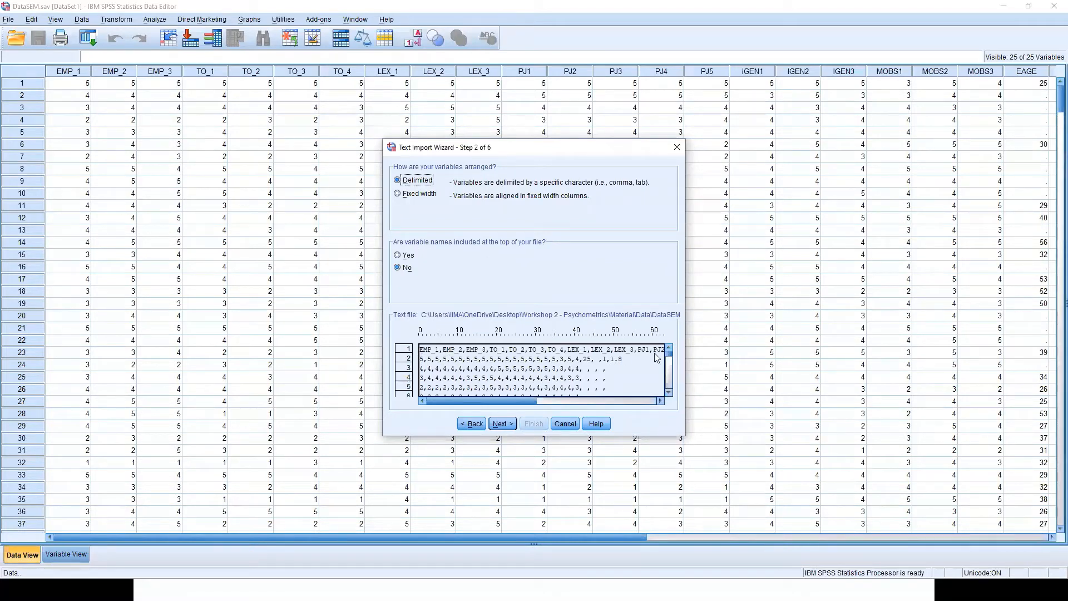
pyautogui.click(398, 255)
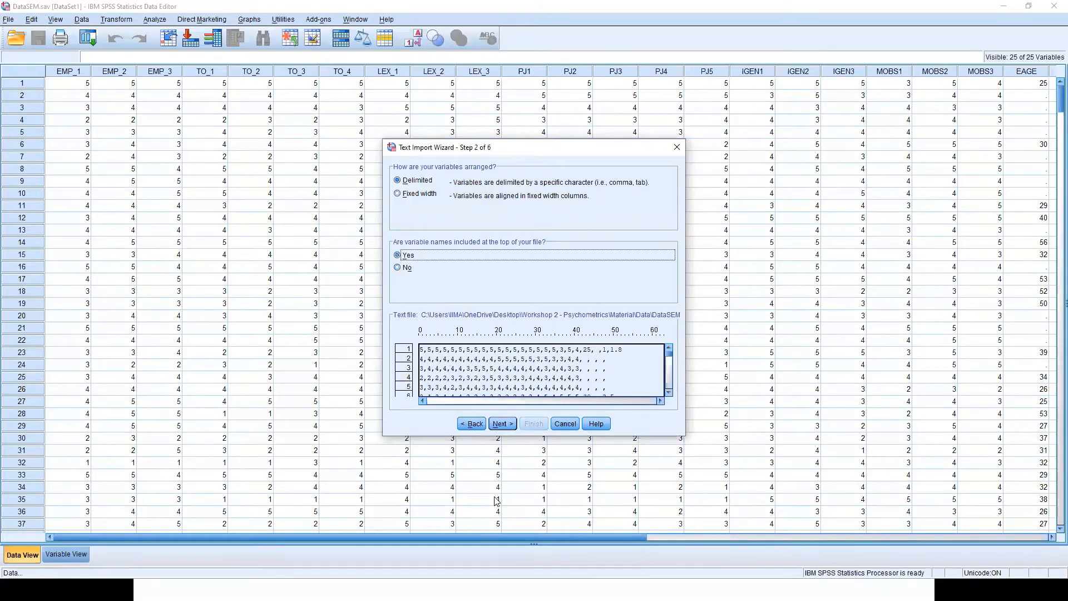
pyautogui.click(503, 424)
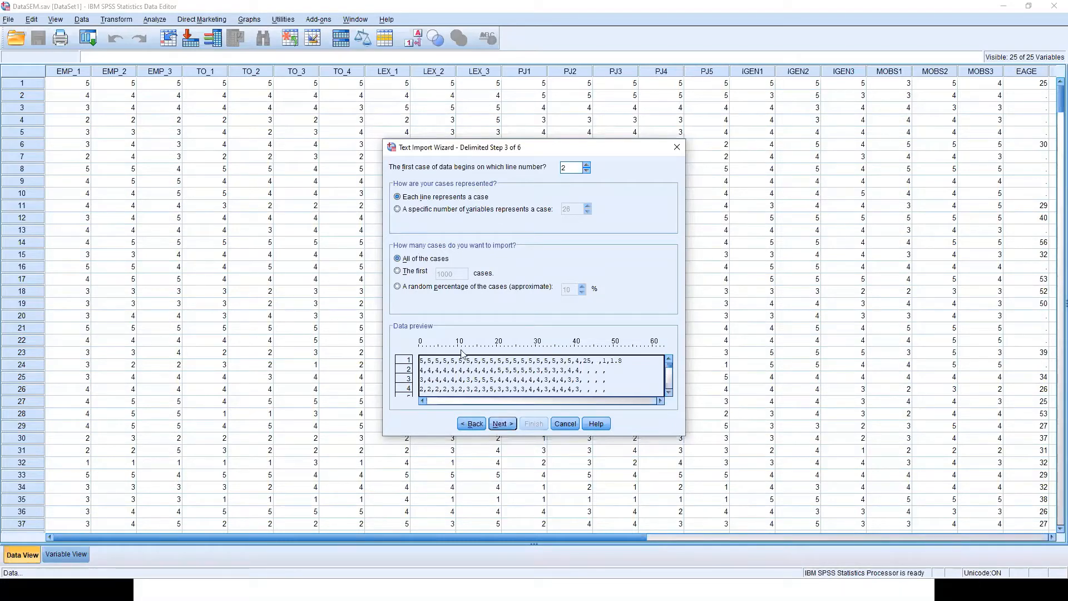
# Choose to import all of the cases, and accept comma and space as delimiters with no text qualifier.
pyautogui.click(409, 273)
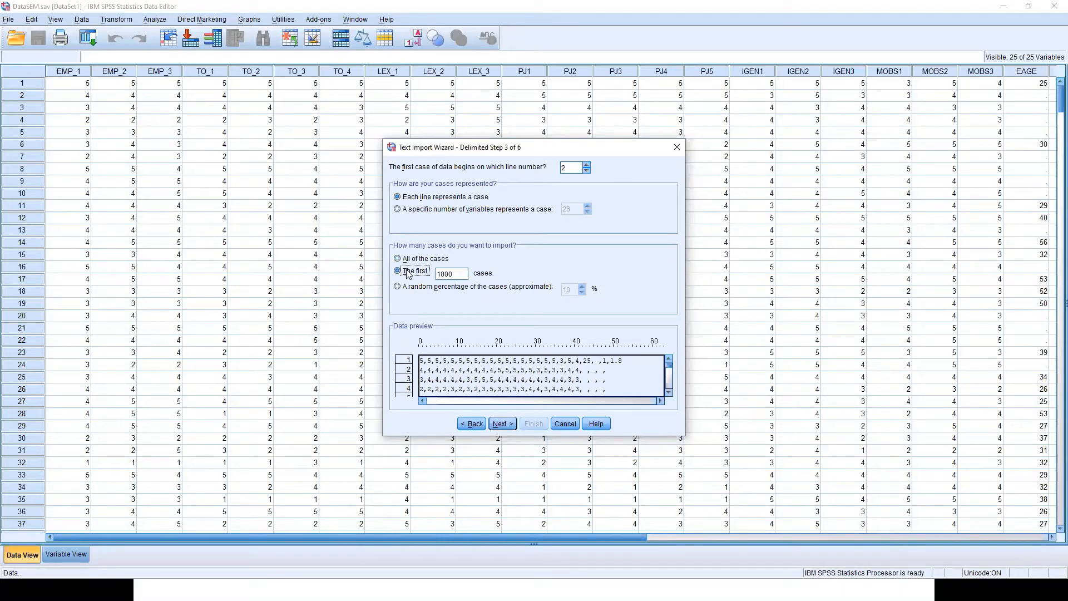
pyautogui.doubleClick(454, 274)
pyautogui.click(412, 259)
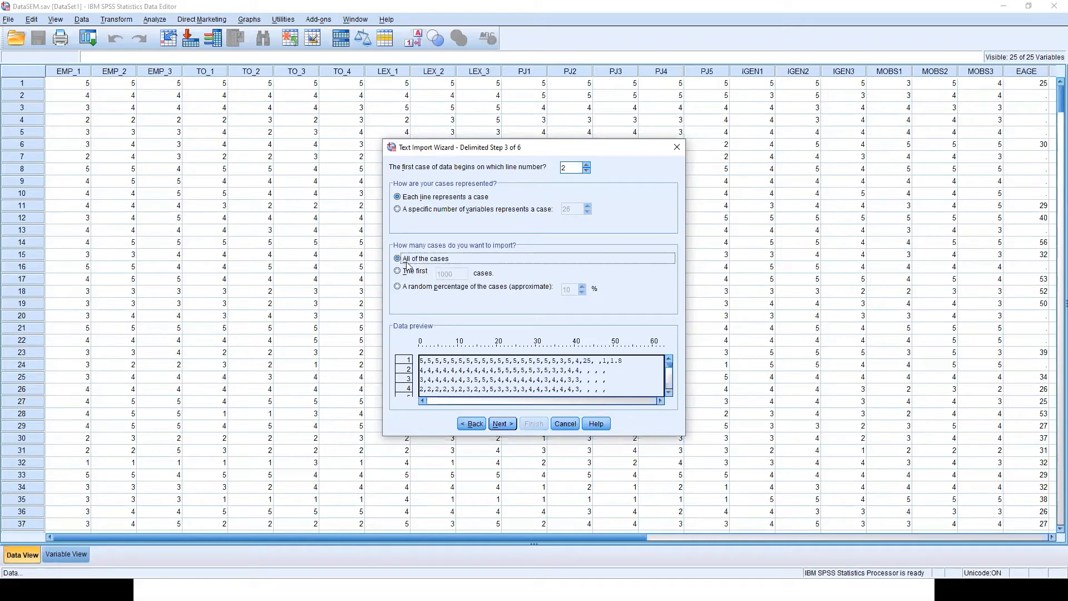
pyautogui.click(512, 425)
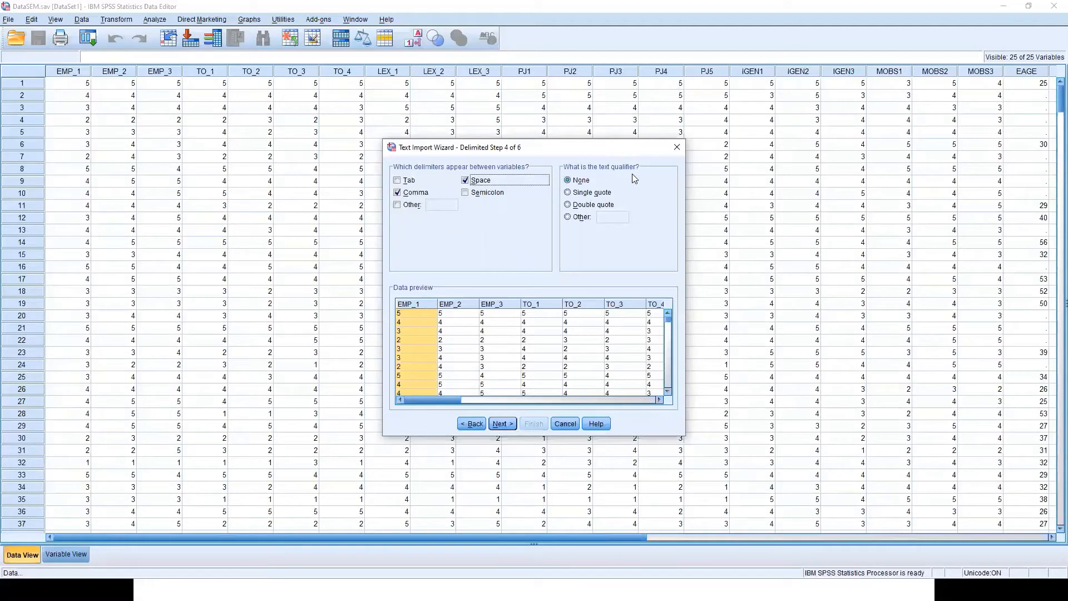
pyautogui.click(503, 425)
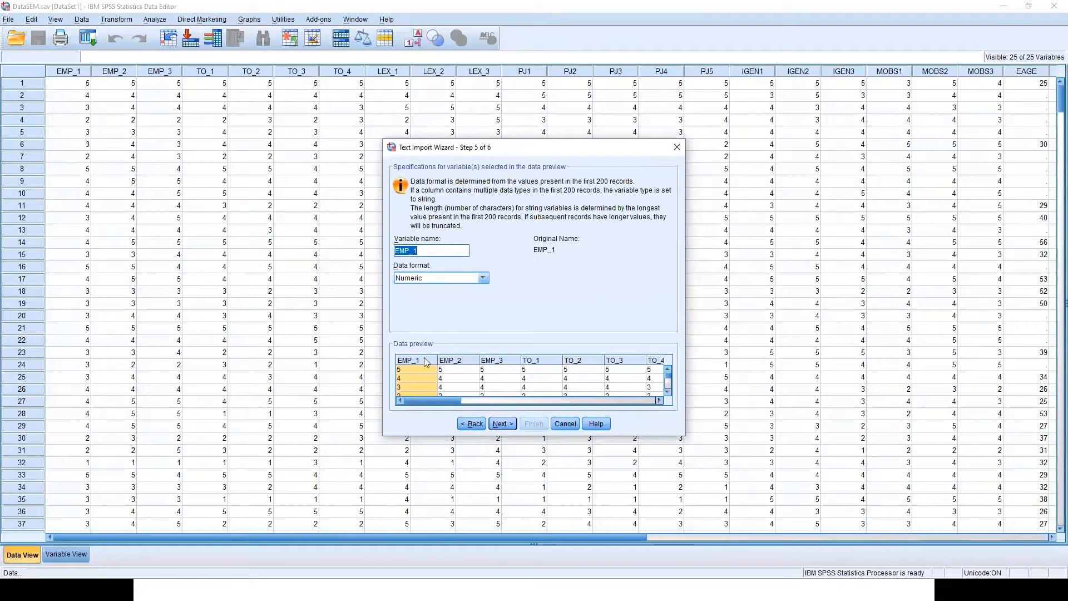
# Examine the names and data formats of the variables EMP_2 through TO_3 in the import preview.
pyautogui.click(443, 363)
pyautogui.click(494, 367)
pyautogui.click(546, 365)
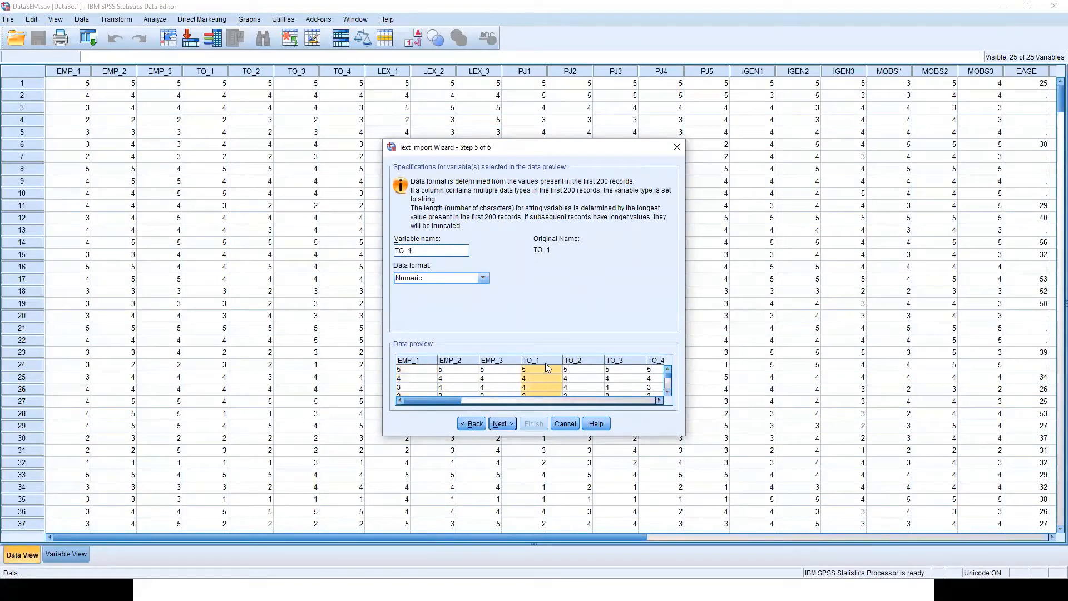
pyautogui.click(578, 364)
pyautogui.click(615, 364)
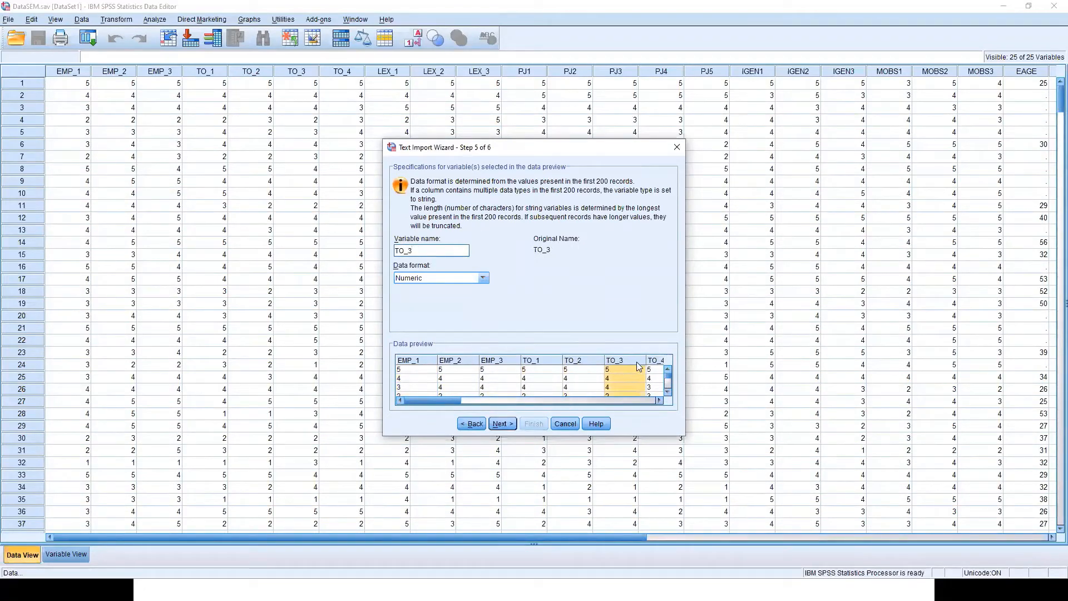
# Re-enter EMP_1 as the first variable's name, keep its Numeric format, and proceed to the final import step.
pyautogui.click(424, 362)
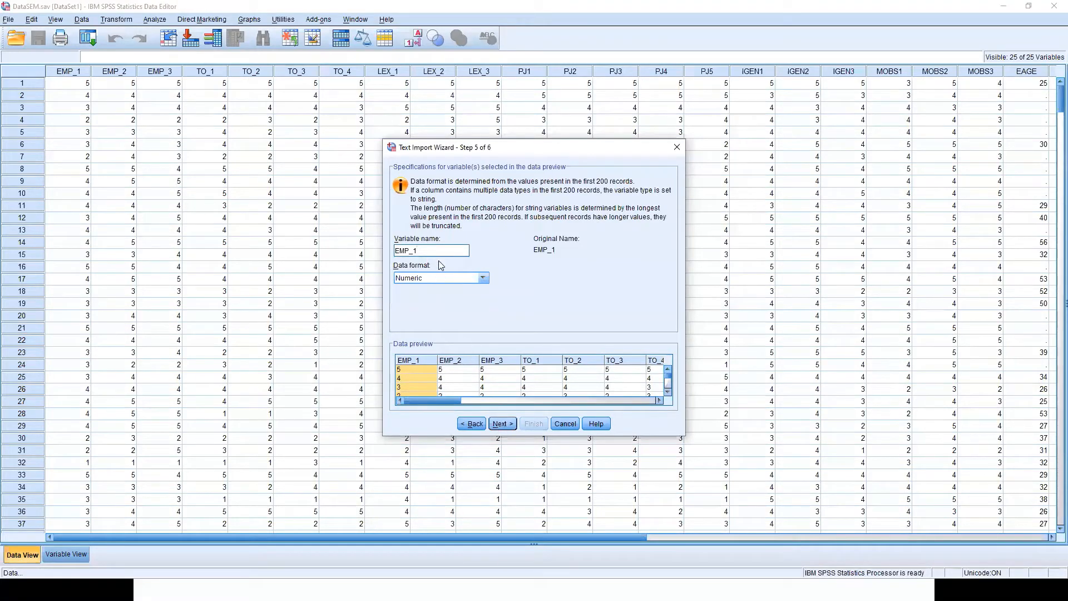
pyautogui.press('BackSpace')
pyautogui.press('BackSpace')
pyautogui.press('BackSpace')
pyautogui.write('EM')
pyautogui.click(507, 425)
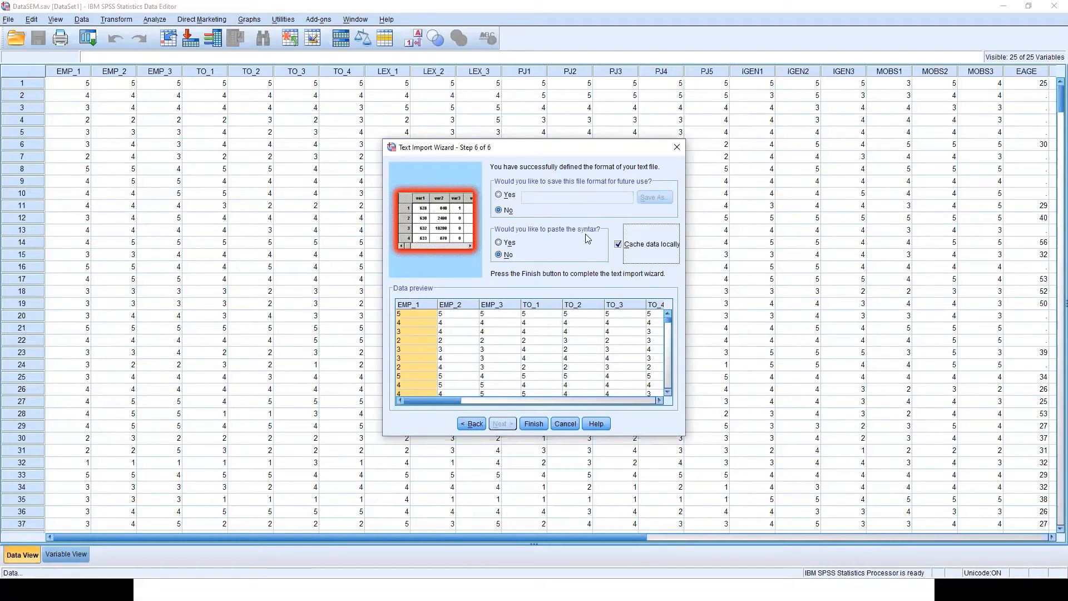
# Finish the text import with its syntax pasted, and run the entire pasted block from GET DATA through DATASET NAME.
pyautogui.click(499, 243)
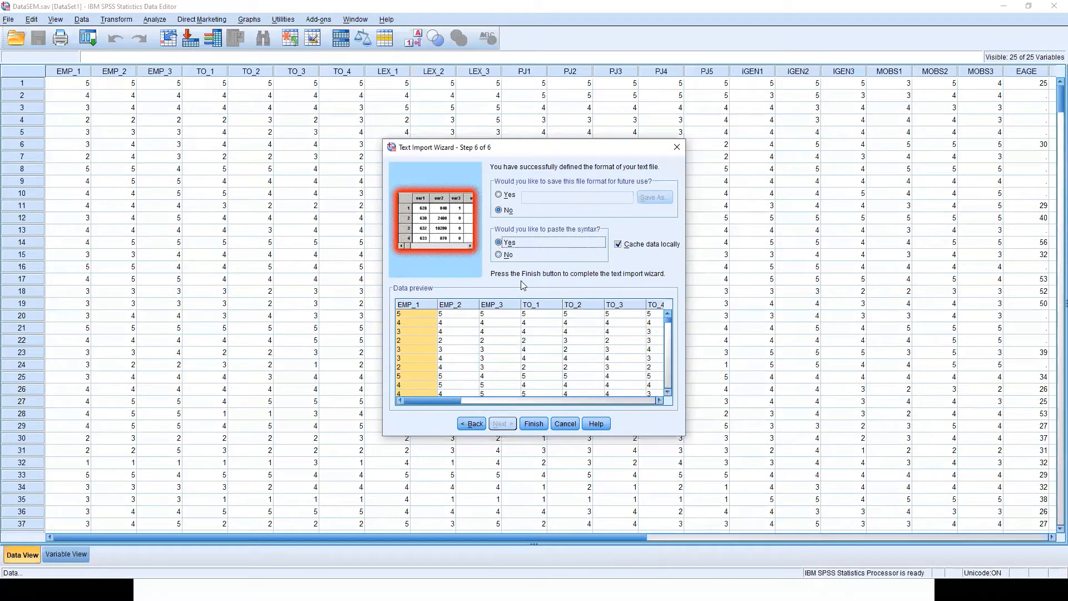
pyautogui.click(532, 424)
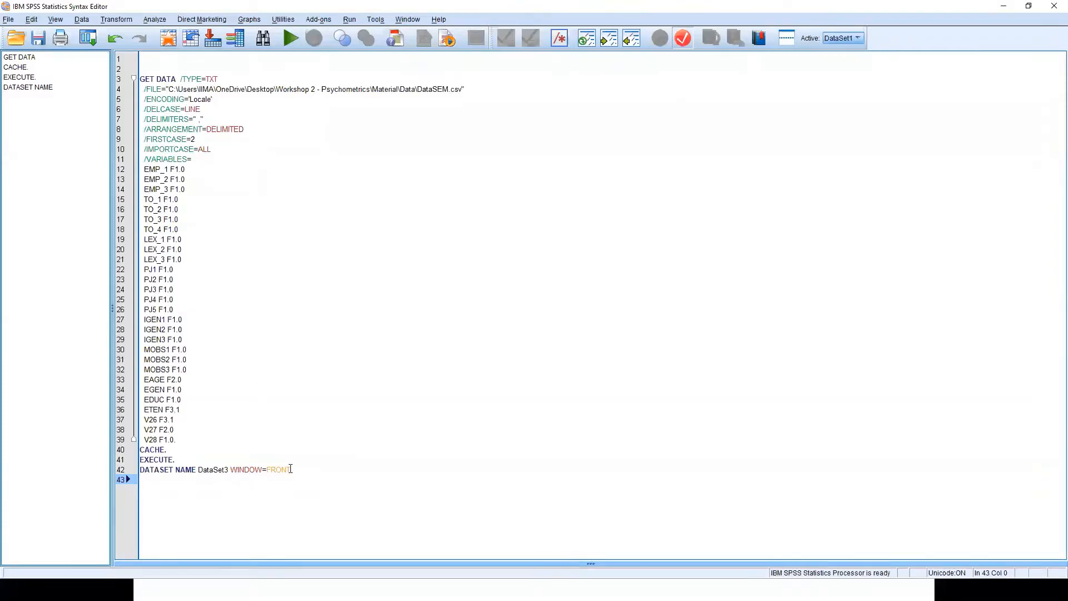
pyautogui.moveTo(290, 469); pyautogui.dragTo(146, 75)
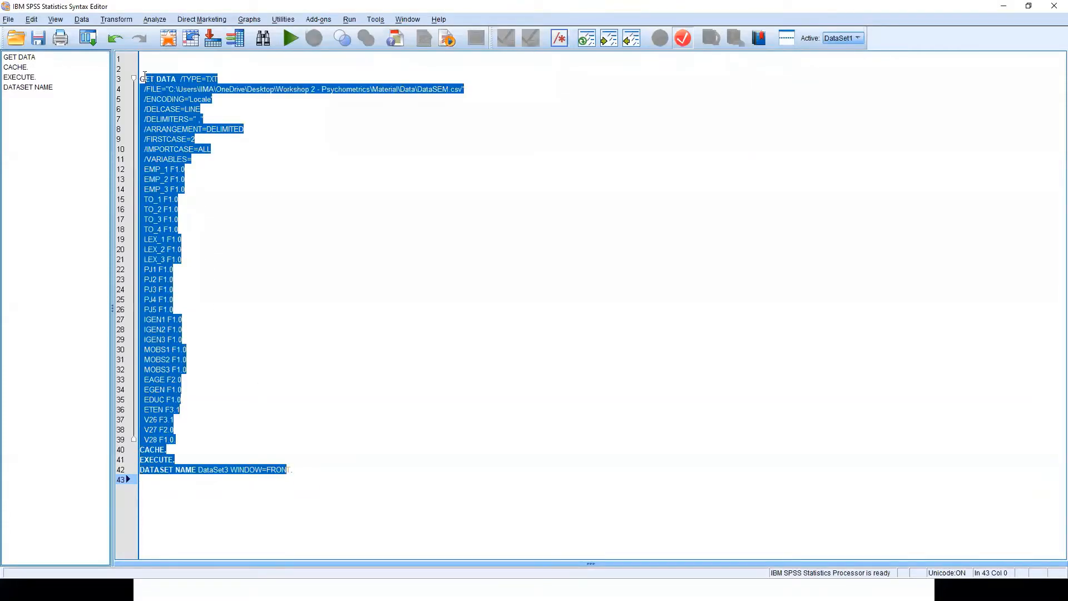
pyautogui.click(146, 63)
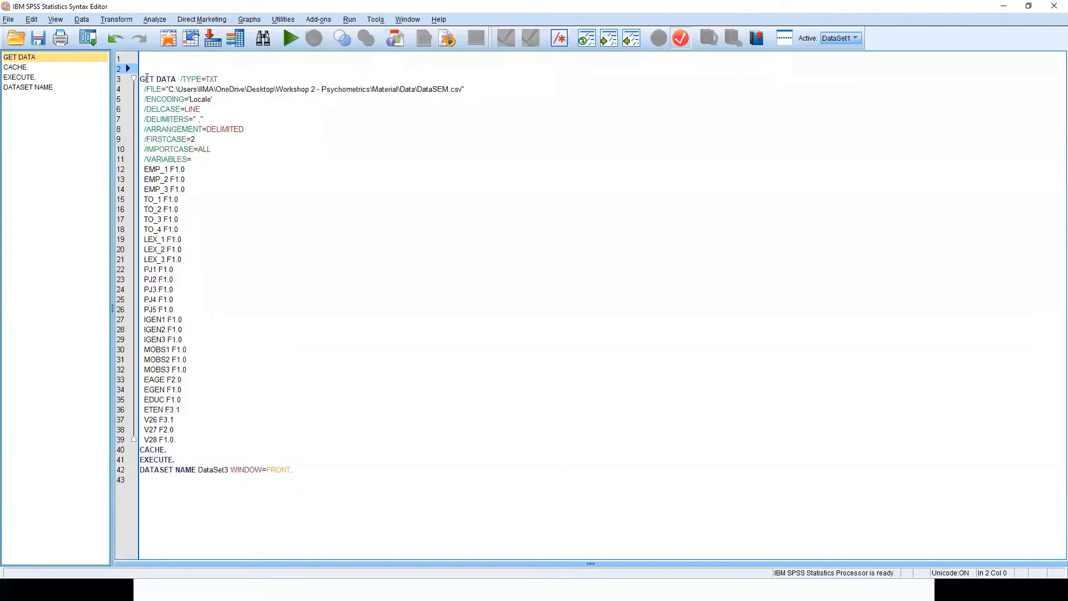
pyautogui.moveTo(140, 79); pyautogui.dragTo(315, 470)
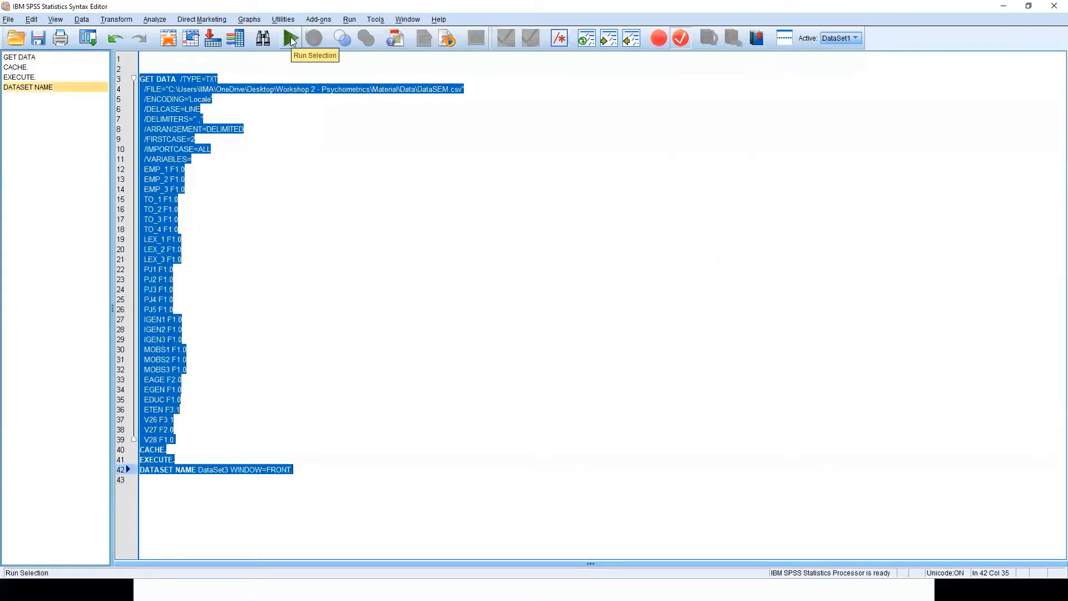
pyautogui.click(291, 39)
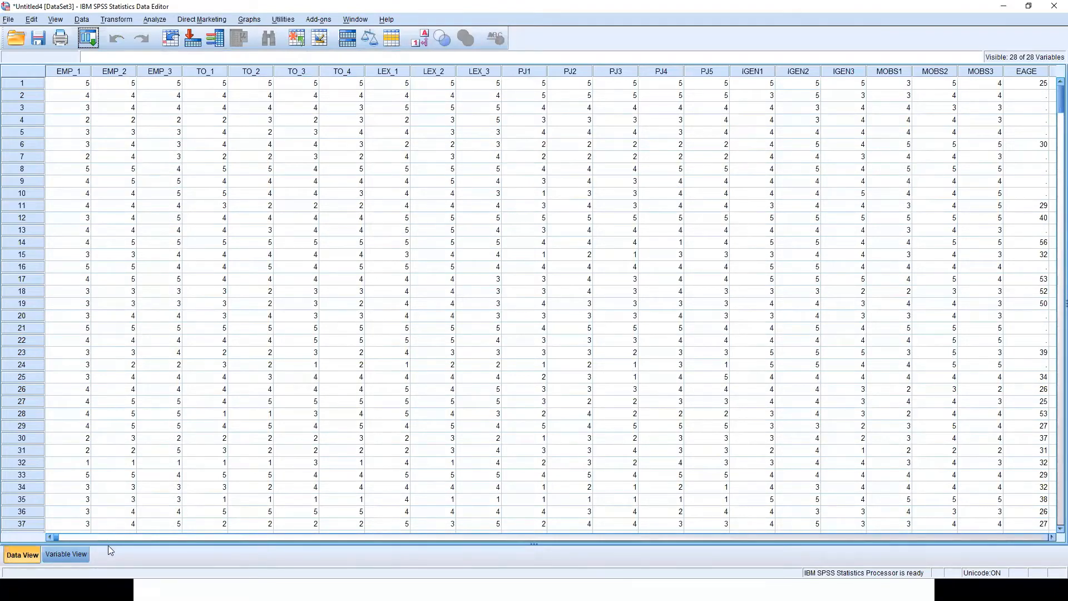
# Return to the syntax editor and add the comment "/* Syntax file for the FDP on Psychometrics */" on line 1, keeping one blank line below.
pyautogui.hotkey('alt', 'Tab')
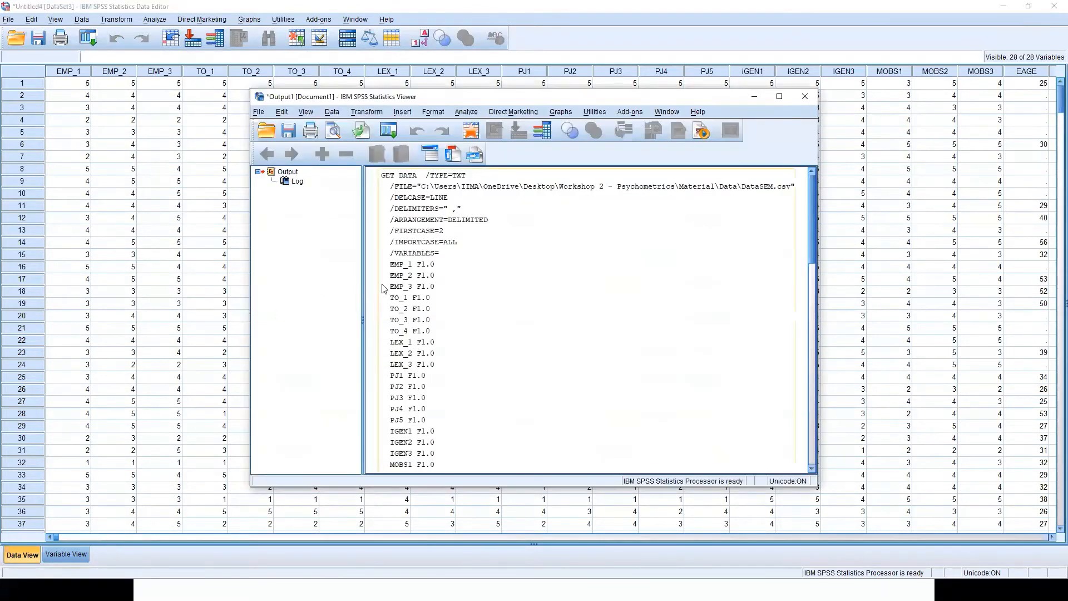
pyautogui.hotkey('alt', 'Tab')
pyautogui.hotkey('alt', 'Tab')
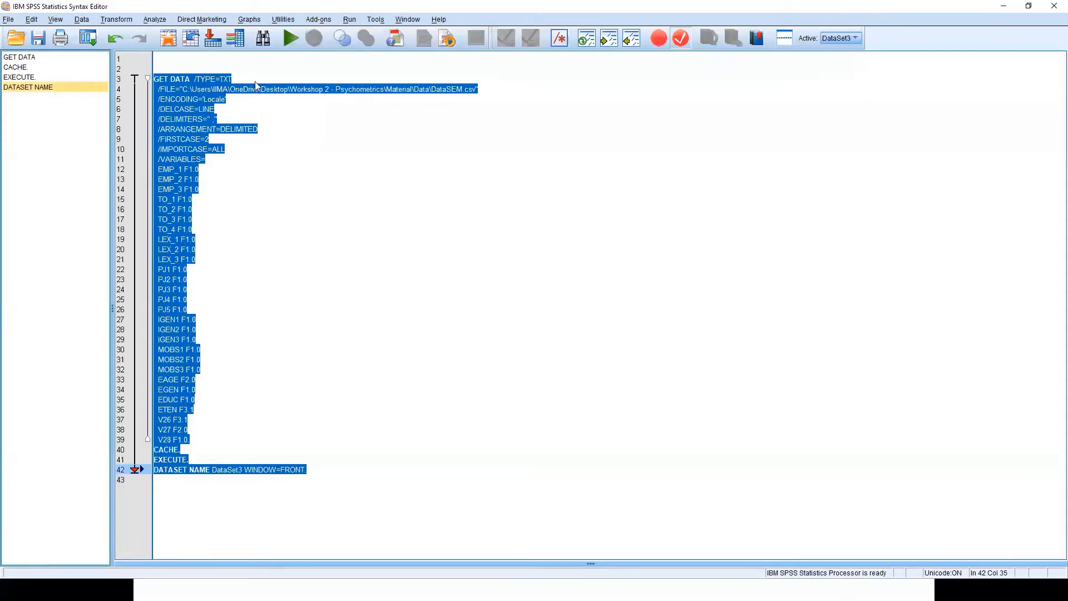
pyautogui.click(213, 65)
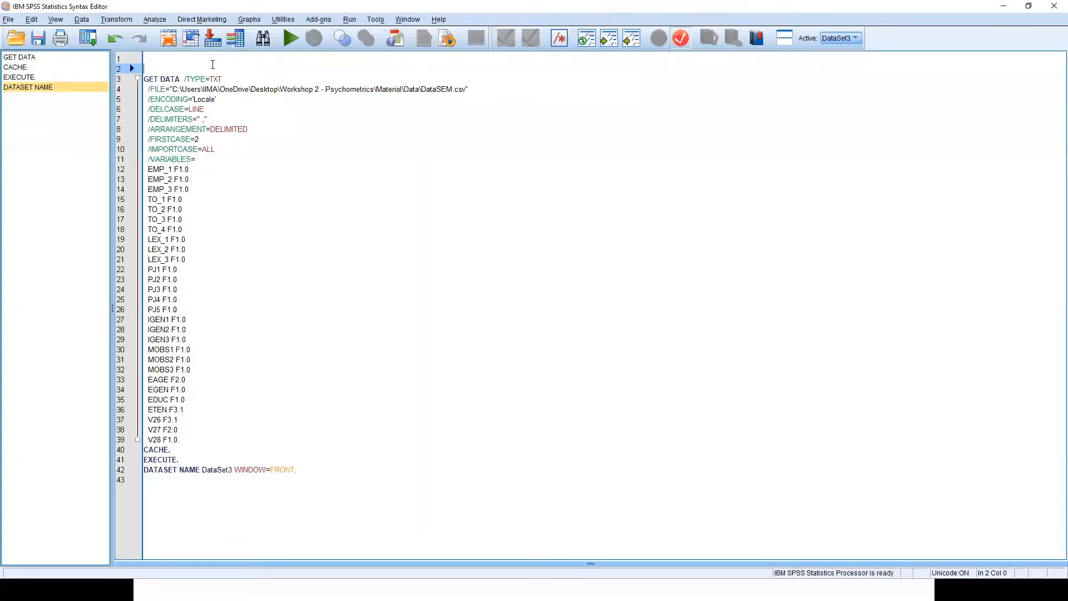
pyautogui.press('Up')
pyautogui.write('/*')
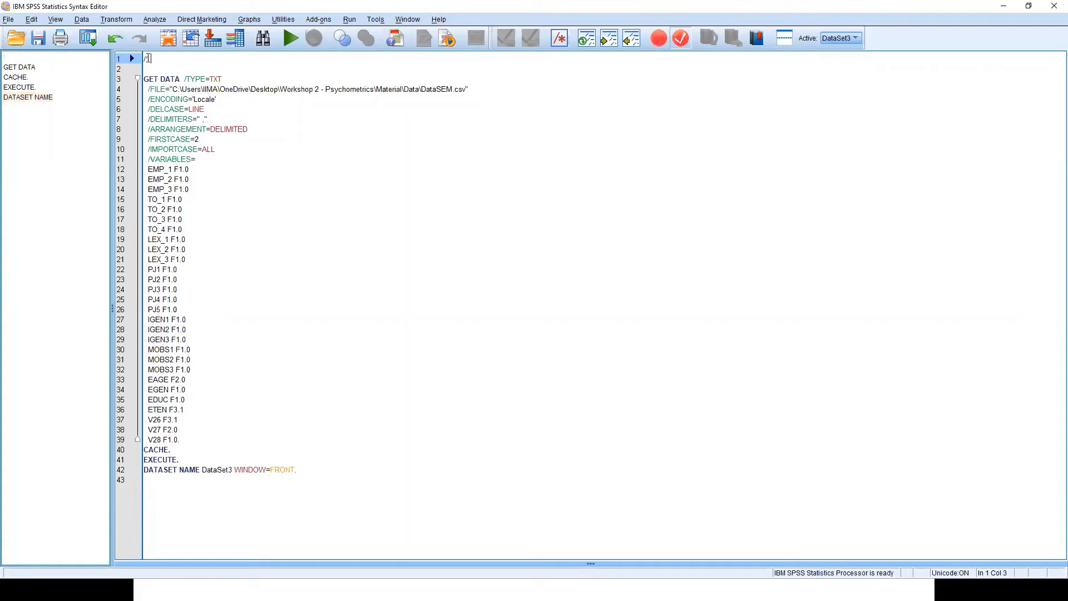
pyautogui.write(' Syntax file for ')
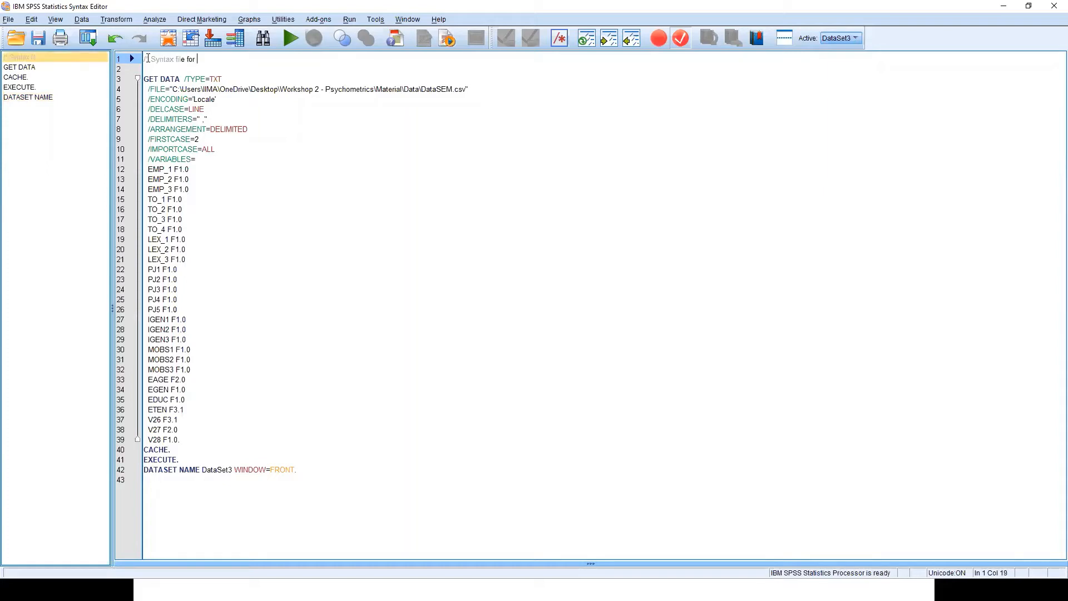
pyautogui.write('the FDP')
pyautogui.press('BackSpace')
pyautogui.write('FDP on Psychometrics */')
pyautogui.press('Return')
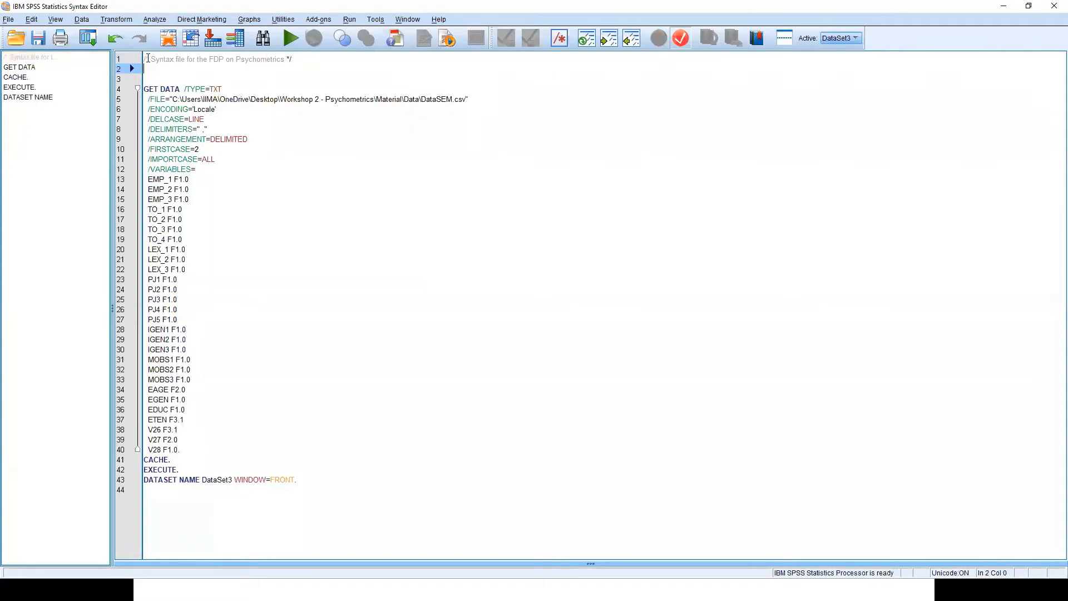
pyautogui.press('Down')
pyautogui.press('Delete')
pyautogui.press('Up')
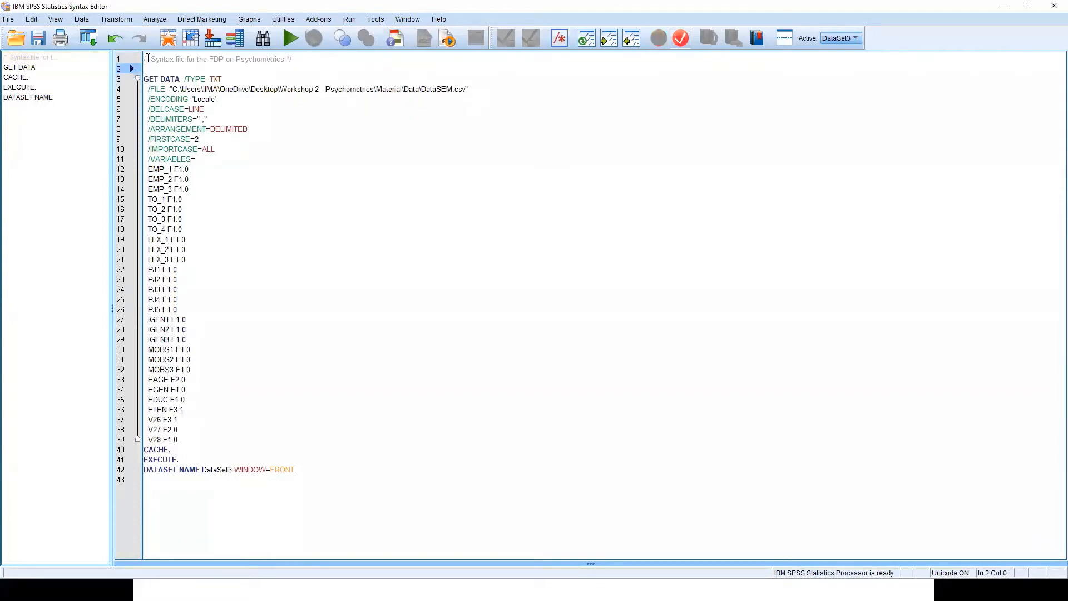
# Add the comment "/* Importing data from DataSEM.csv */" above the GET DATA command, and select the import block below it.
pyautogui.press('Return')
pyautogui.write('/')
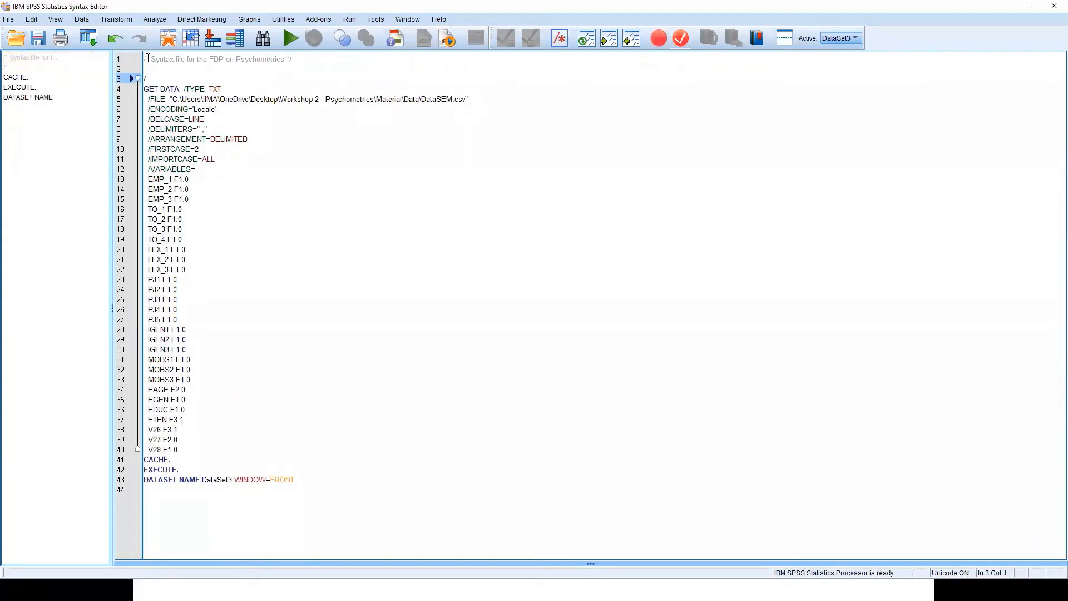
pyautogui.write('* Importing Da')
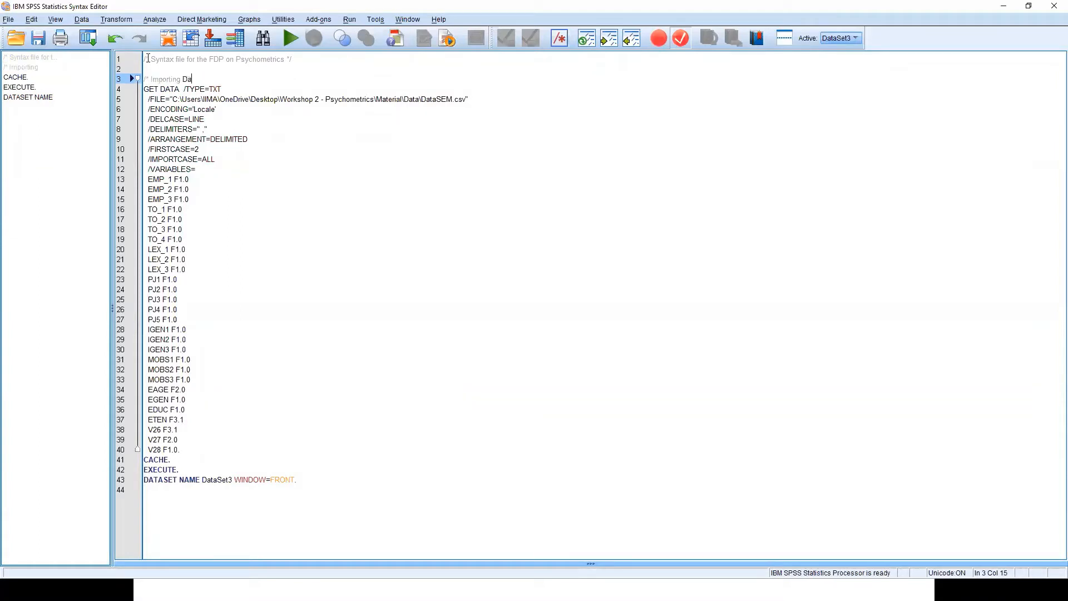
pyautogui.press('BackSpace')
pyautogui.press('BackSpace')
pyautogui.press('BackSpace')
pyautogui.press('BackSpace')
pyautogui.write('data from DATA')
pyautogui.press('BackSpace')
pyautogui.press('BackSpace')
pyautogui.press('BackSpace')
pyautogui.write('ataSEM')
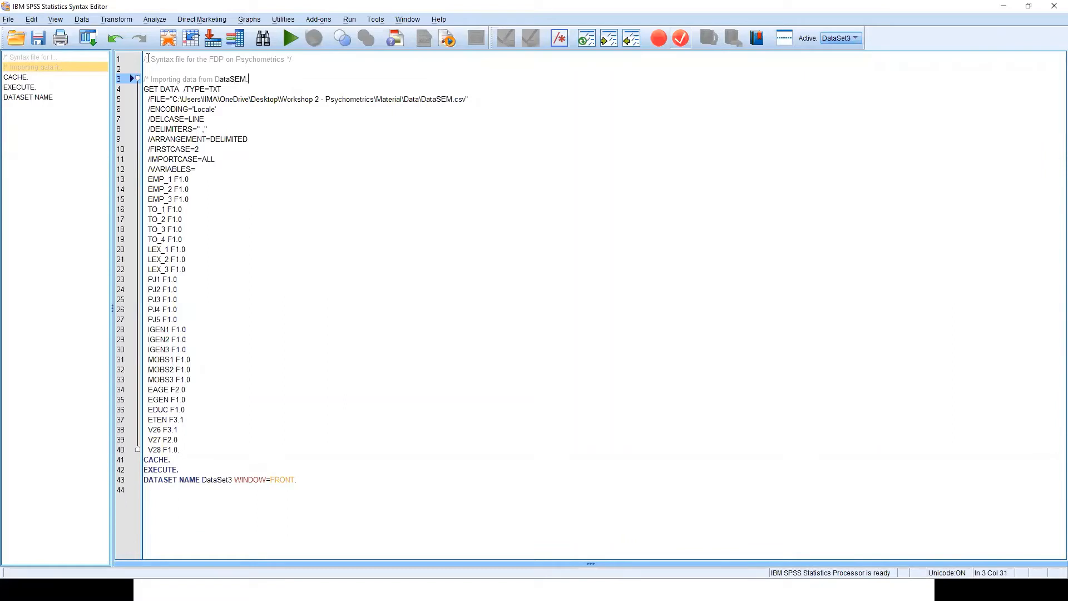
pyautogui.write('.csv */')
pyautogui.press('Return')
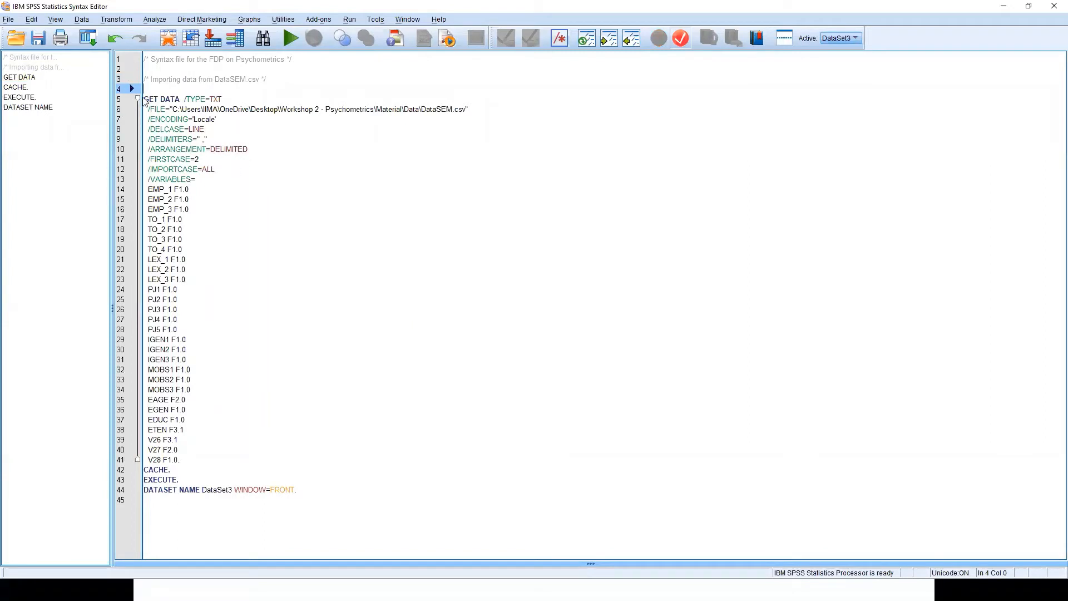
pyautogui.moveTo(145, 99)
pyautogui.mouseDown()
pyautogui.moveTo(229, 229)
pyautogui.moveTo(334, 431)
pyautogui.moveTo(349, 490)
pyautogui.mouseUp()
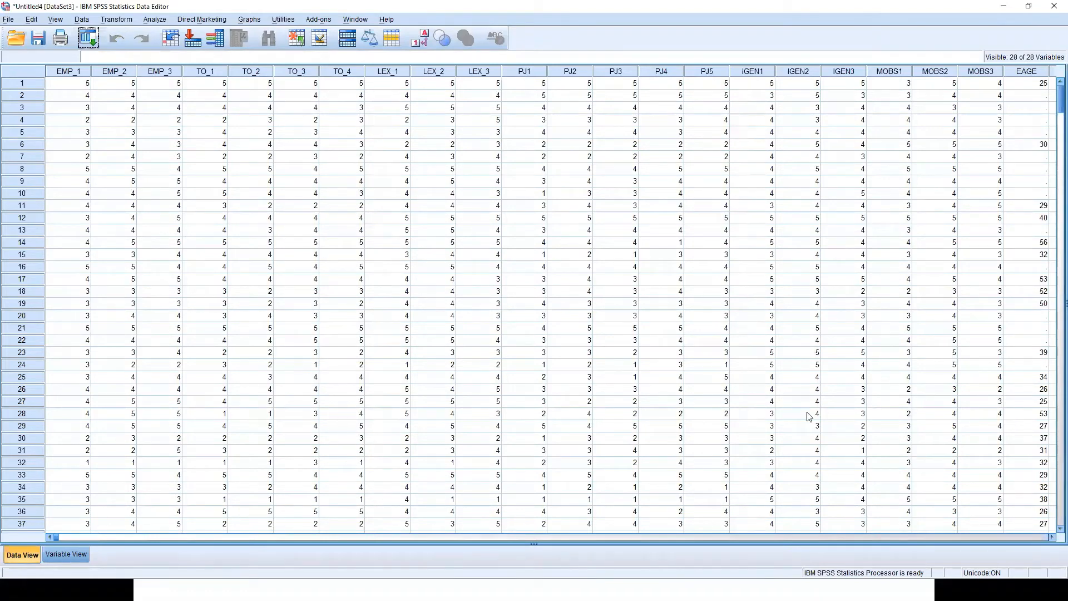
# Examine the imported dataset's data and variable definitions, including the type options of EMP_1, without changing them.
pyautogui.click(65, 553)
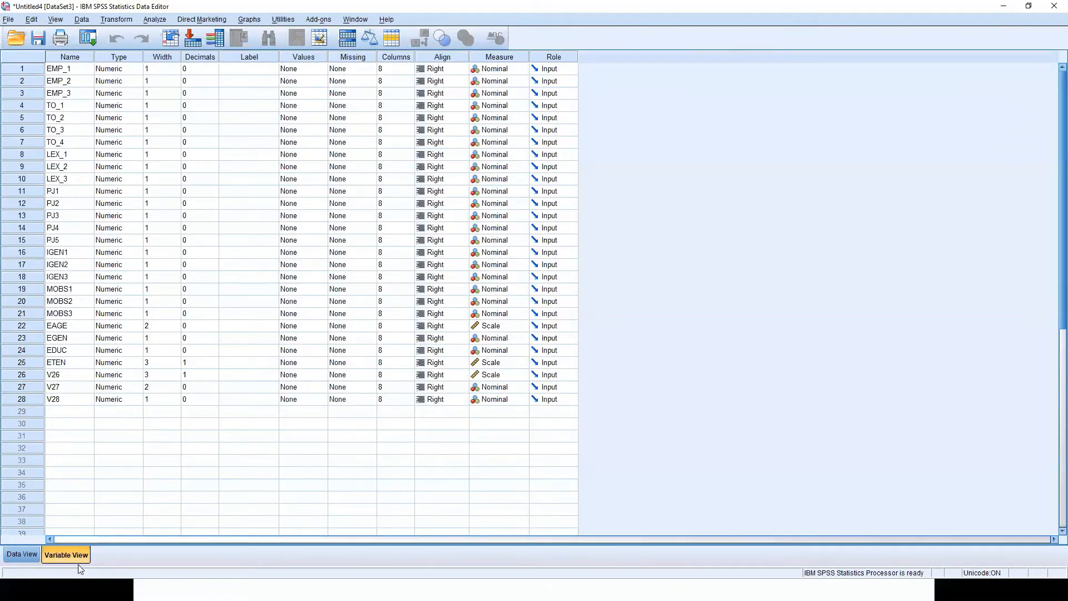
pyautogui.click(16, 559)
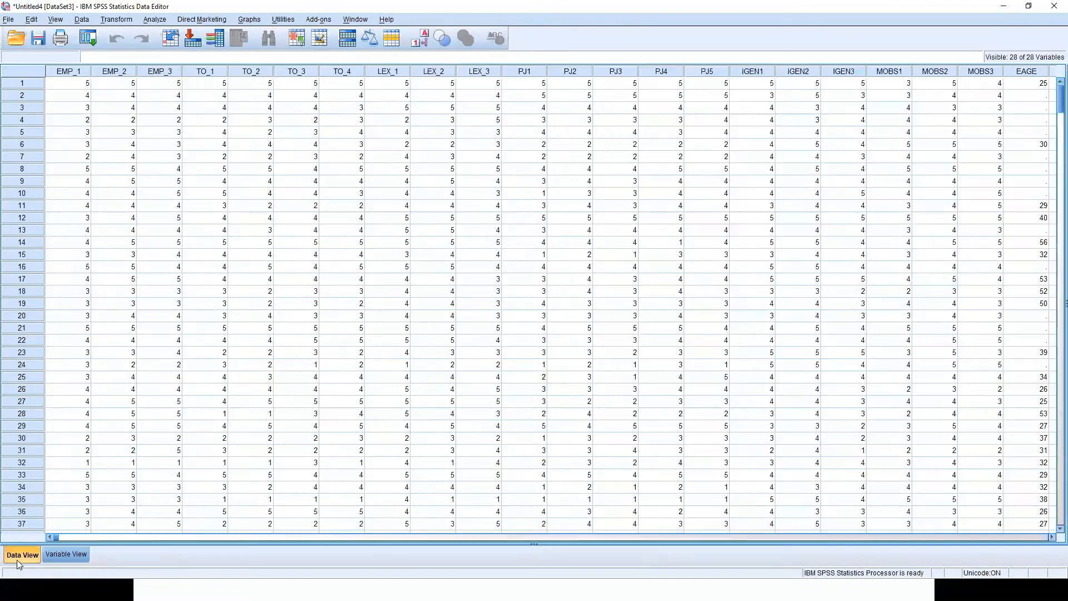
pyautogui.click(58, 556)
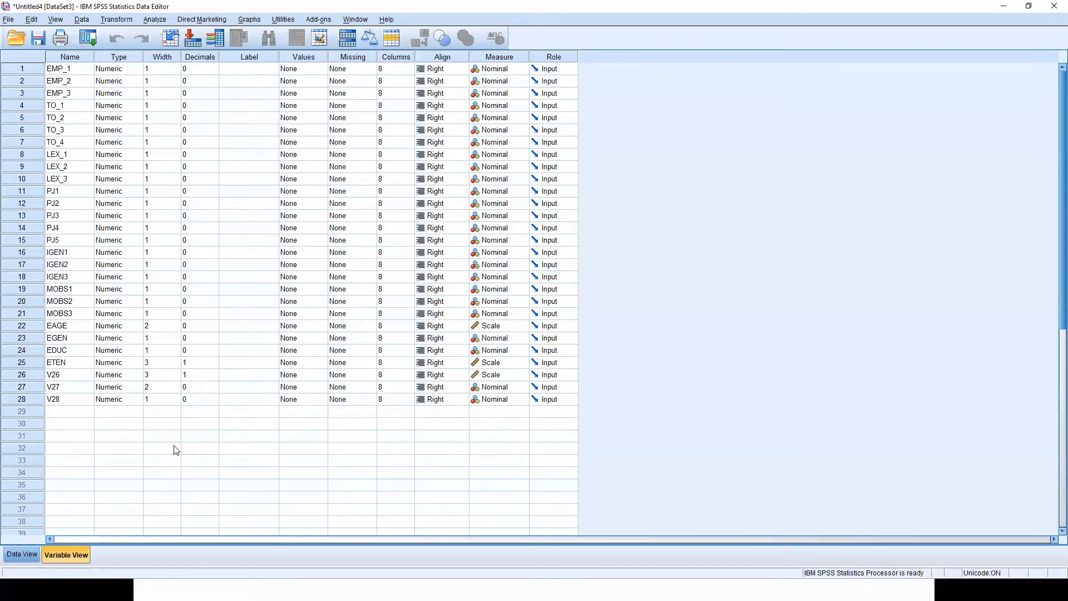
pyautogui.click(70, 57)
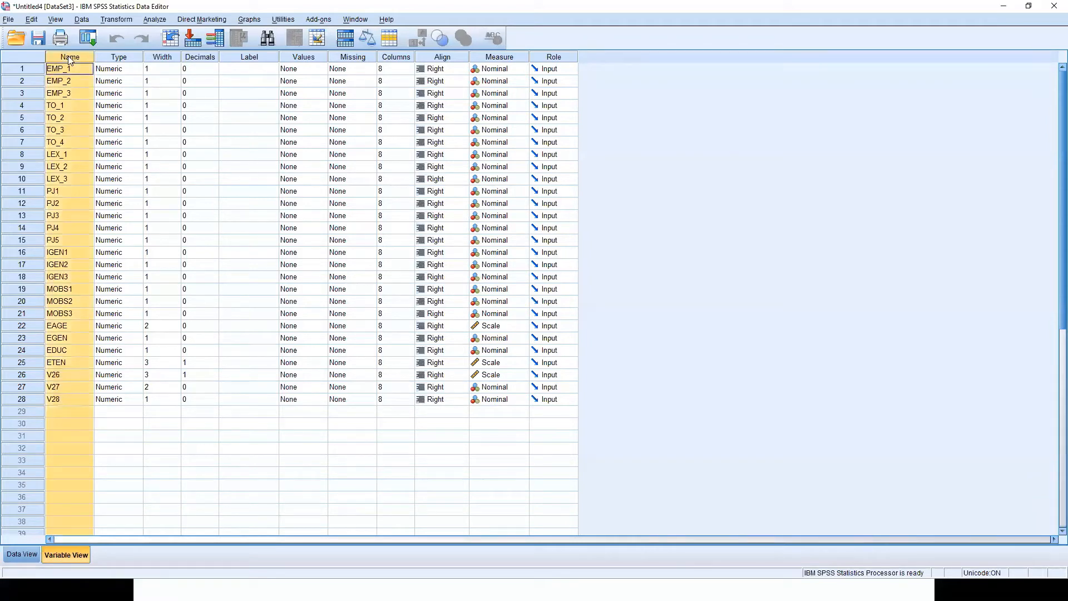
pyautogui.click(109, 58)
pyautogui.click(119, 69)
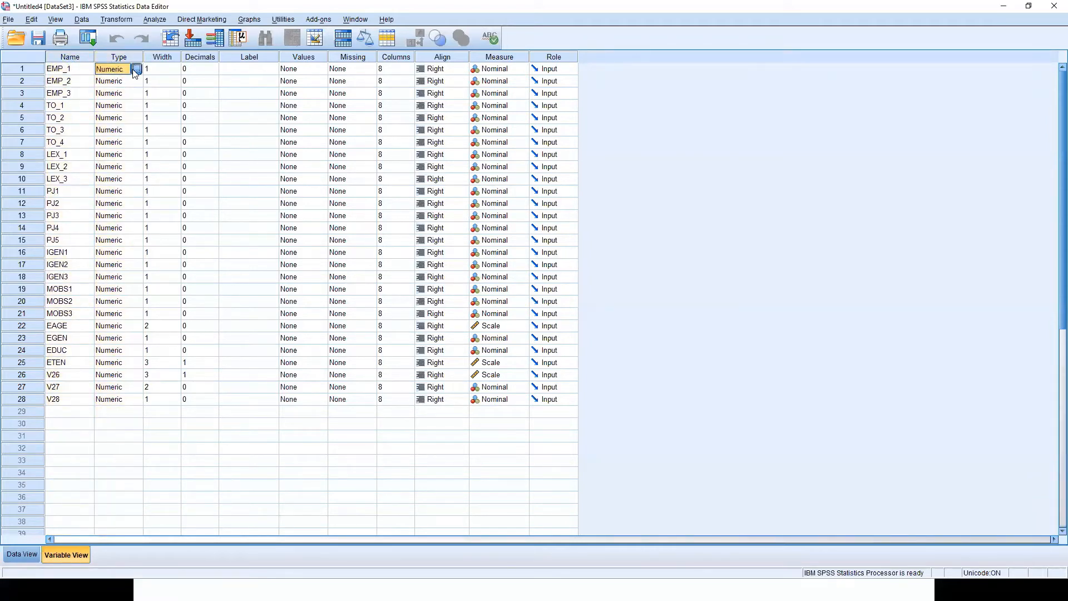
pyautogui.click(135, 69)
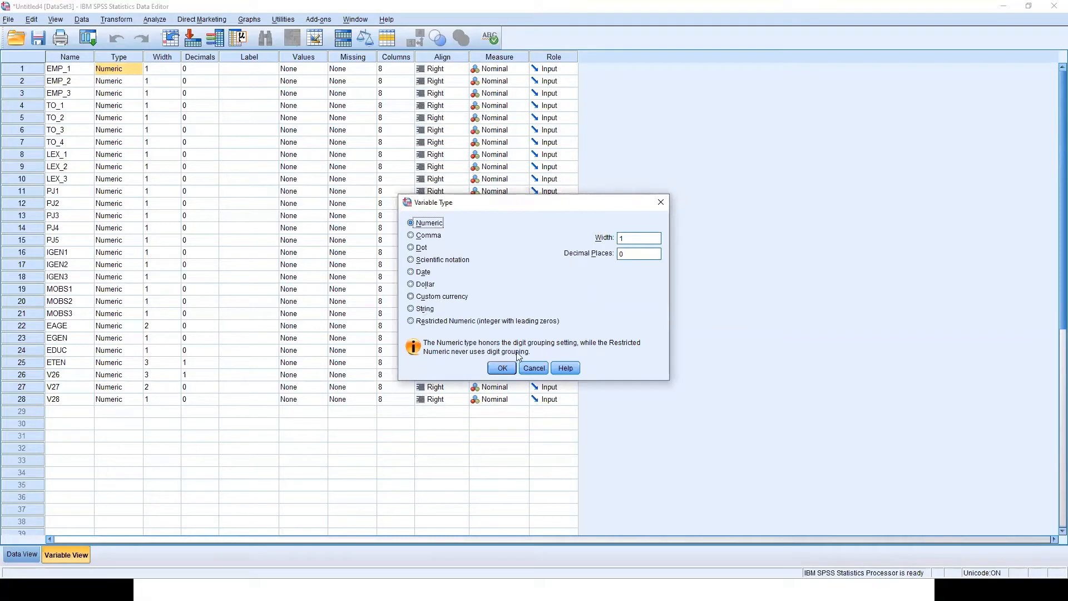
pyautogui.click(526, 368)
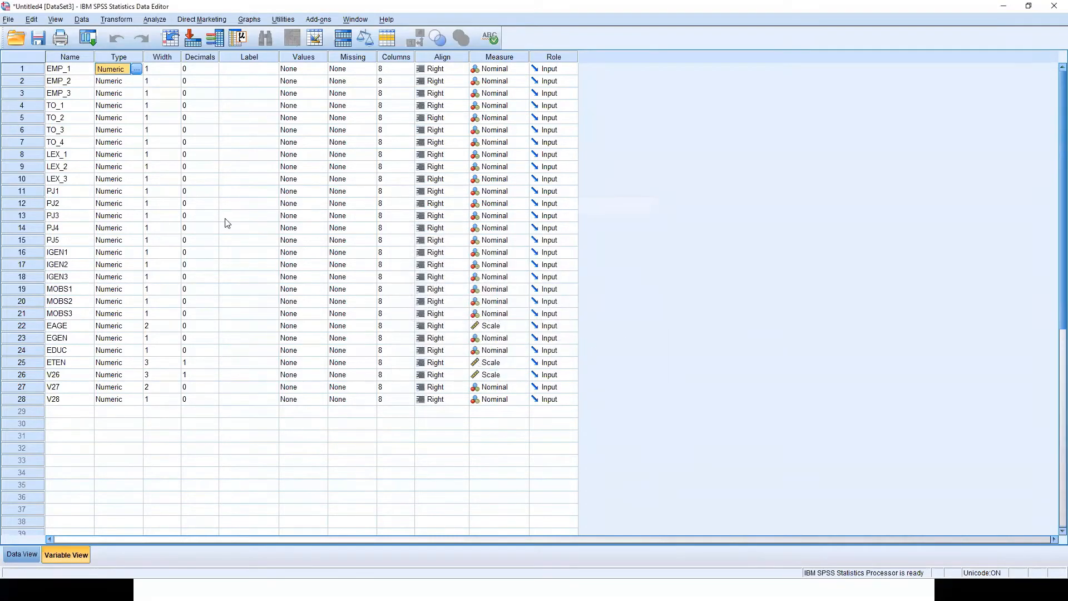
# Compare the Width setting of EMP_1 with its values in the data.
pyautogui.click(156, 69)
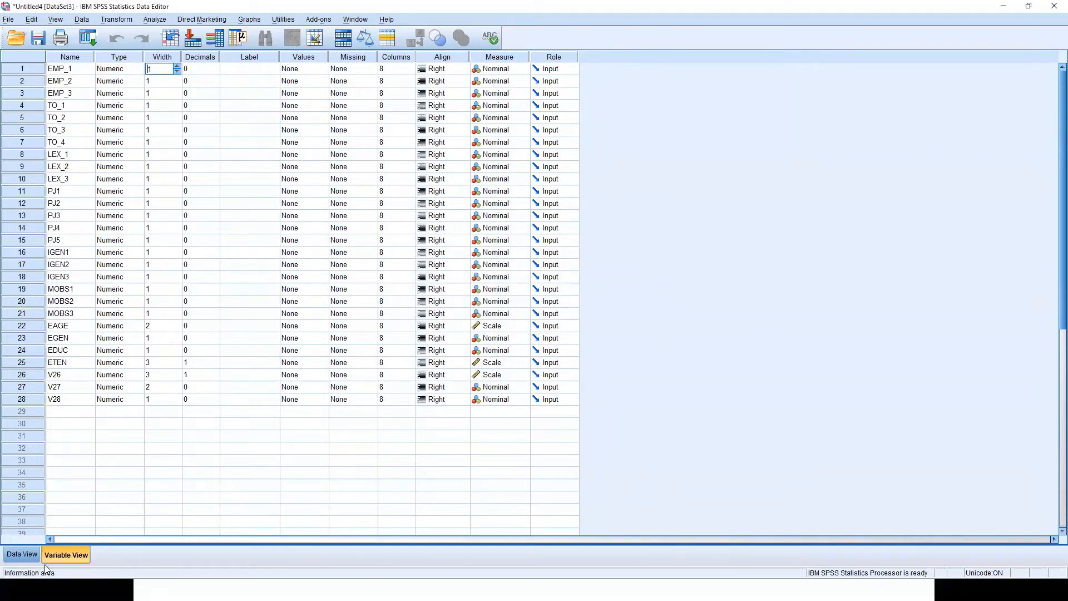
pyautogui.click(29, 554)
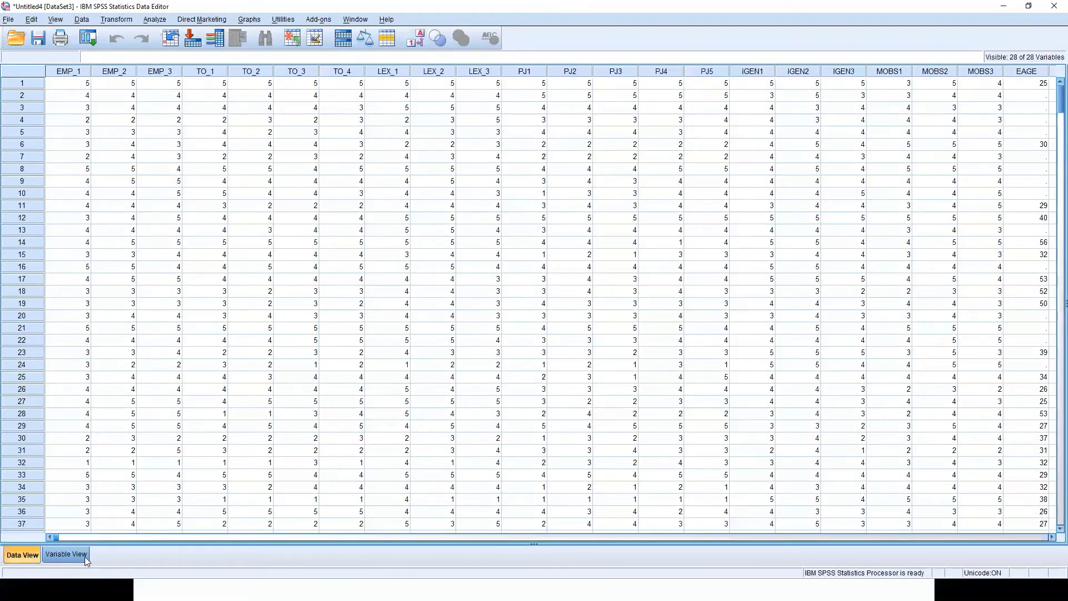
pyautogui.click(68, 554)
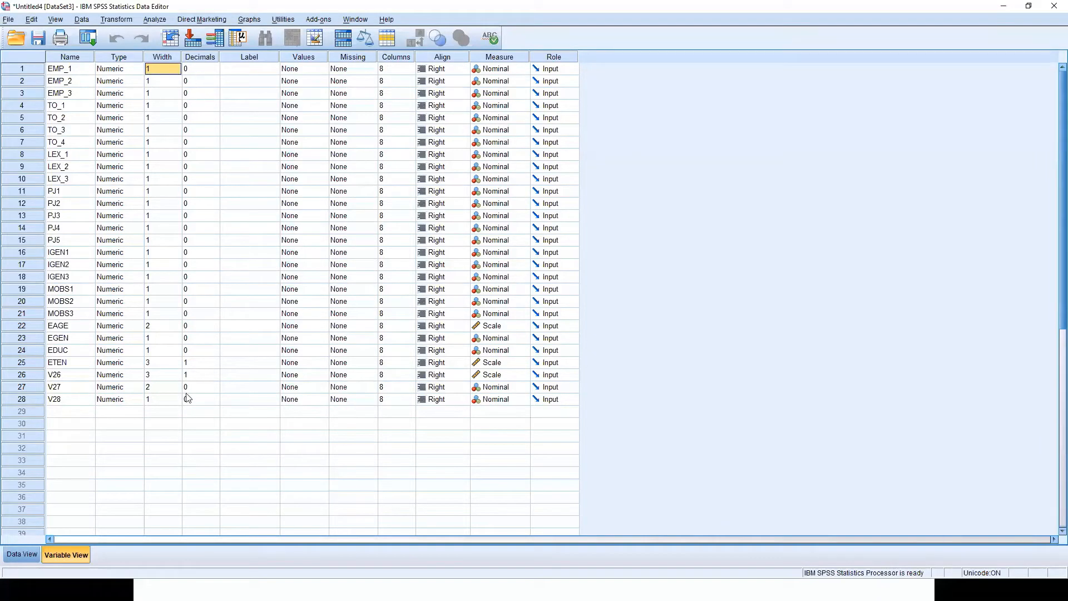
pyautogui.click(164, 69)
pyautogui.click(23, 555)
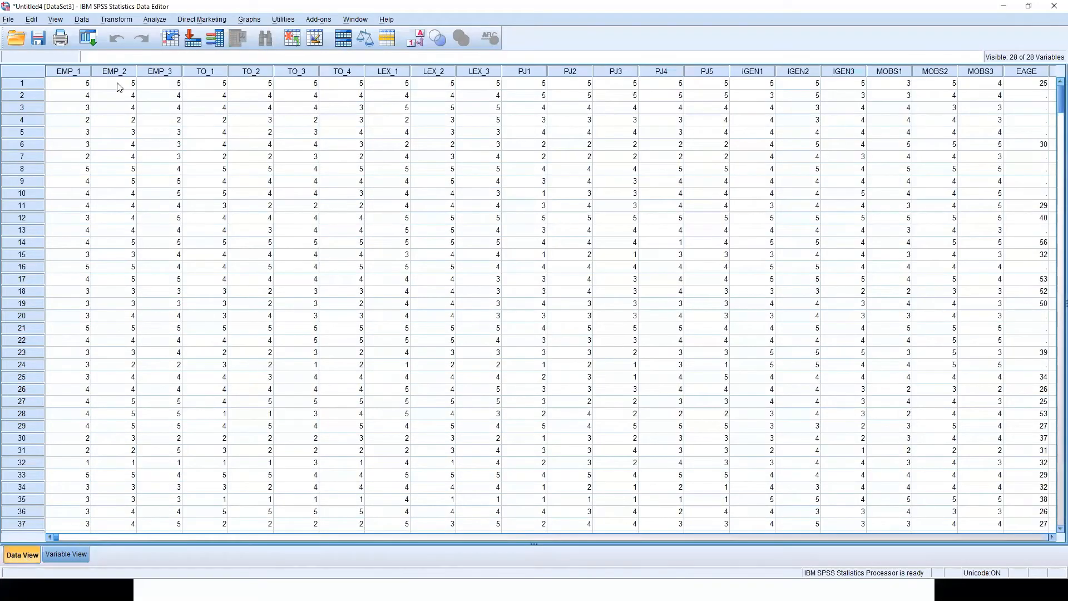
# Set the width of EMP_1 to 2 and check its values in the data.
pyautogui.click(65, 552)
pyautogui.click(168, 69)
pyautogui.click(177, 67)
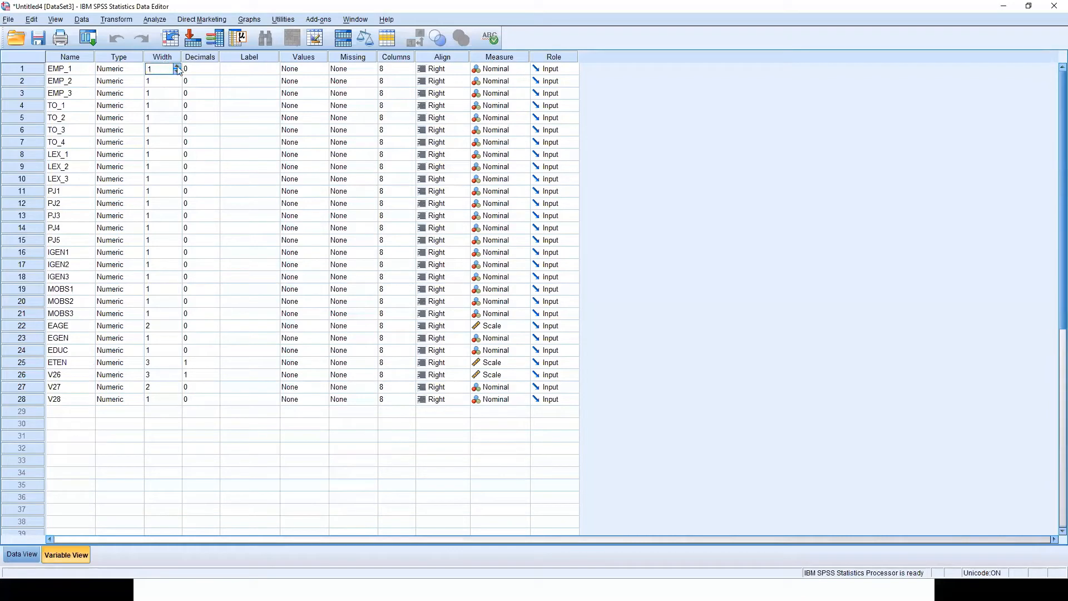
pyautogui.click(34, 555)
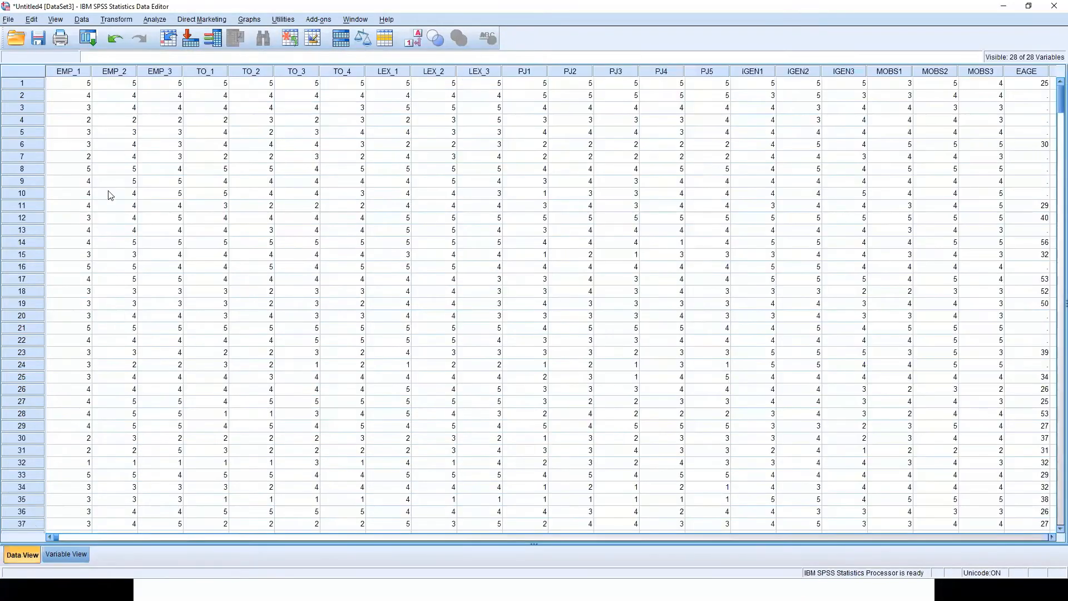
pyautogui.click(78, 554)
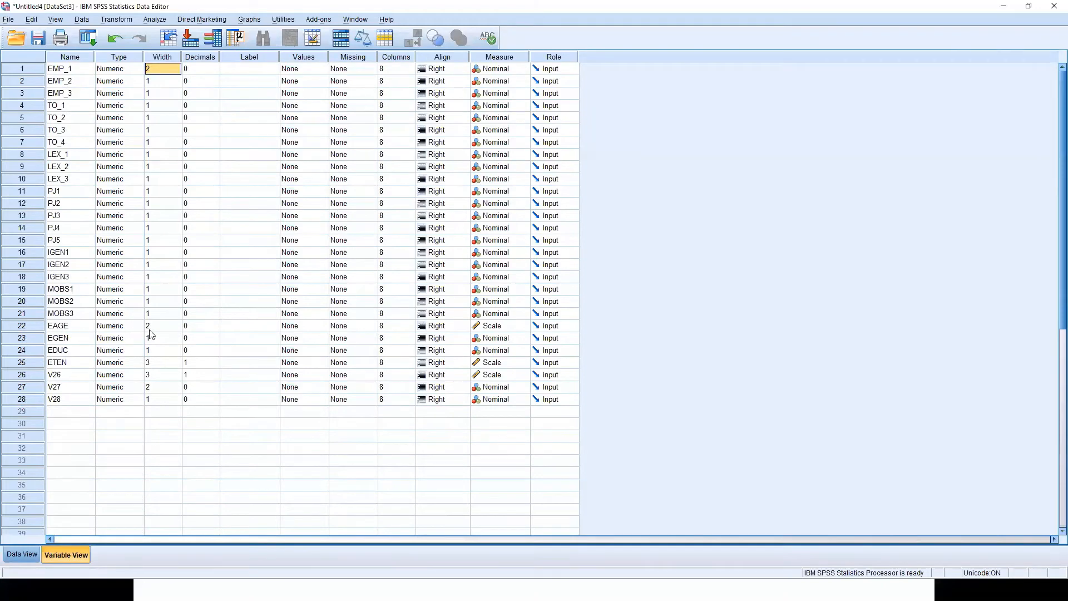
pyautogui.click(22, 555)
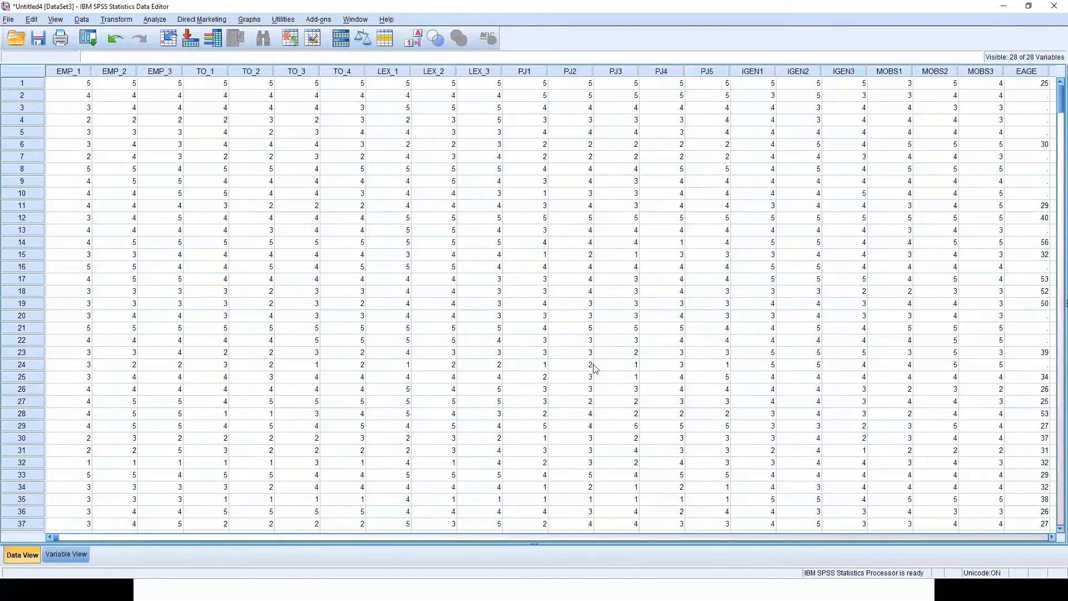
# Examine the data values across the IGEN and MOBS variables and the age in row 11 of EAGE.
pyautogui.click(776, 266)
pyautogui.press('Right')
pyautogui.press('Right')
pyautogui.press('Right')
pyautogui.press('Right')
pyautogui.press('Right')
pyautogui.press('Right')
pyautogui.click(1036, 206)
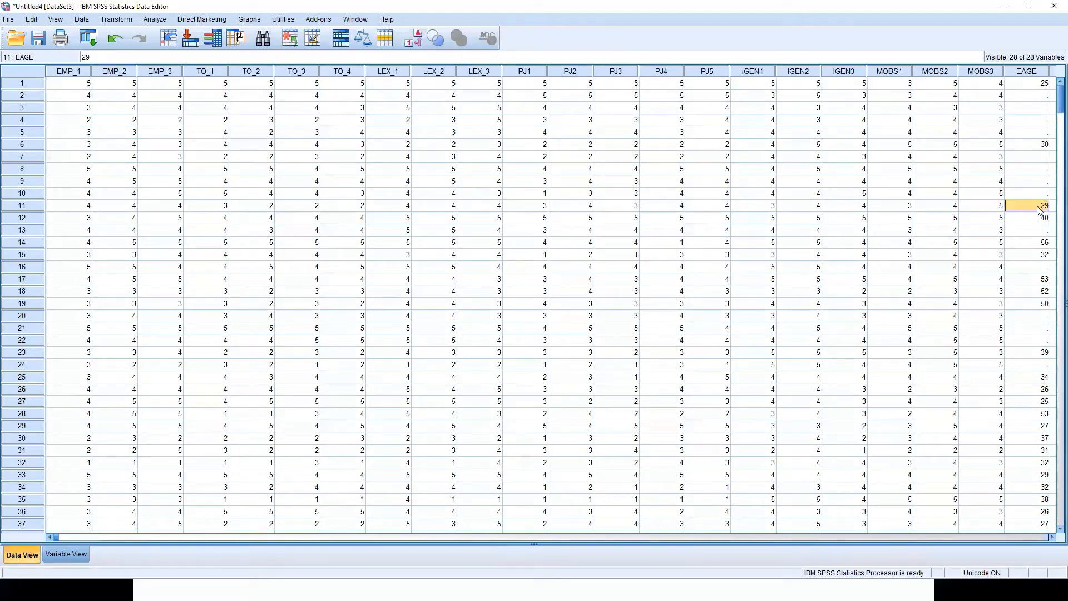
# Restore the width of EMP_1 to 1 in the variable definitions.
pyautogui.click(65, 554)
pyautogui.click(161, 93)
pyautogui.click(158, 69)
pyautogui.click(177, 71)
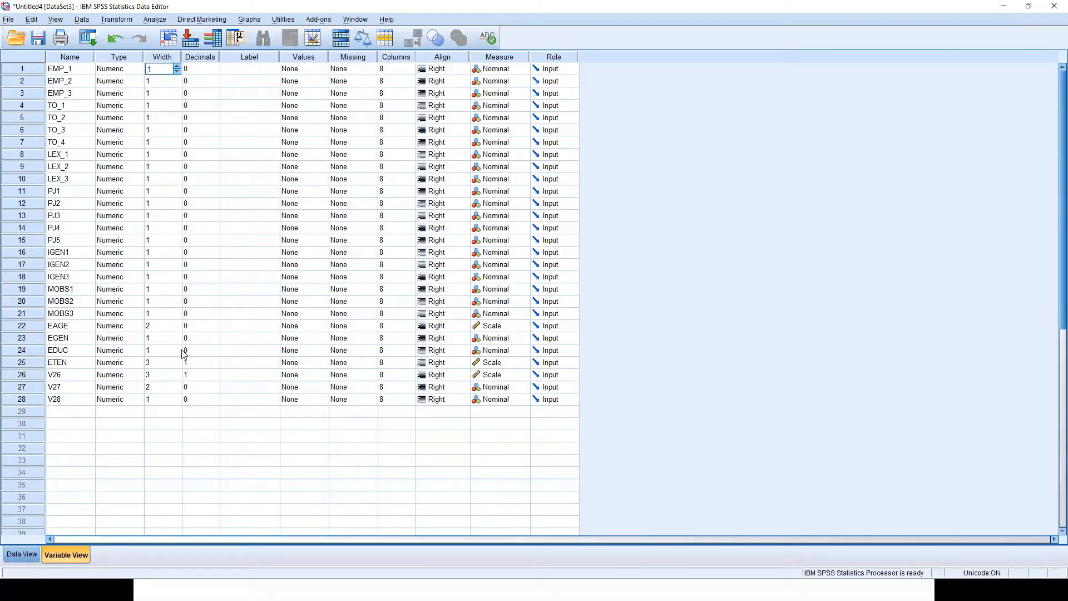
# Compare the Decimals settings of the variables with the ETEN values in the data.
pyautogui.click(208, 69)
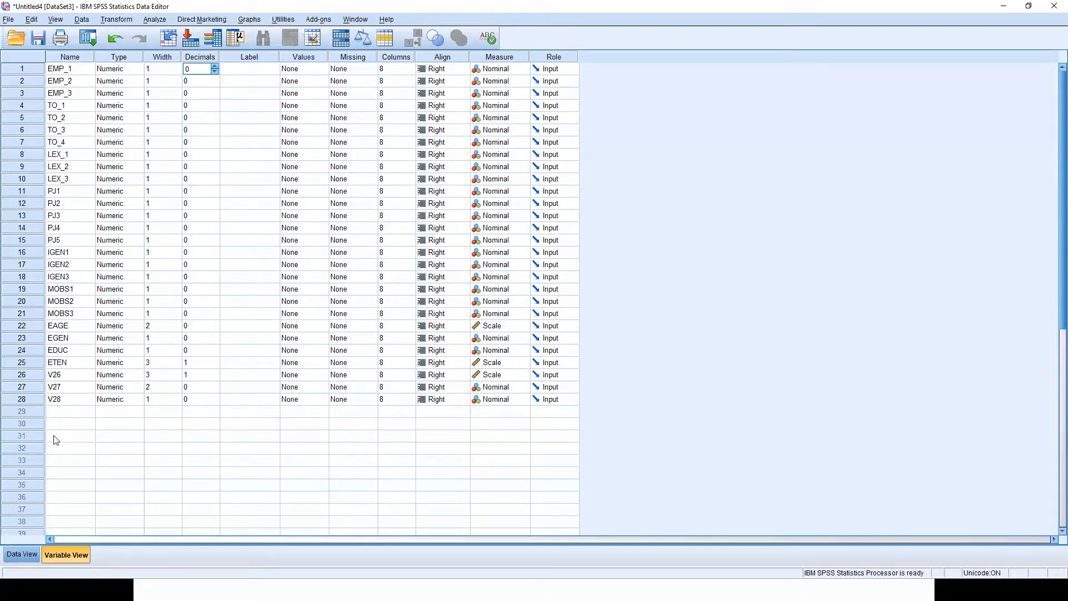
pyautogui.click(23, 555)
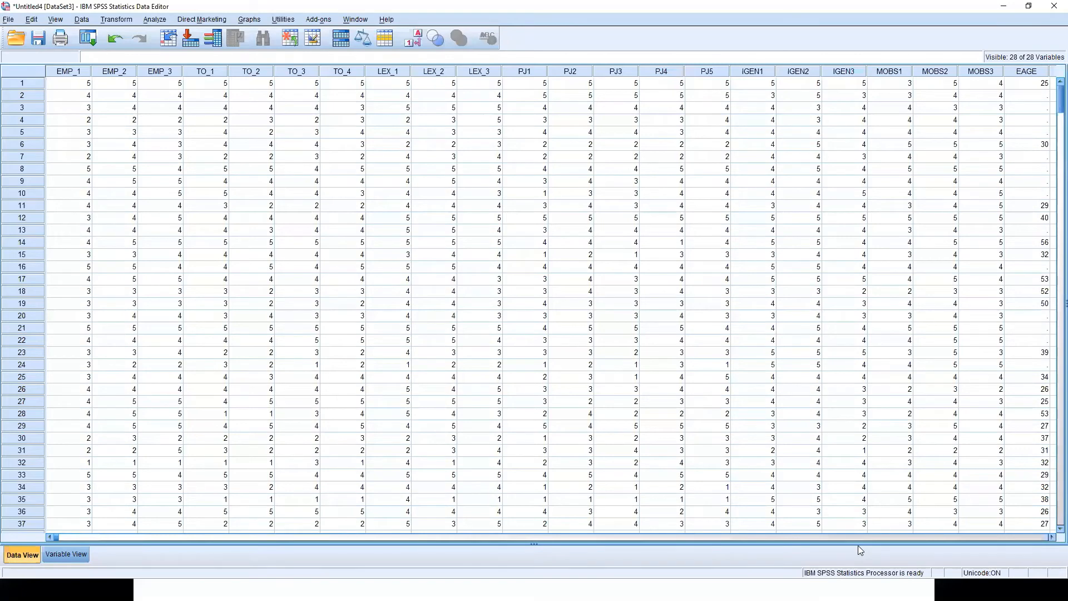
pyautogui.click(978, 538)
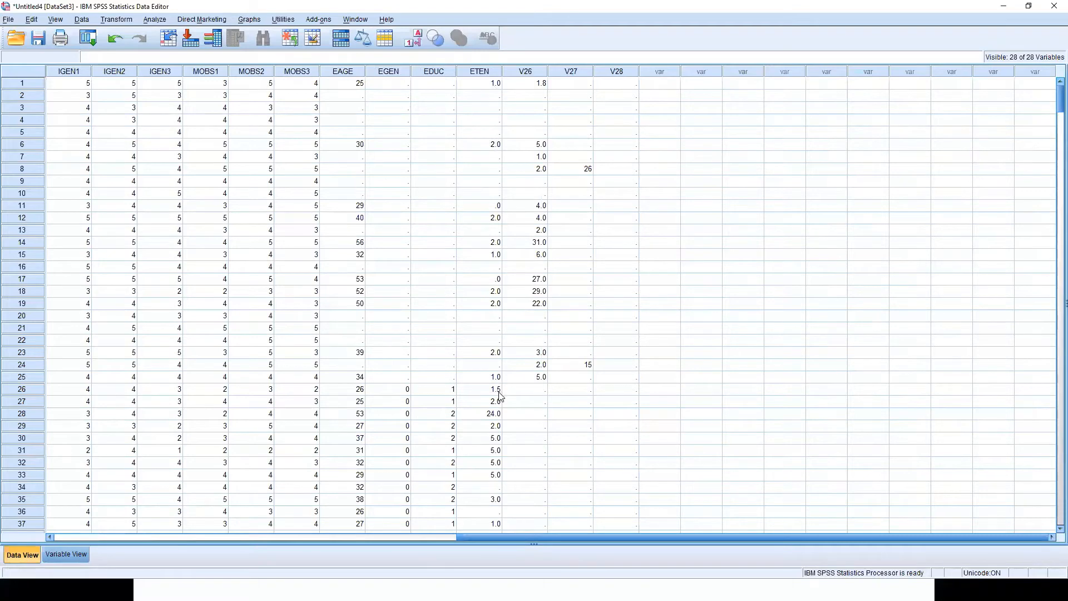
pyautogui.scroll(-6, 496, 456)
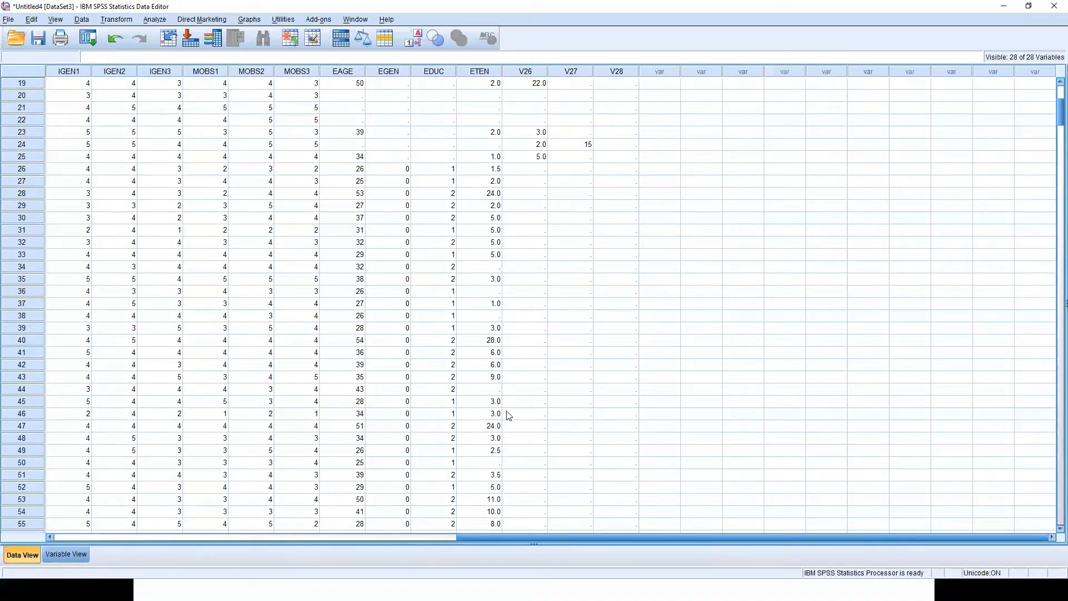
pyautogui.click(67, 554)
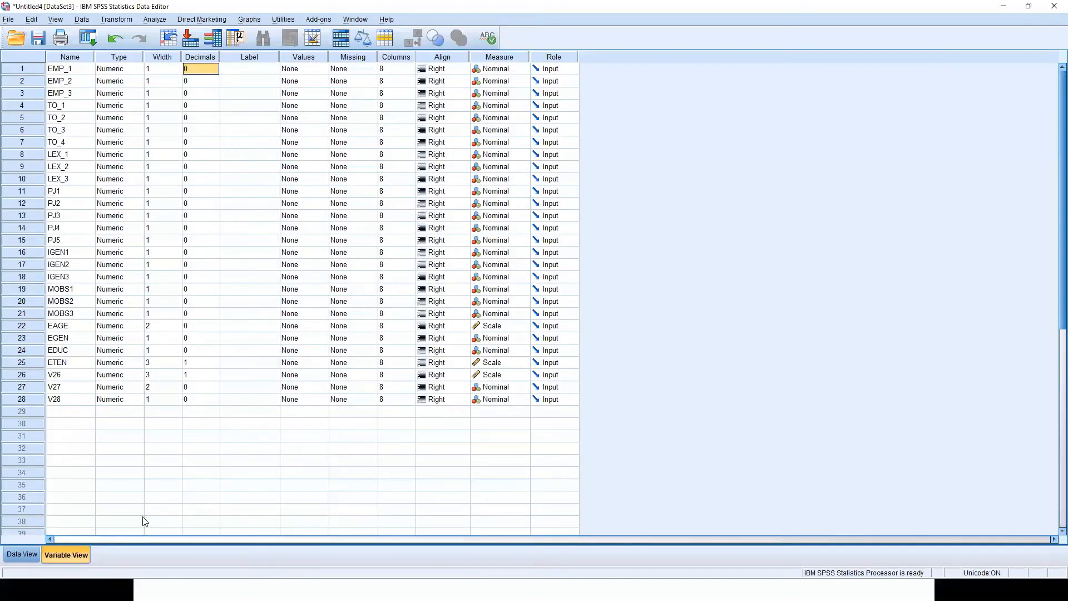
# Label the variable EMP_1 as "Empowering Item 1".
pyautogui.hotkey('alt', 'f')
pyautogui.click(224, 155)
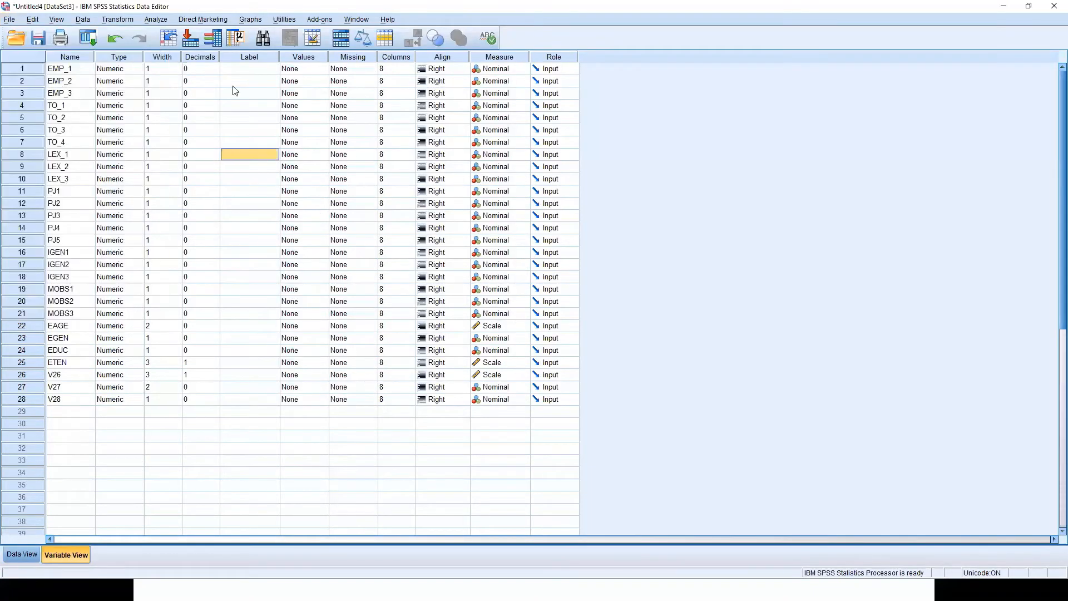
pyautogui.click(238, 70)
pyautogui.click(267, 72)
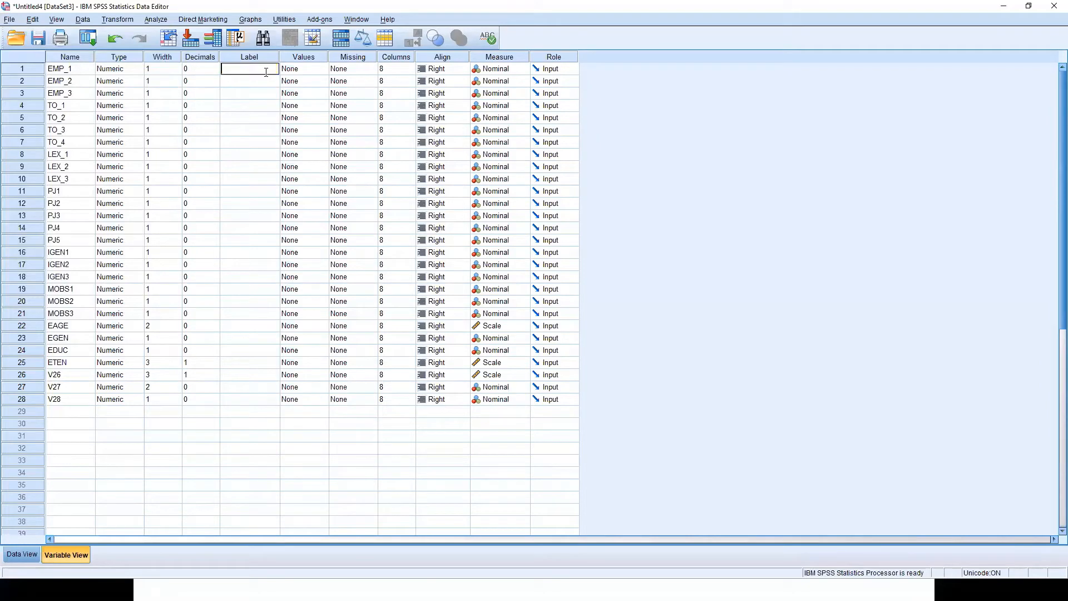
pyautogui.write('Empowering Item 1')
pyautogui.press('Return')
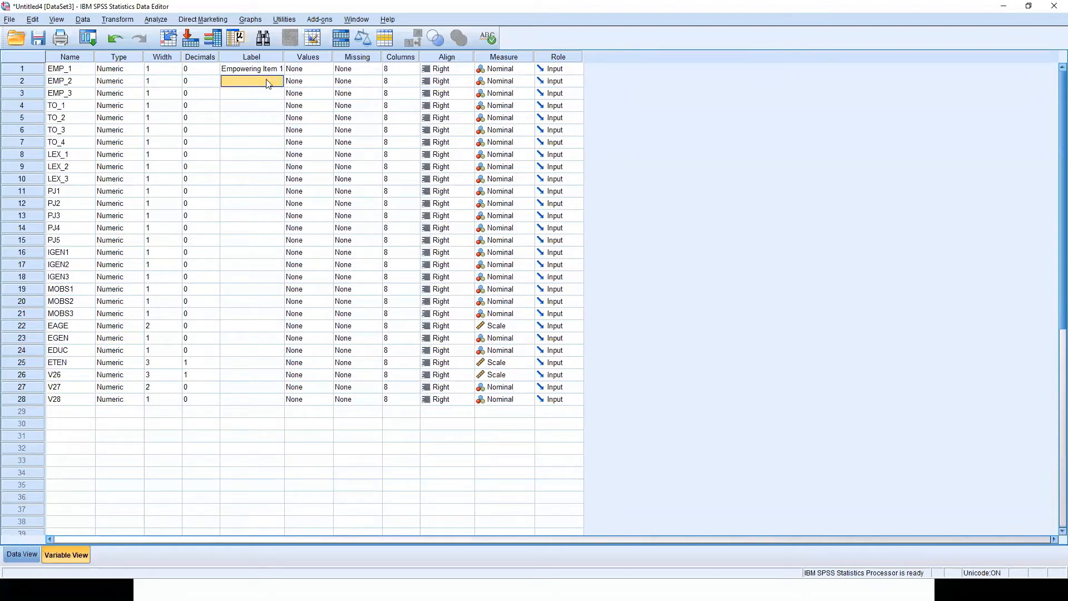
# Label EMP_2 as "Empowering Item 2" and EMP_3 as "Empowering Item 3", and widen the Label column to fit them.
pyautogui.write('E')
pyautogui.press('BackSpace')
pyautogui.write('poweting Item 2')
pyautogui.press('Return')
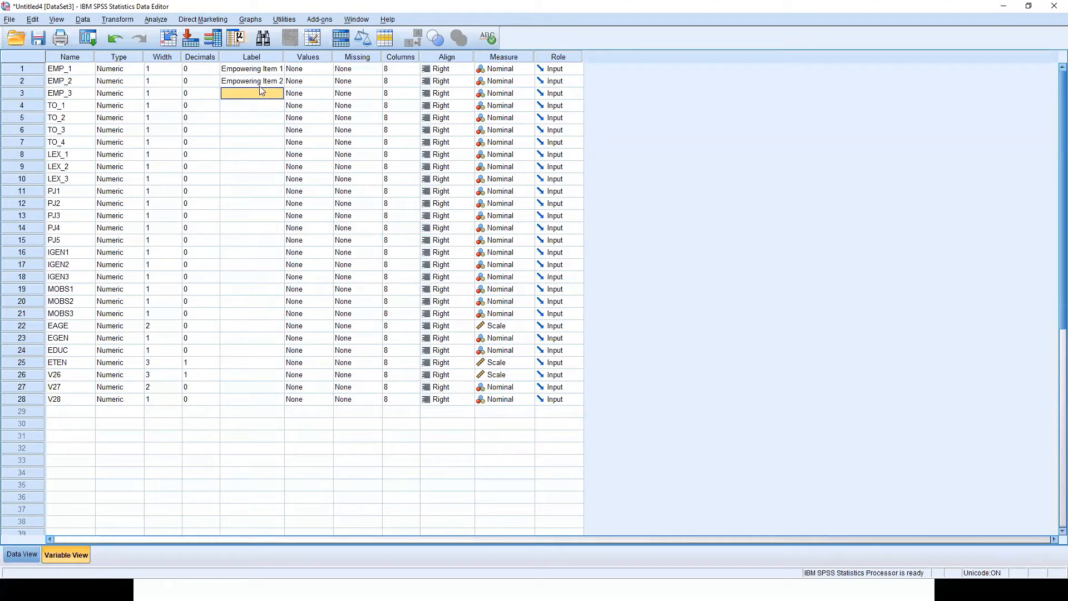
pyautogui.write('Empowering Item 3')
pyautogui.press('Return')
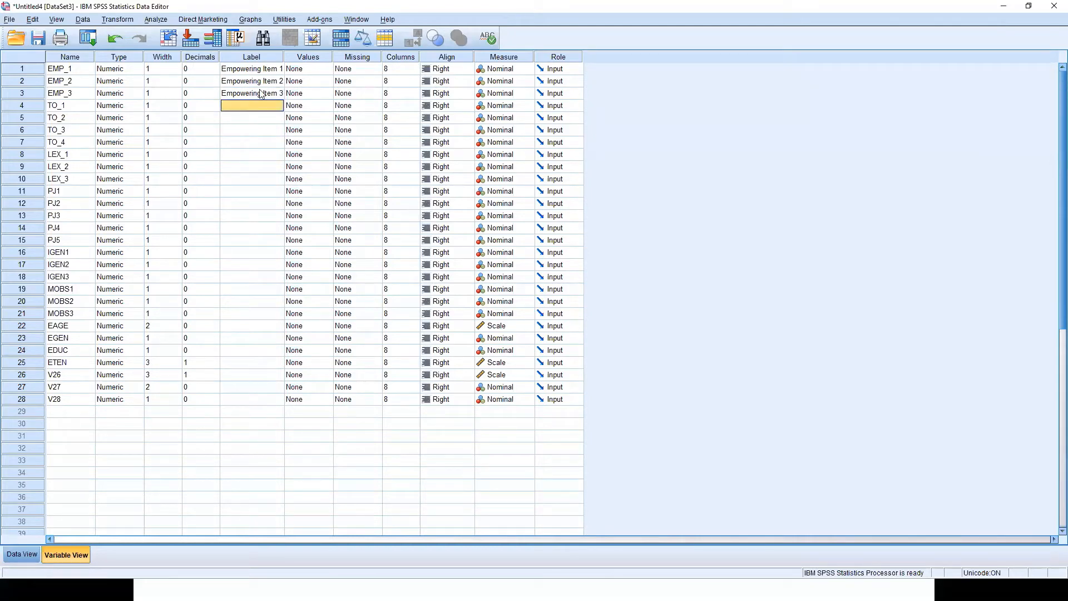
pyautogui.moveTo(284, 59); pyautogui.dragTo(295, 58)
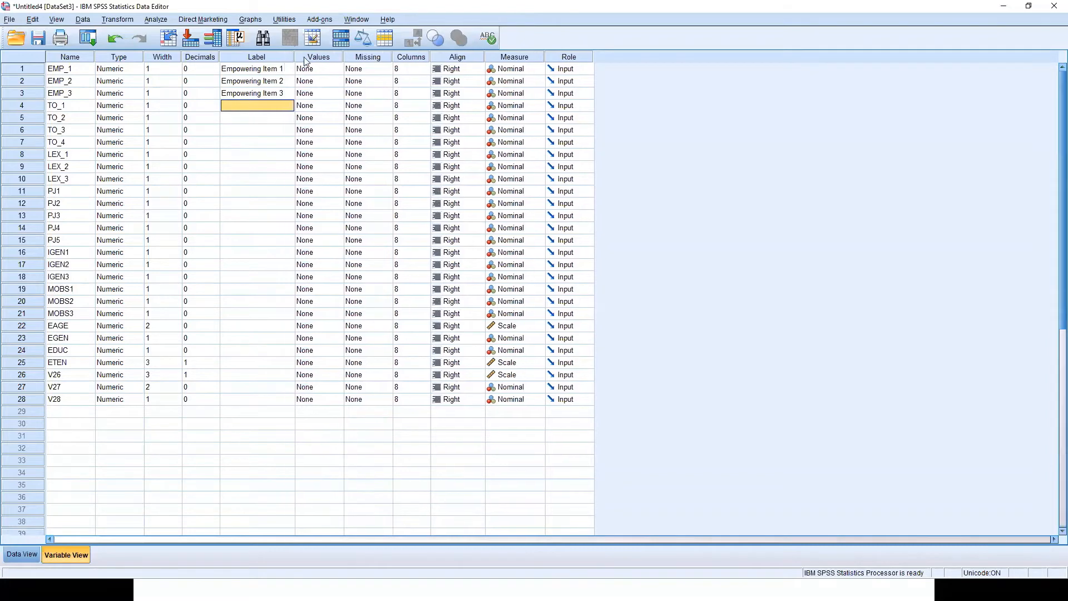
# Add value labels to EMP_1 for 1 as "Strongly Disagree" and 2 as "Disagree".
pyautogui.click(339, 69)
pyautogui.click(339, 68)
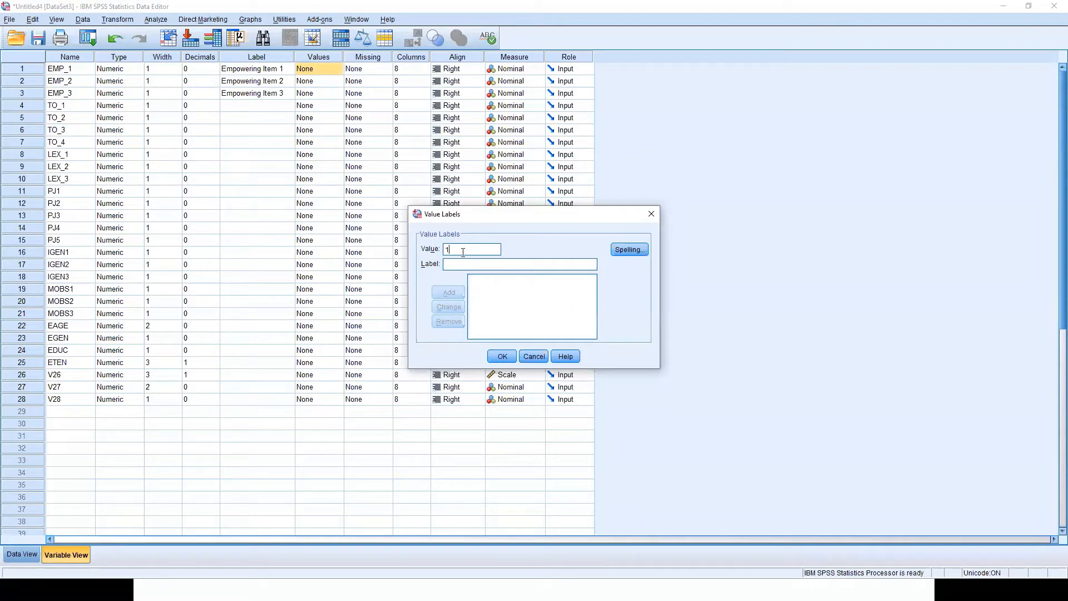
pyautogui.write('Strongly Disagree')
pyautogui.click(458, 294)
pyautogui.click(478, 250)
pyautogui.write('2')
pyautogui.click(478, 263)
pyautogui.write('Dis')
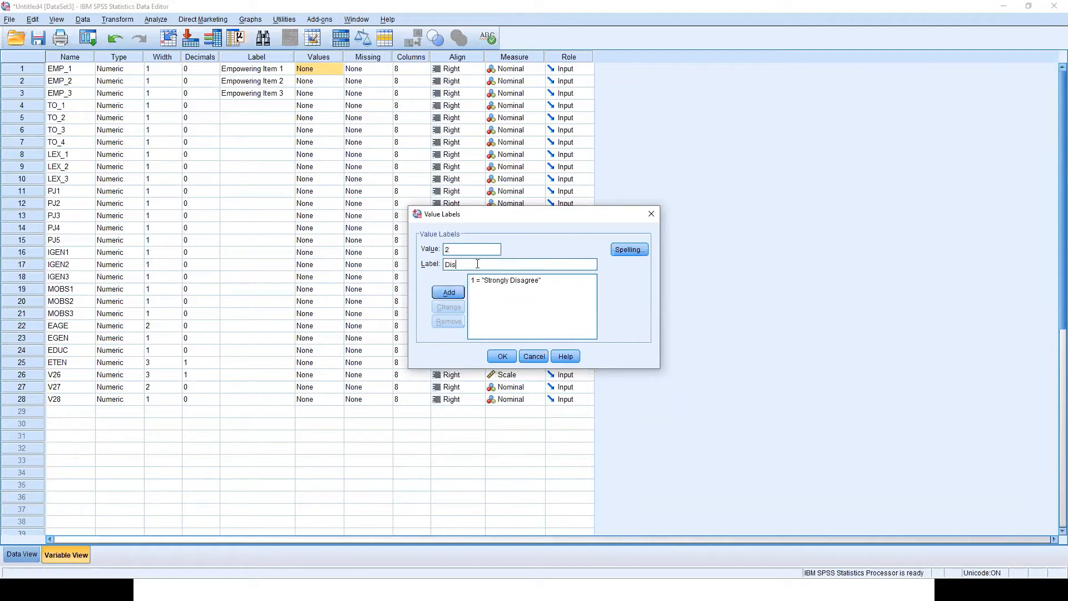
pyautogui.click(449, 292)
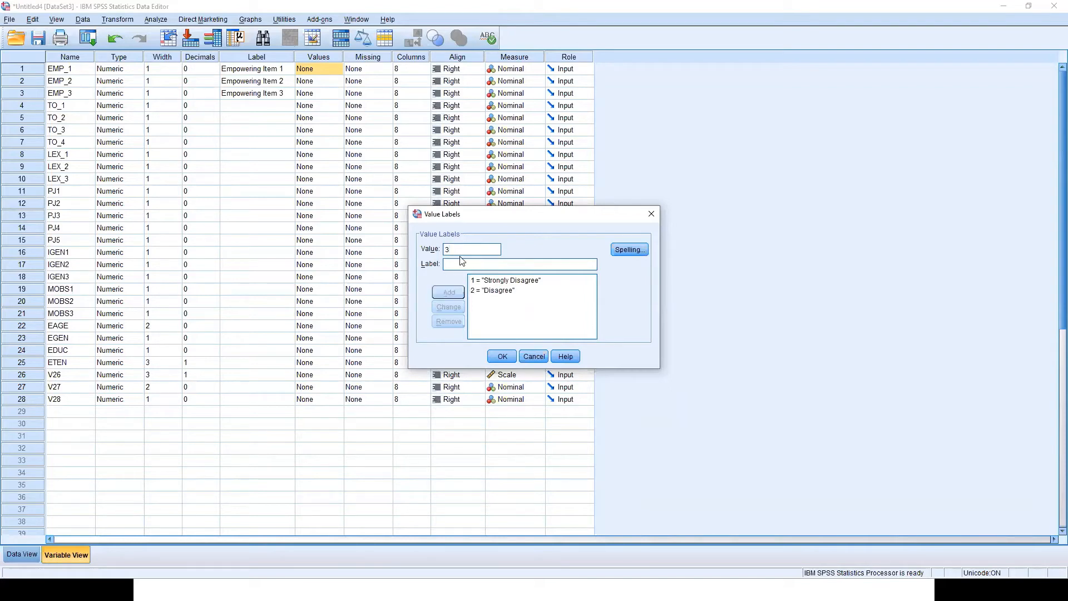
# Add the value labels 3 as "Neutral" and 4 as "Strongly Agree" for EMP_1.
pyautogui.write('Neutral')
pyautogui.click(455, 291)
pyautogui.write('4')
pyautogui.click(463, 264)
pyautogui.write('Strongly Agree')
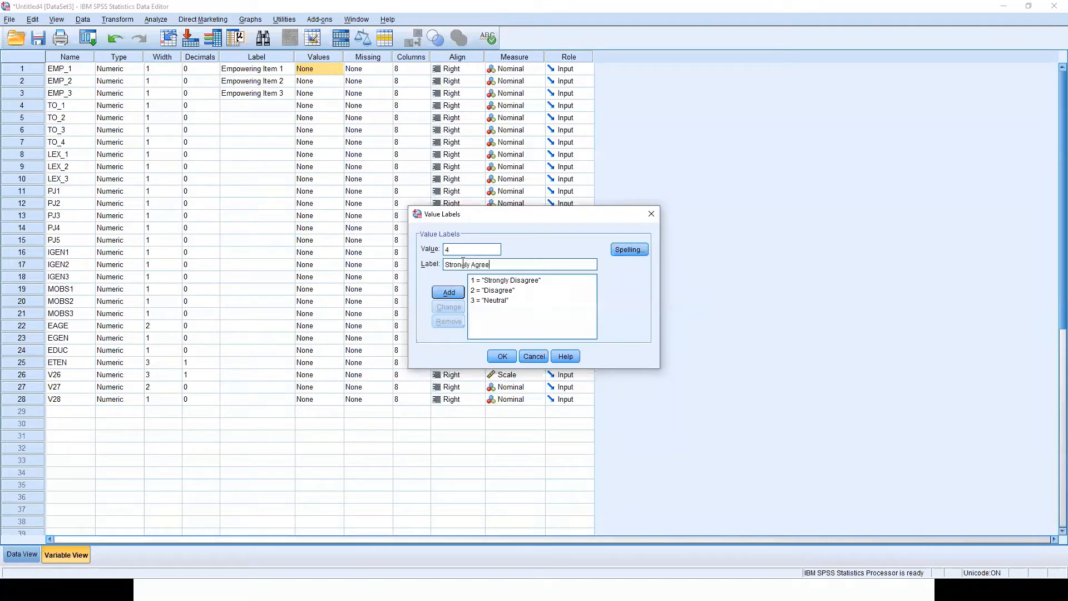
pyautogui.click(454, 295)
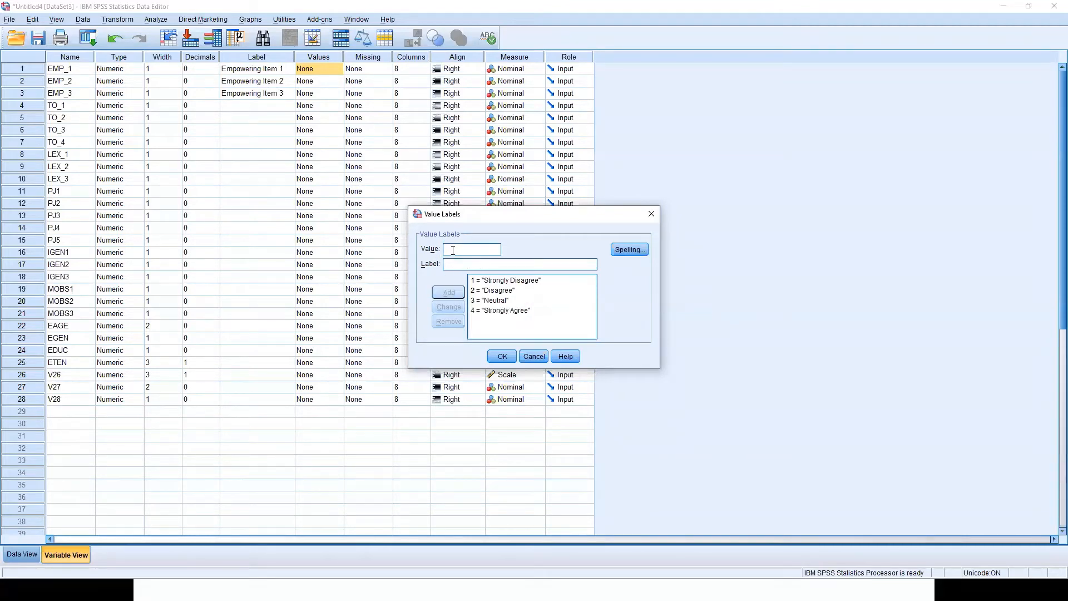
# Add the value label 5 as "Strongly Disagree" for EMP_1, apply the labels and review the finished list.
pyautogui.write('5')
pyautogui.write('Strongly ')
pyautogui.write('Disagre')
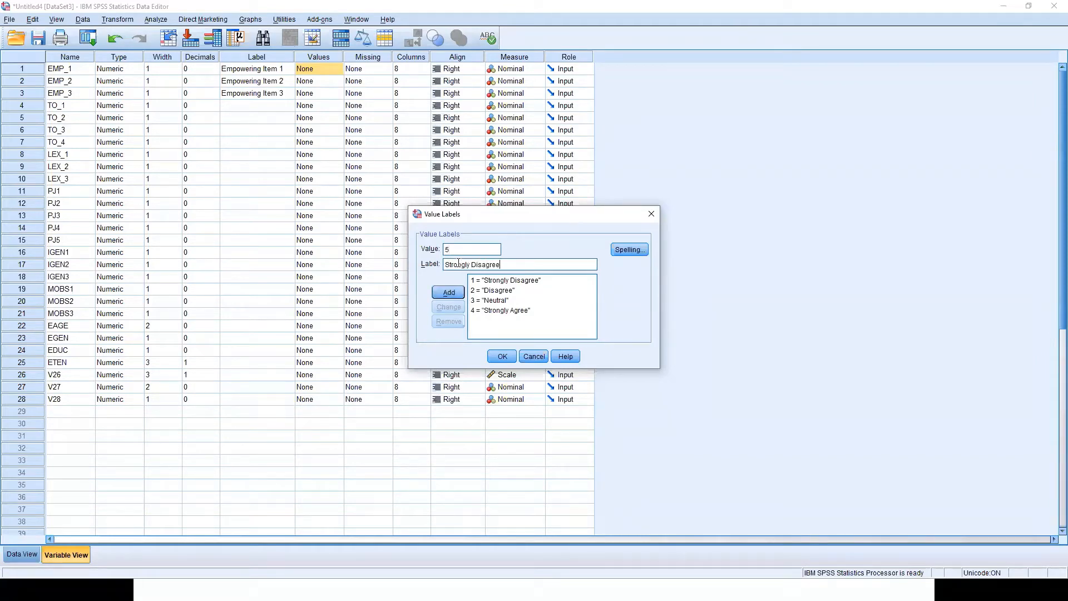
pyautogui.write('e')
pyautogui.click(449, 292)
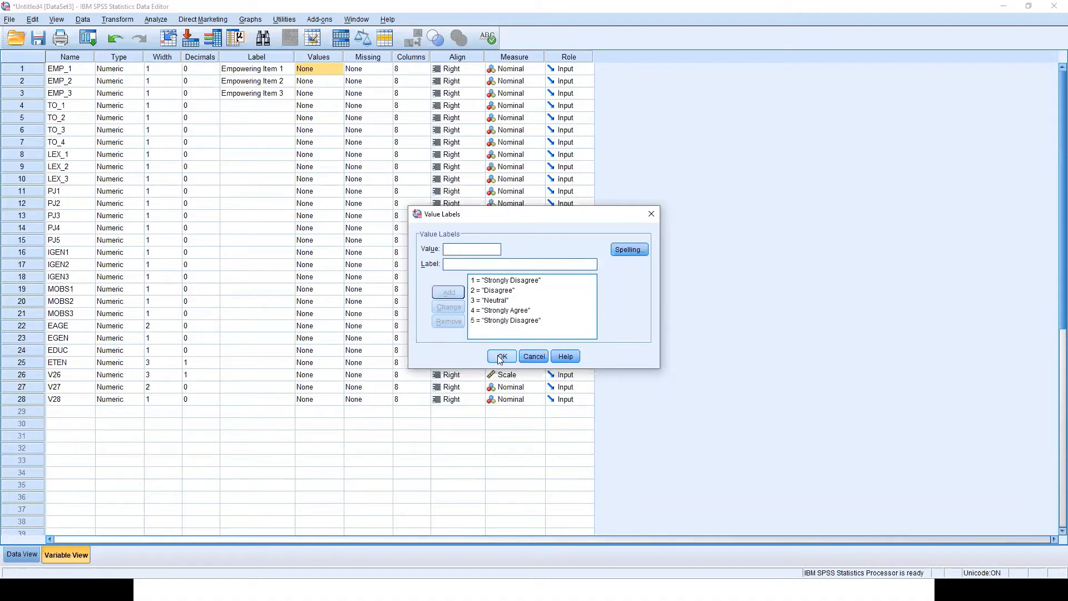
pyautogui.click(501, 356)
pyautogui.click(338, 68)
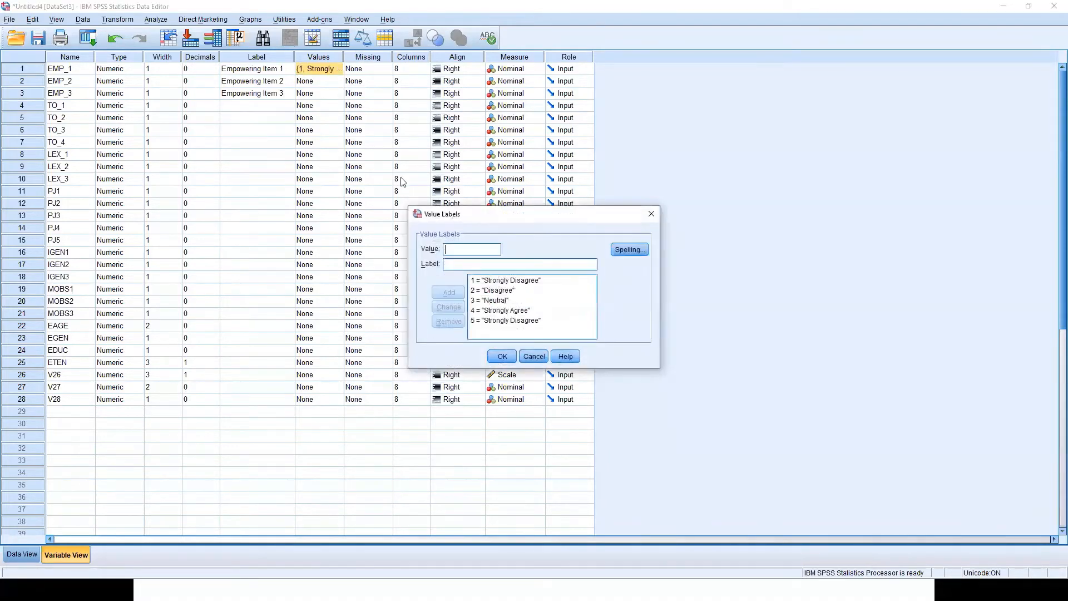
pyautogui.click(502, 356)
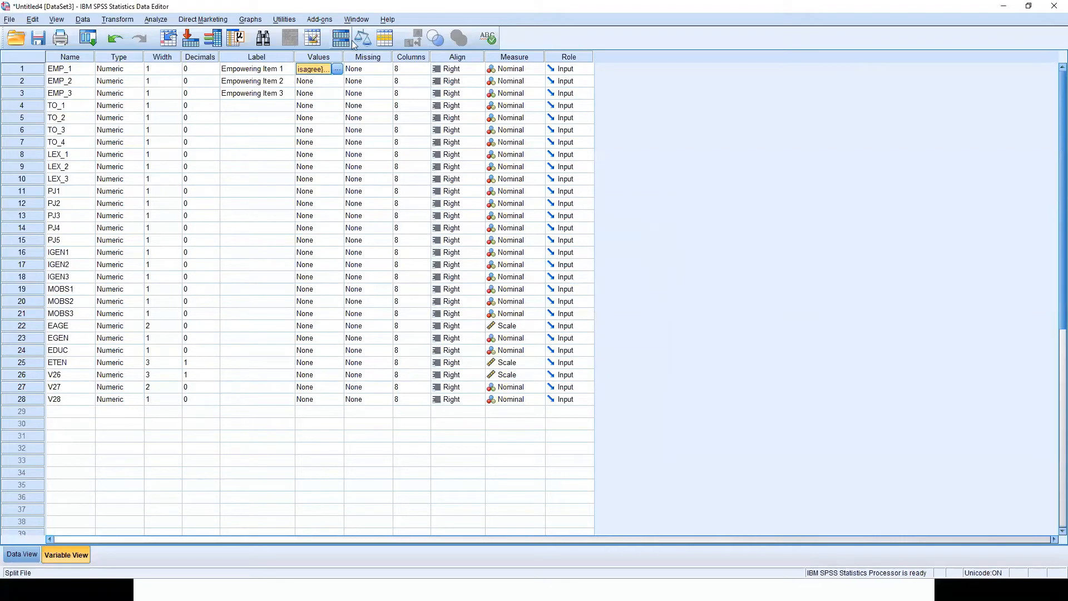
# Enter 99, 9 and 9999 as discrete missing values for EMP_1.
pyautogui.click(366, 74)
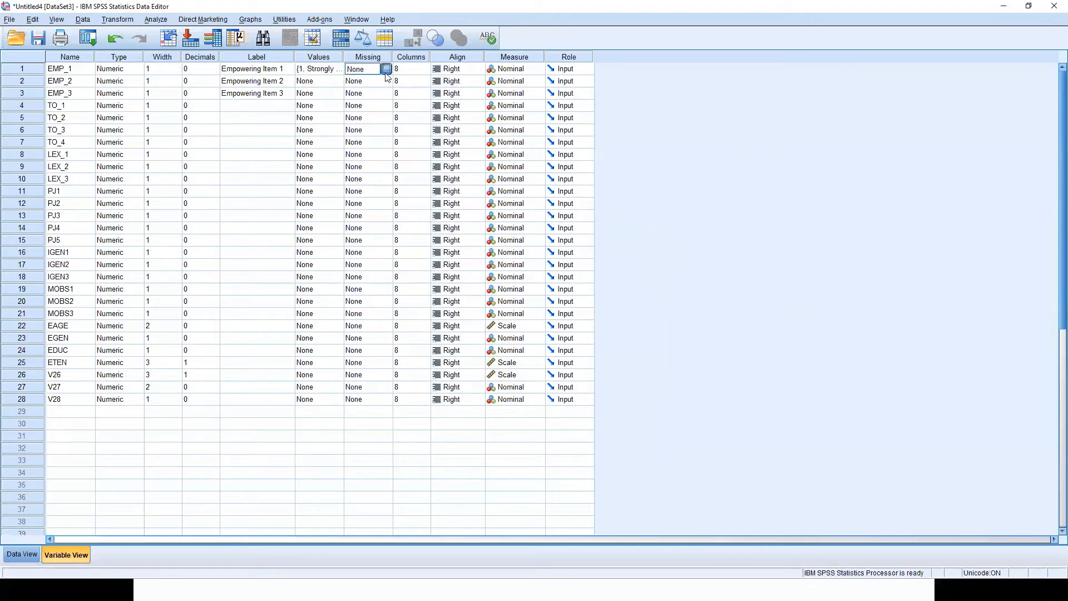
pyautogui.click(385, 69)
pyautogui.click(487, 265)
pyautogui.click(486, 276)
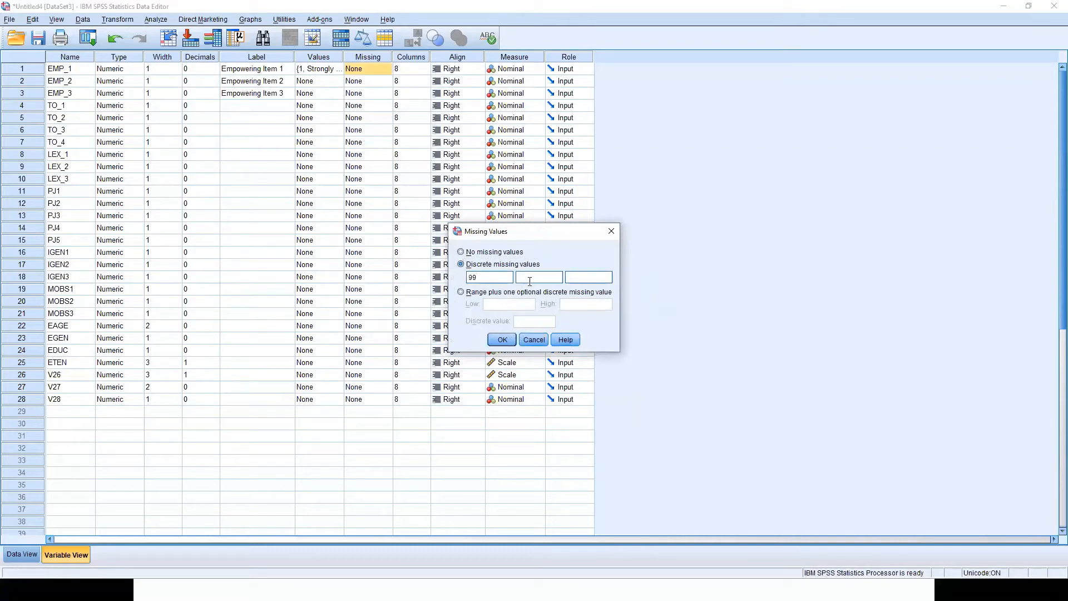
pyautogui.write('9')
pyautogui.doubleClick(479, 276)
pyautogui.doubleClick(519, 277)
pyautogui.doubleClick(589, 279)
# Try to define missing values for EMP_1 as a range from 6 to 9999 plus the discrete value 99.
pyautogui.click(492, 292)
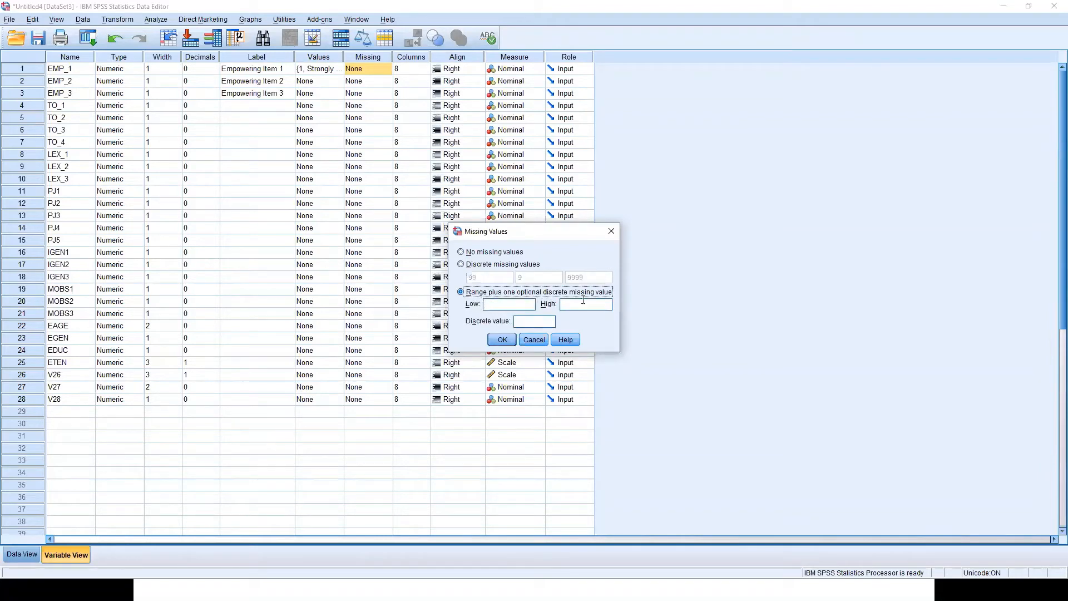
pyautogui.click(512, 305)
pyautogui.write('6')
pyautogui.click(508, 339)
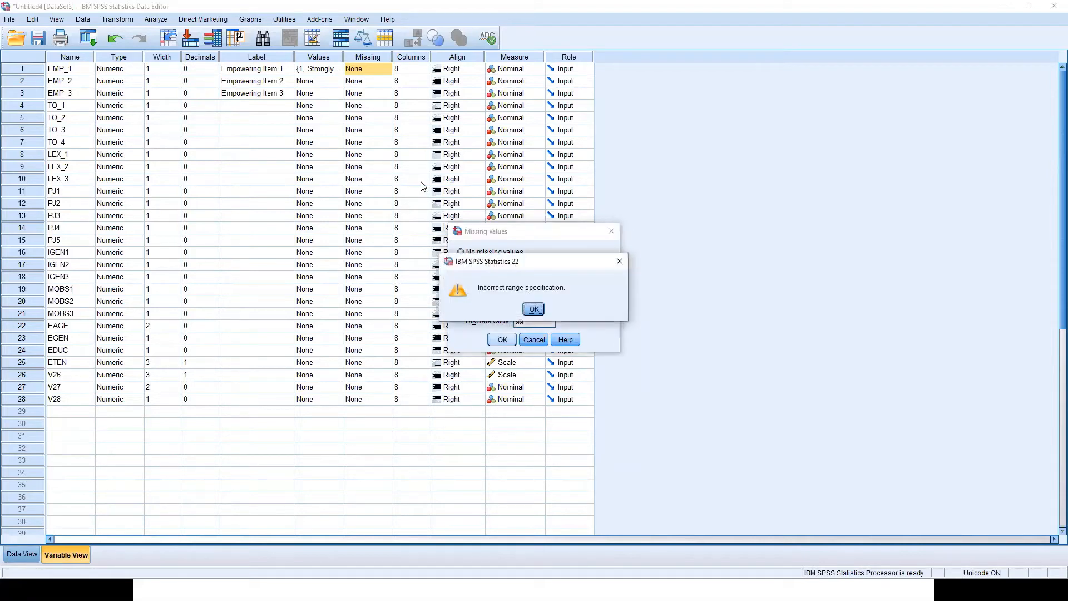
pyautogui.click(533, 309)
# Try the missing-value range for EMP_1 with a low of 0, then cancel the missing-value definition.
pyautogui.doubleClick(482, 305)
pyautogui.moveTo(587, 308); pyautogui.dragTo(562, 307)
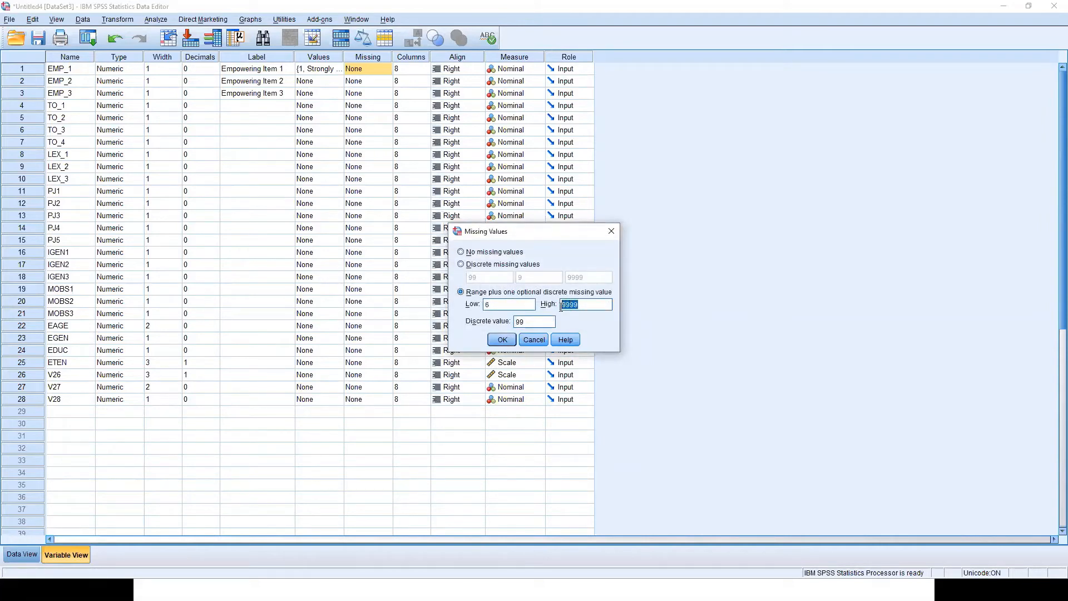
pyautogui.doubleClick(485, 305)
pyautogui.write('0')
pyautogui.click(503, 340)
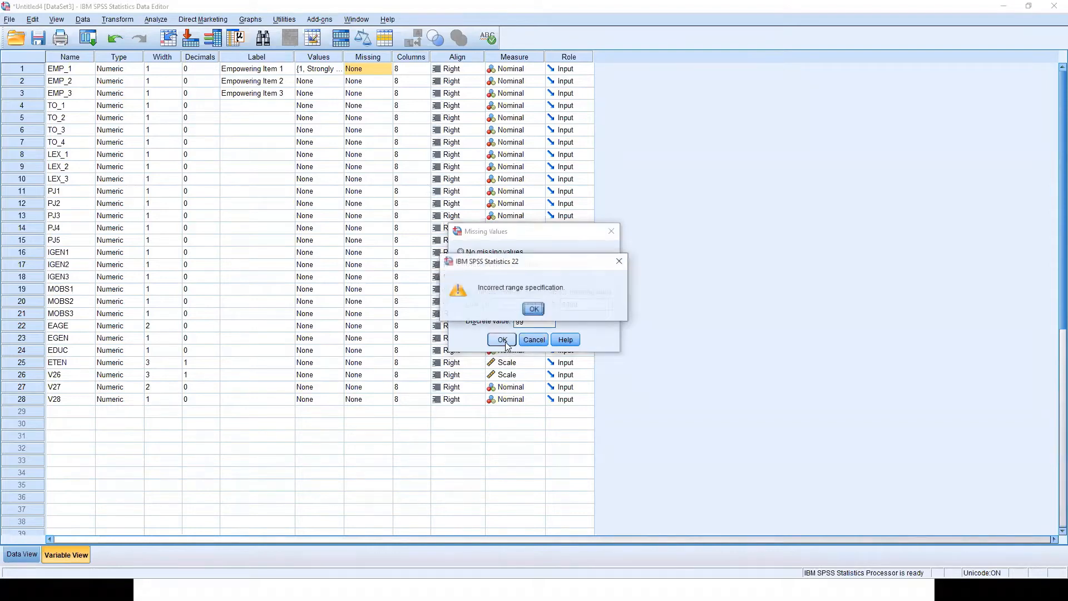
pyautogui.click(534, 309)
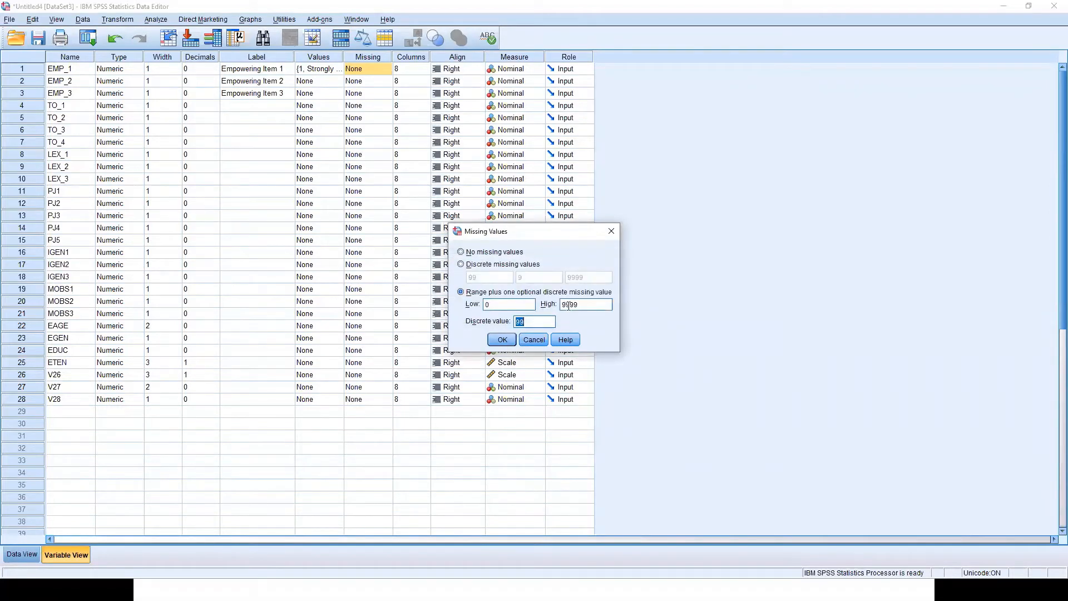
pyautogui.click(534, 340)
# Look through the rows of data for missing entries.
pyautogui.click(17, 554)
pyautogui.scroll(-5, 60, 368)
pyautogui.scroll(16, 59, 370)
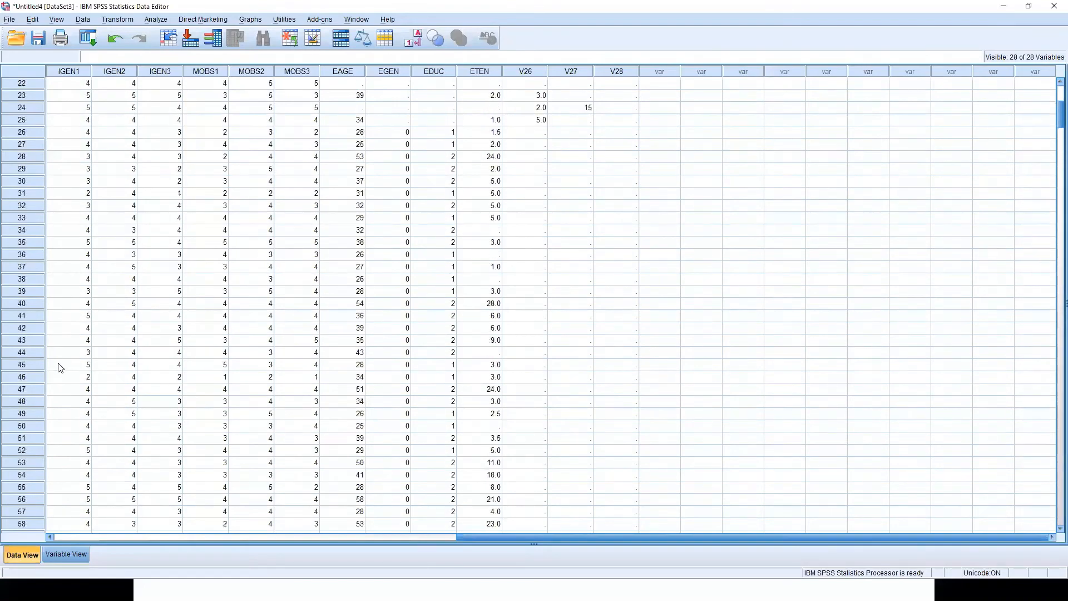
# Define 99 as a discrete missing value for EMP_1.
pyautogui.click(78, 554)
pyautogui.click(381, 69)
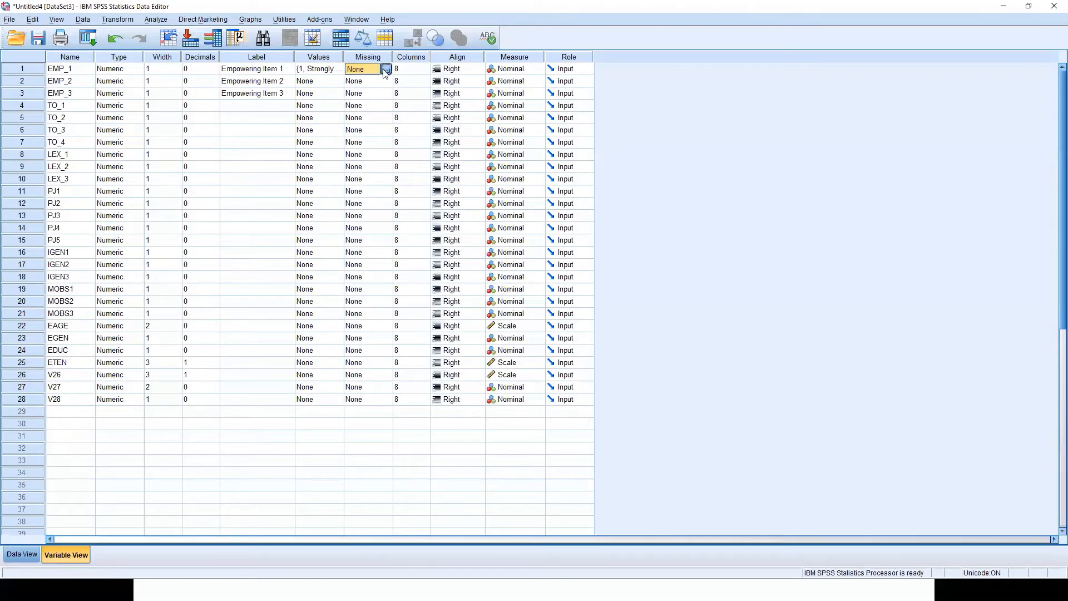
pyautogui.click(387, 68)
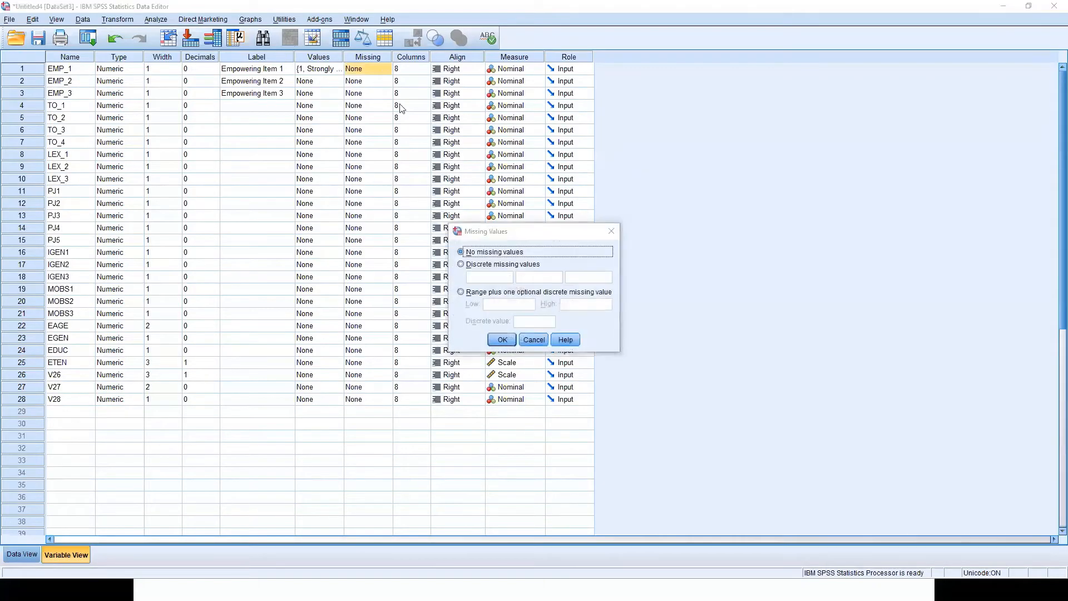
pyautogui.click(475, 266)
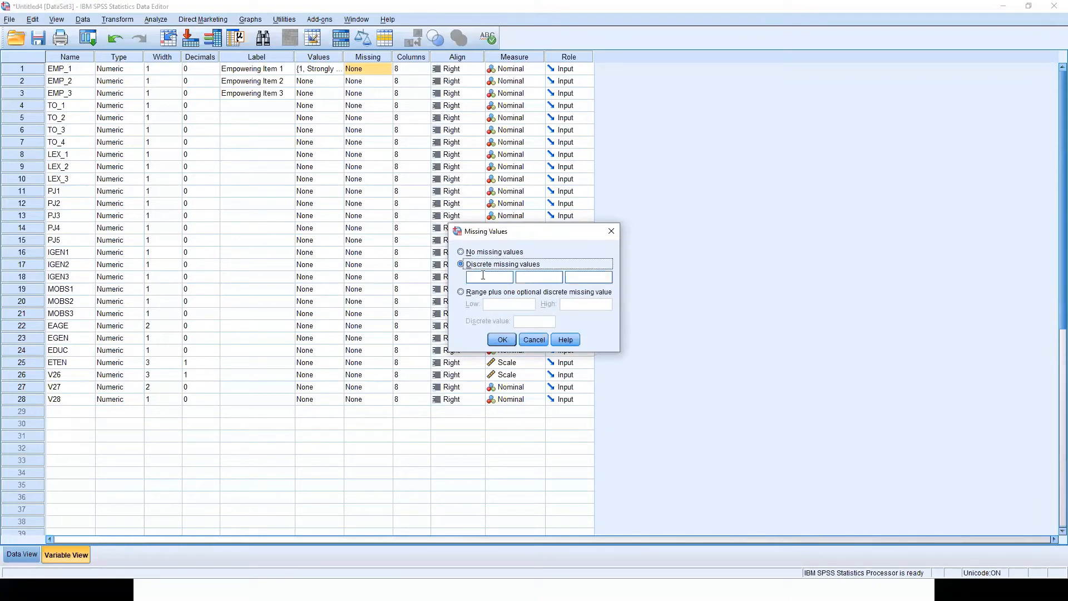
pyautogui.click(483, 278)
pyautogui.write('99')
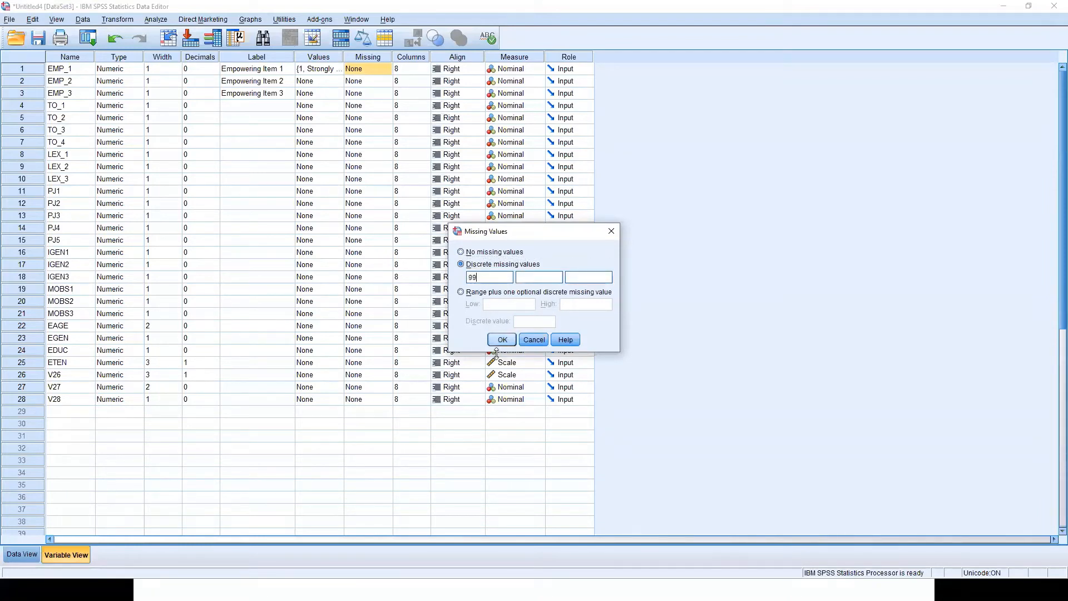
pyautogui.click(502, 346)
pyautogui.click(502, 345)
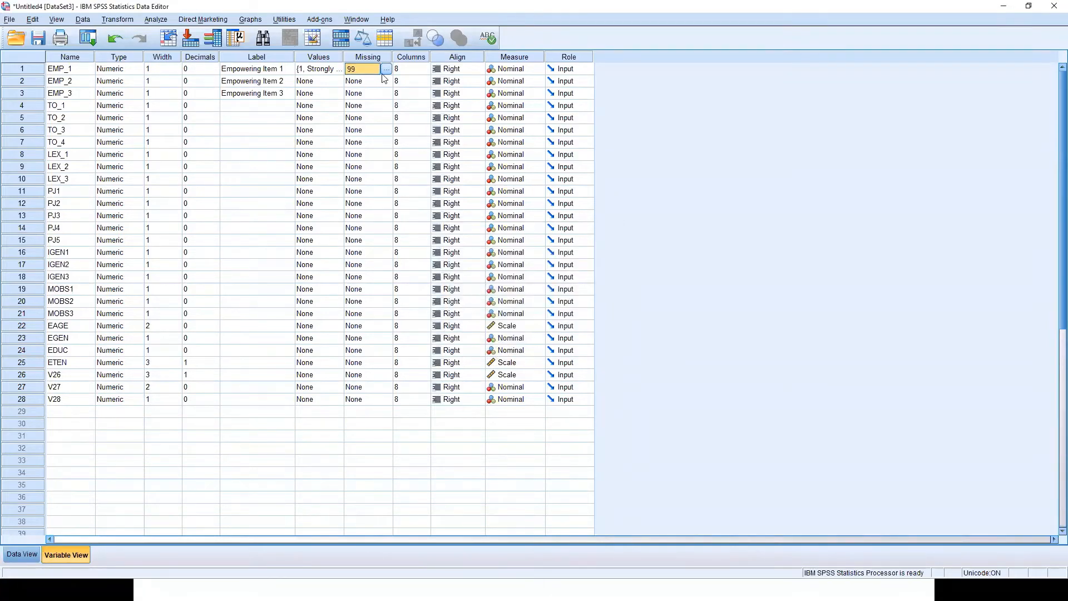
# Narrow the IGEN1 column in the data grid to a column width of 4 and check its variable setting.
pyautogui.click(413, 72)
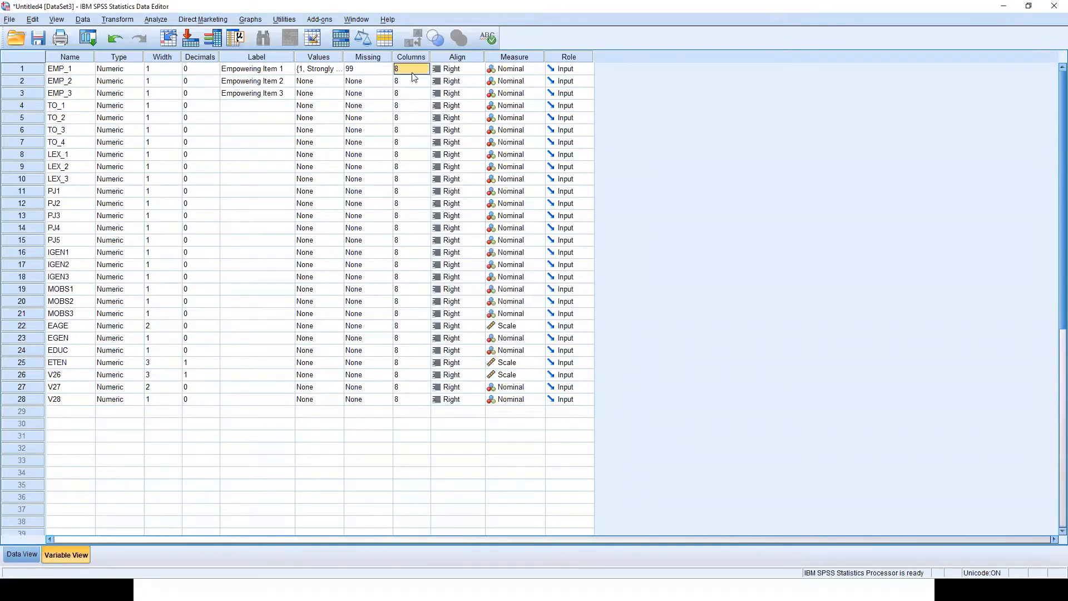
pyautogui.click(22, 554)
pyautogui.click(86, 73)
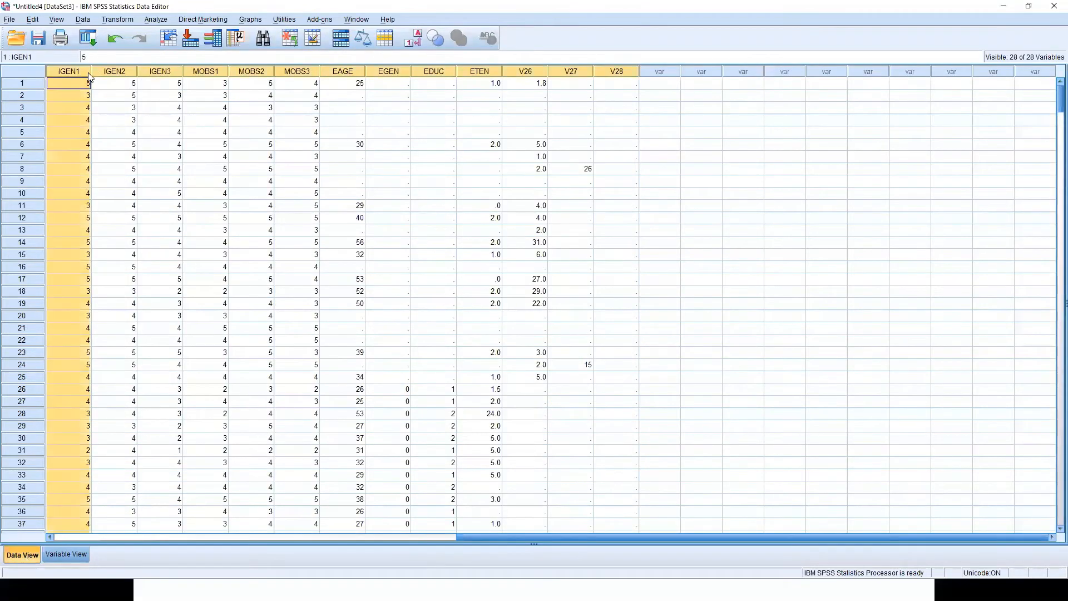
pyautogui.moveTo(85, 73); pyautogui.dragTo(108, 71)
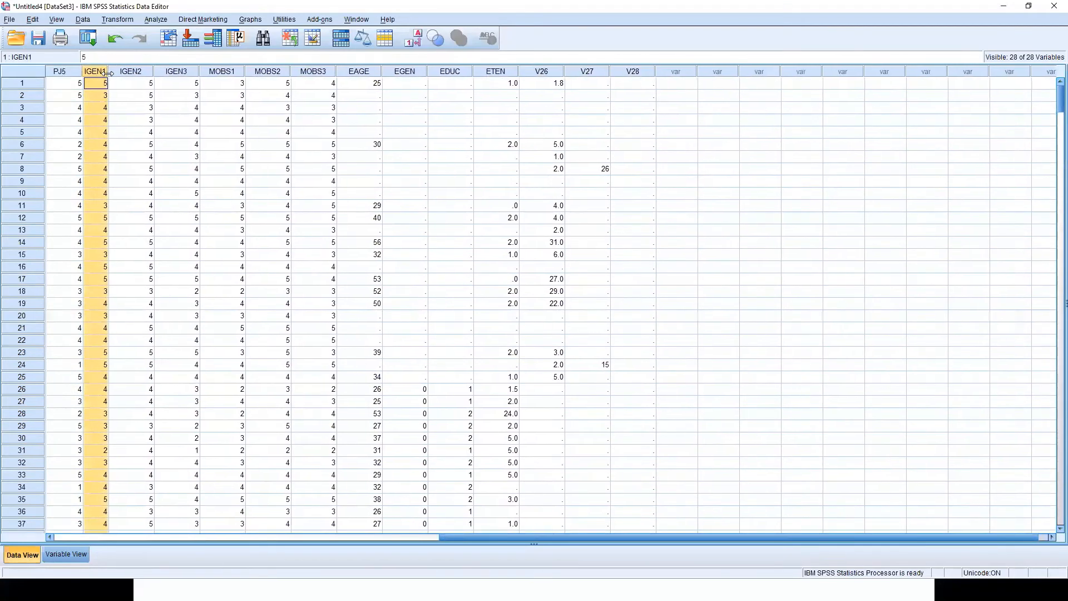
pyautogui.click(65, 554)
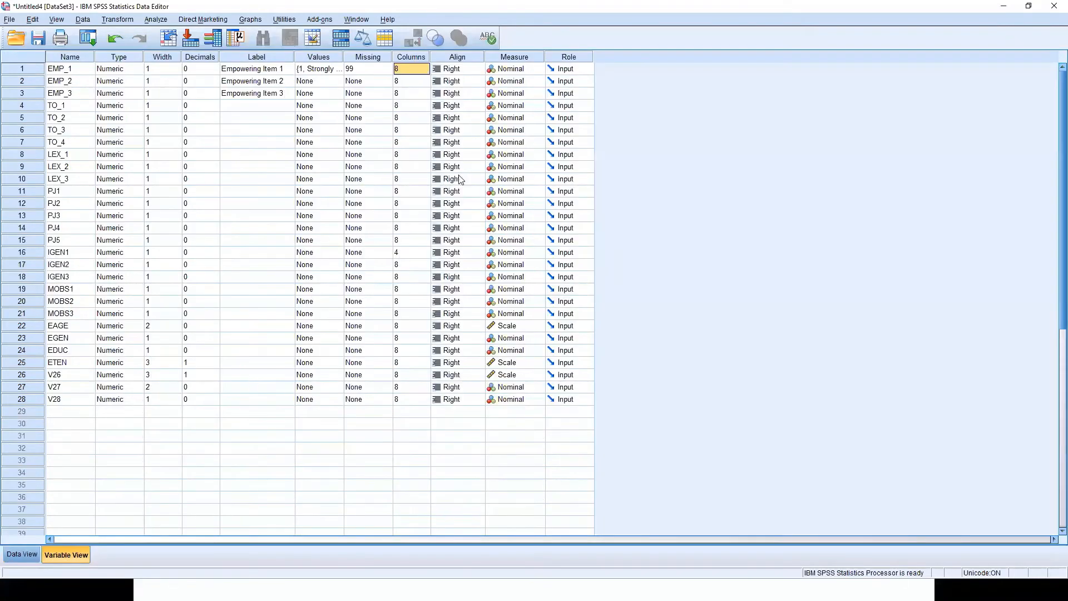
pyautogui.click(395, 255)
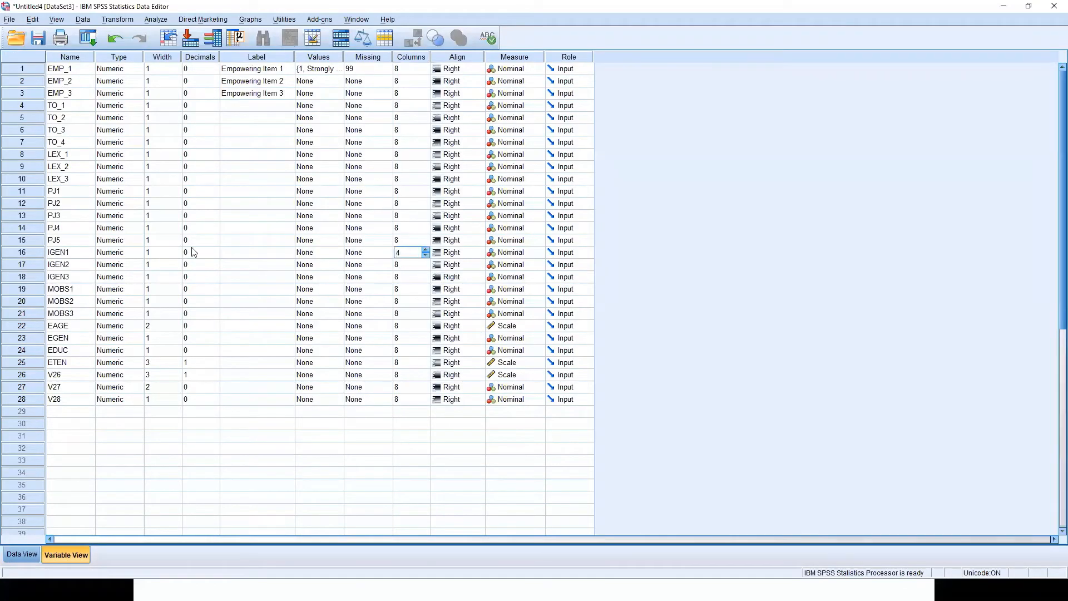
pyautogui.click(54, 254)
pyautogui.click(34, 554)
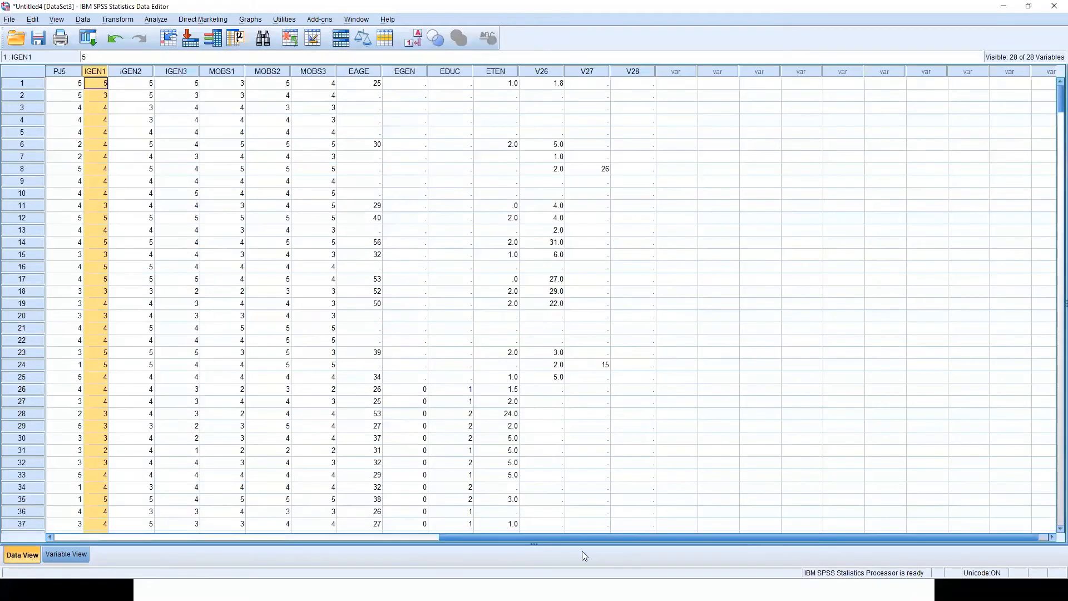
pyautogui.moveTo(523, 536); pyautogui.dragTo(94, 529)
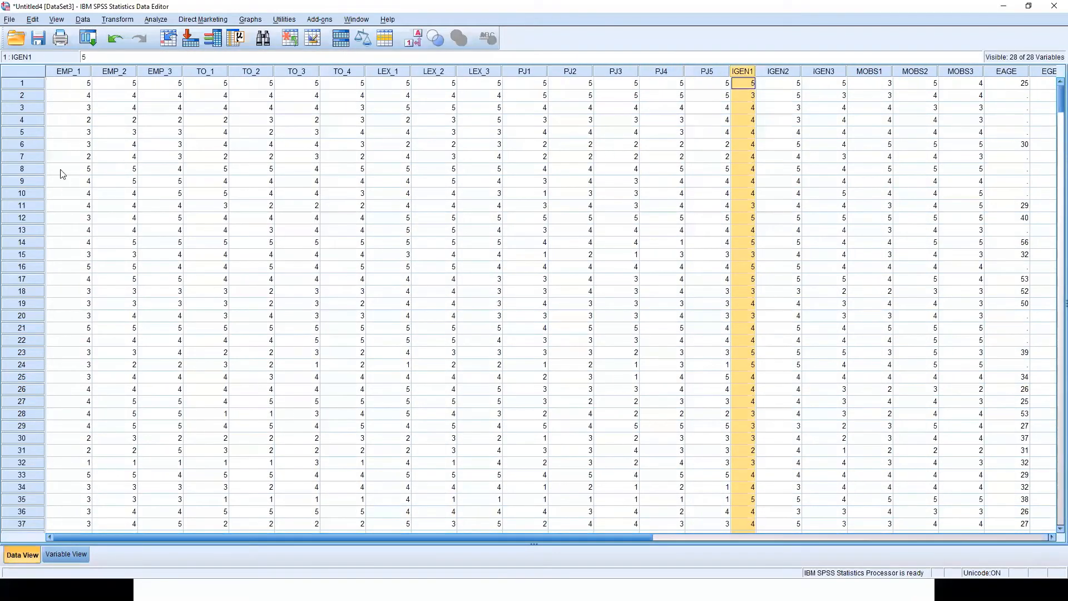
# Set the display column width of EMP_1 to 5 and check the column in the data grid.
pyautogui.click(66, 553)
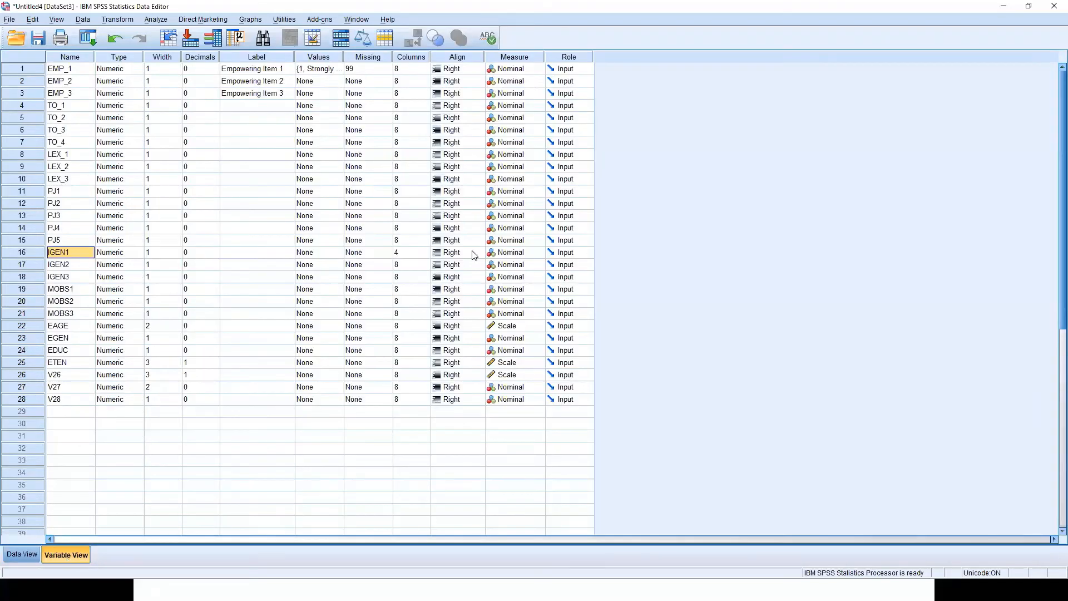
pyautogui.click(425, 66)
pyautogui.doubleClick(408, 66)
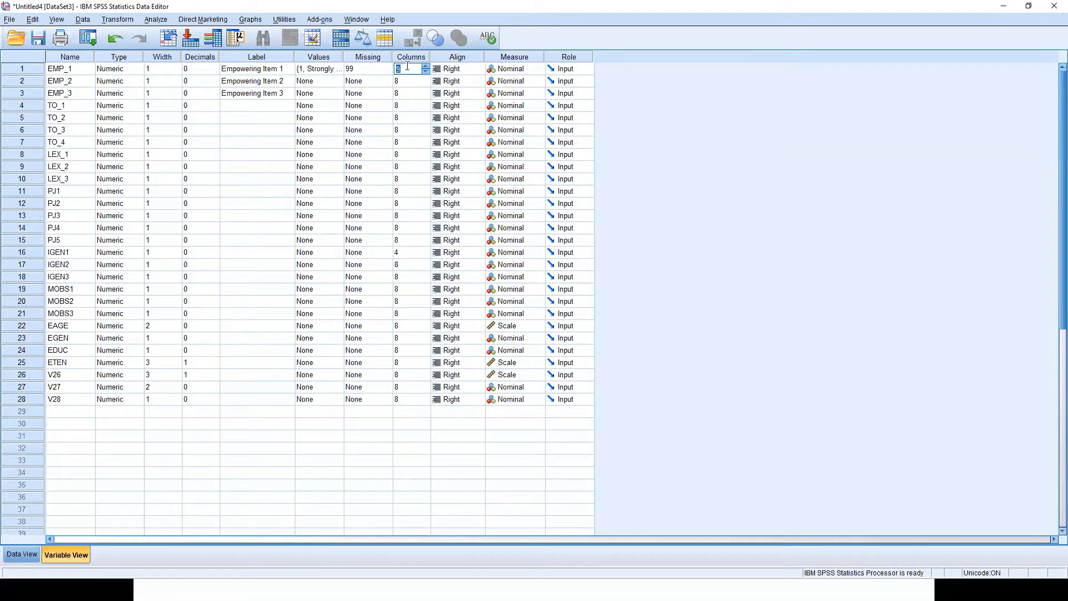
pyautogui.write('6')
pyautogui.press('BackSpace')
pyautogui.write('5')
pyautogui.click(405, 81)
pyautogui.click(22, 555)
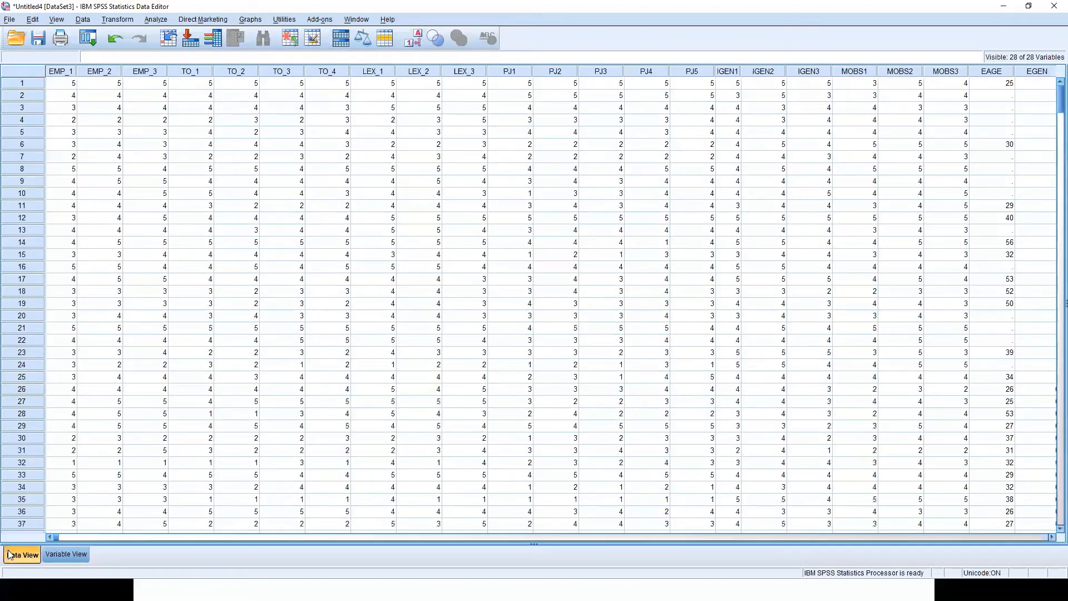
pyautogui.click(62, 78)
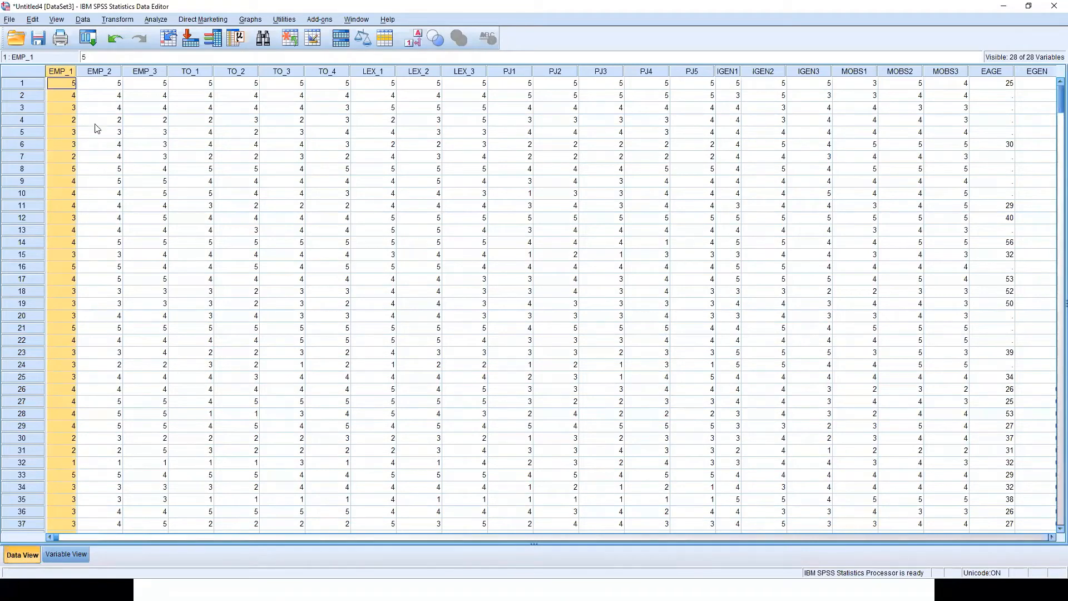
pyautogui.click(53, 555)
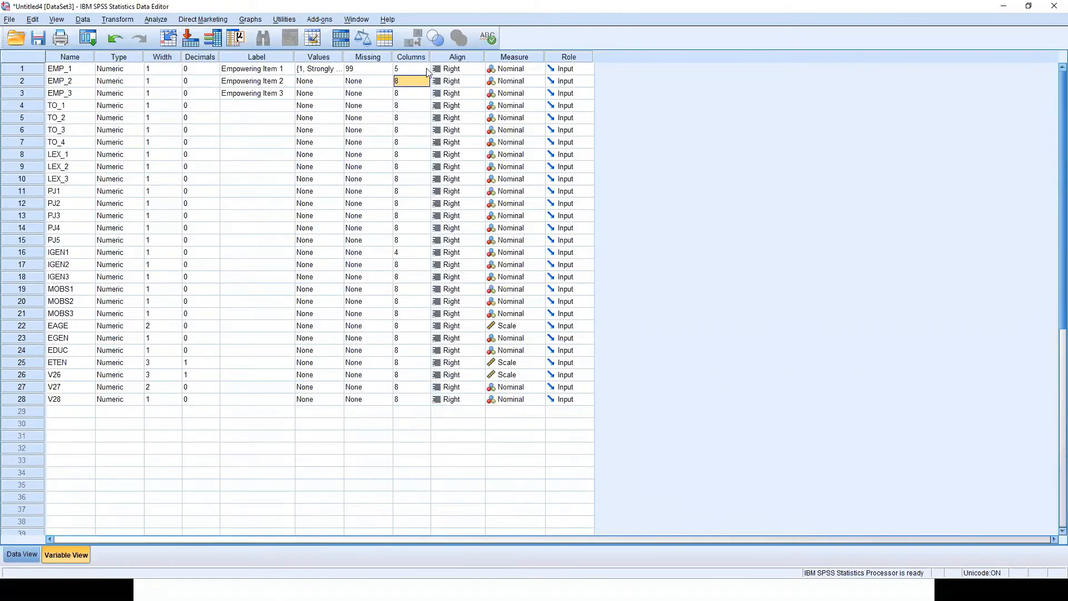
# Align EMP_1 to the left and check how its values are placed in the data grid.
pyautogui.click(458, 70)
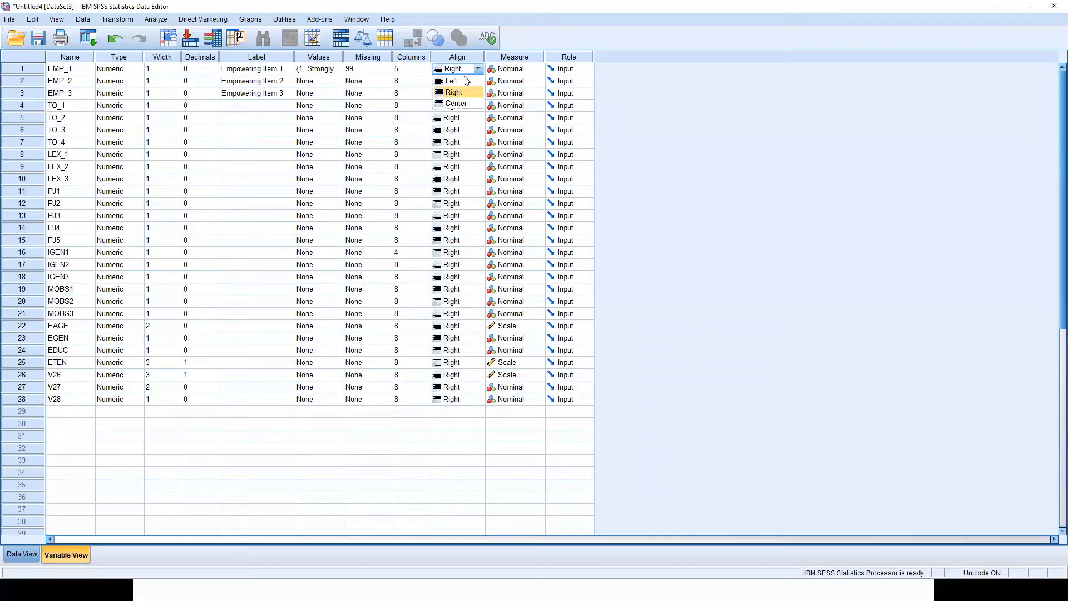
pyautogui.click(465, 81)
pyautogui.click(457, 82)
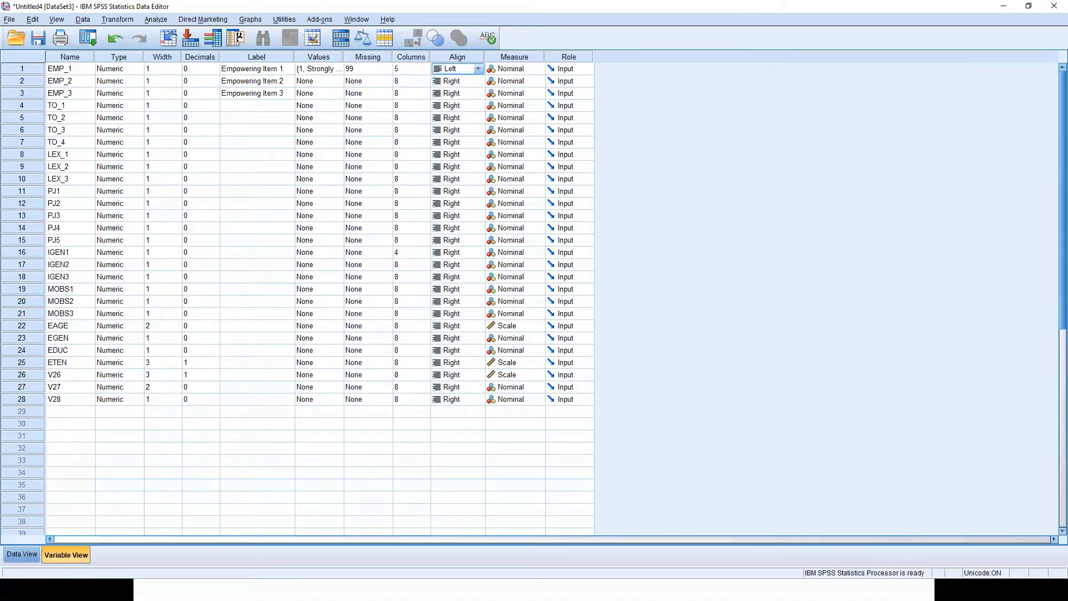
pyautogui.click(21, 555)
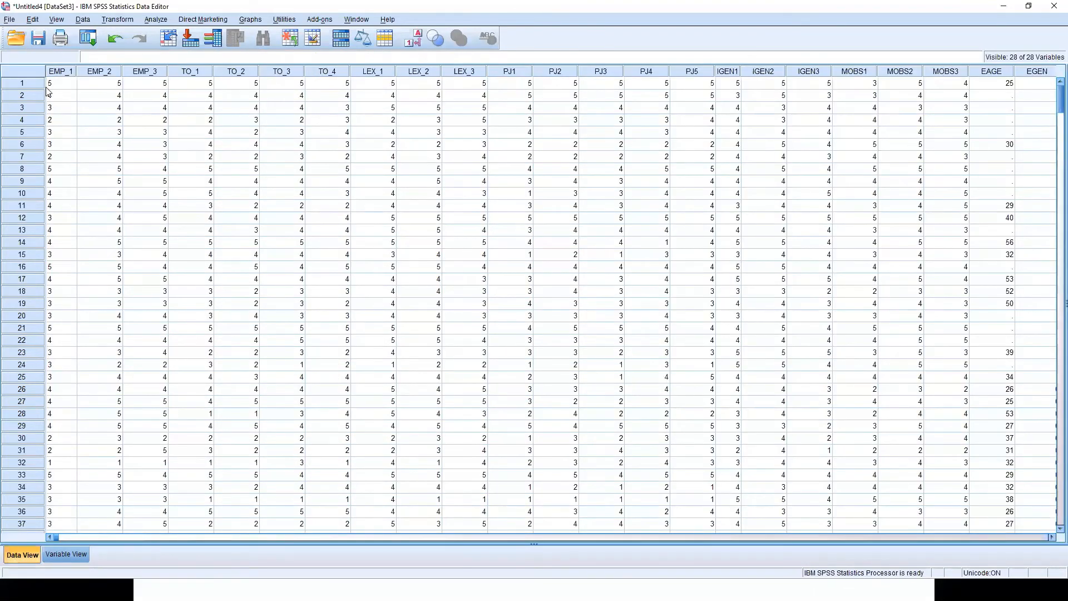
pyautogui.click(66, 554)
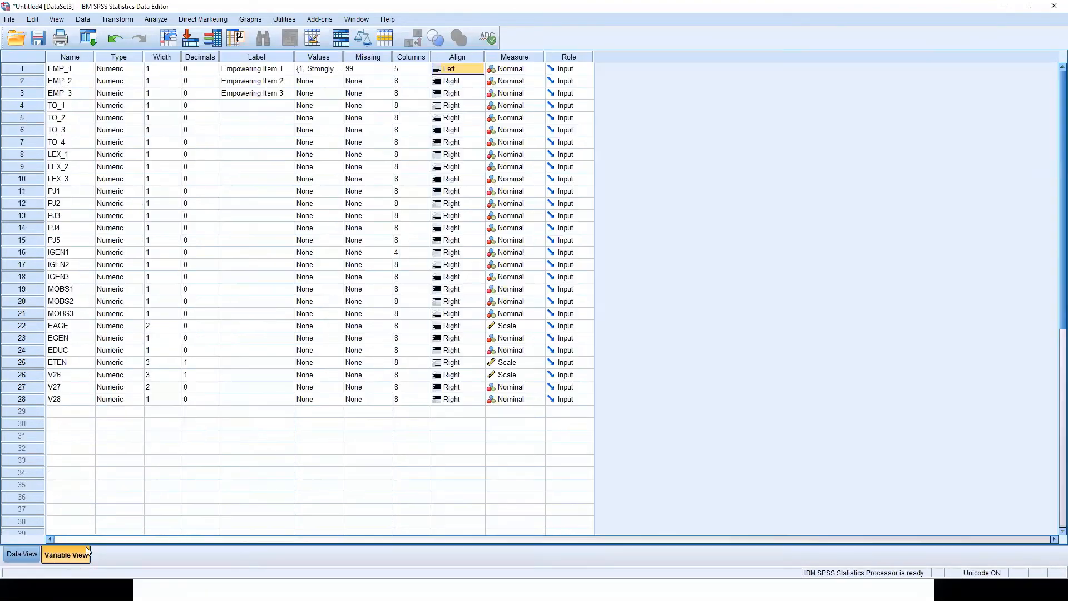
# Set the alignment of EMP_1 to Right and view its values in the data grid.
pyautogui.click(477, 68)
pyautogui.click(471, 94)
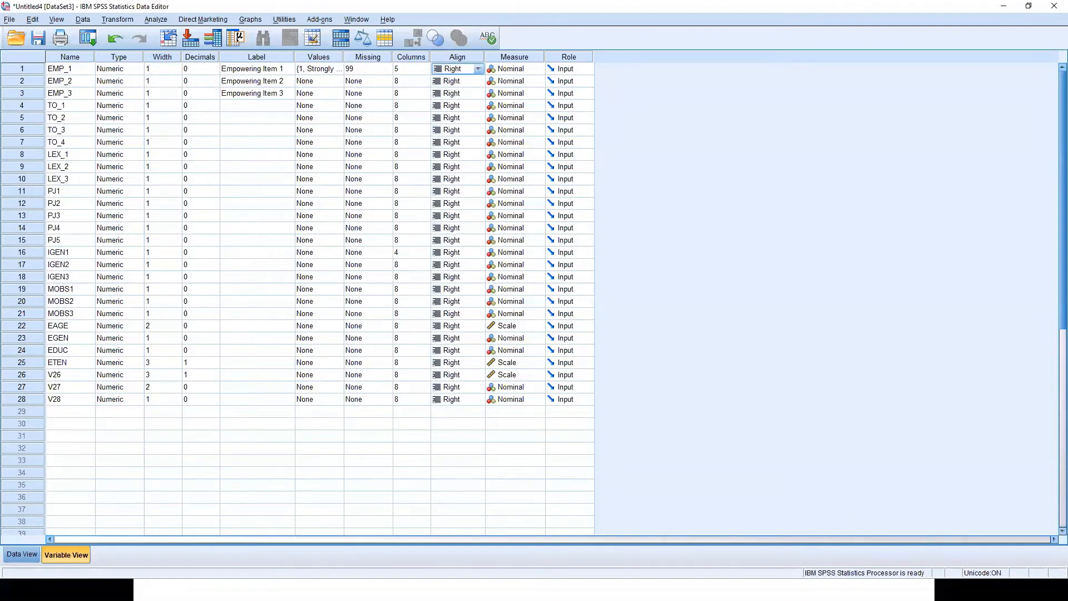
pyautogui.click(22, 553)
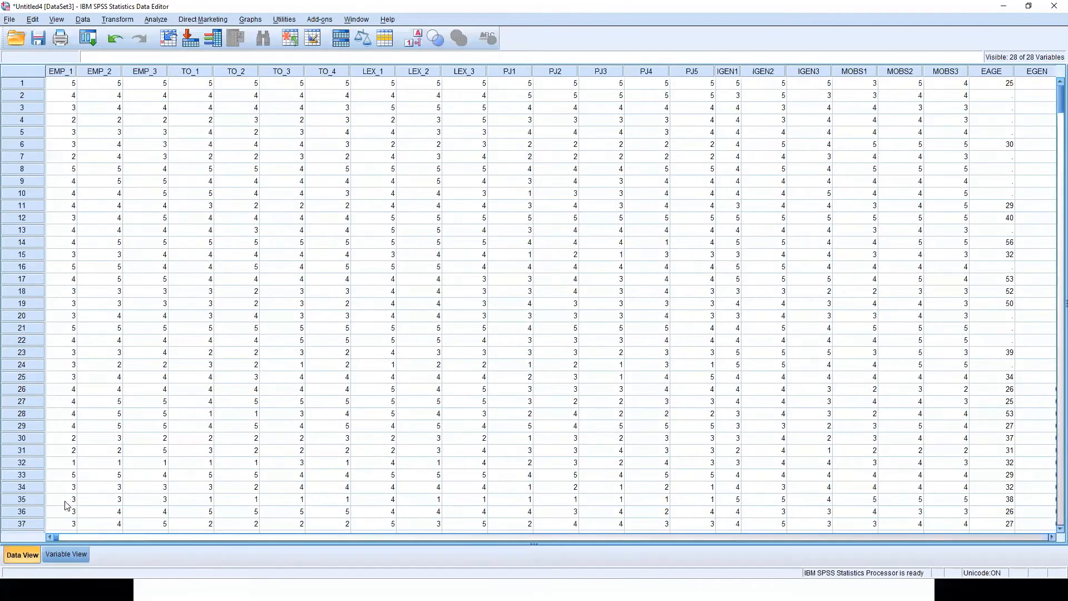
# Set the alignment of EMP_1 to Center and view its values in the data grid.
pyautogui.click(66, 555)
pyautogui.click(478, 68)
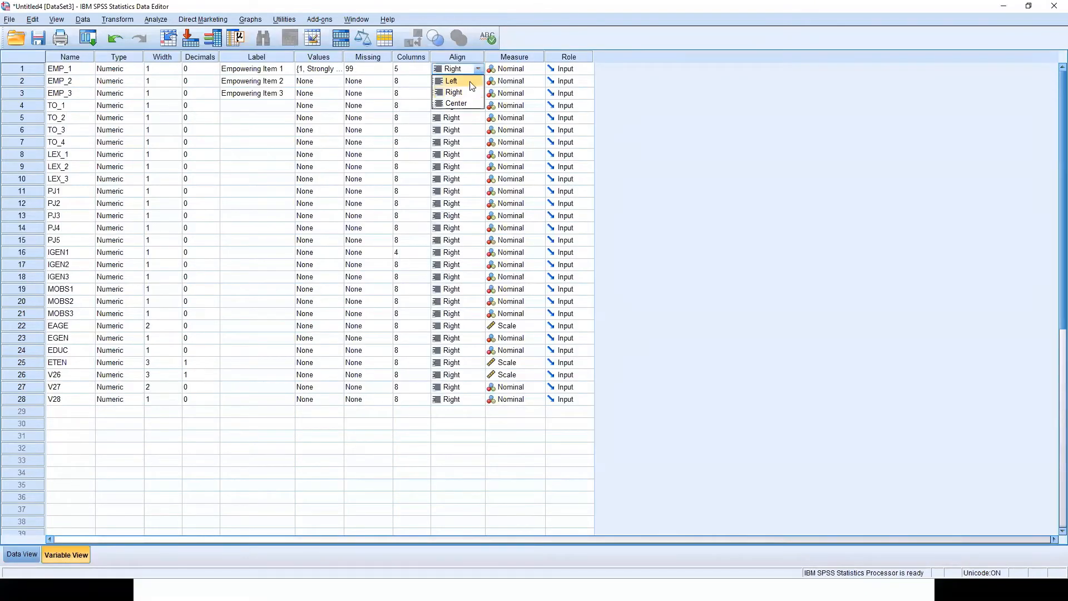
pyautogui.click(456, 104)
pyautogui.click(22, 554)
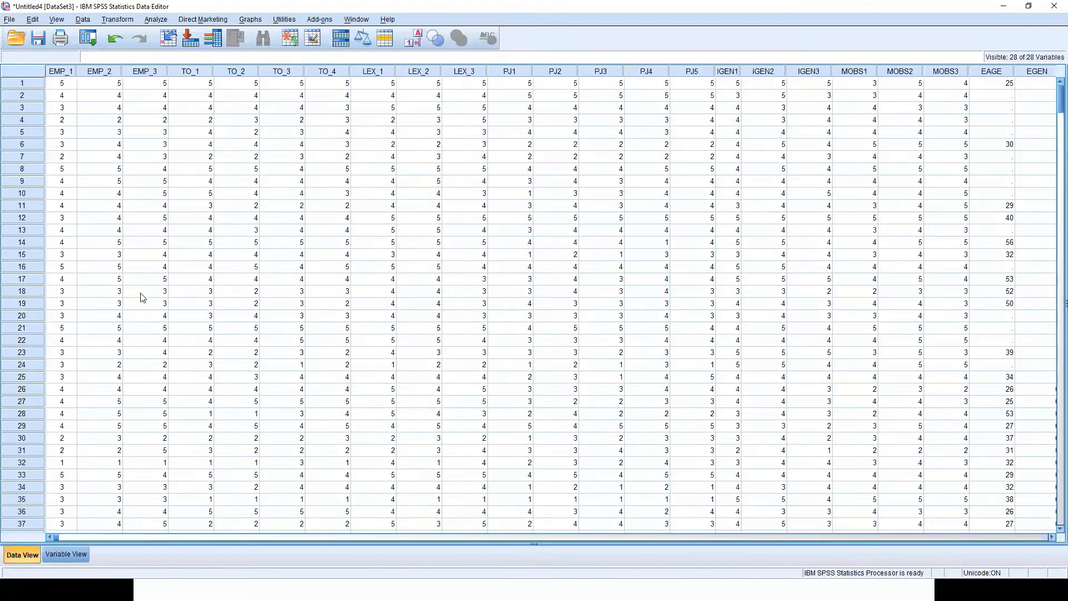
pyautogui.click(62, 554)
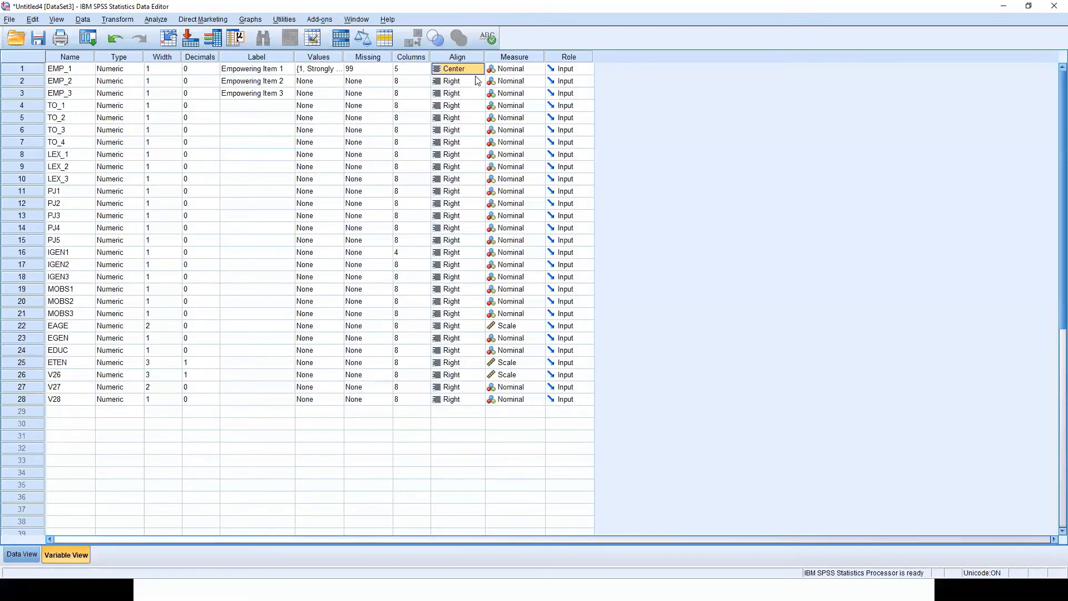
# Set the measurement level of EMP_1, EMP_2, EMP_3 and TO_1 to Scale.
pyautogui.click(524, 69)
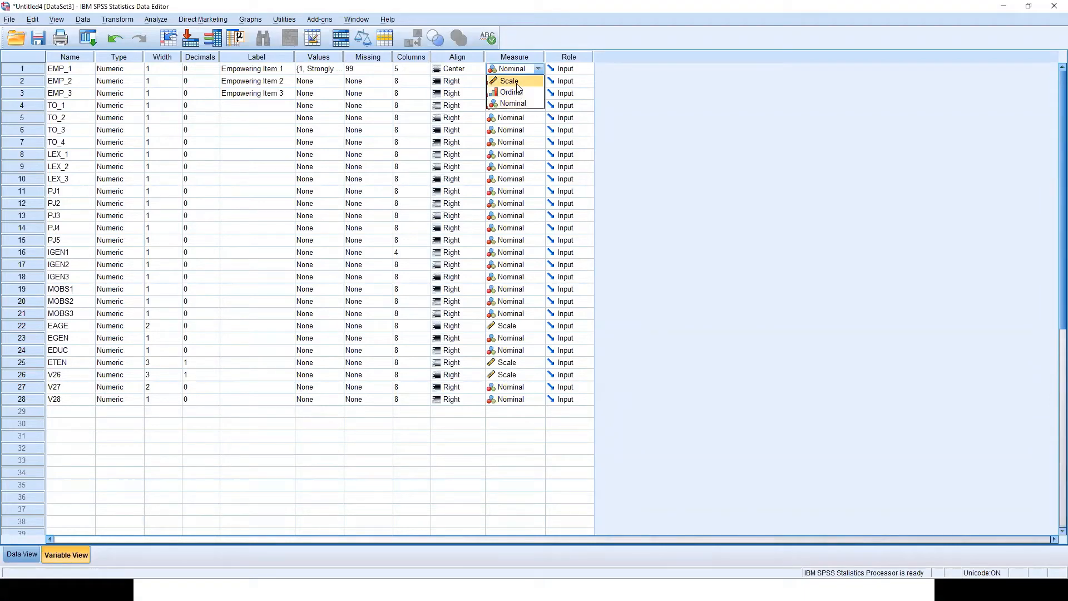
pyautogui.click(517, 84)
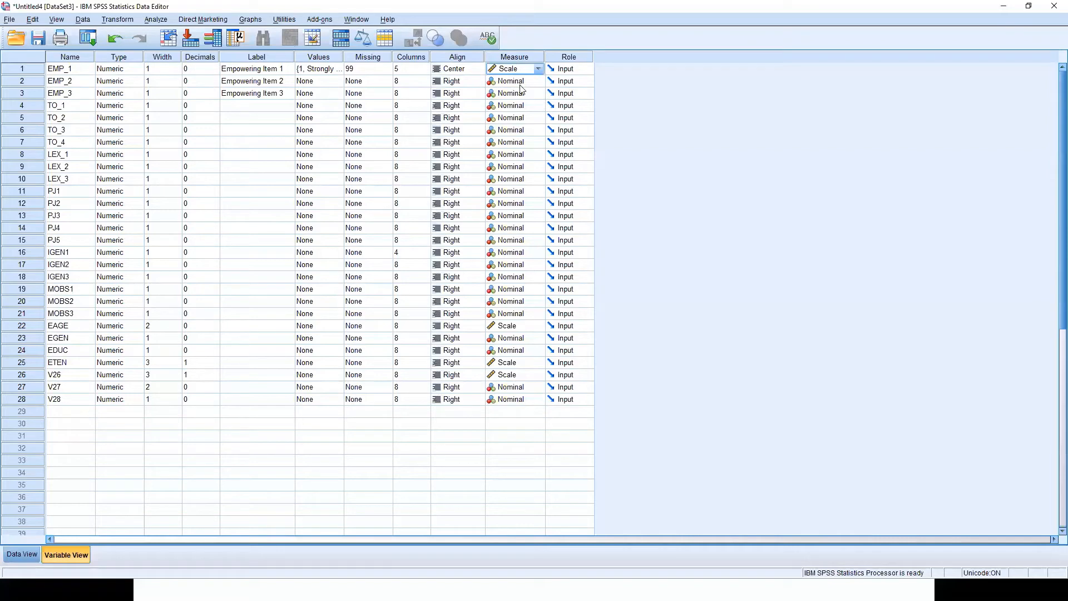
pyautogui.click(539, 81)
pyautogui.click(539, 93)
pyautogui.click(539, 92)
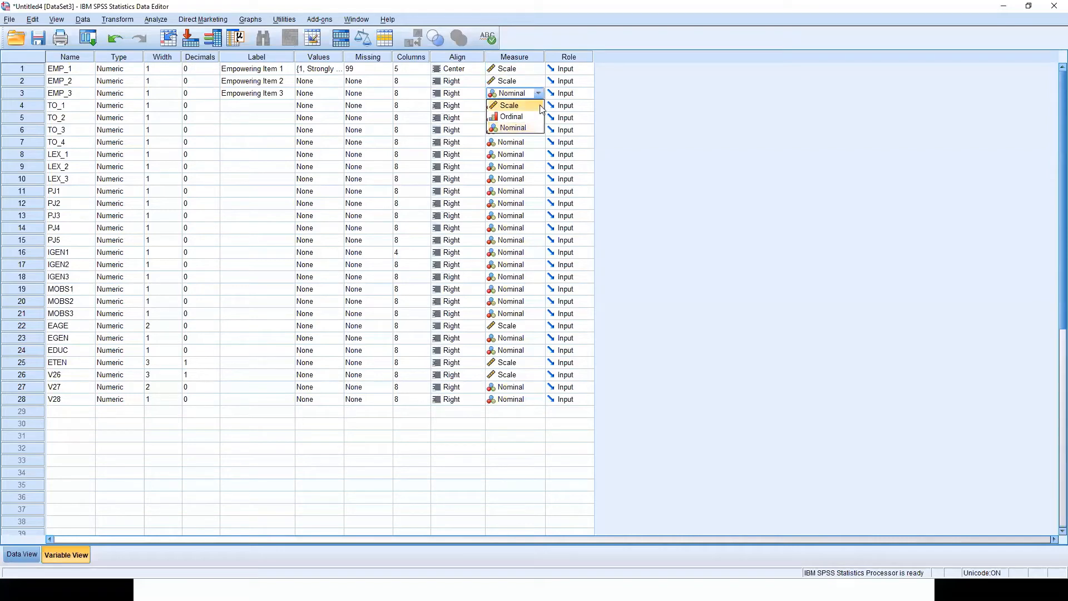
pyautogui.click(537, 105)
pyautogui.click(539, 106)
pyautogui.click(518, 118)
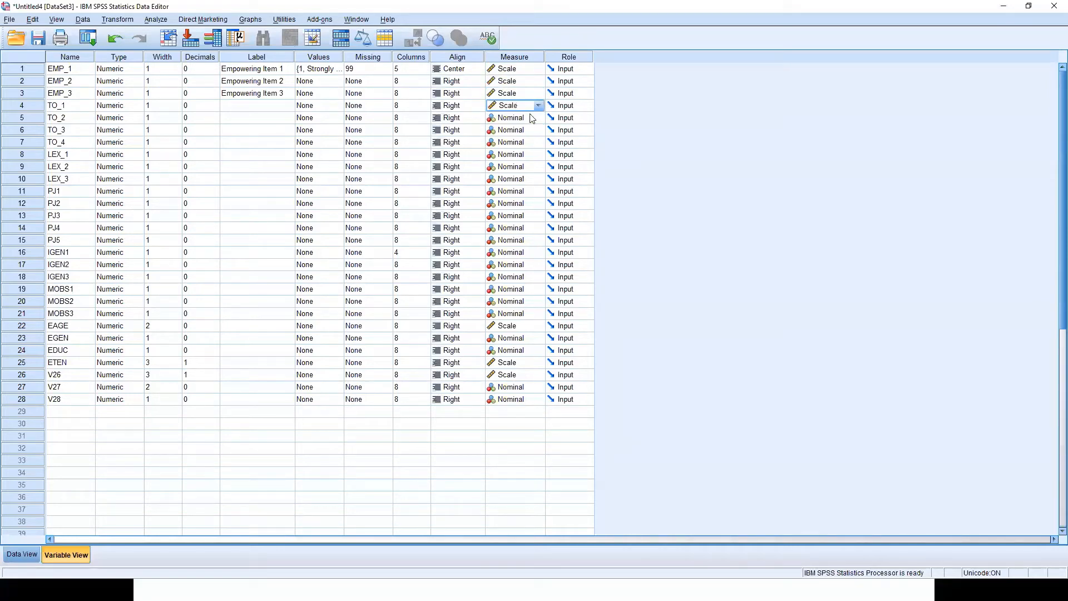
# Copy the Scale measurement level to all remaining variables from TO_2 through V28.
pyautogui.moveTo(517, 72); pyautogui.dragTo(523, 159)
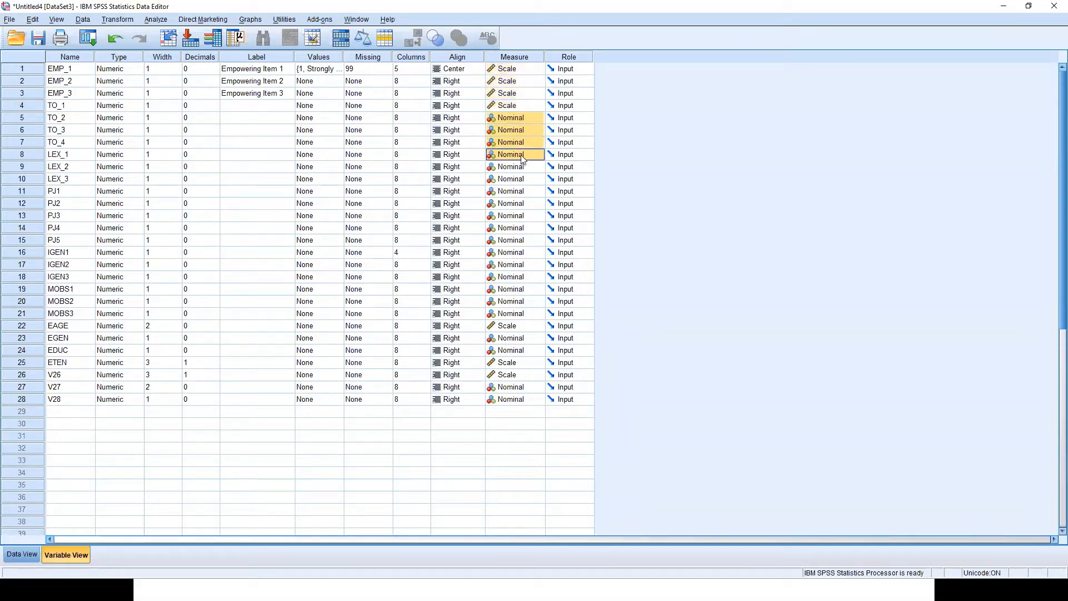
pyautogui.write('Scale Scale Scale Scale')
pyautogui.moveTo(509, 69); pyautogui.dragTo(520, 253)
pyautogui.hotkey('ctrl', 'v')
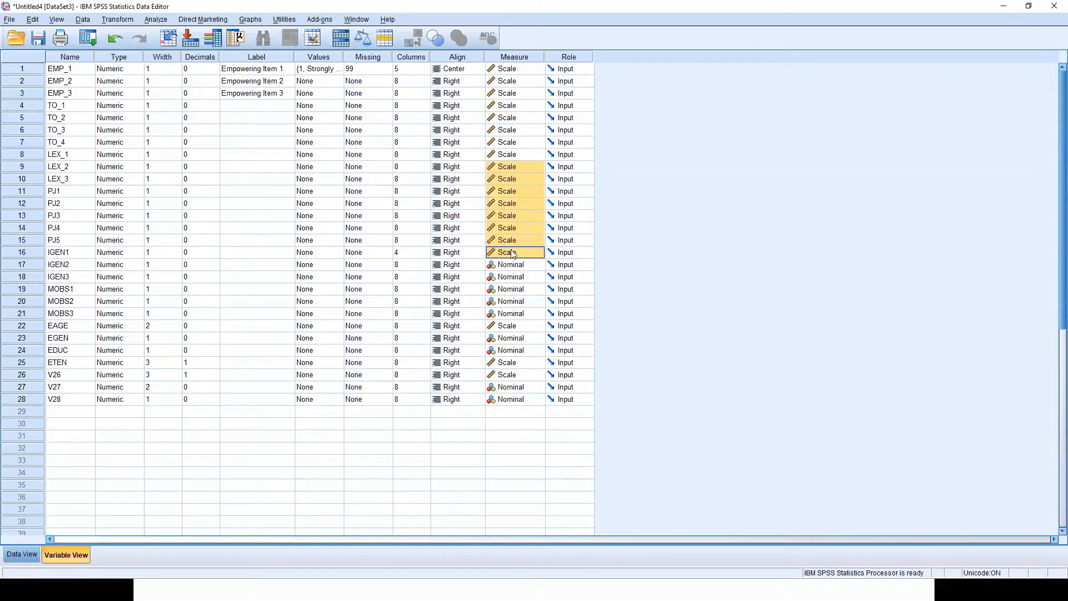
pyautogui.moveTo(526, 71); pyautogui.dragTo(516, 403)
pyautogui.hotkey('ctrl', 'v')
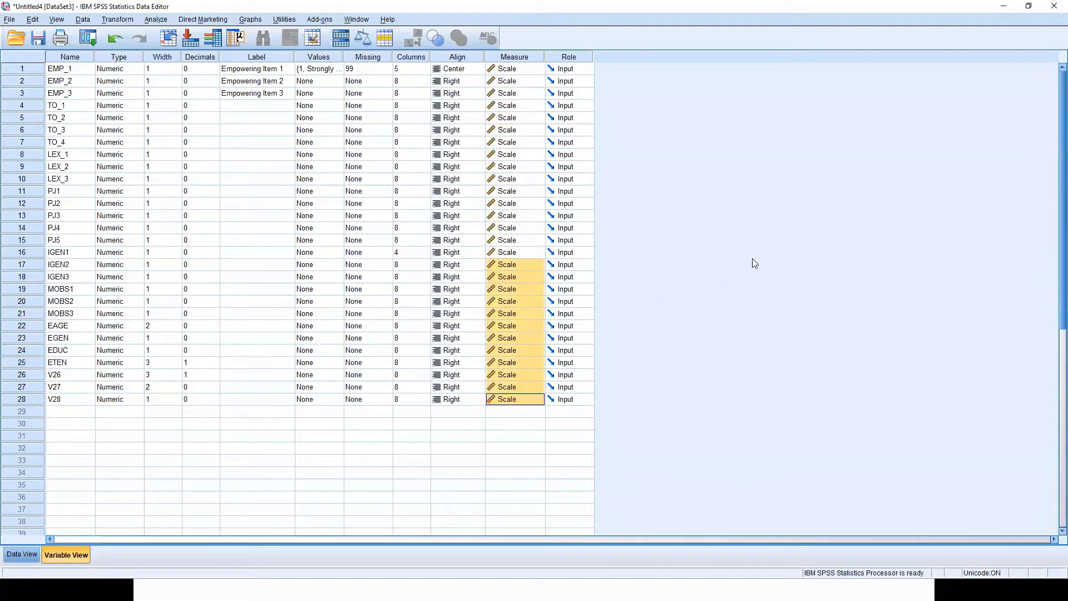
# Save the dataset as DataSEM.sav in the Data folder, replacing the existing file.
pyautogui.click(421, 130)
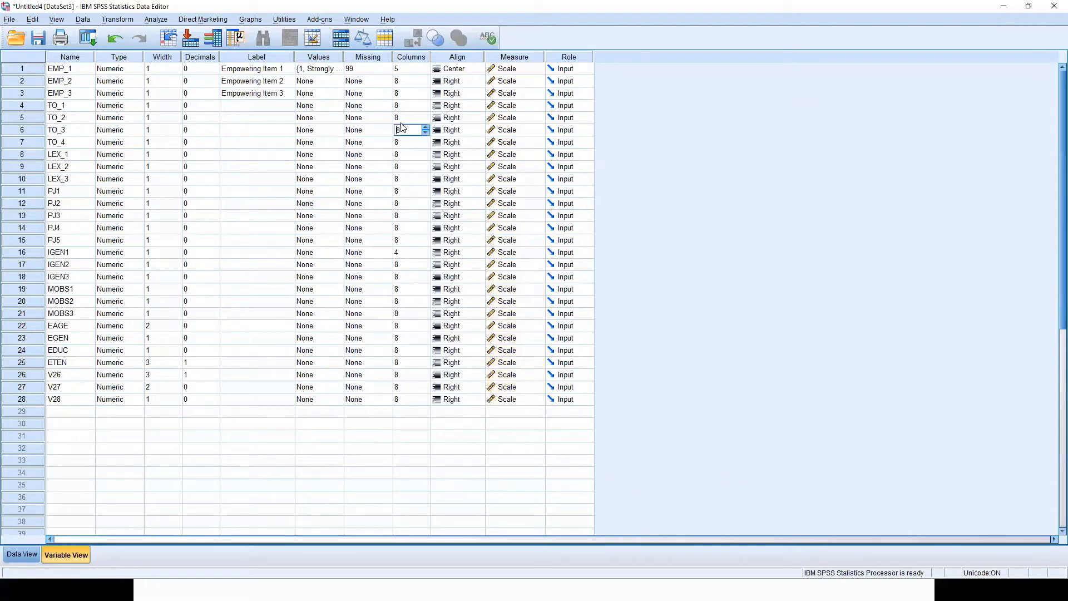
pyautogui.click(37, 38)
pyautogui.click(417, 179)
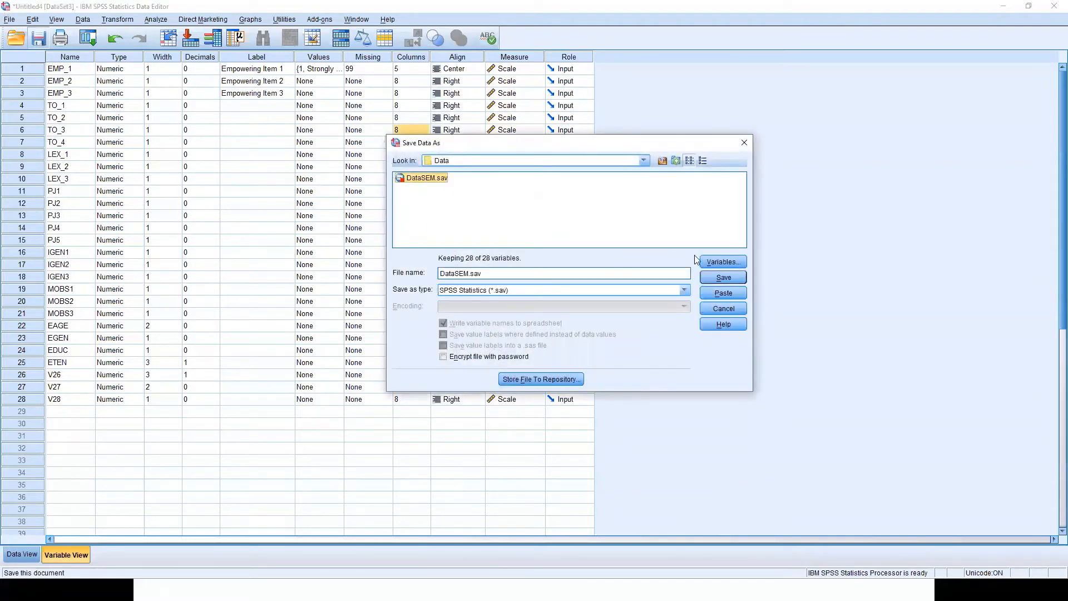
pyautogui.click(724, 277)
pyautogui.click(556, 293)
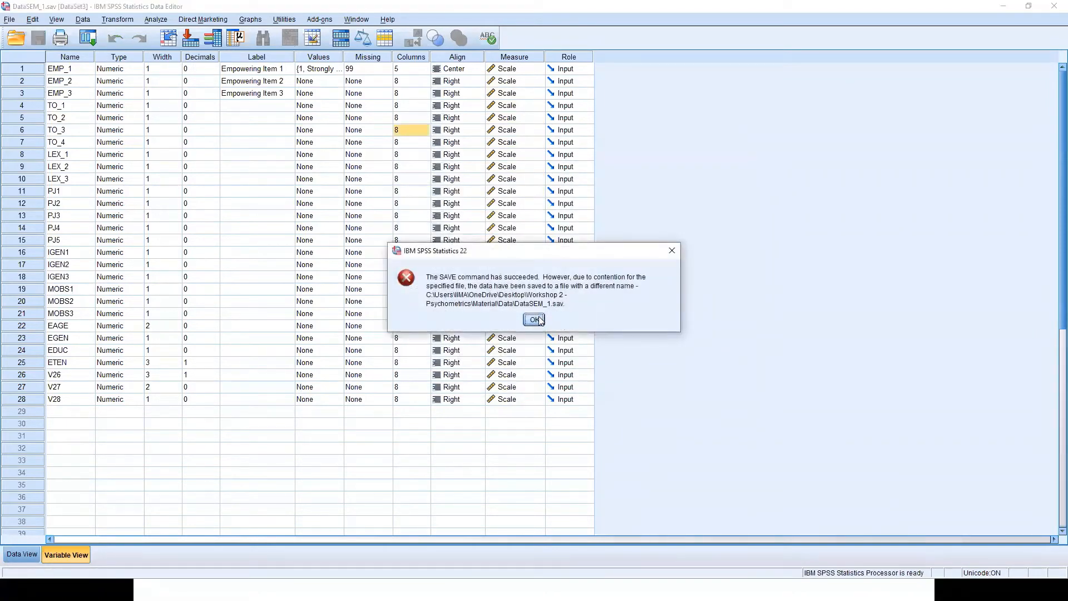
pyautogui.click(535, 319)
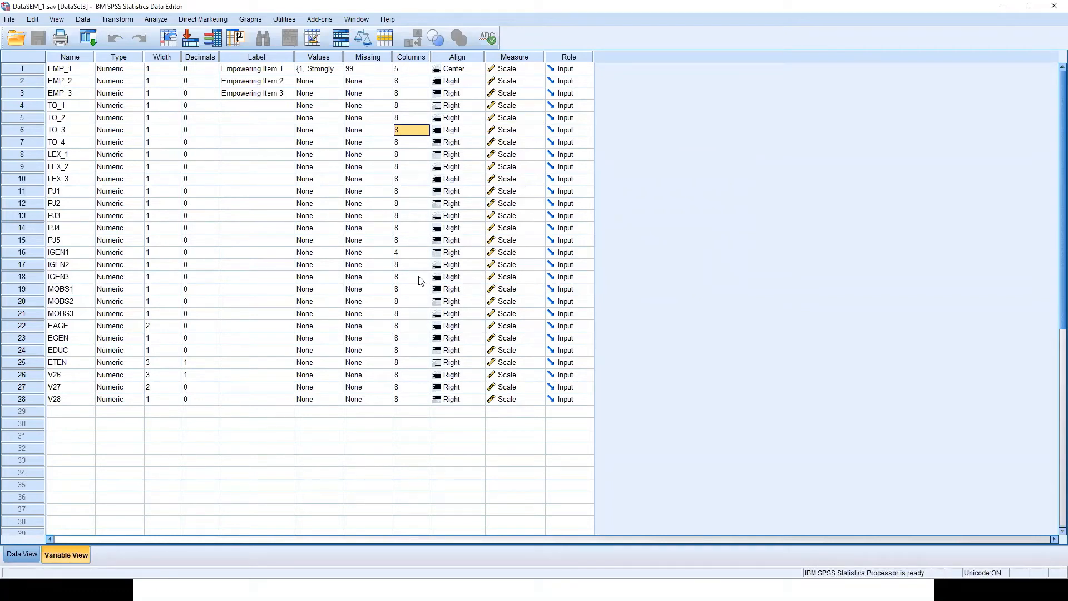
# Close the syntax editor, saving the syntax as FDPSyntax.sps in the Data folder over the existing file, and minimize the output viewer.
pyautogui.hotkey('alt', 'Tab')
pyautogui.hotkey('alt', 'Tab')
pyautogui.hotkey('alt', 'Tab')
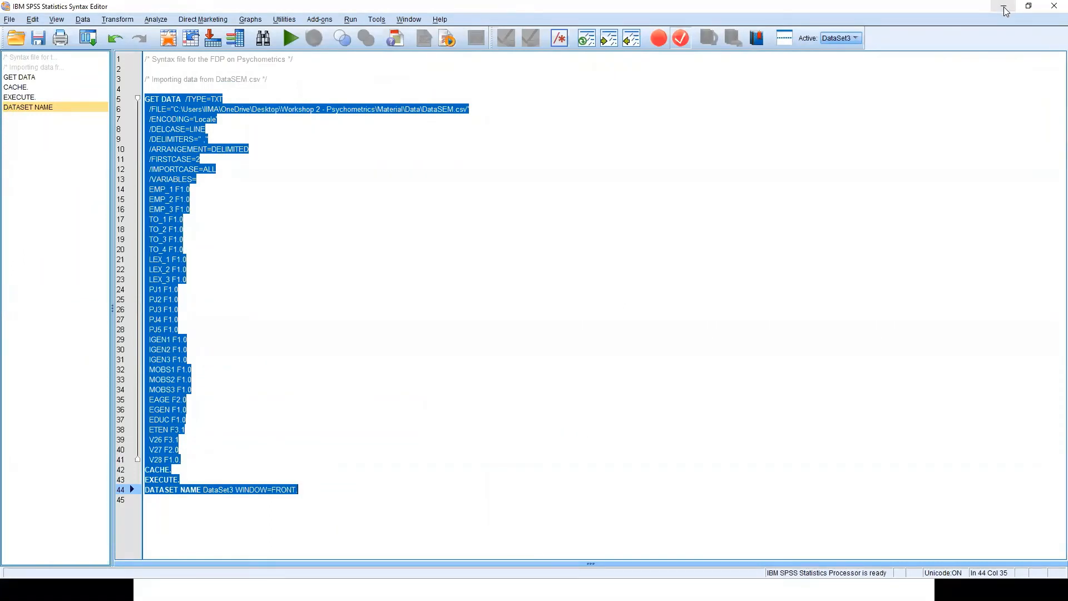
pyautogui.click(1055, 7)
pyautogui.click(570, 311)
pyautogui.click(502, 309)
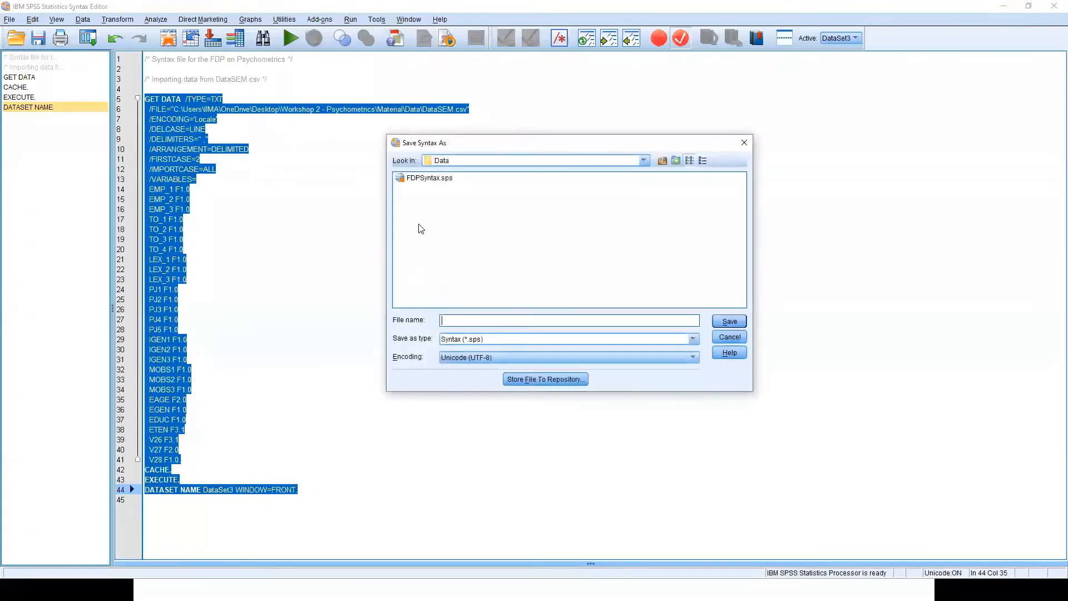
pyautogui.click(445, 180)
pyautogui.click(729, 322)
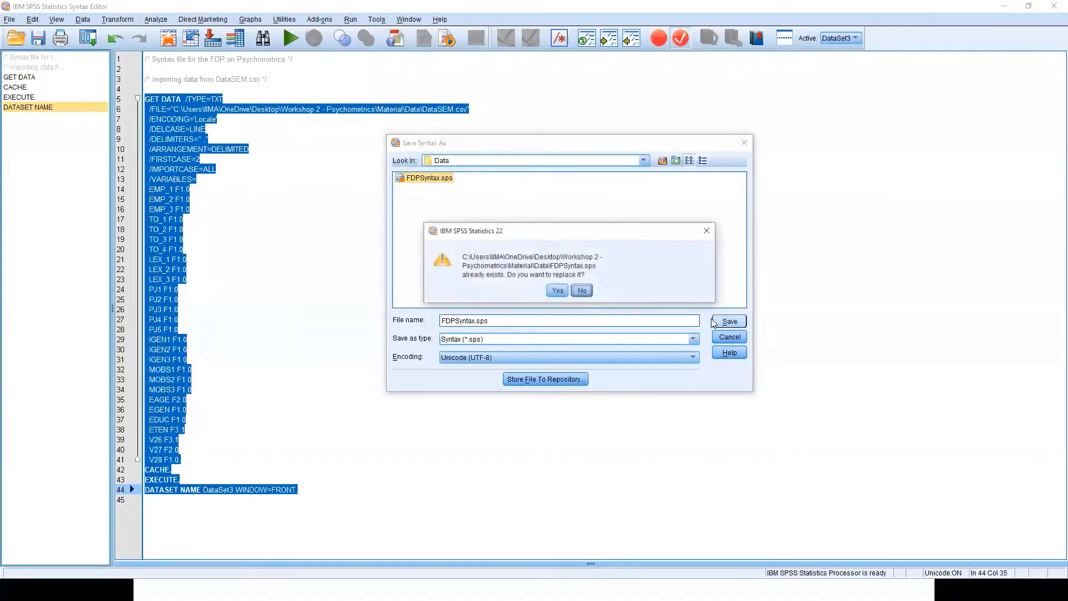
pyautogui.click(557, 290)
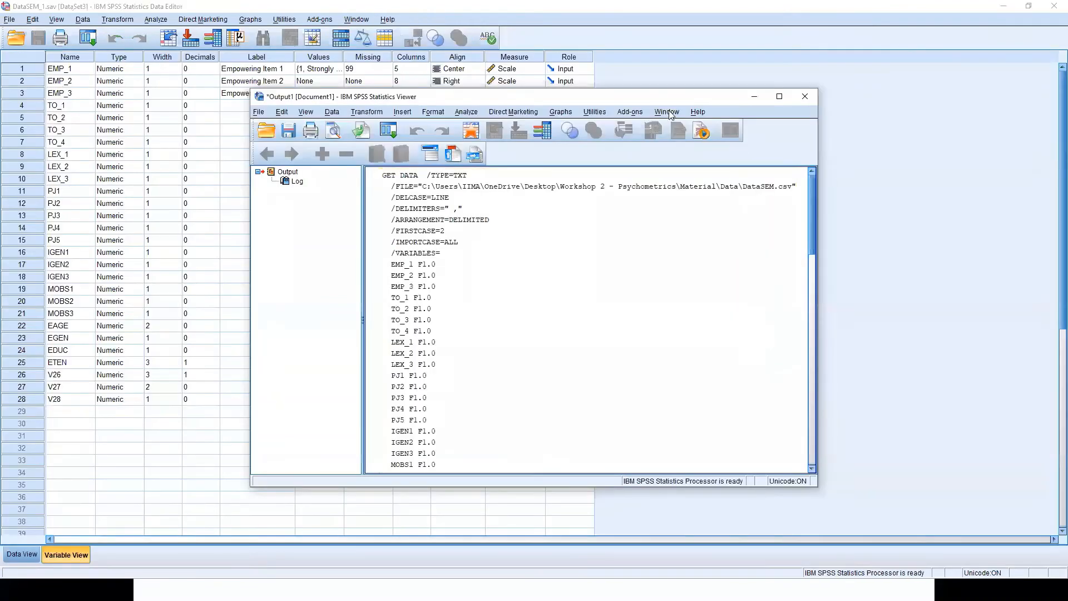
pyautogui.click(758, 96)
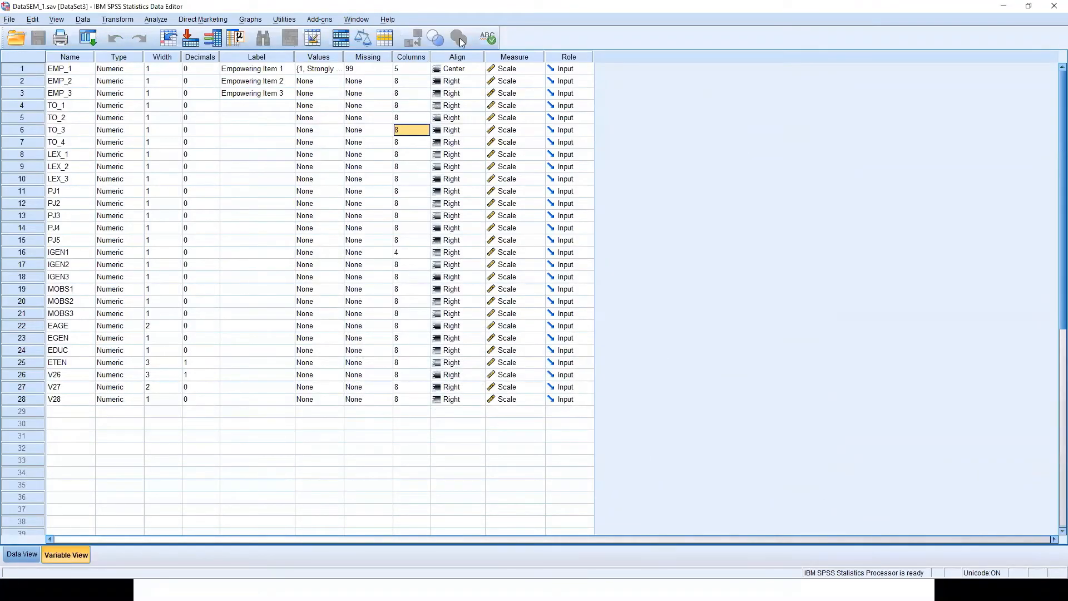
# Set the column display width of EMP_1 to 8 in the variable definitions.
pyautogui.click(342, 581)
pyautogui.hotkey('alt', 'Tab')
pyautogui.click(425, 69)
pyautogui.click(425, 66)
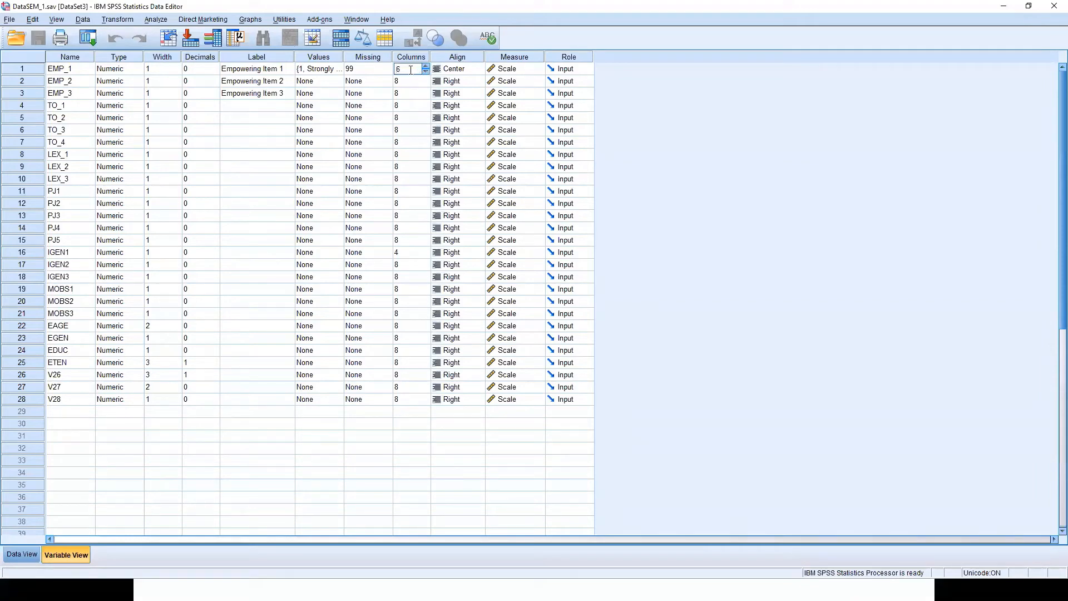
# Add 9 and 9999 as discrete missing values for EMP_1, alongside 99.
pyautogui.click(364, 69)
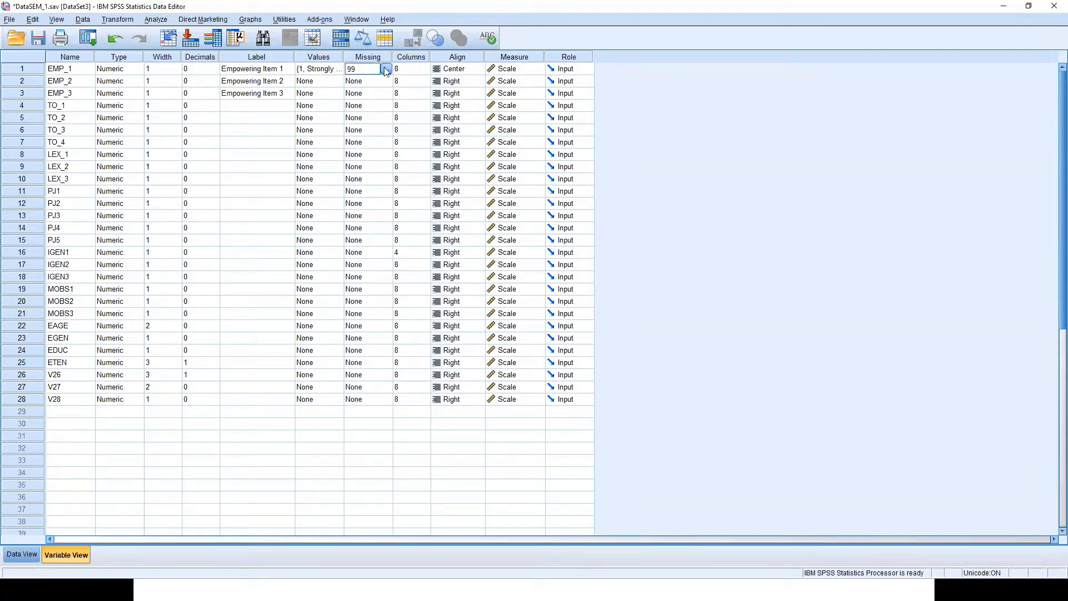
pyautogui.click(387, 69)
pyautogui.doubleClick(500, 280)
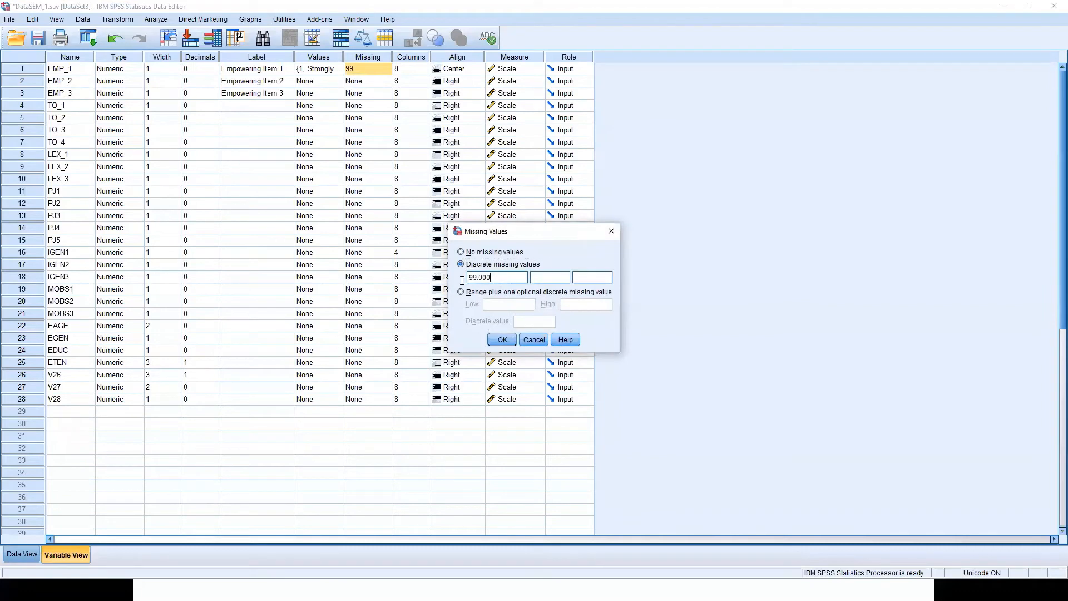
pyautogui.click(535, 278)
pyautogui.click(577, 278)
pyautogui.write('9999')
pyautogui.click(502, 340)
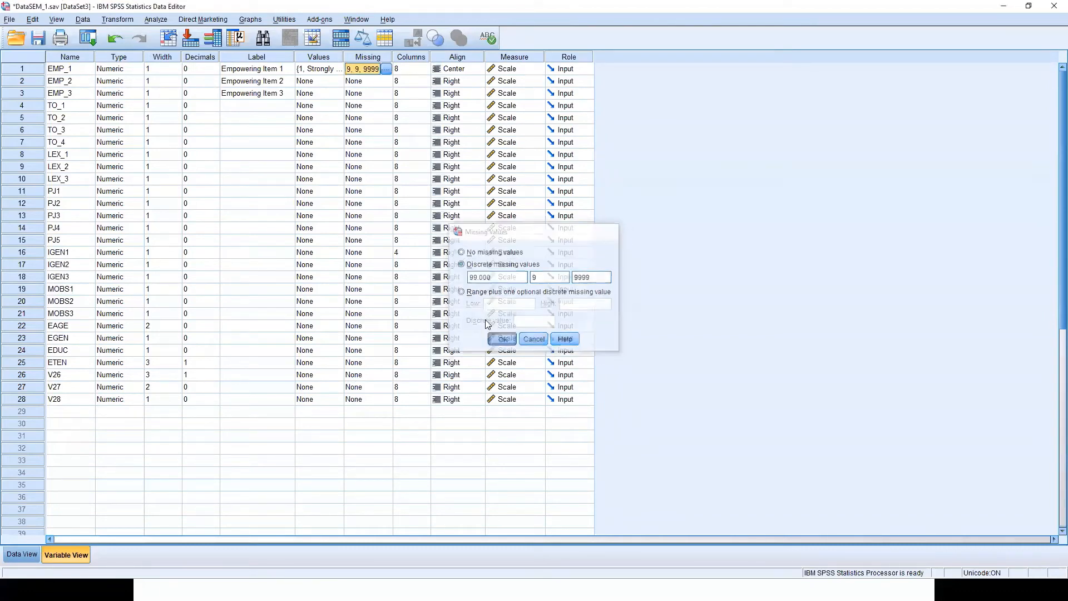
# Copy the value labels of EMP_1 to the variables EMP_2 through LEX_1.
pyautogui.click(318, 74)
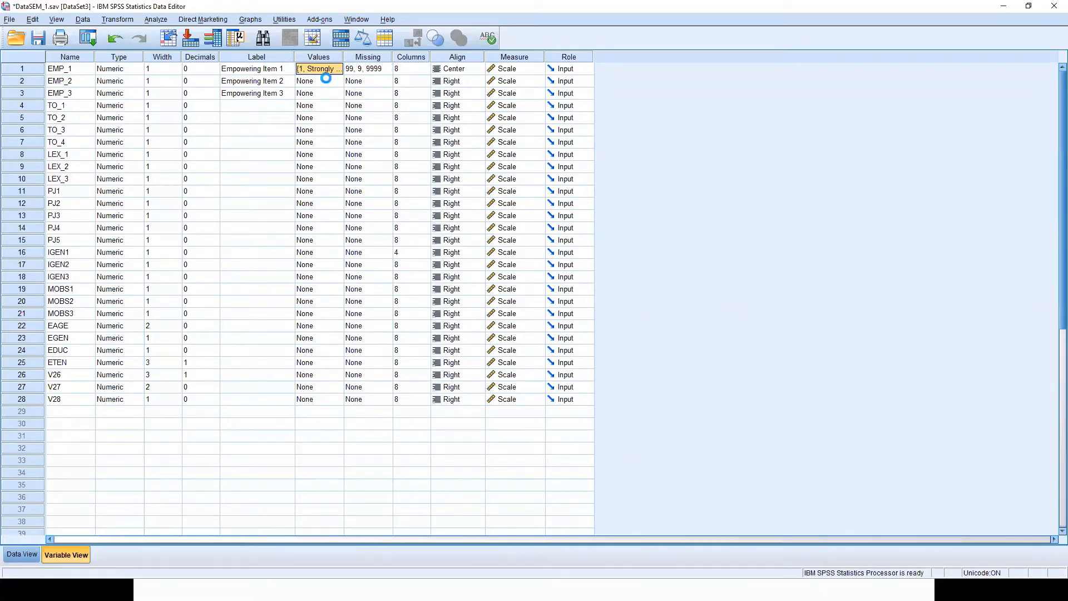
pyautogui.click(328, 81)
pyautogui.hotkey('ctrl', 'v')
pyautogui.click(329, 92)
pyautogui.write('{1, Strongly ...')
pyautogui.click(329, 104)
pyautogui.write('{1, Strongly ...')
pyautogui.moveTo(322, 71); pyautogui.dragTo(324, 156)
pyautogui.hotkey('ctrl', 'v')
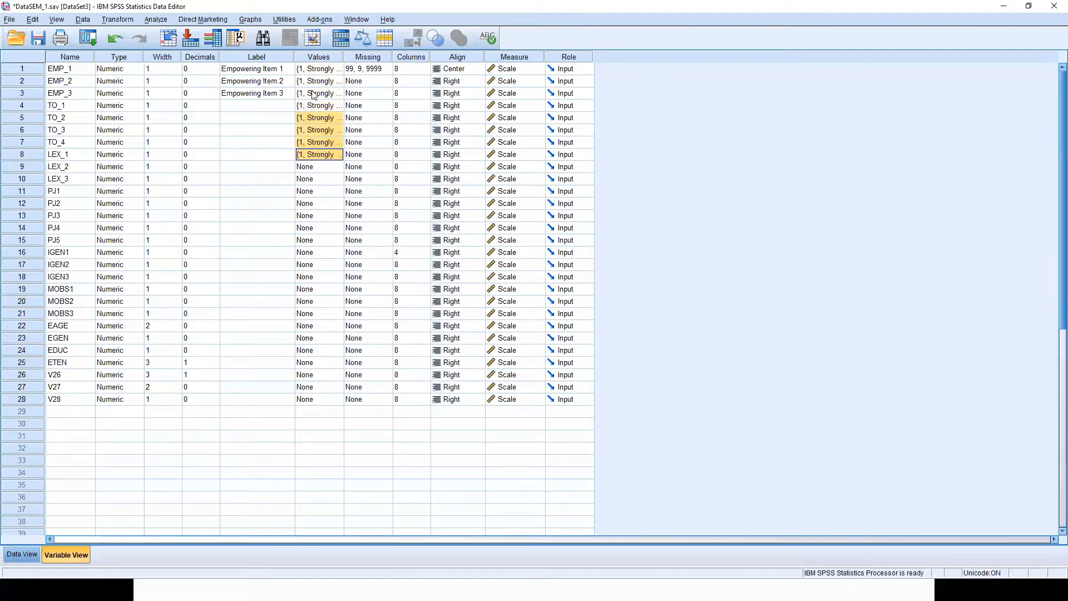
# Paste the EMP_1 value labels into all remaining variables from LEX_2 through V28.
pyautogui.moveTo(323, 173); pyautogui.dragTo(320, 271)
pyautogui.write('{1, Strongly ... {1, Strongly ... {1, Strongly ... {1, Strongly ... {1, Strongly ... {1, Strongly ... {1, Strongly ... {1, Strongly ...')
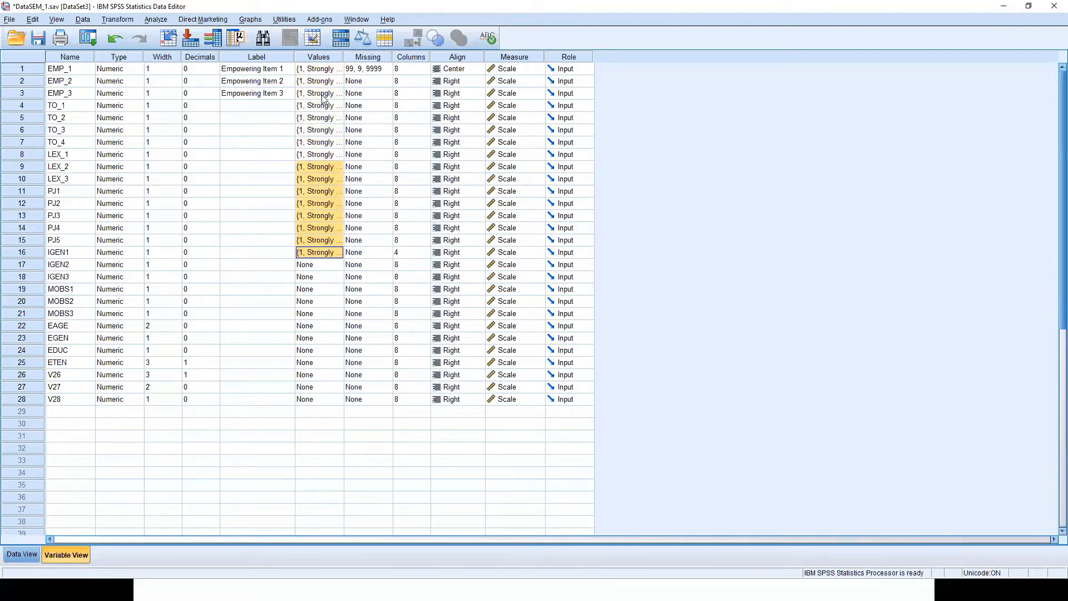
pyautogui.moveTo(320, 71); pyautogui.dragTo(326, 401)
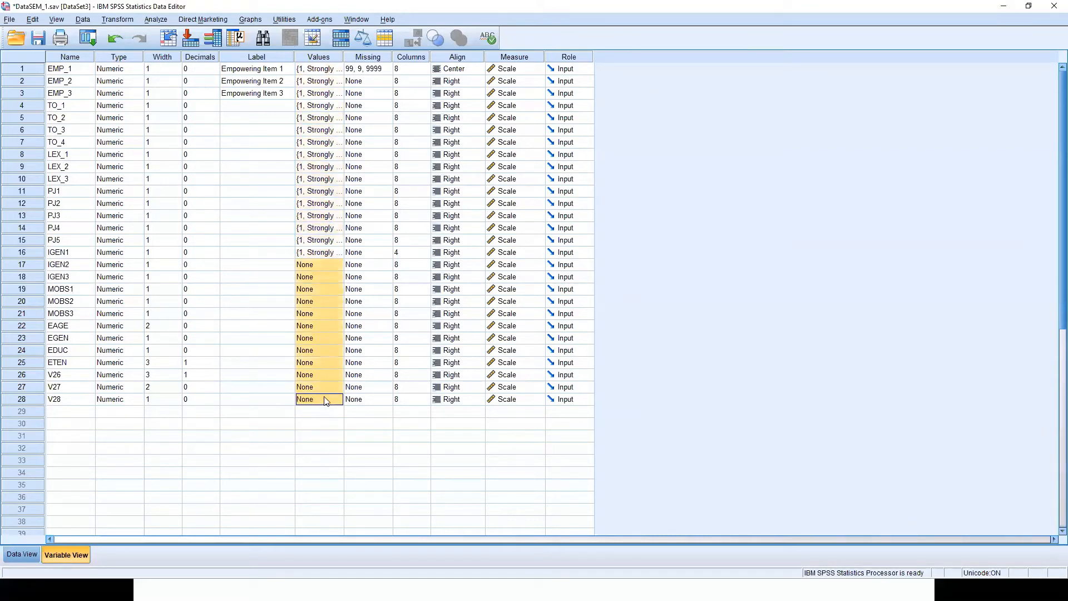
pyautogui.hotkey('ctrl', 'v')
# Copy the missing values 99, 9, 9999 from EMP_1 to the variables EMP_2 through LEX_1.
pyautogui.click(368, 69)
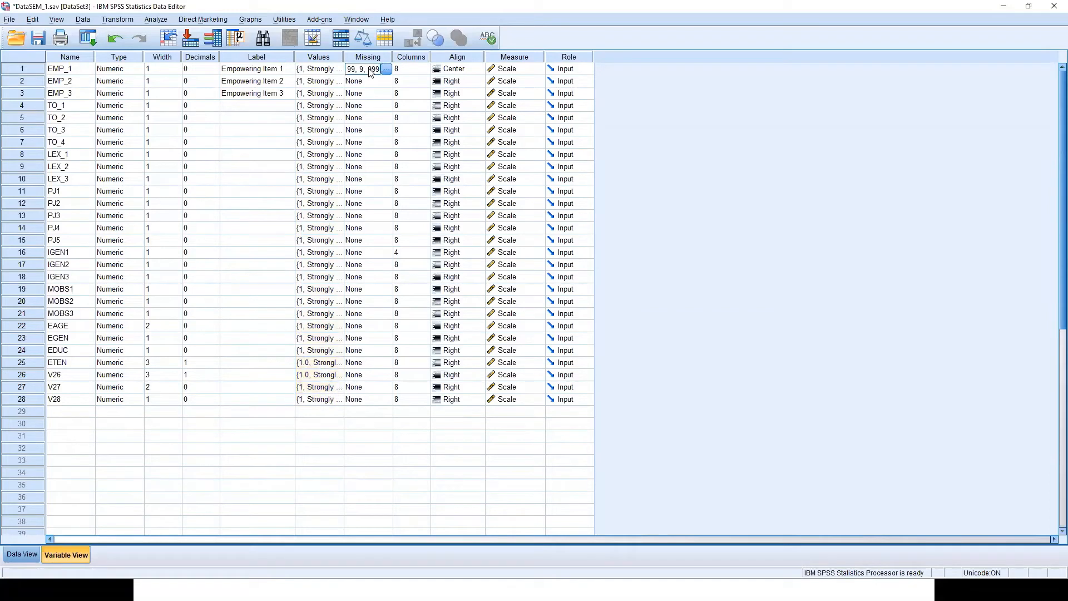
pyautogui.click(386, 69)
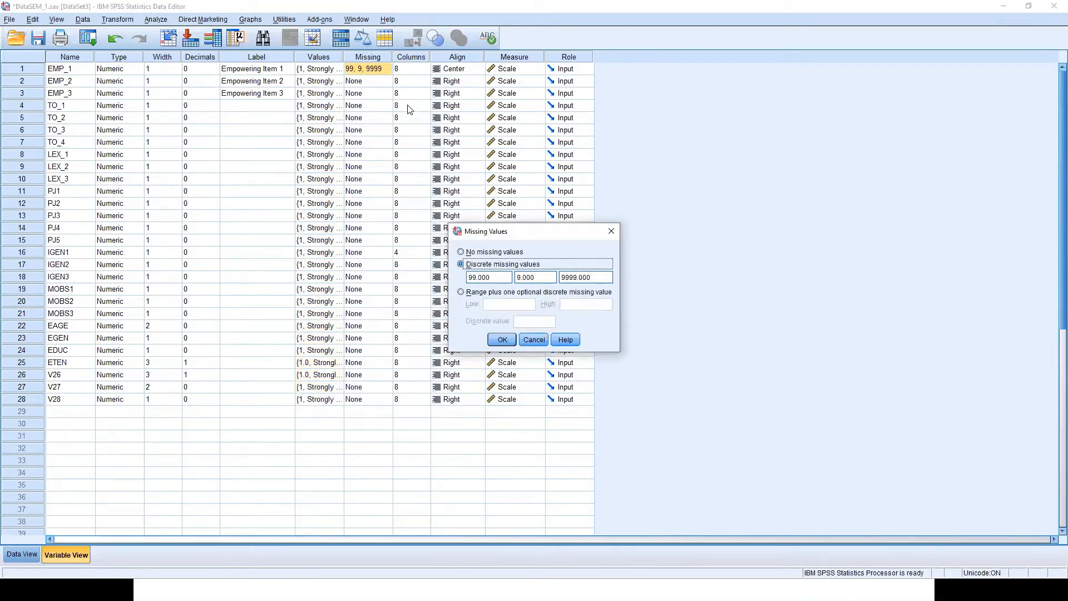
pyautogui.press('Return')
pyautogui.click(361, 84)
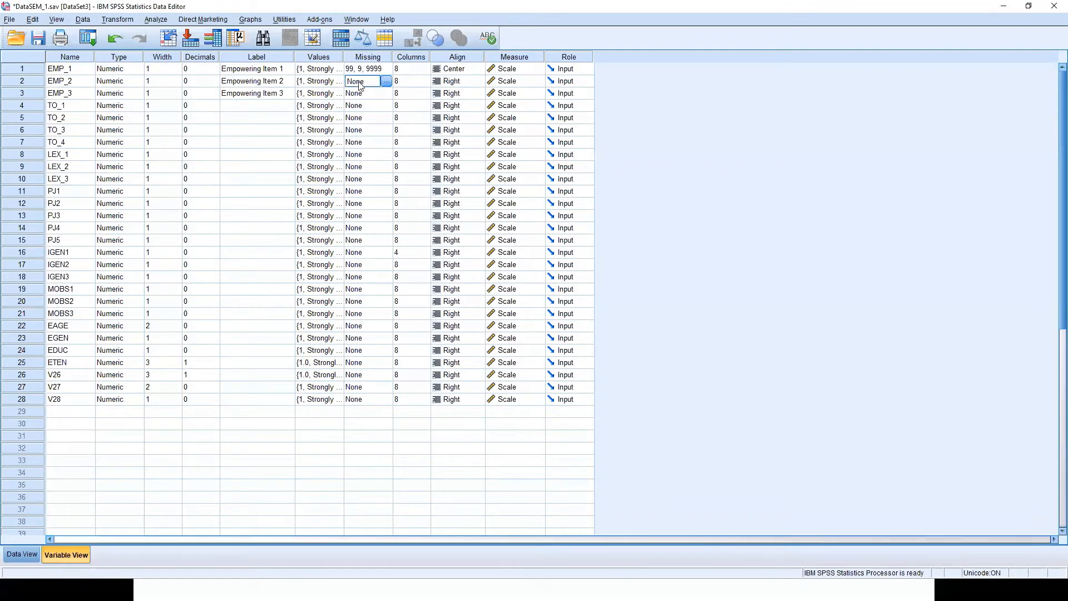
pyautogui.write('99, 9, 9999')
pyautogui.click(367, 95)
pyautogui.write('99, 9, 9999')
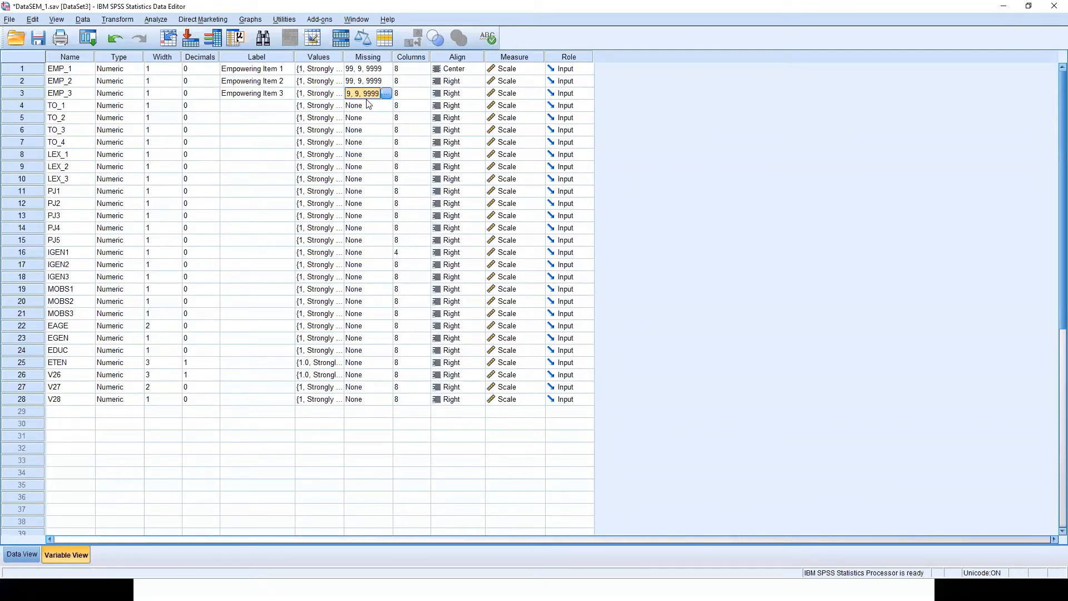
pyautogui.click(368, 105)
pyautogui.hotkey('ctrl', 'v')
pyautogui.moveTo(367, 75); pyautogui.dragTo(367, 138)
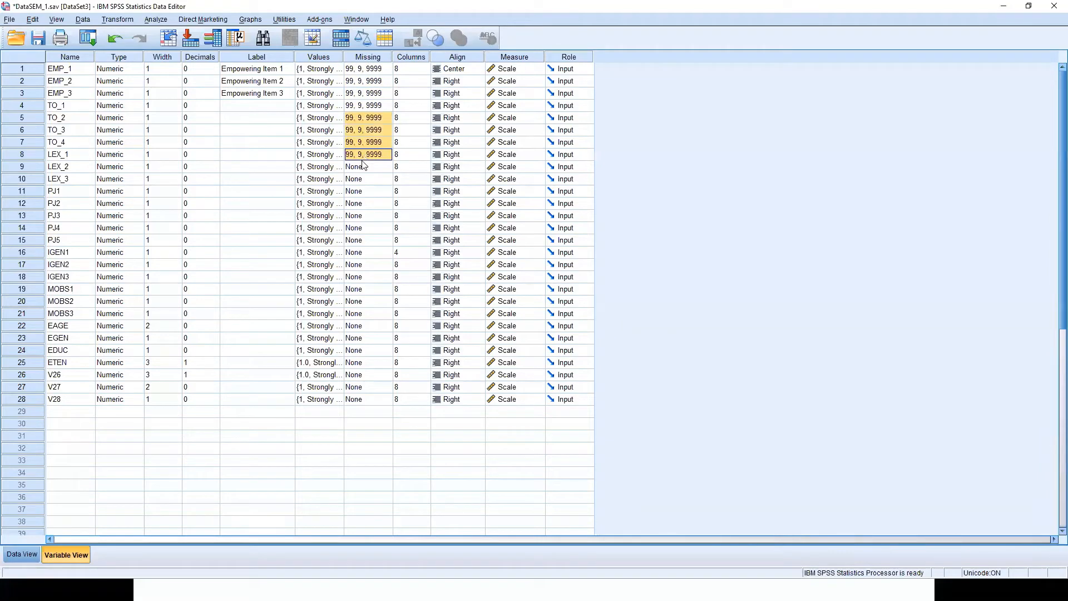
pyautogui.write('99, 9, 9999 99, 9, 9999 99, 9, 9999 99, 9, 9999')
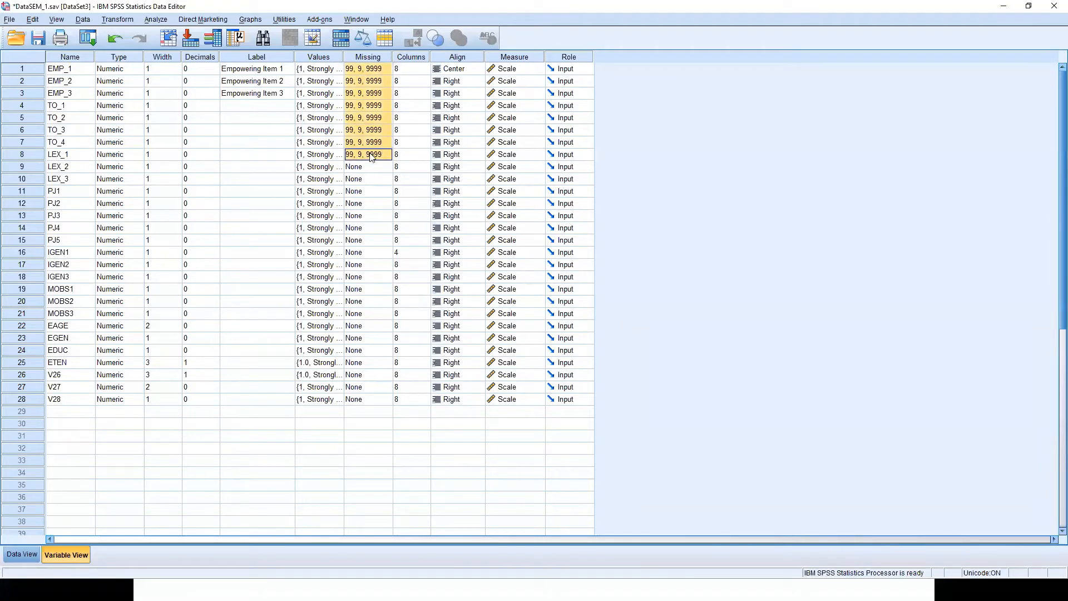
# Paste the missing values 99, 9, 9999 into all remaining variables from LEX_2 through V28.
pyautogui.moveTo(371, 166); pyautogui.dragTo(372, 250)
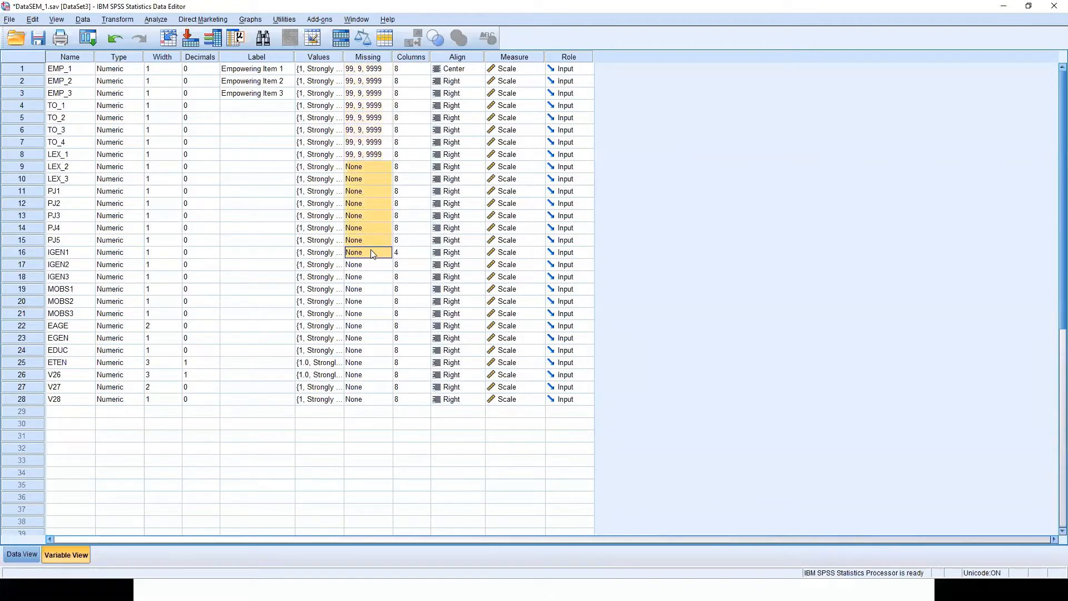
pyautogui.write('99, 9, 9999 99, 9, 9999 99, 9, 9999 99, 9, 9999 99, 9, 9999 99, 9, 9999 99, 9, 9999 99, 9, 9999')
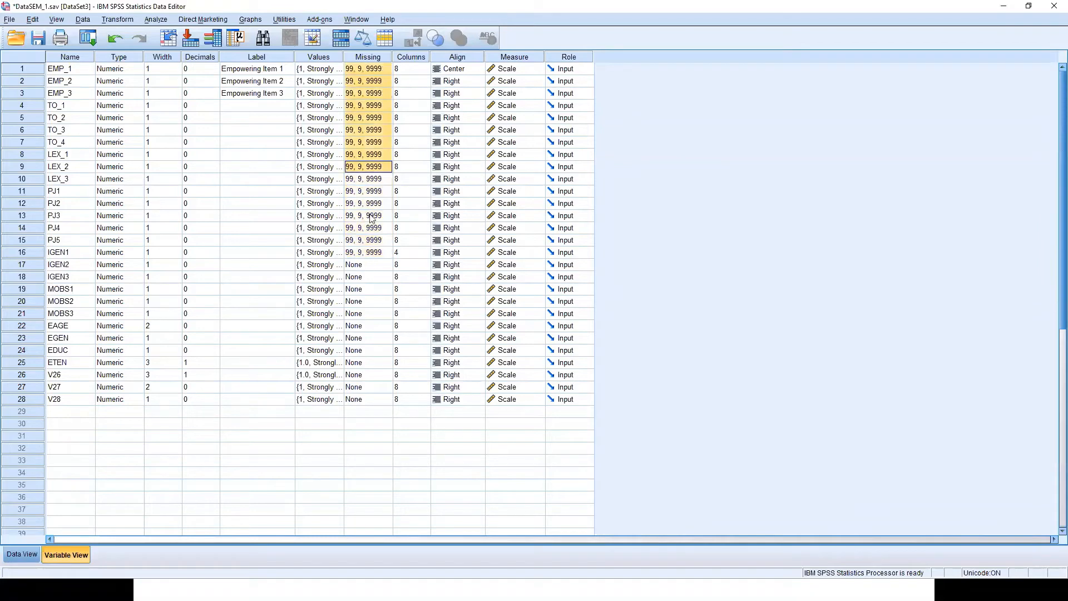
pyautogui.moveTo(369, 264); pyautogui.dragTo(368, 406)
pyautogui.hotkey('ctrl', 'v')
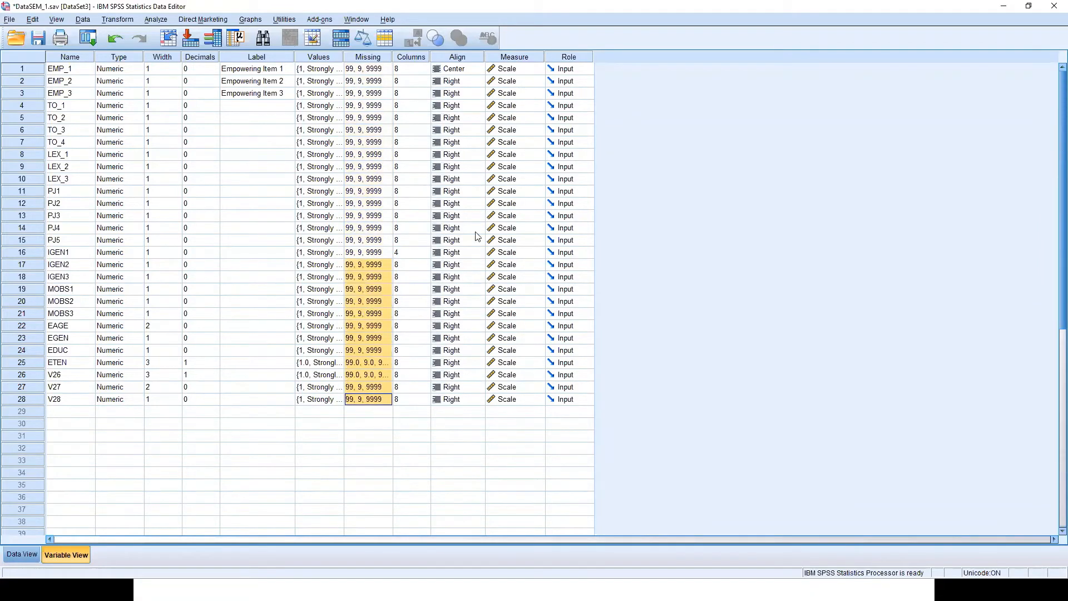
# Copy the Center alignment of EMP_1 to EMP_2, EMP_3 and TO_1.
pyautogui.click(461, 68)
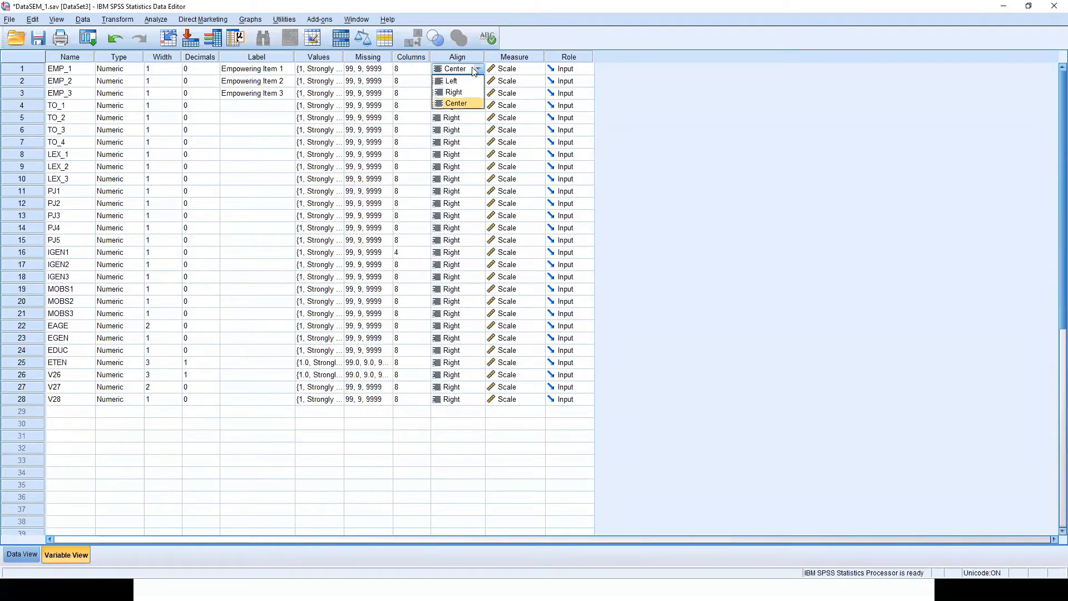
pyautogui.click(476, 70)
pyautogui.click(472, 79)
pyautogui.write('Center')
pyautogui.click(466, 96)
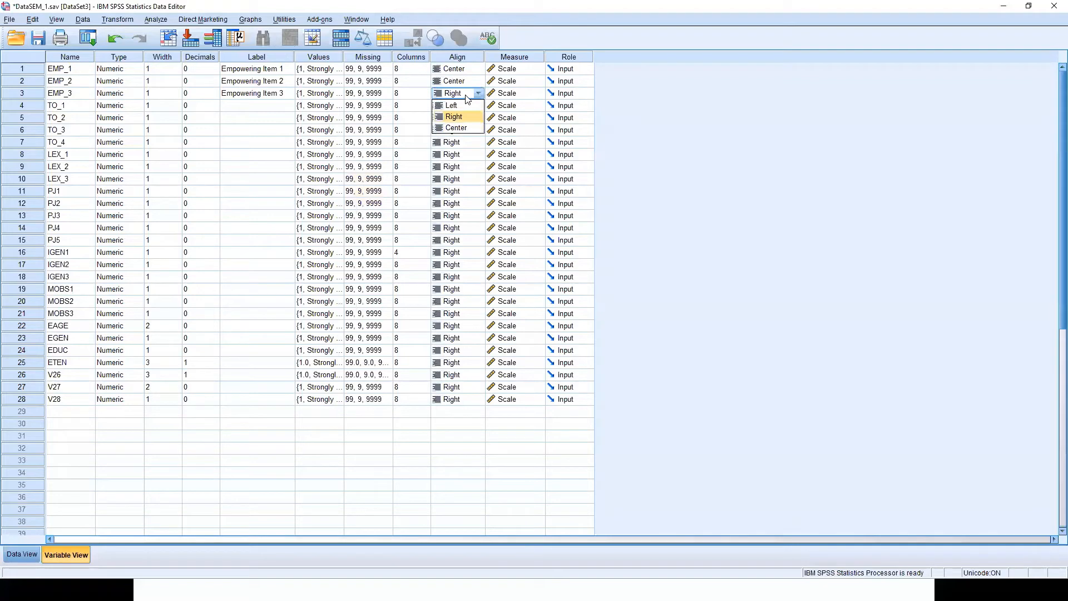
pyautogui.hotkey('ctrl', 'v')
pyautogui.click(455, 106)
pyautogui.hotkey('ctrl', 'v')
# Apply Center alignment to all remaining variables from TO_2 through V28 by copying it in blocks.
pyautogui.moveTo(460, 69); pyautogui.dragTo(452, 206)
pyautogui.hotkey('ctrl', 'v')
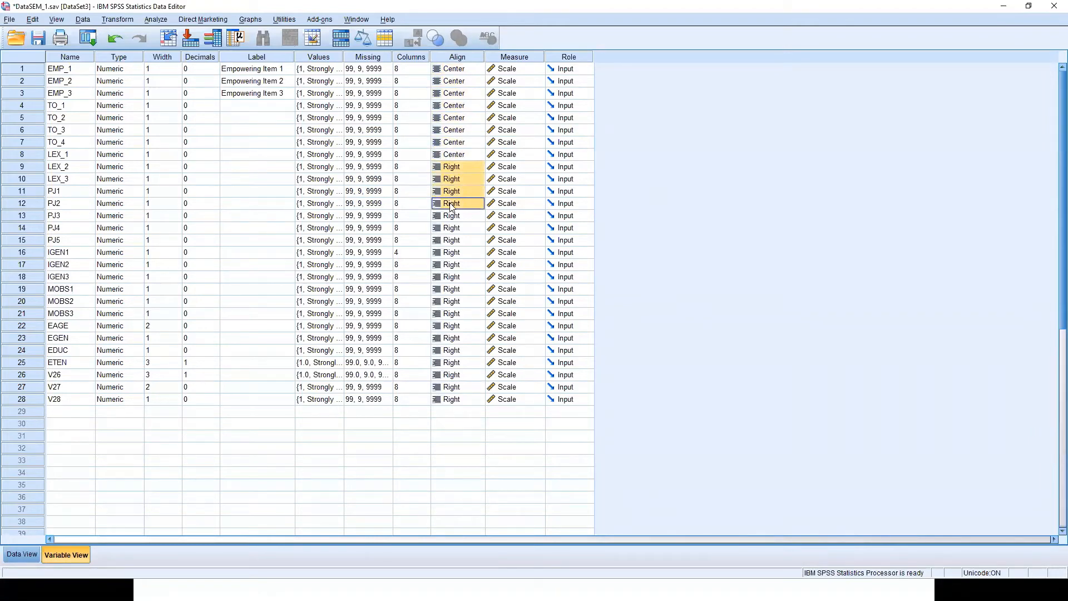
pyautogui.hotkey('ctrl', 'v')
pyautogui.moveTo(456, 69); pyautogui.dragTo(449, 399)
pyautogui.hotkey('ctrl', 'v')
pyautogui.hotkey('ctrl', 'v')
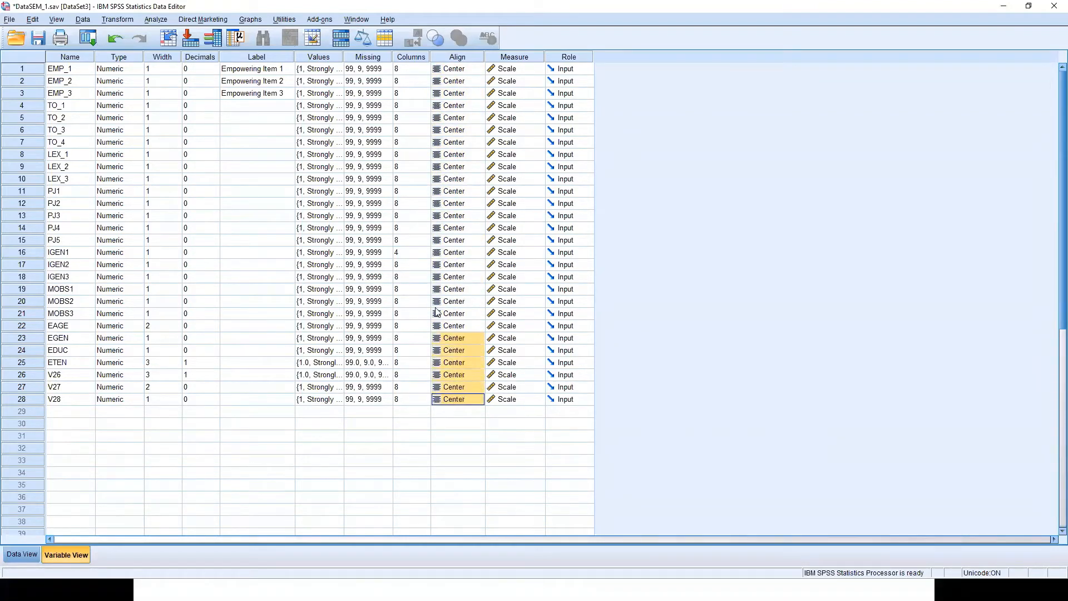
# Set the column display width of IGEN1 to 8 to match the other variables.
pyautogui.click(400, 71)
pyautogui.doubleClick(399, 252)
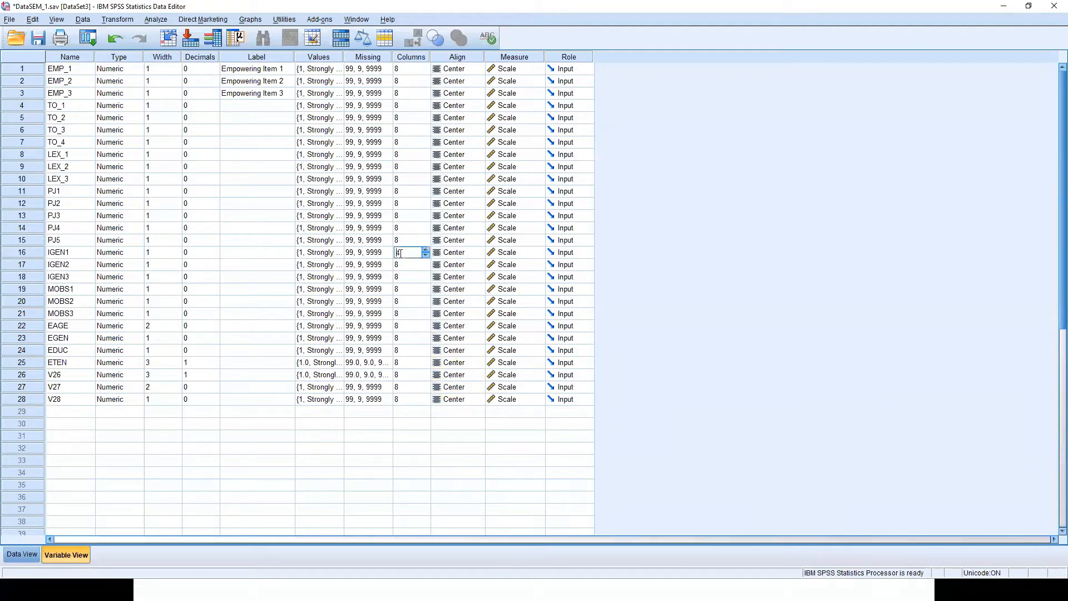
pyautogui.write('8')
pyautogui.press('Tab')
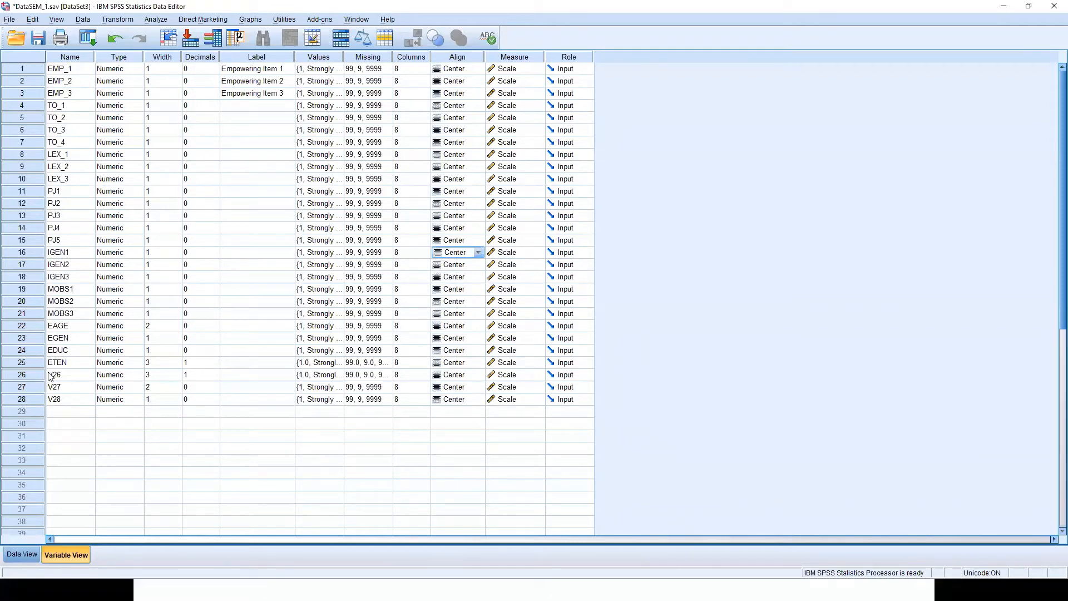
# Delete the three unneeded variables V26, V27 and V28 from the dataset.
pyautogui.click(31, 379)
pyautogui.moveTo(30, 379); pyautogui.dragTo(31, 398)
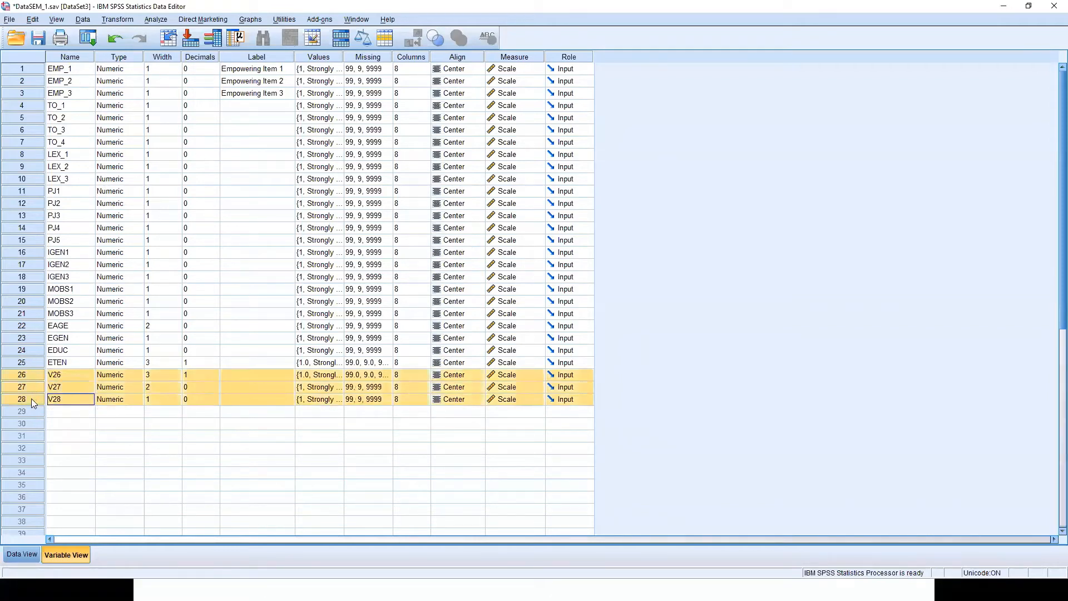
pyautogui.rightClick(30, 401)
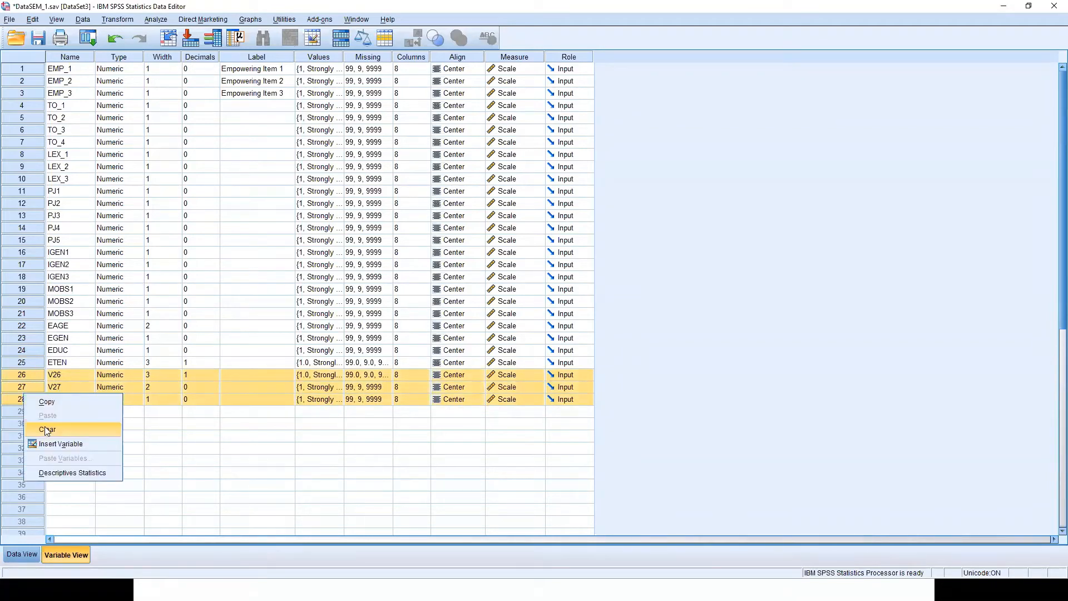
pyautogui.click(49, 429)
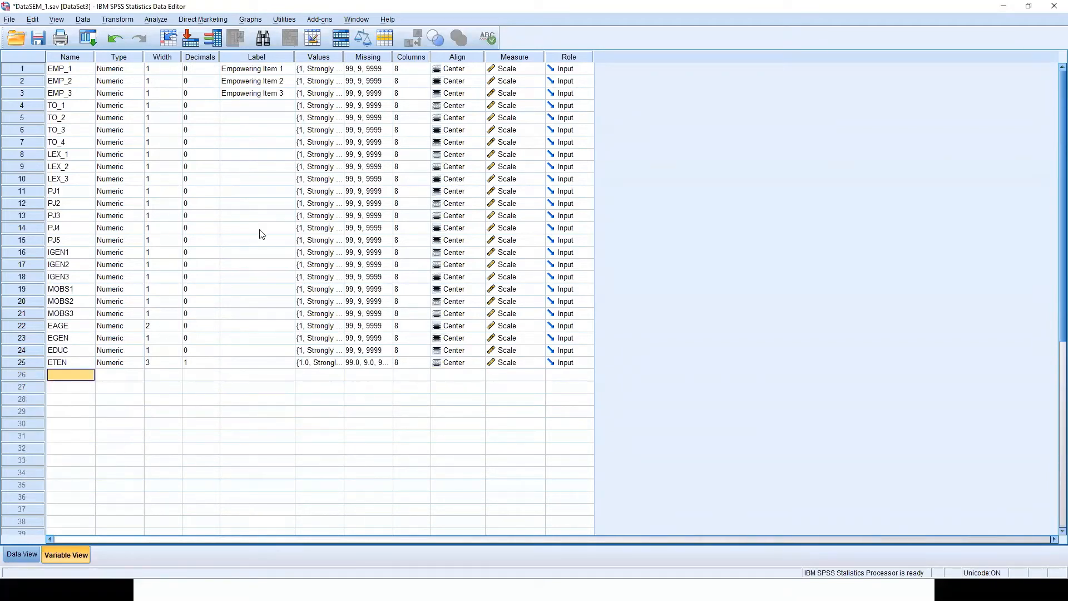
# Save the dataset and check the data grid across to the last variable, ETEN.
pyautogui.click(207, 205)
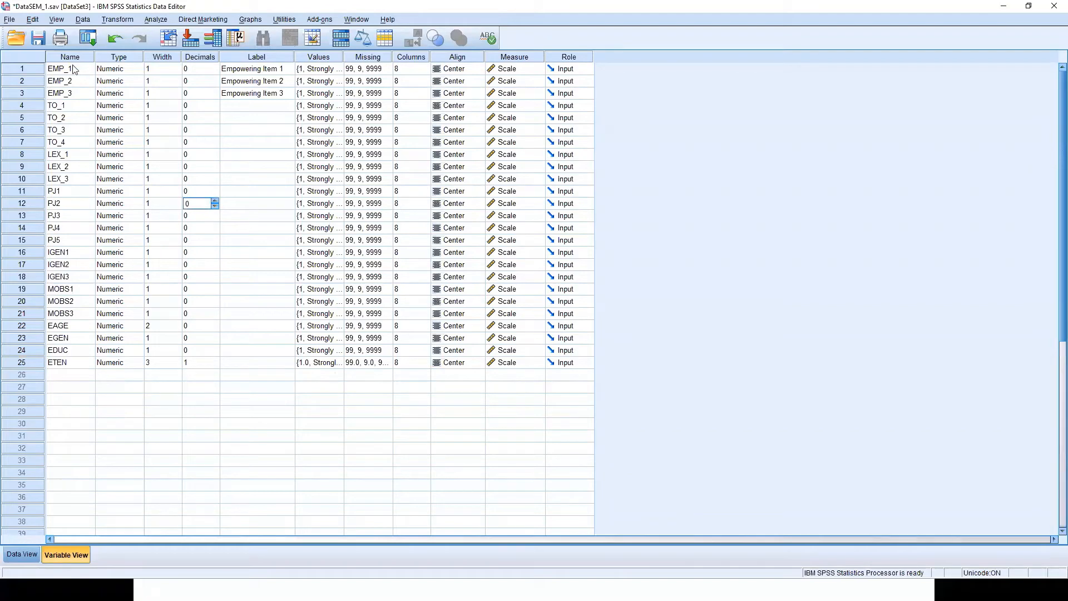
pyautogui.hotkey('ctrl', 's')
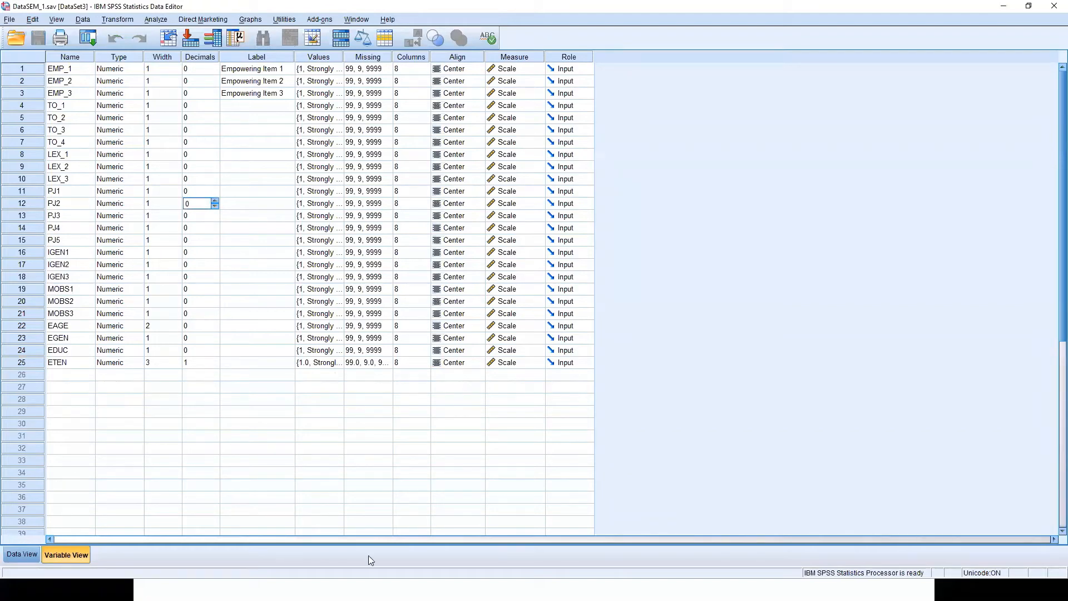
pyautogui.click(22, 554)
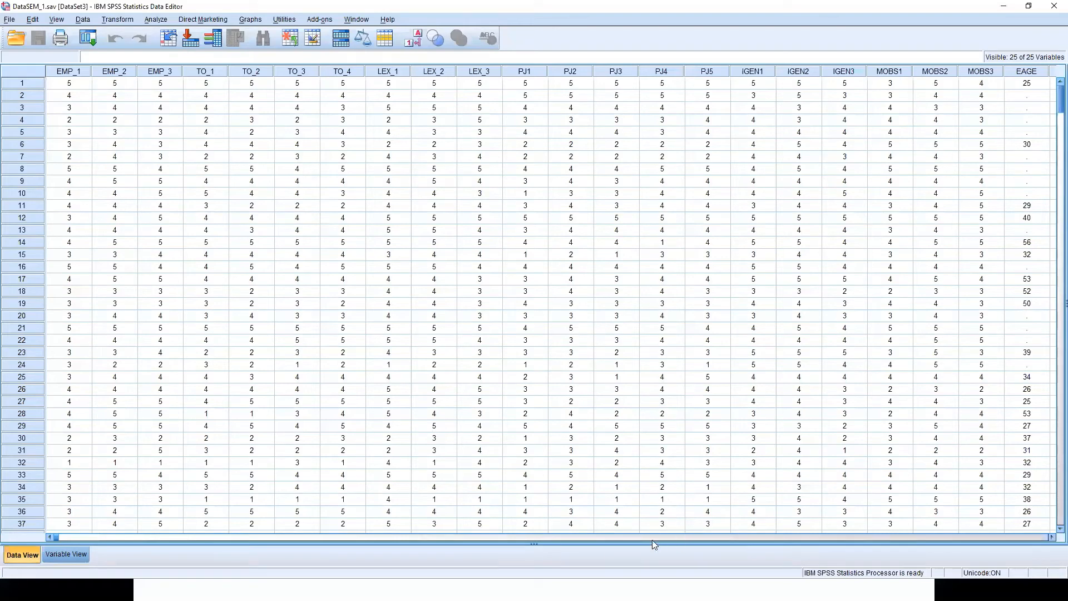
pyautogui.click(61, 537)
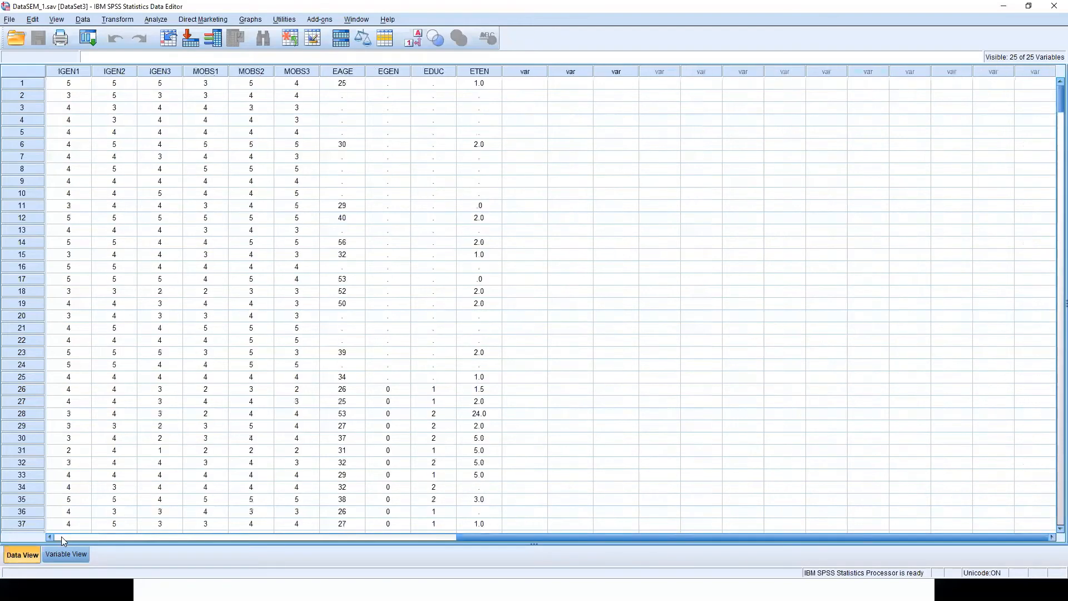
# Open Survey.docx in Word and examine the ten Leadership items by subscale: Empowering, Task-orientation and Leading-by-example.
pyautogui.click(397, 537)
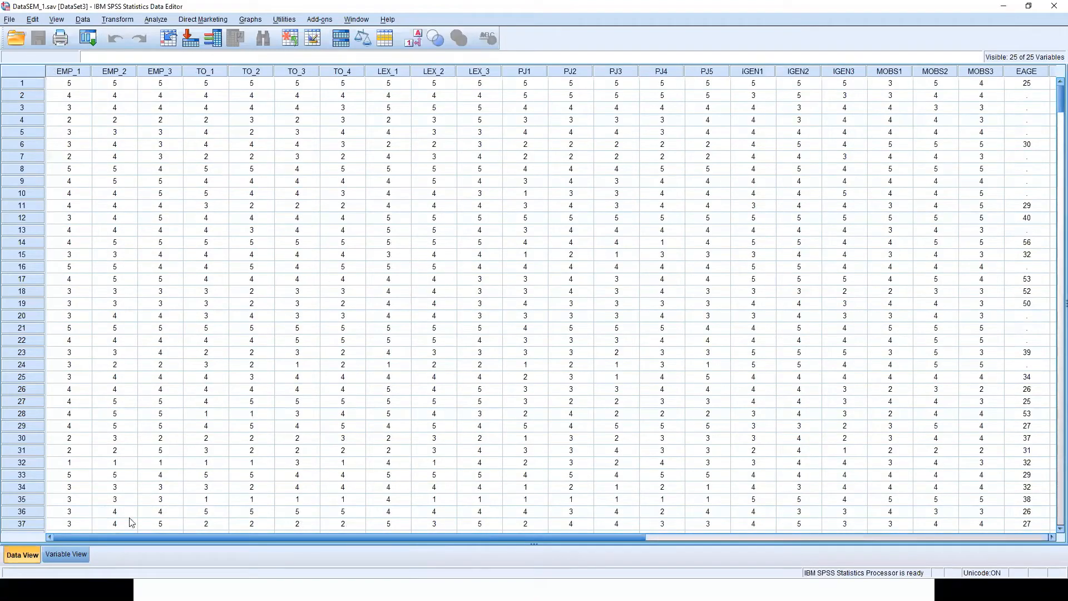
pyautogui.hotkey('alt', 'Tab')
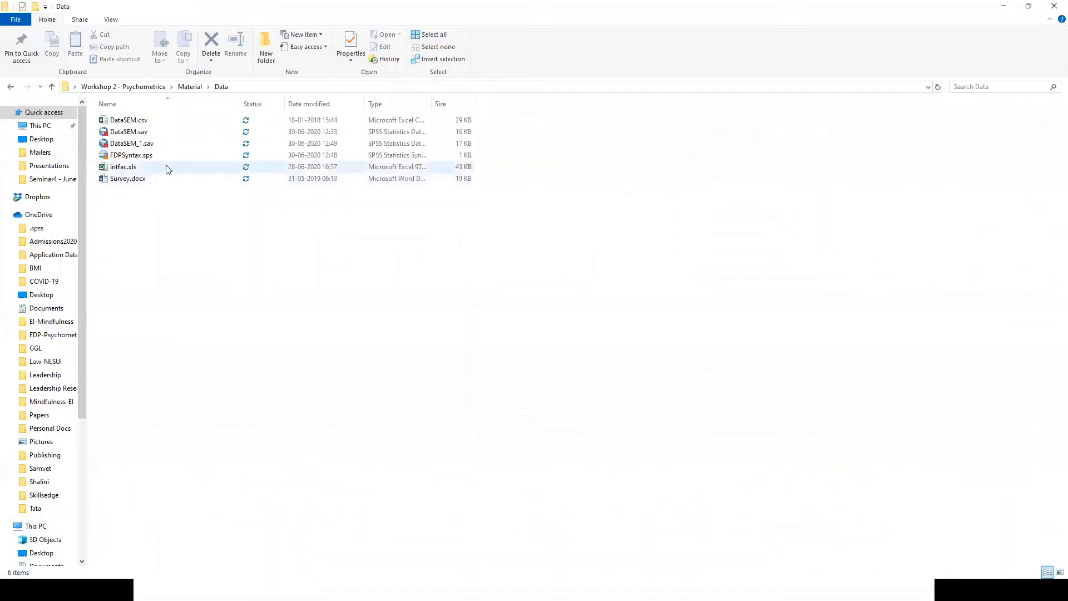
pyautogui.doubleClick(170, 179)
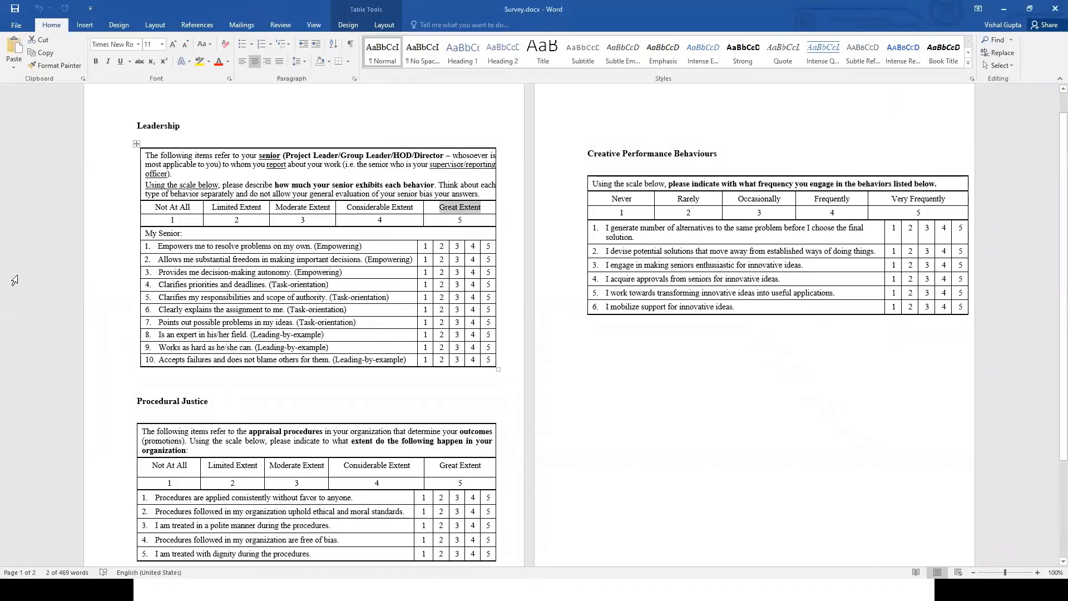
pyautogui.moveTo(152, 247); pyautogui.dragTo(378, 360)
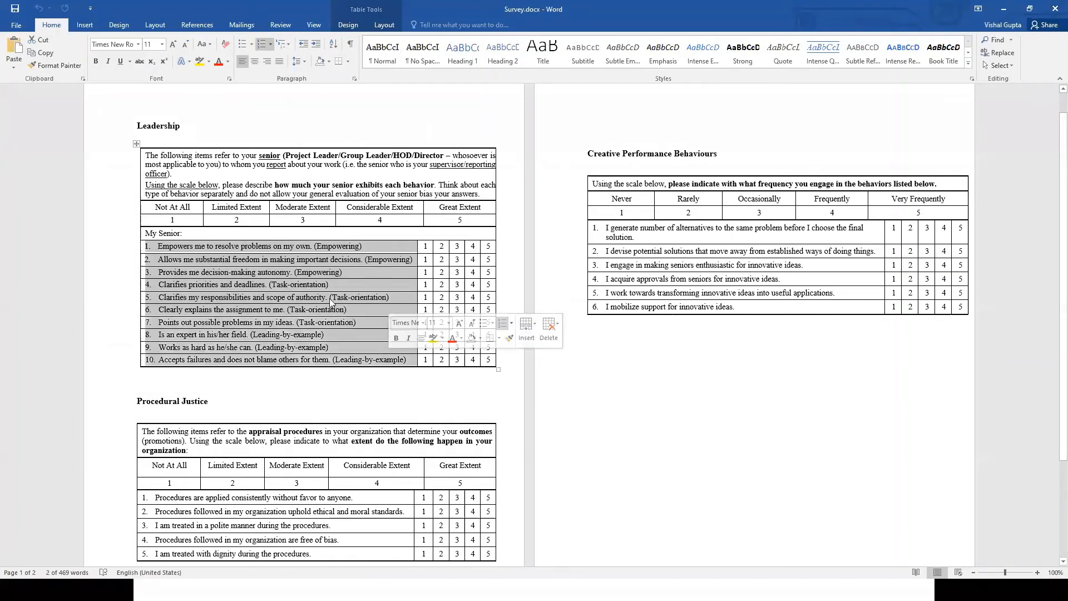
pyautogui.click(322, 250)
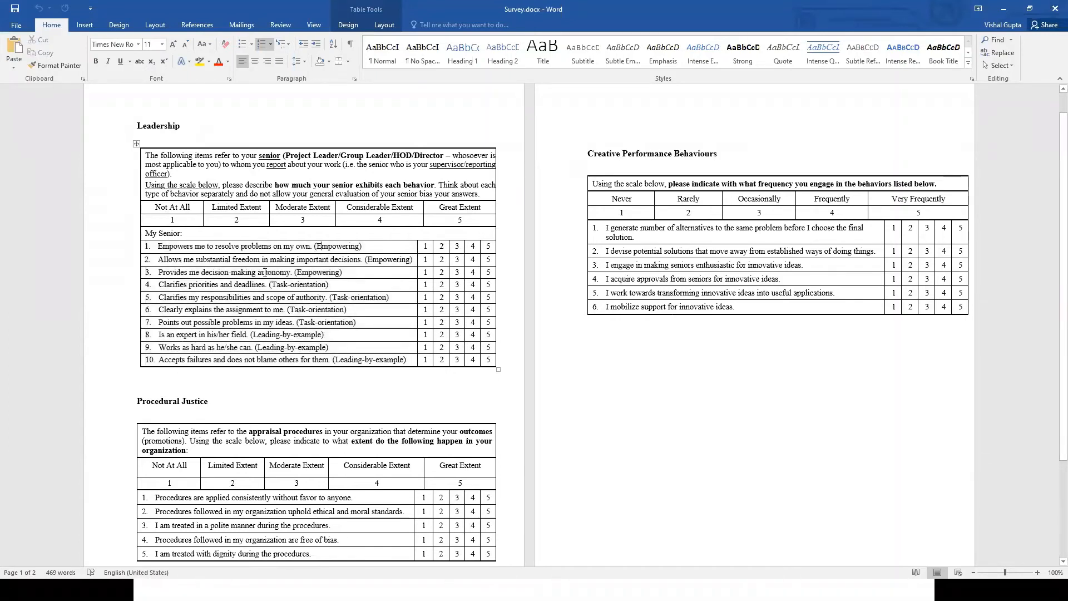
pyautogui.moveTo(323, 250); pyautogui.dragTo(379, 273)
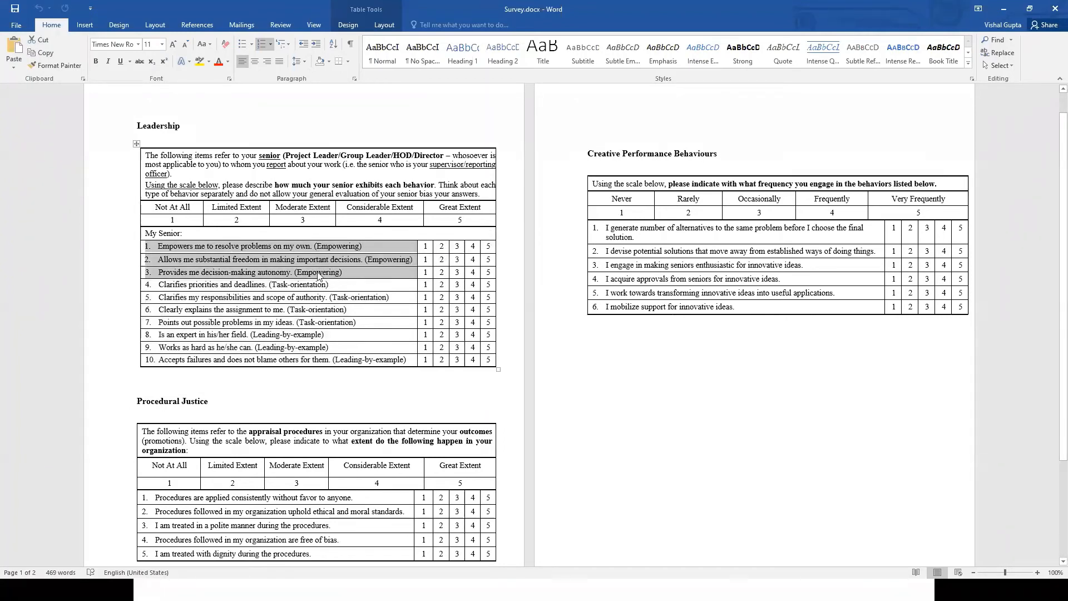
pyautogui.moveTo(316, 285); pyautogui.dragTo(317, 316)
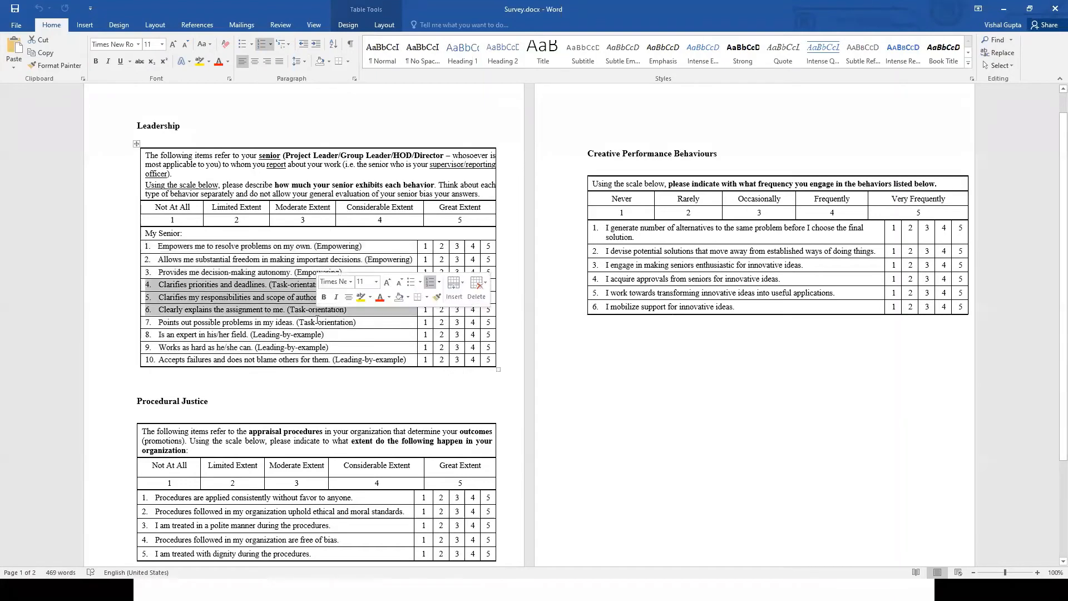
pyautogui.click(296, 285)
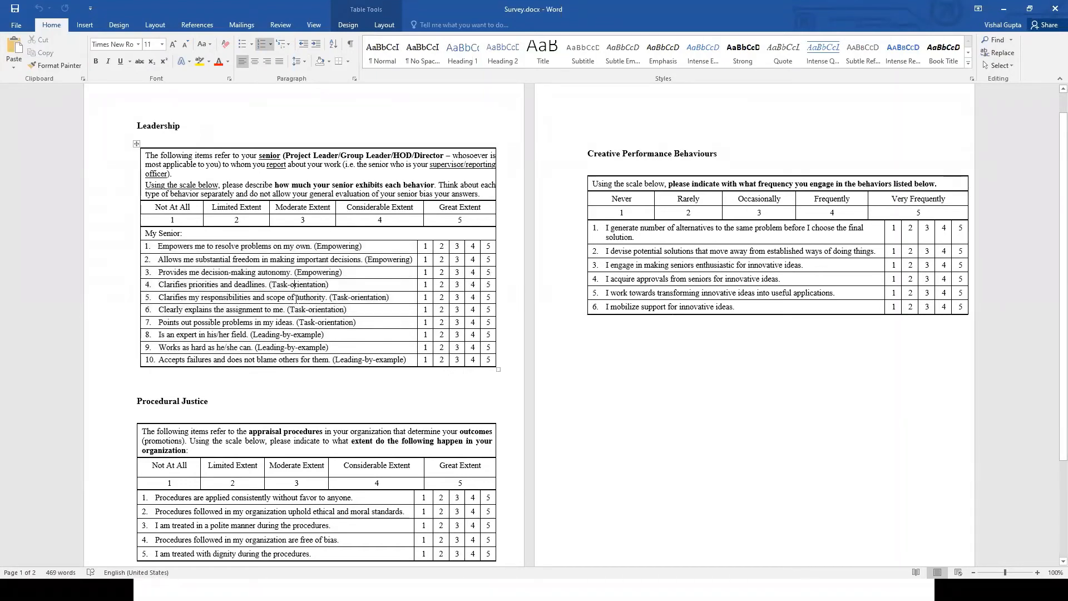
pyautogui.moveTo(293, 334); pyautogui.dragTo(319, 348)
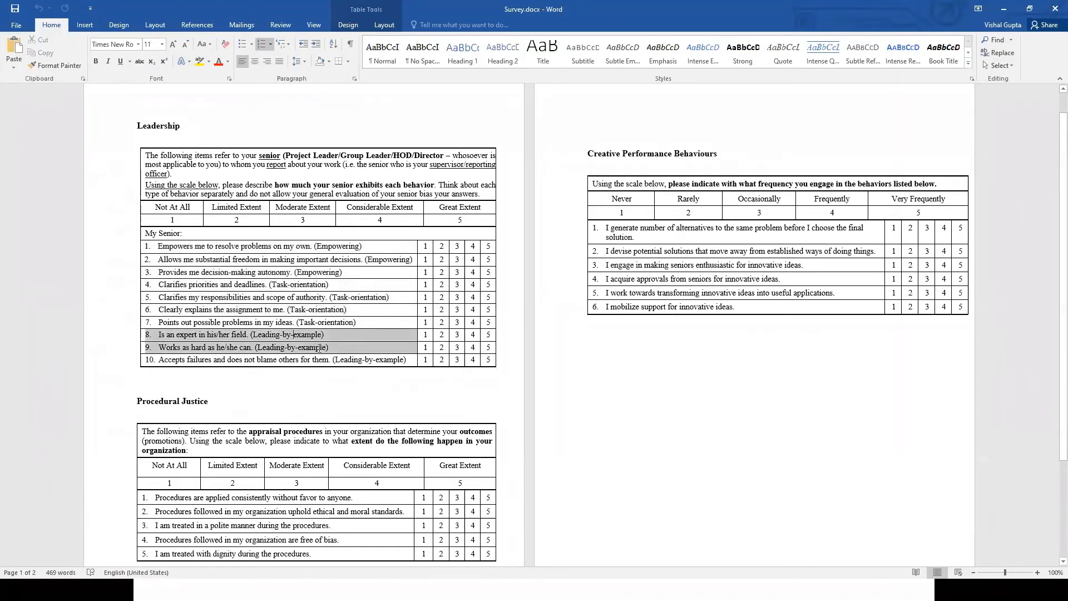
# Switch back to the SPSS dataset and highlight the leadership item columns from EMP_1 through LEX_3.
pyautogui.hotkey('alt', 'Tab')
pyautogui.hotkey('alt', 'Tab')
pyautogui.hotkey('alt', 'Tab')
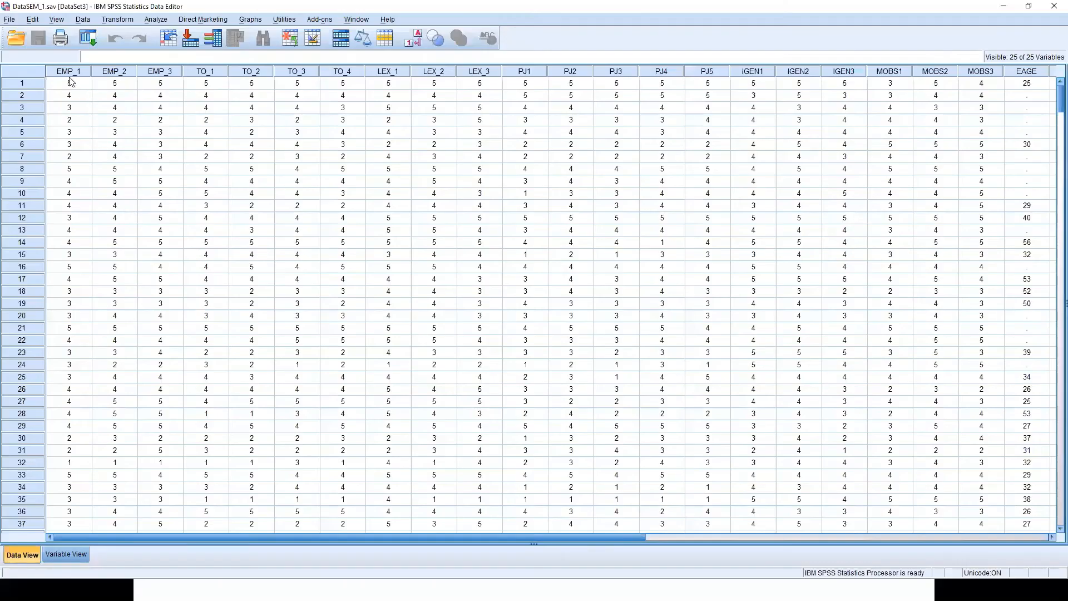
pyautogui.moveTo(70, 74); pyautogui.dragTo(486, 74)
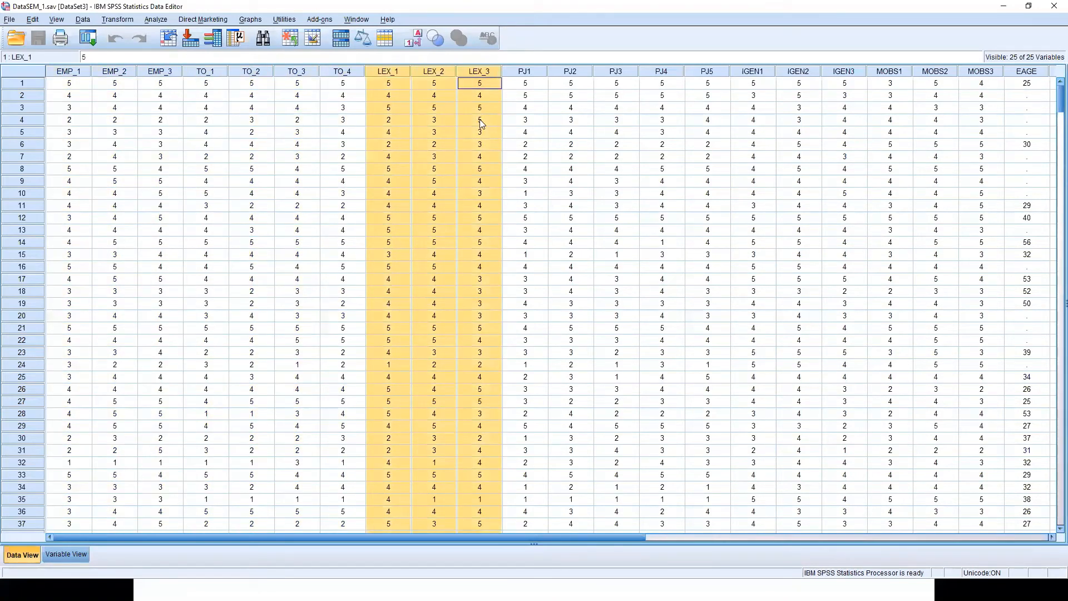
pyautogui.click(155, 20)
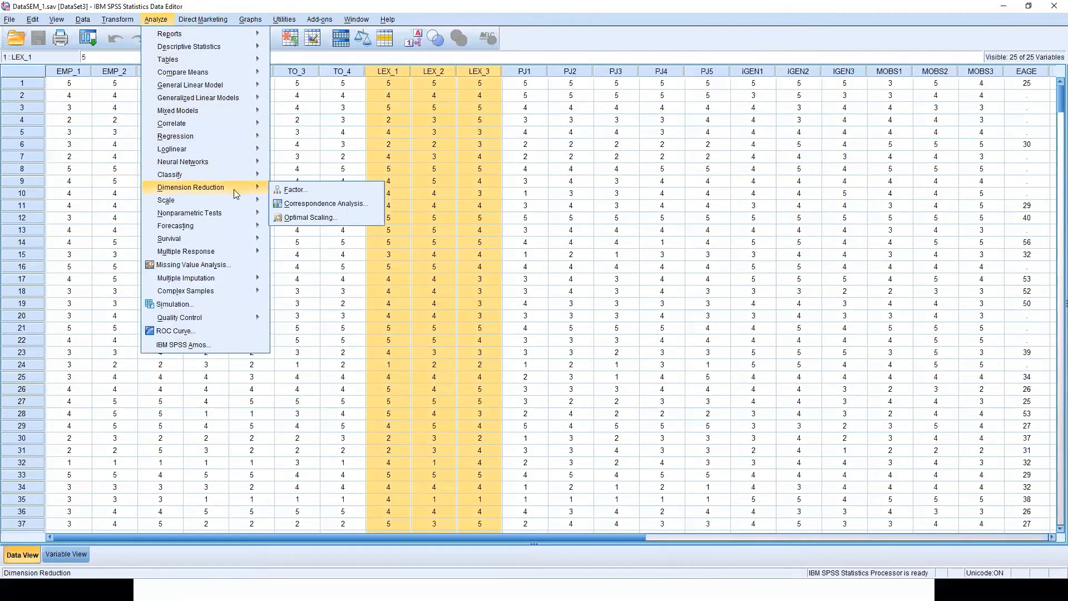
pyautogui.moveTo(235, 197)
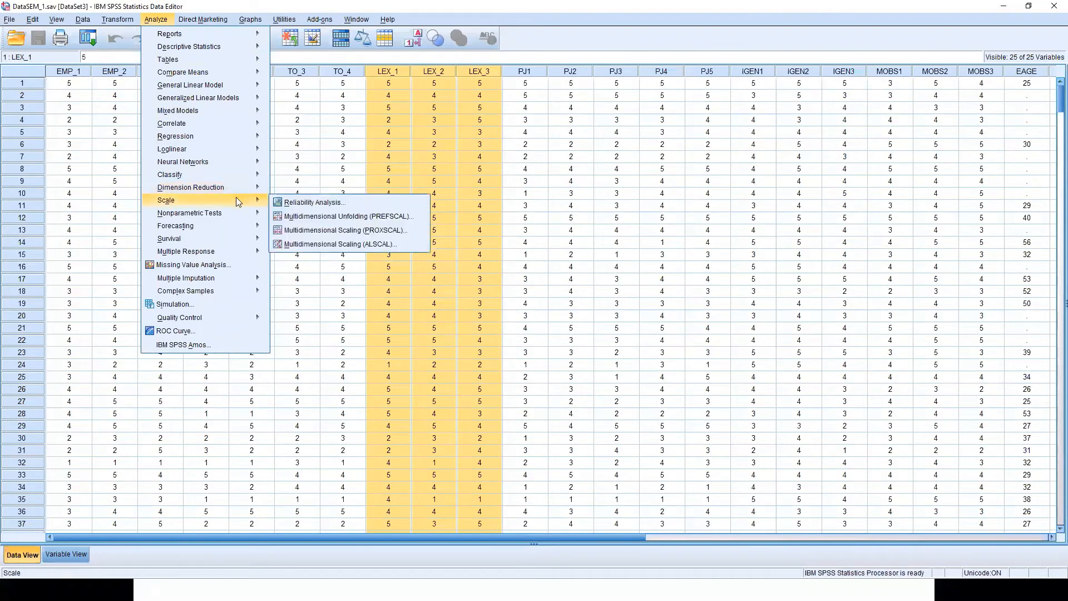
pyautogui.click(303, 203)
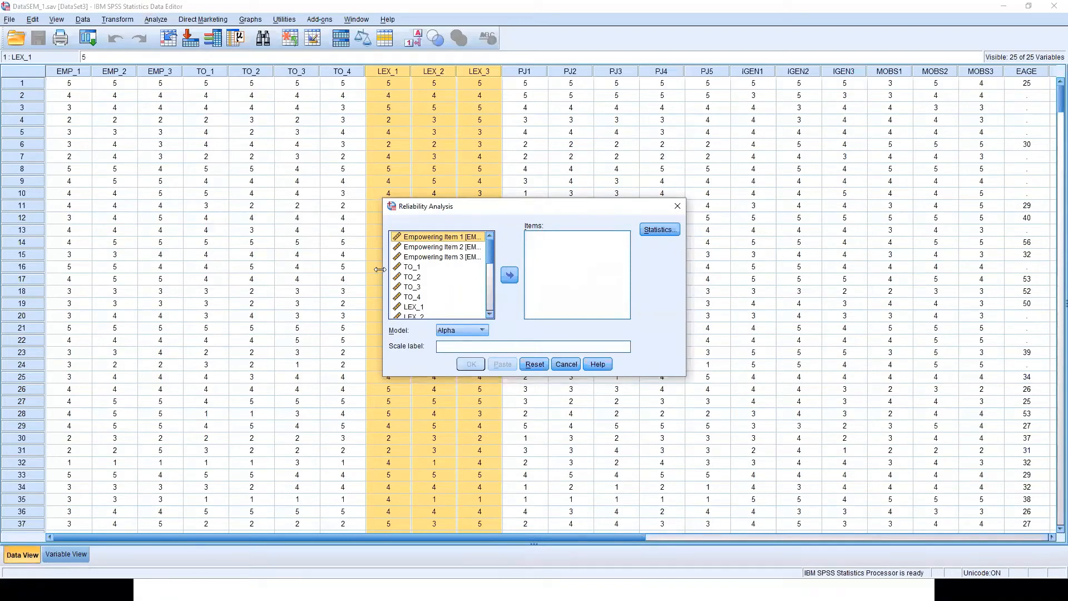
pyautogui.moveTo(380, 269); pyautogui.dragTo(235, 270)
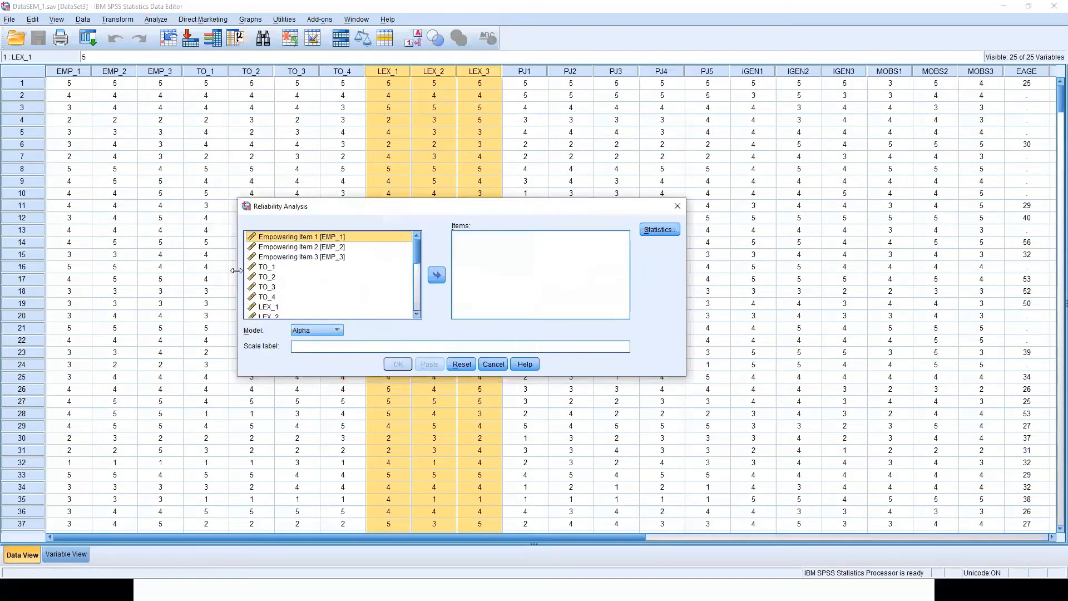
pyautogui.keyDown('shift'); pyautogui.click(303, 248); pyautogui.keyUp('shift')
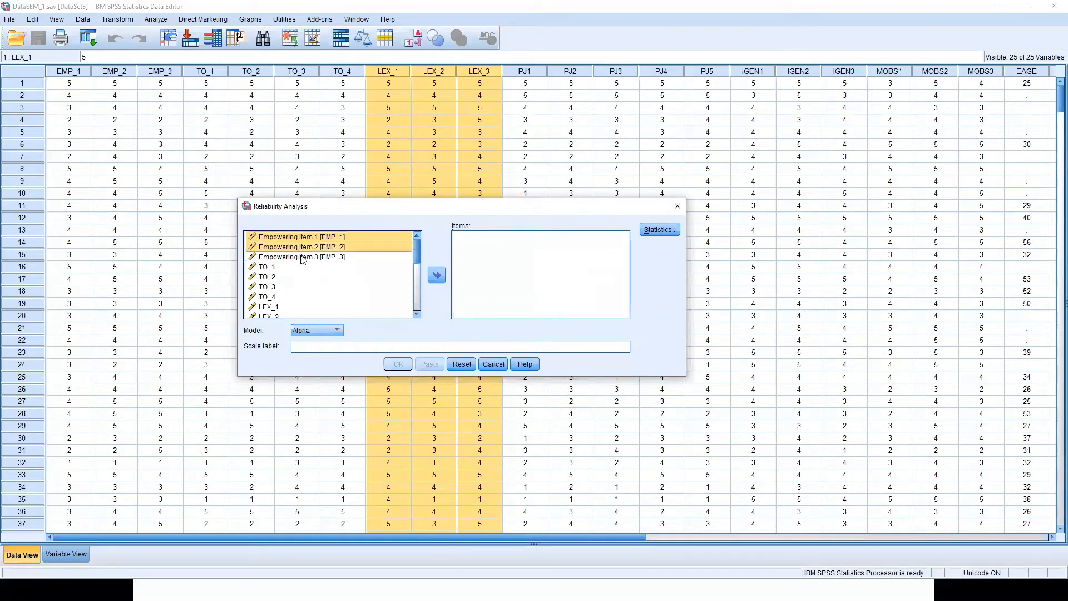
pyautogui.keyDown('shift'); pyautogui.click(290, 277); pyautogui.keyUp('shift')
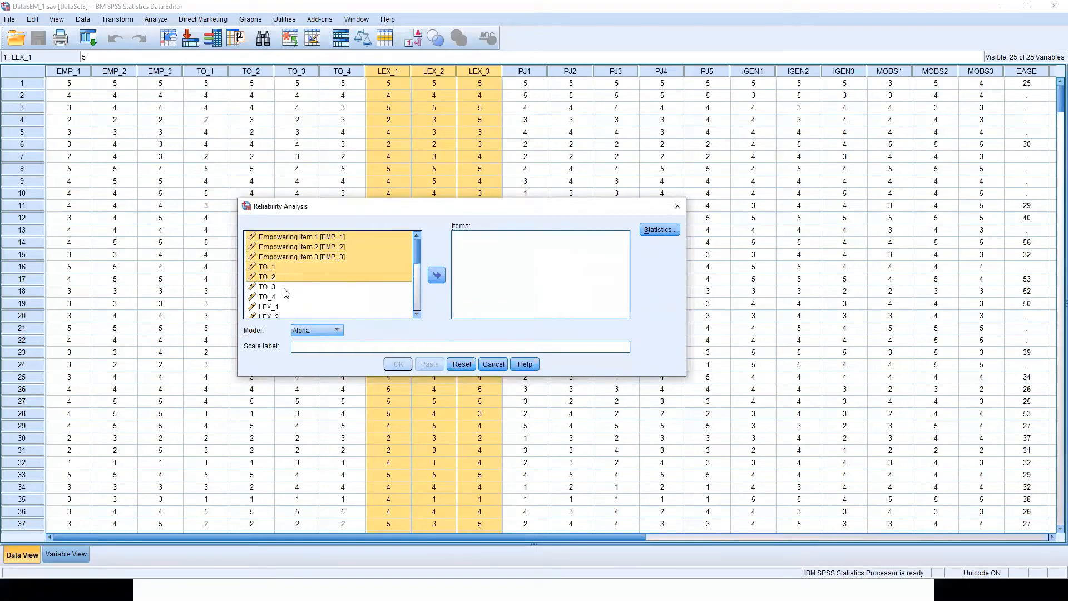
pyautogui.keyDown('shift'); pyautogui.click(285, 288); pyautogui.keyUp('shift')
pyautogui.keyDown('shift'); pyautogui.click(285, 295); pyautogui.keyUp('shift')
pyautogui.scroll(-1, 285, 301)
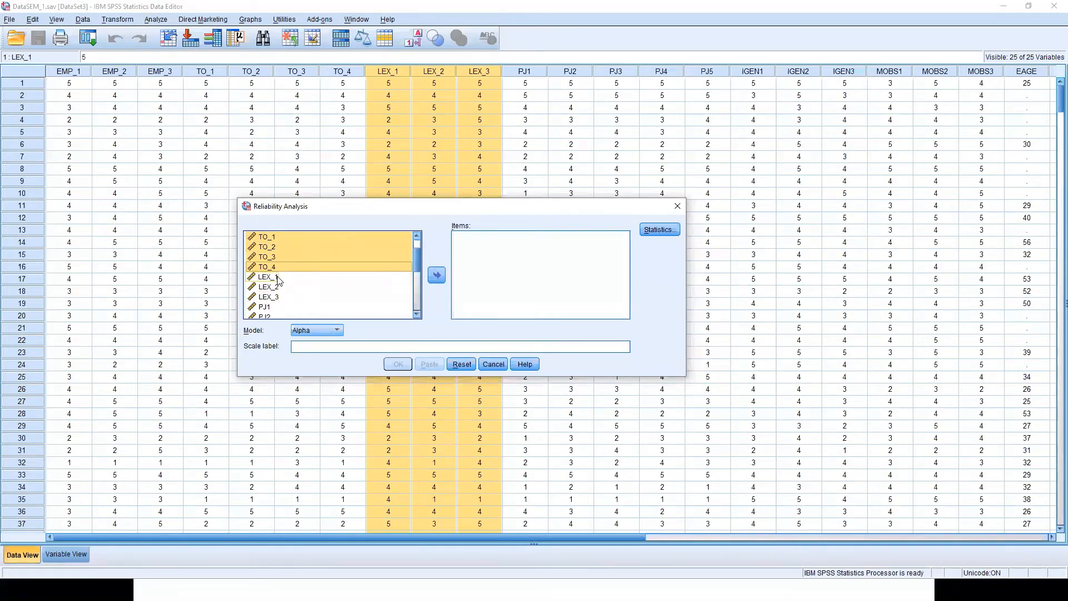
pyautogui.keyDown('shift'); pyautogui.click(277, 295); pyautogui.keyUp('shift')
pyautogui.click(437, 274)
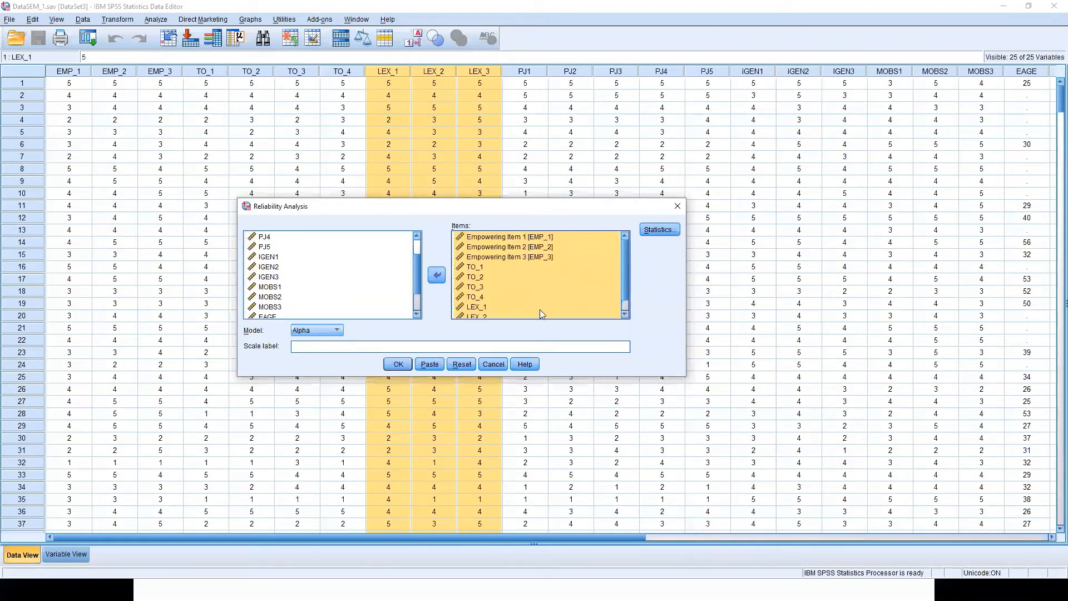
pyautogui.hotkey('alt', 'Tab')
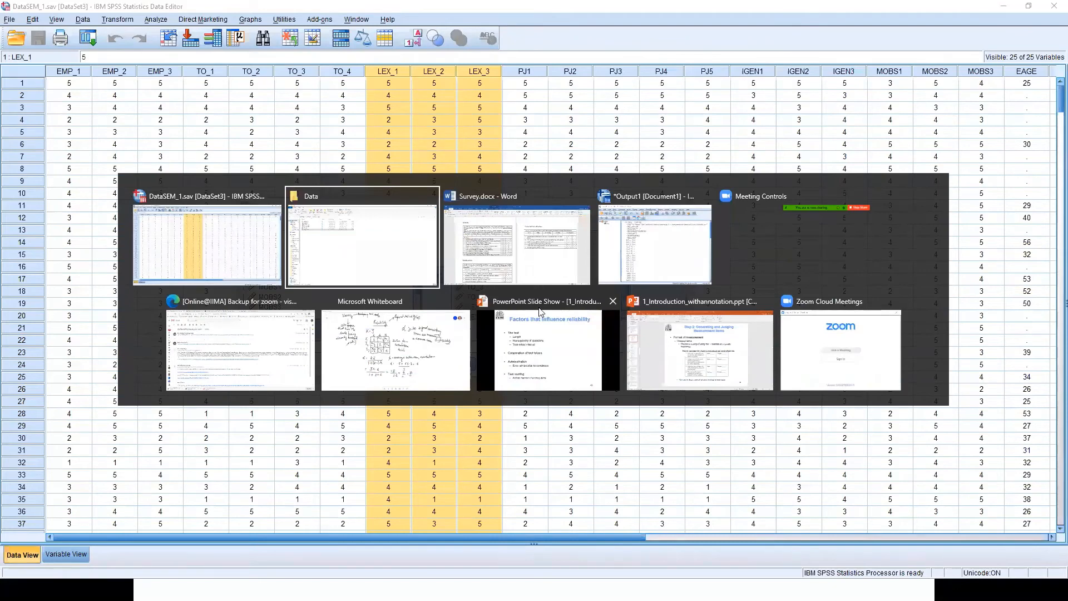
pyautogui.hotkey('alt', 'shift', 'Tab')
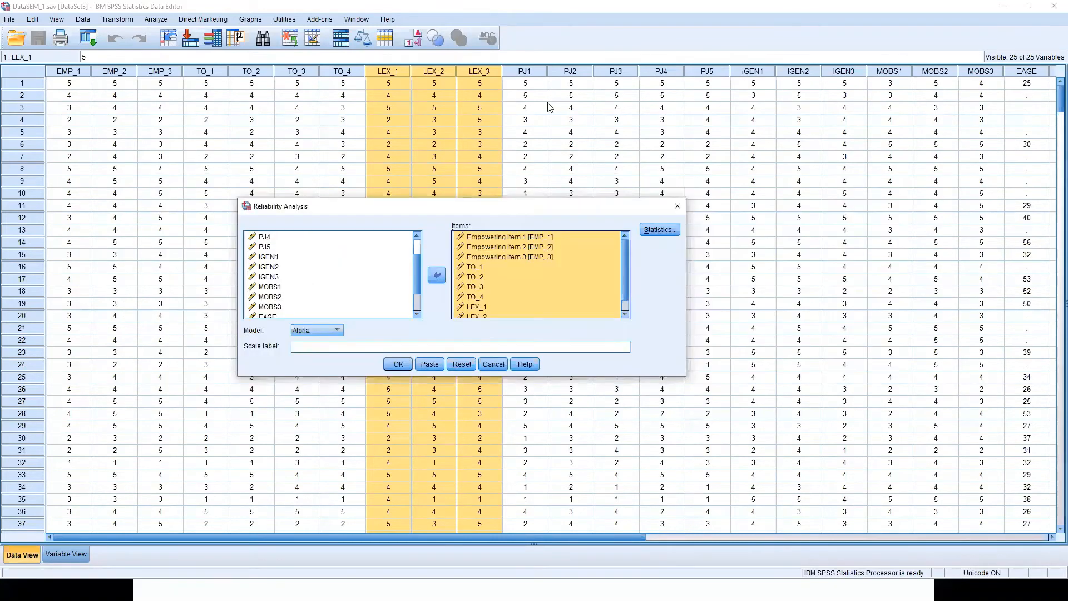
pyautogui.click(568, 28)
pyautogui.hotkey('alt', 'Tab')
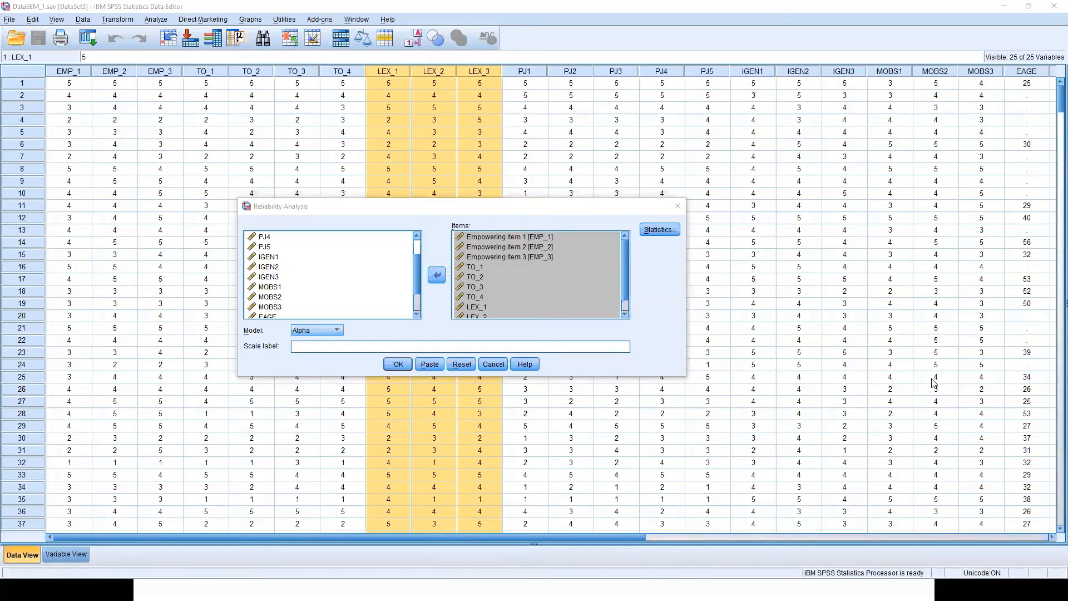
pyautogui.click(493, 364)
# Correct the label of value 5 for variable EMP_1 to "Strongly Agree".
pyautogui.click(66, 555)
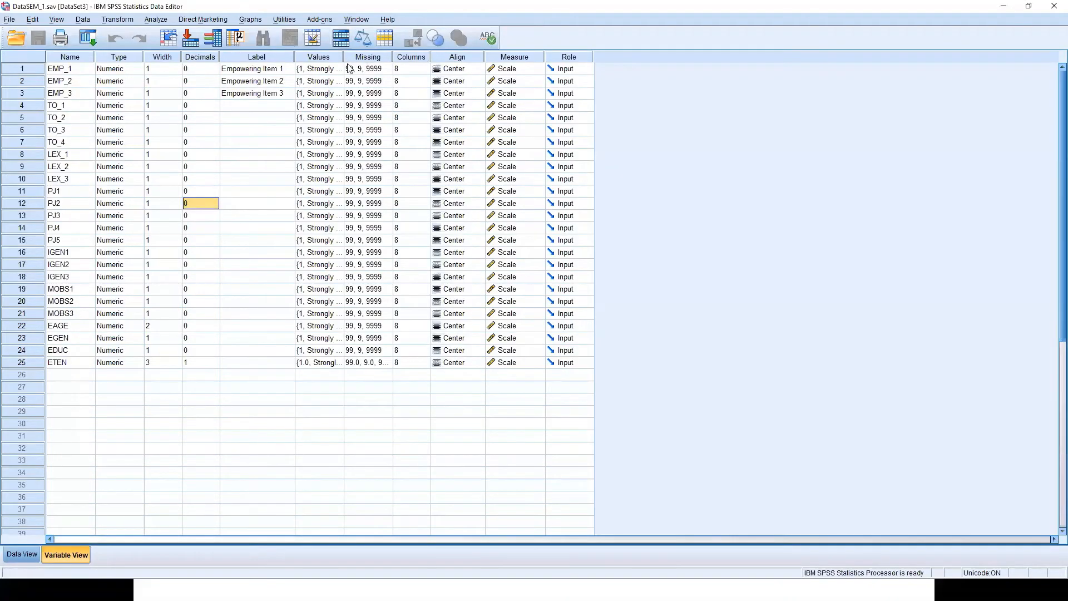
pyautogui.click(326, 69)
pyautogui.click(338, 69)
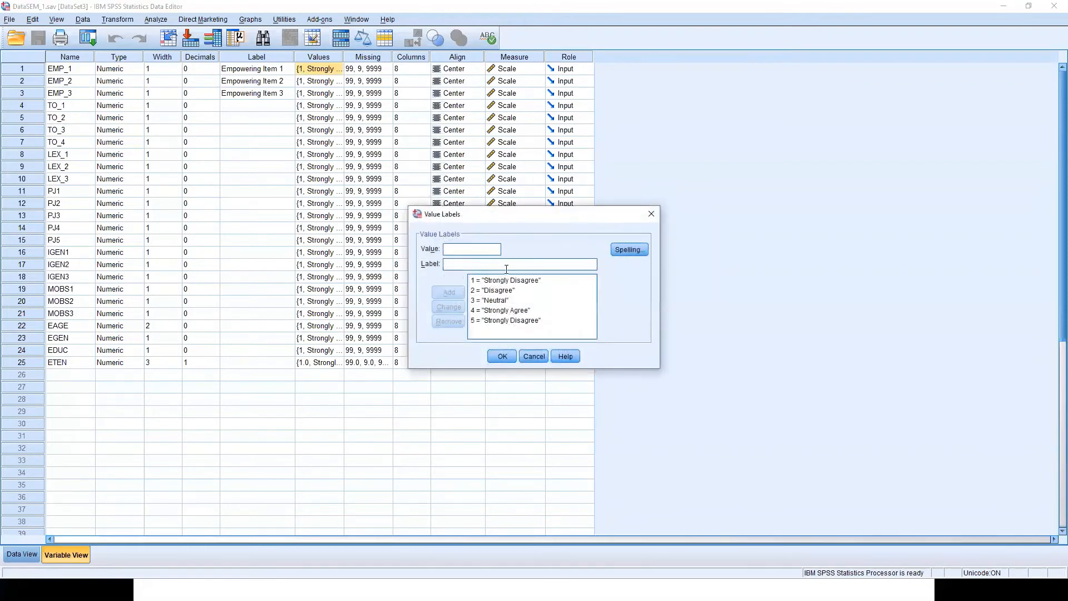
pyautogui.click(504, 321)
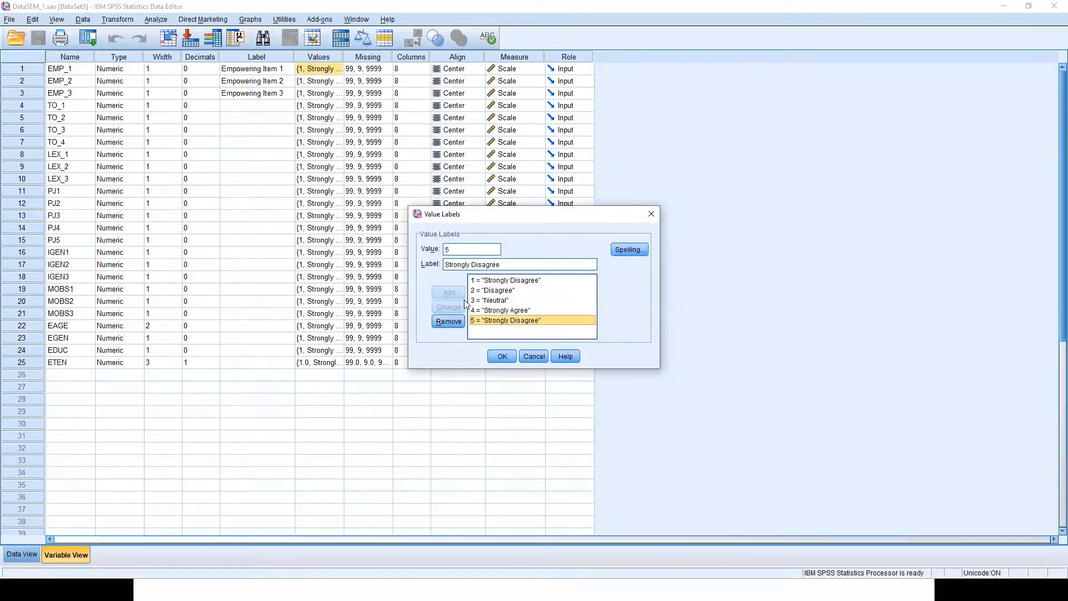
pyautogui.click(505, 265)
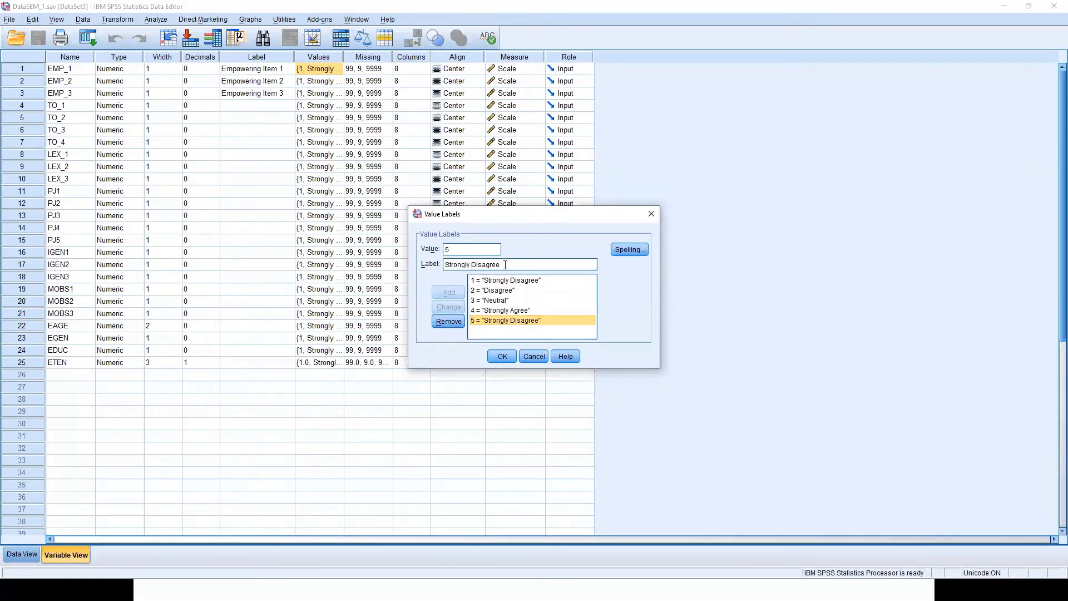
pyautogui.press('Delete')
pyautogui.press('Delete')
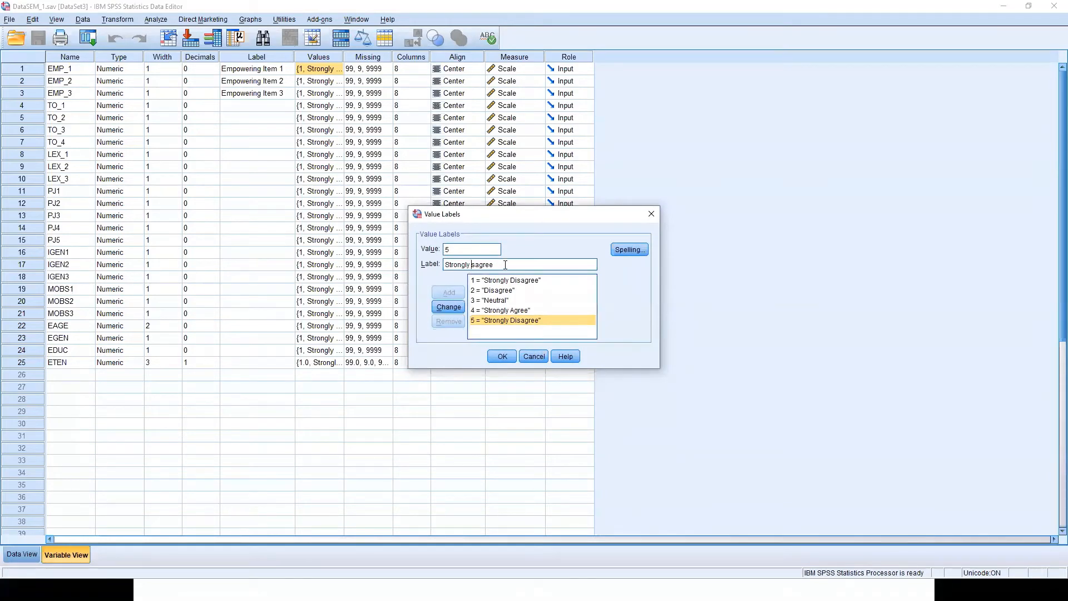
pyautogui.press('Delete')
pyautogui.press('Delete')
pyautogui.write('A')
pyautogui.click(448, 308)
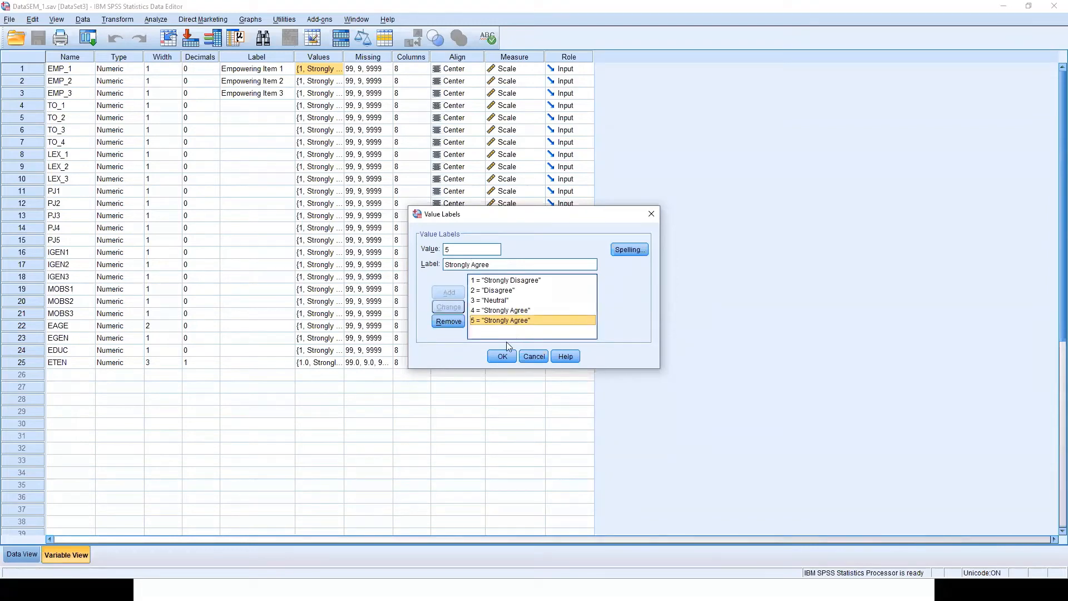
# Change the label of value 4 for EMP_1 to "Agree", apply the value labels and recheck the list.
pyautogui.click(504, 311)
pyautogui.doubleClick(471, 265)
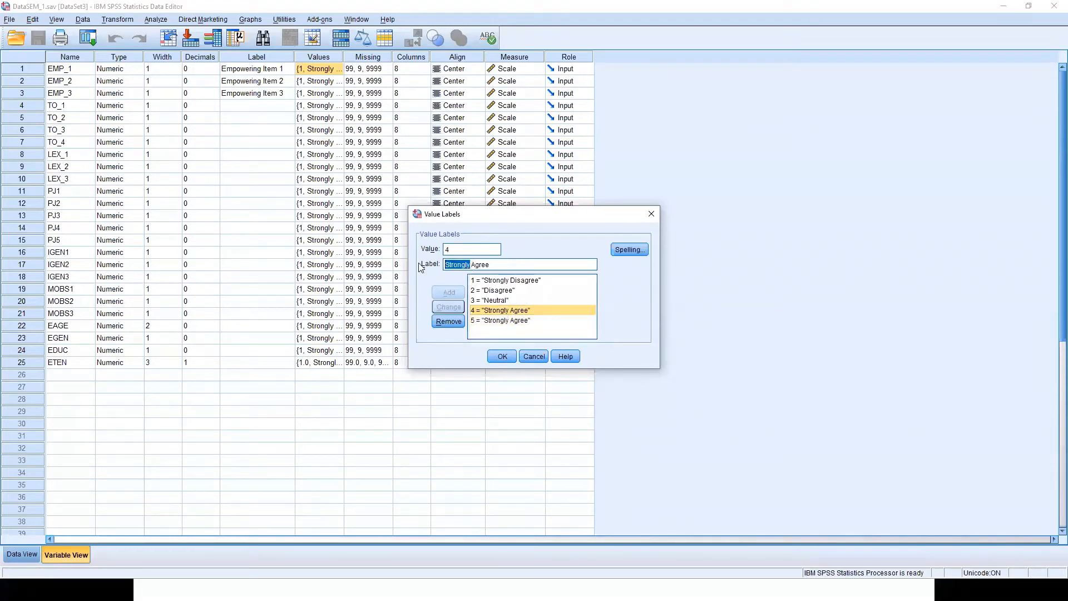
pyautogui.press('Delete')
pyautogui.click(448, 307)
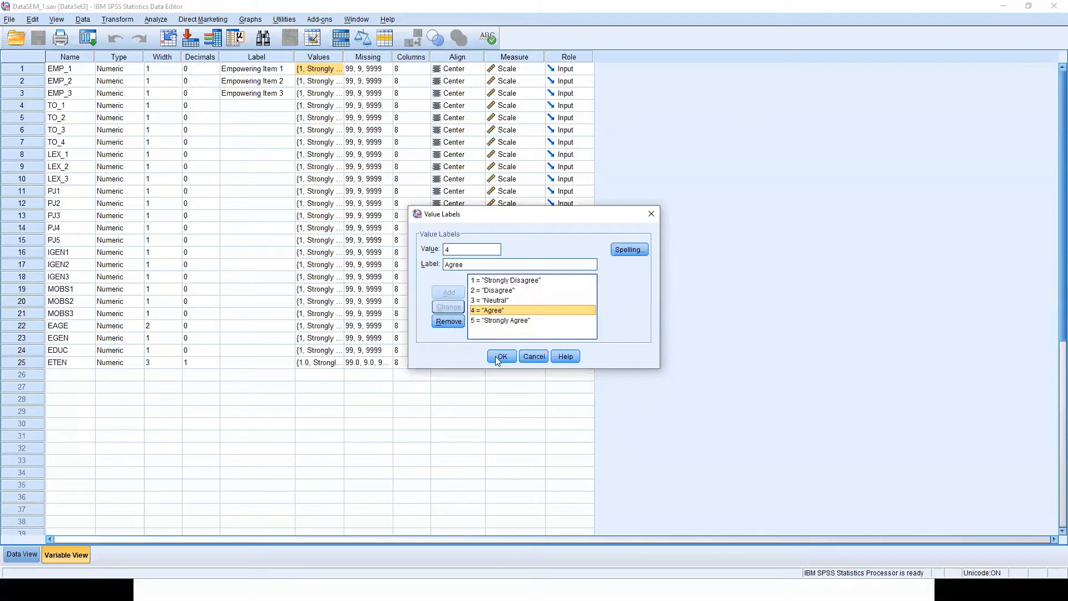
pyautogui.click(495, 357)
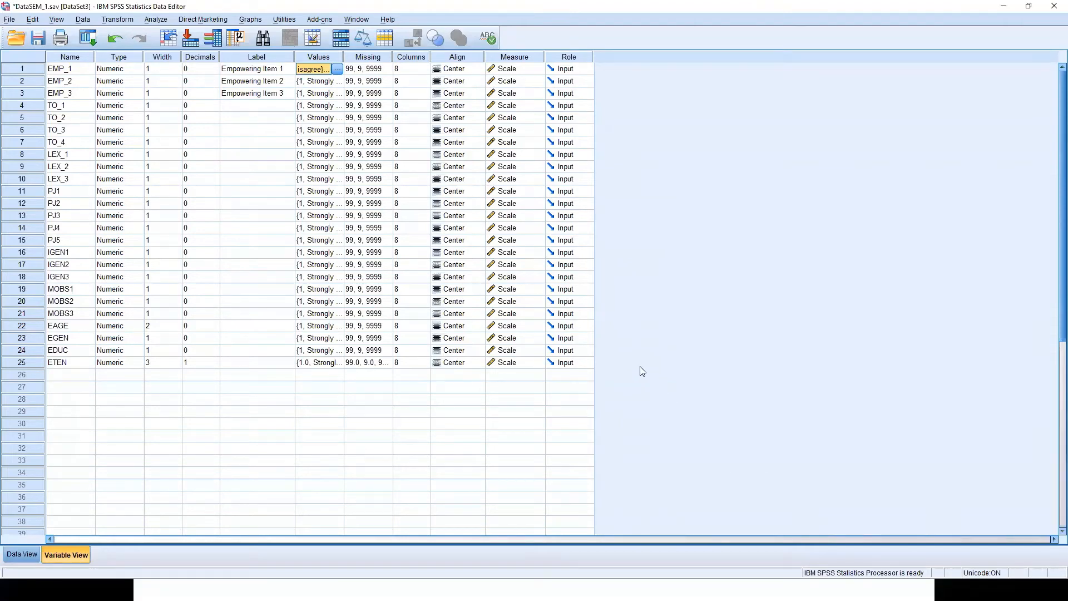
pyautogui.click(337, 69)
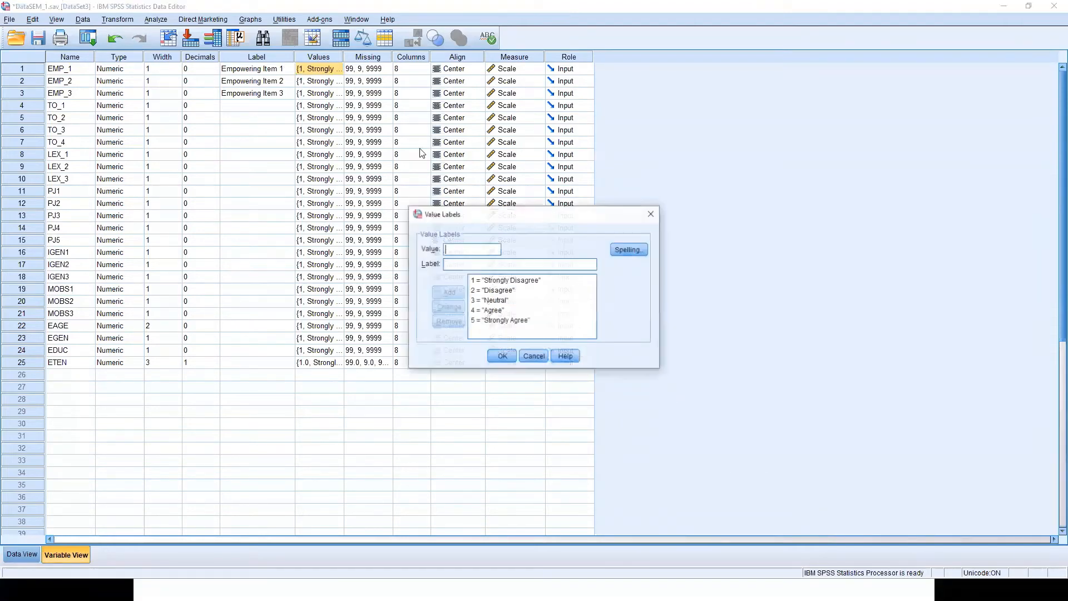
pyautogui.click(508, 357)
# Switch to the Survey.docx document in Word and highlight all ten Leadership items for review.
pyautogui.hotkey('alt', 'Tab')
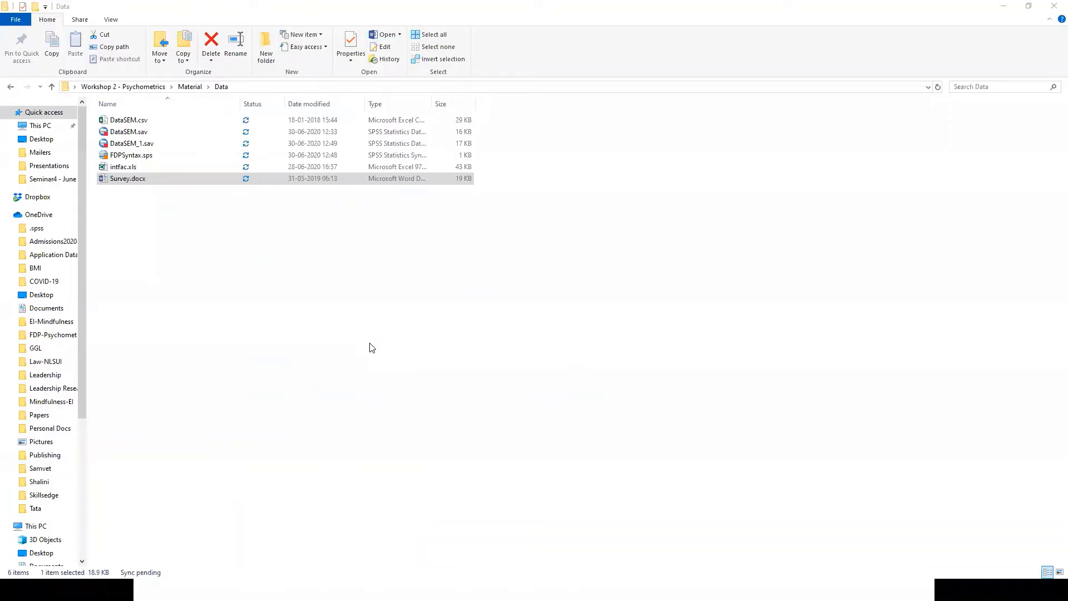
pyautogui.hotkey('alt', 'Tab')
pyautogui.hotkey('alt', 'Tab')
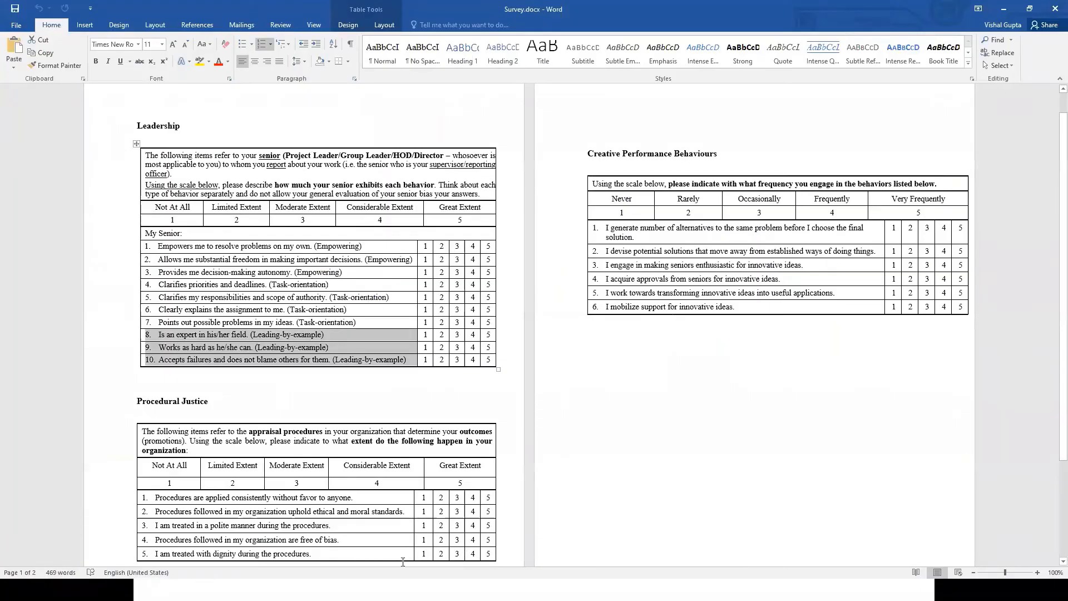
pyautogui.moveTo(212, 246); pyautogui.dragTo(294, 364)
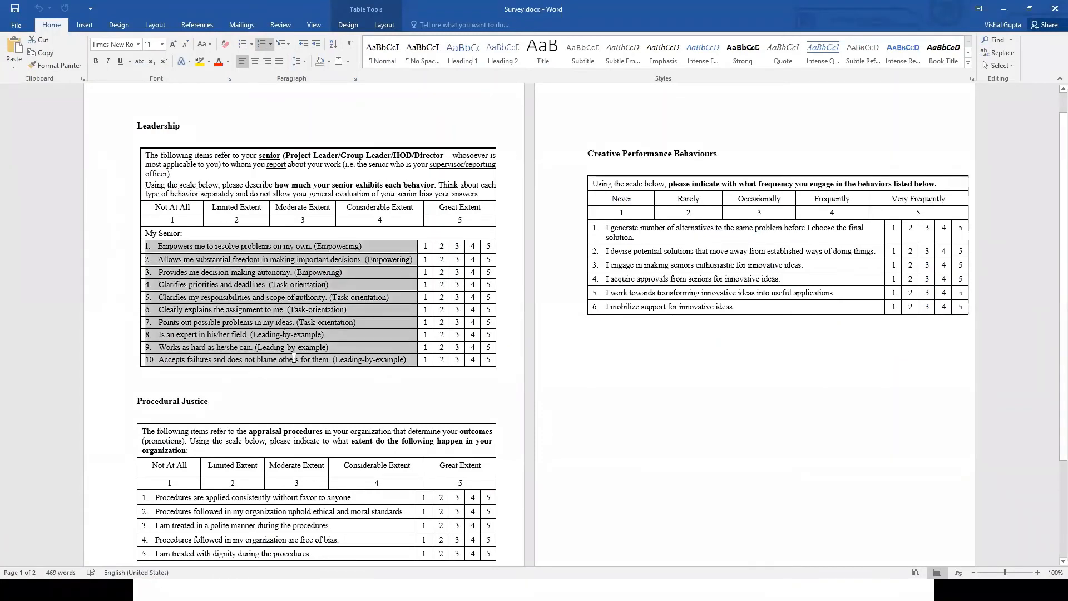
# Highlight the three Empowering items of the Leadership scale in the survey for review.
pyautogui.click(307, 248)
pyautogui.moveTo(307, 248); pyautogui.dragTo(313, 273)
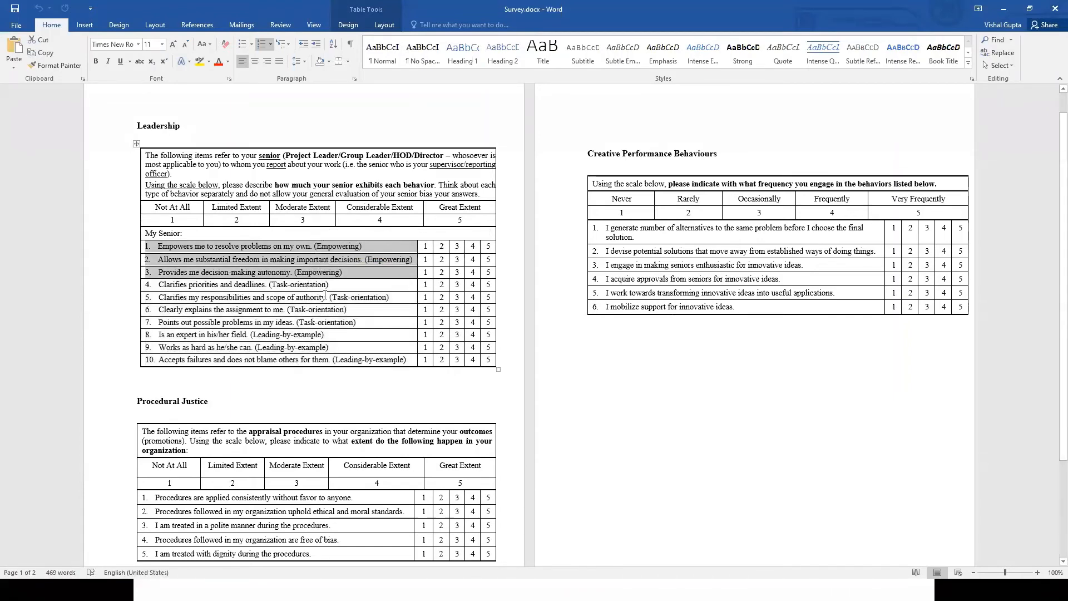
# Switch to the SPSS dataset and set up a Reliability Analysis with the ten leadership variables EMP_1 through LEX_3 as items.
pyautogui.hotkey('alt', 'Tab')
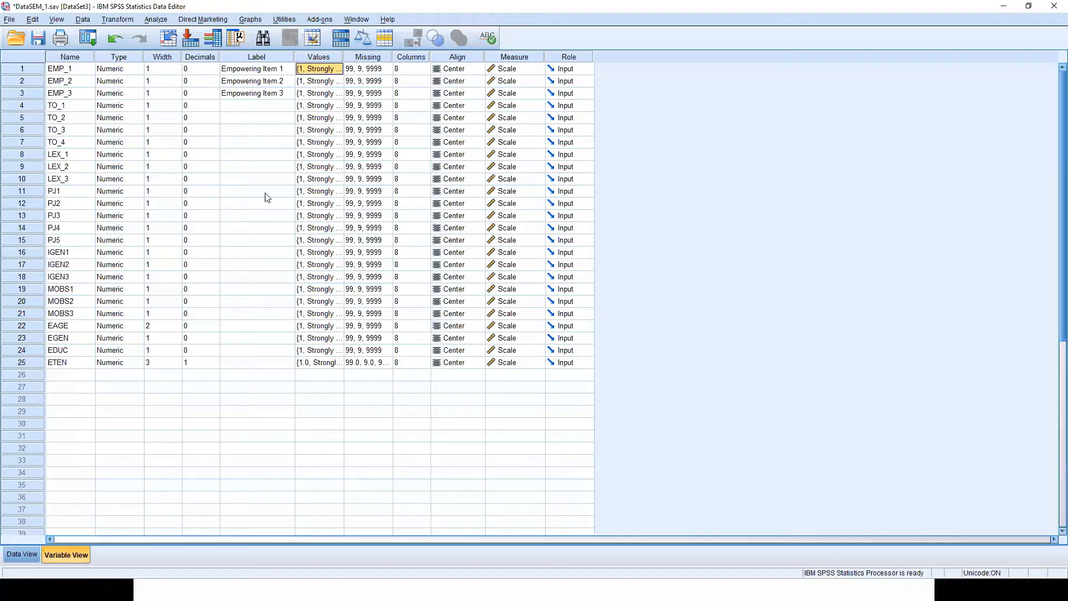
pyautogui.click(153, 19)
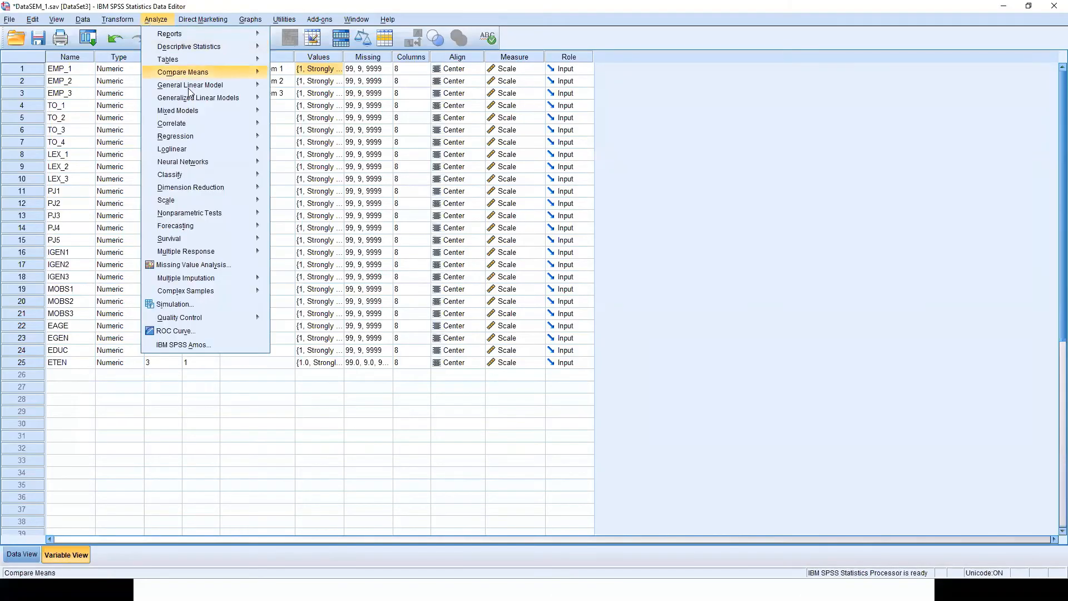
pyautogui.click(287, 207)
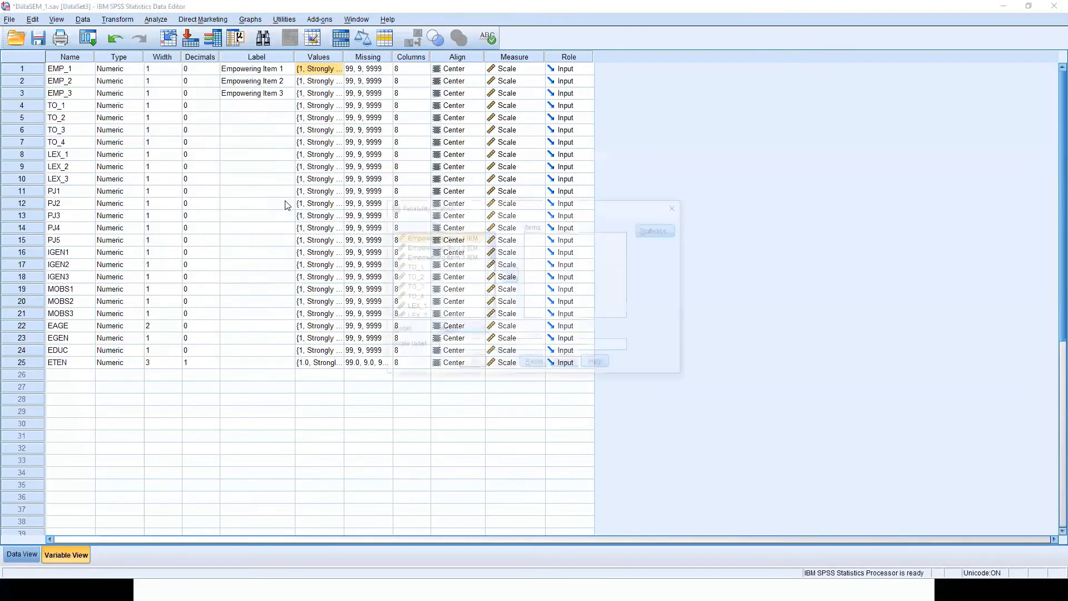
pyautogui.scroll(-1, 445, 292)
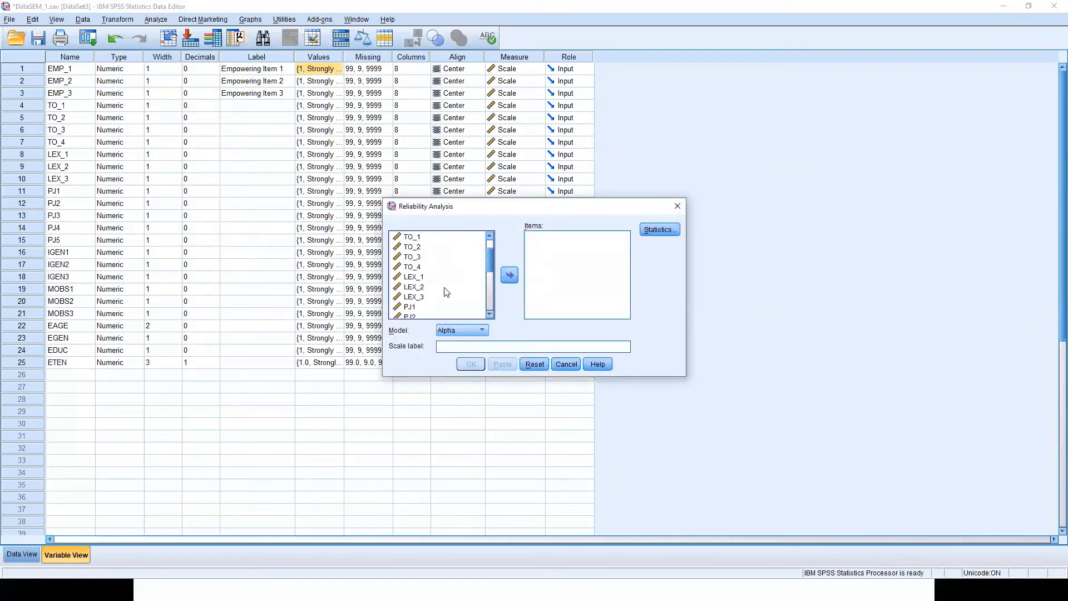
pyautogui.keyDown('shift'); pyautogui.click(423, 296); pyautogui.keyUp('shift')
pyautogui.scroll(1, 409, 280)
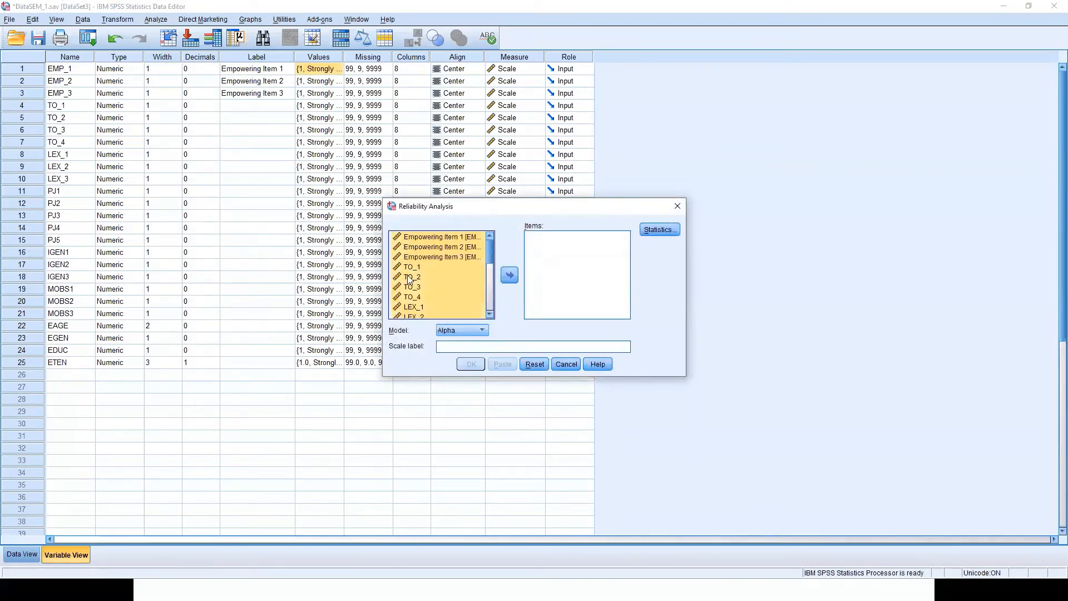
pyautogui.click(510, 277)
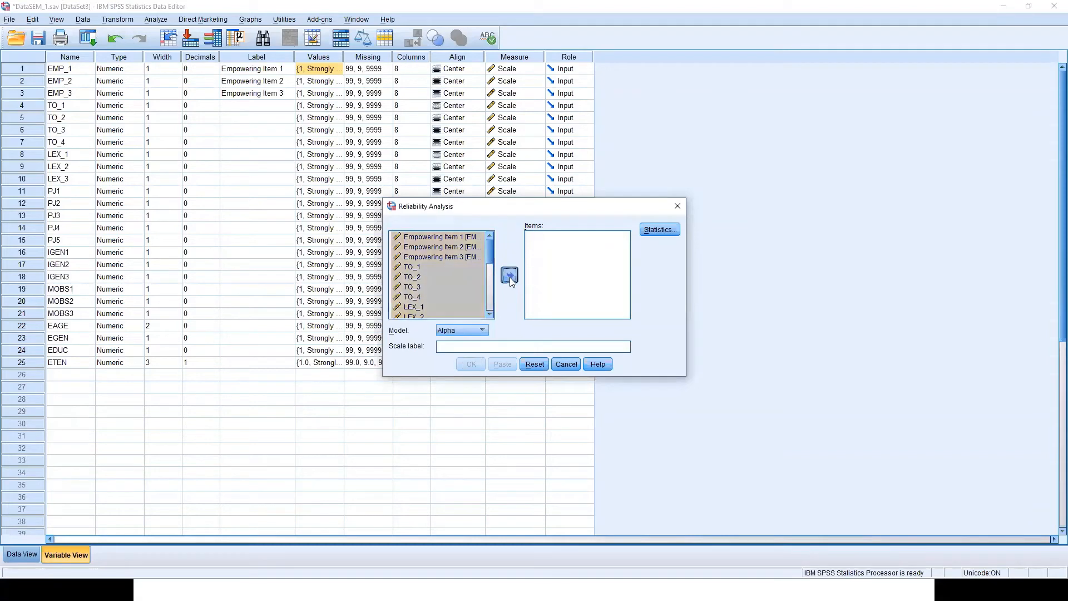
# Set the scale label of the reliability analysis to "Leadership".
pyautogui.click(471, 347)
pyautogui.write('Le')
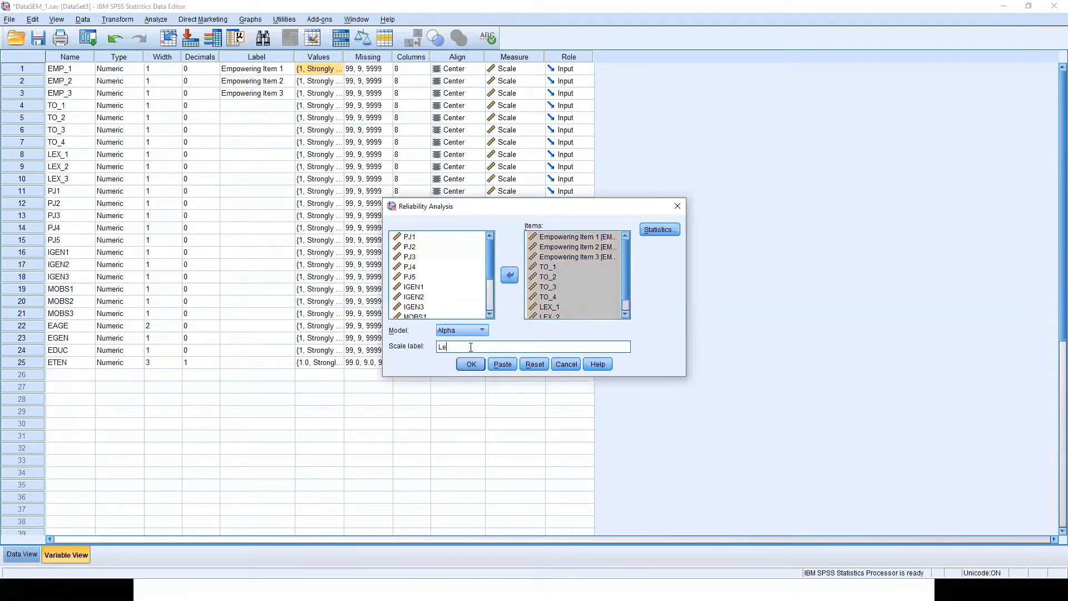
pyautogui.write('adership')
# Request descriptives for Item, Scale and Scale if item deleted in the reliability statistics.
pyautogui.click(664, 232)
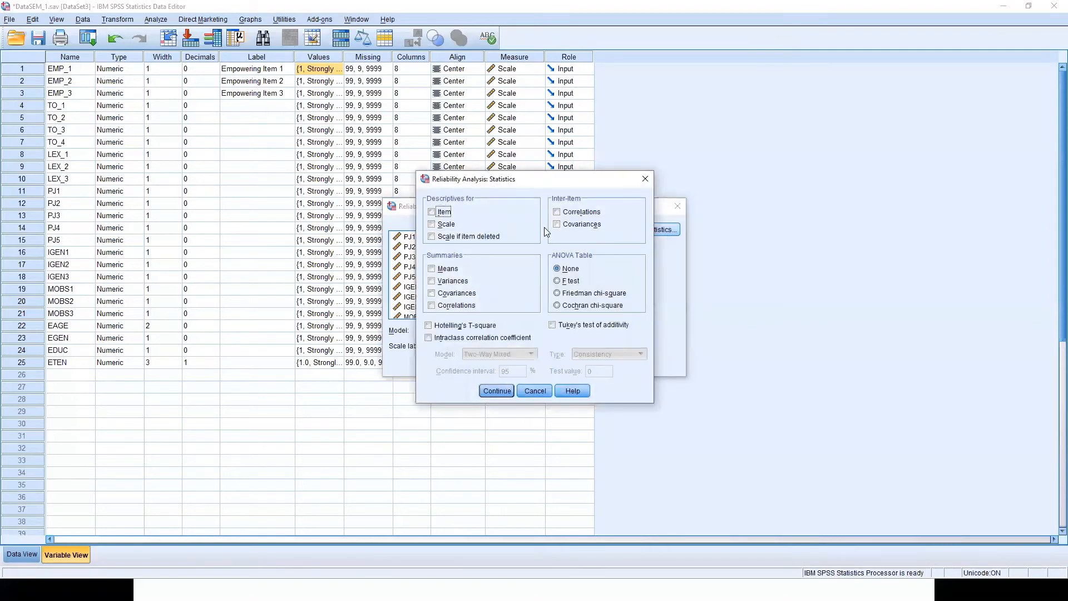
pyautogui.moveTo(545, 183); pyautogui.dragTo(834, 141)
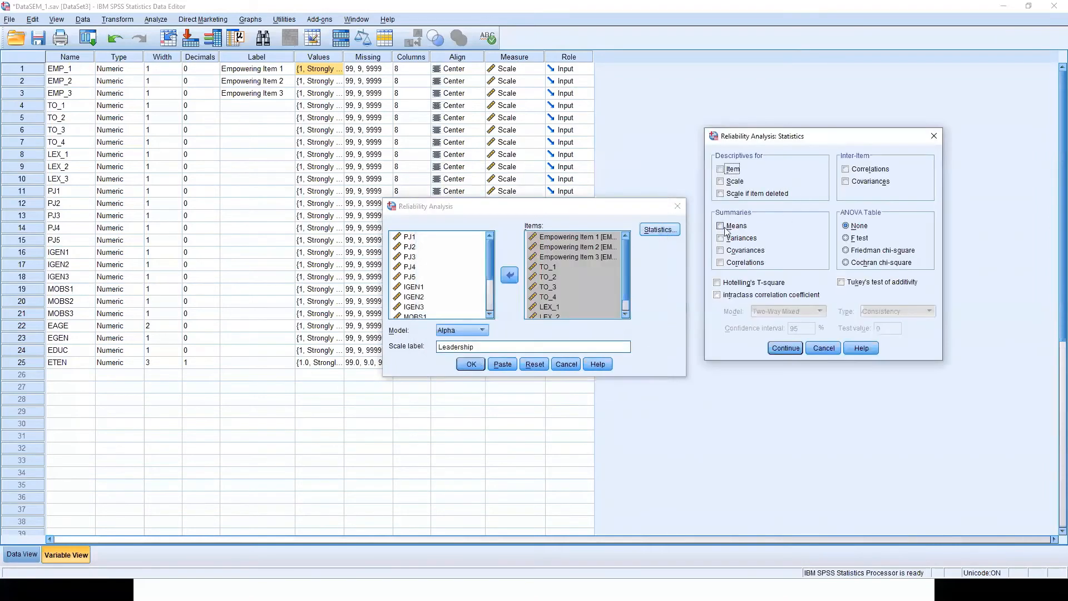
pyautogui.click(721, 170)
pyautogui.click(728, 181)
pyautogui.click(732, 193)
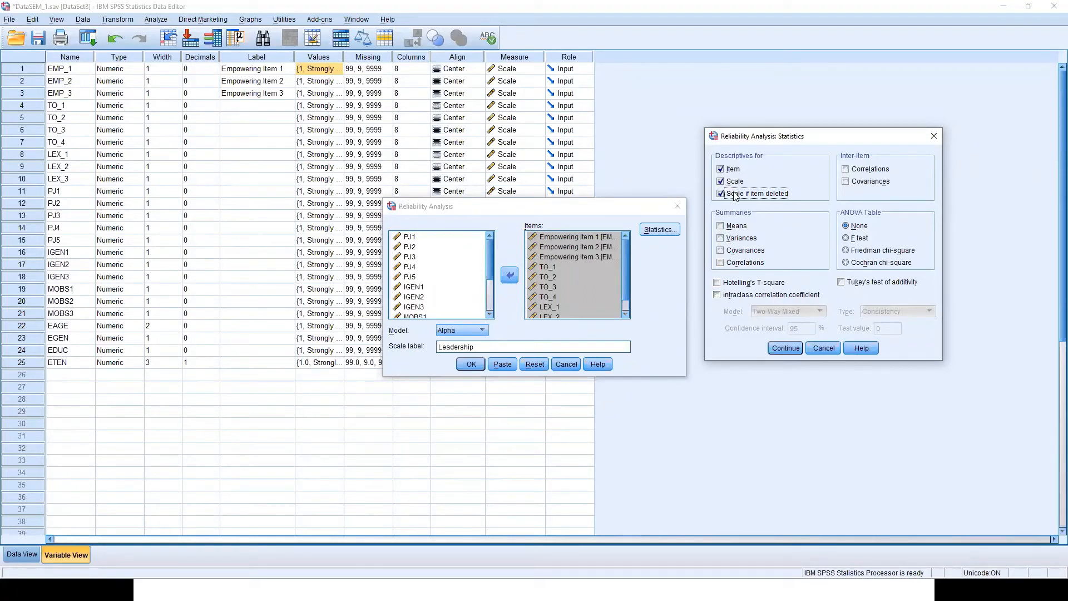
pyautogui.click(787, 349)
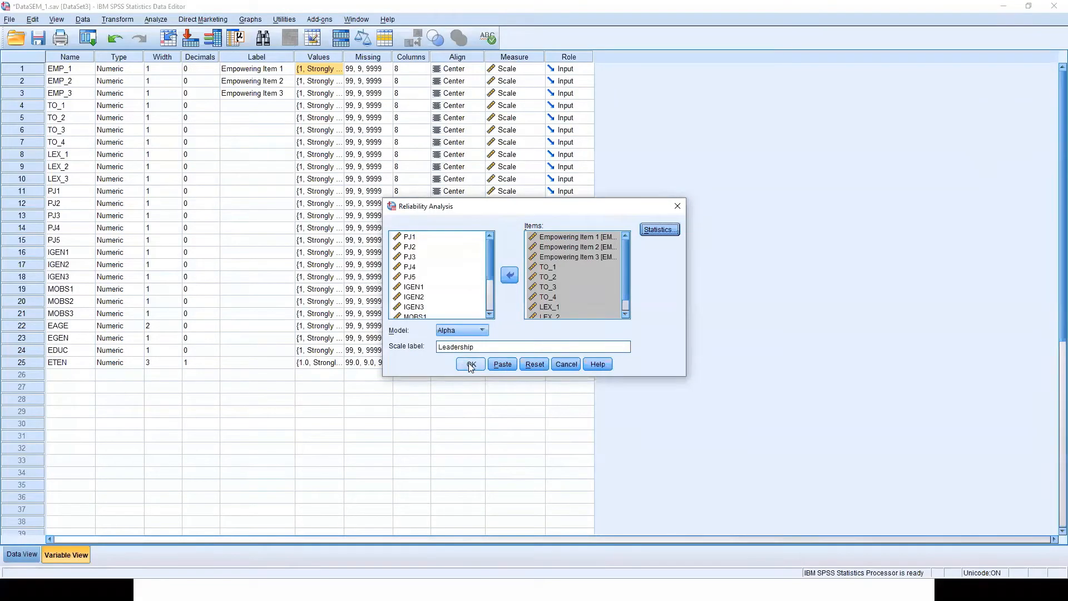
# Paste the reliability analysis as syntax and copy the whole block from DATASET ACTIVATE through the SUMMARY line.
pyautogui.click(501, 367)
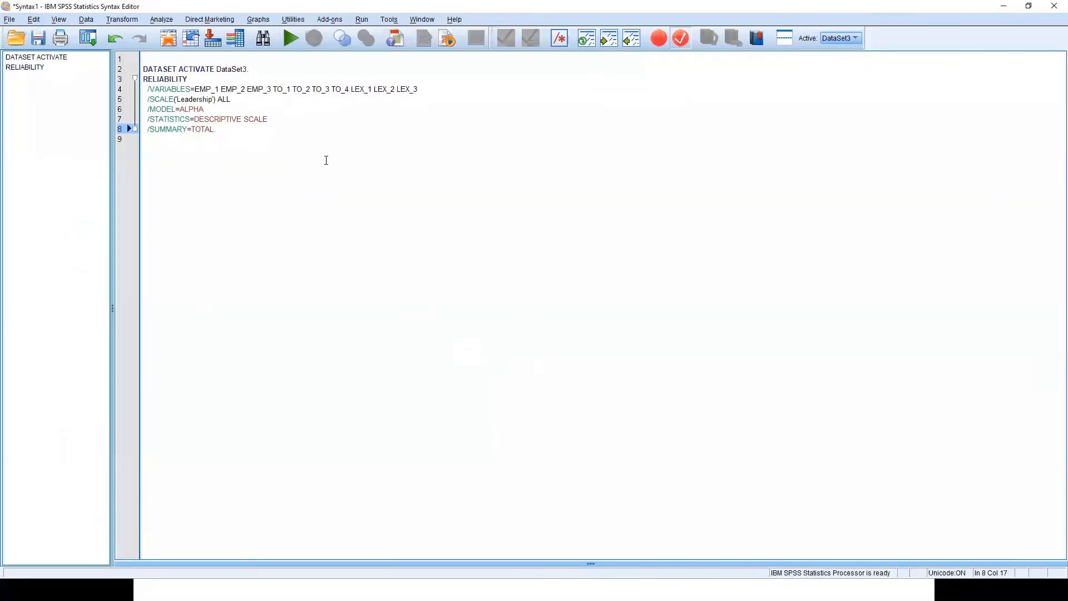
pyautogui.moveTo(253, 148); pyautogui.dragTo(142, 69)
pyautogui.hotkey('ctrl', 'c')
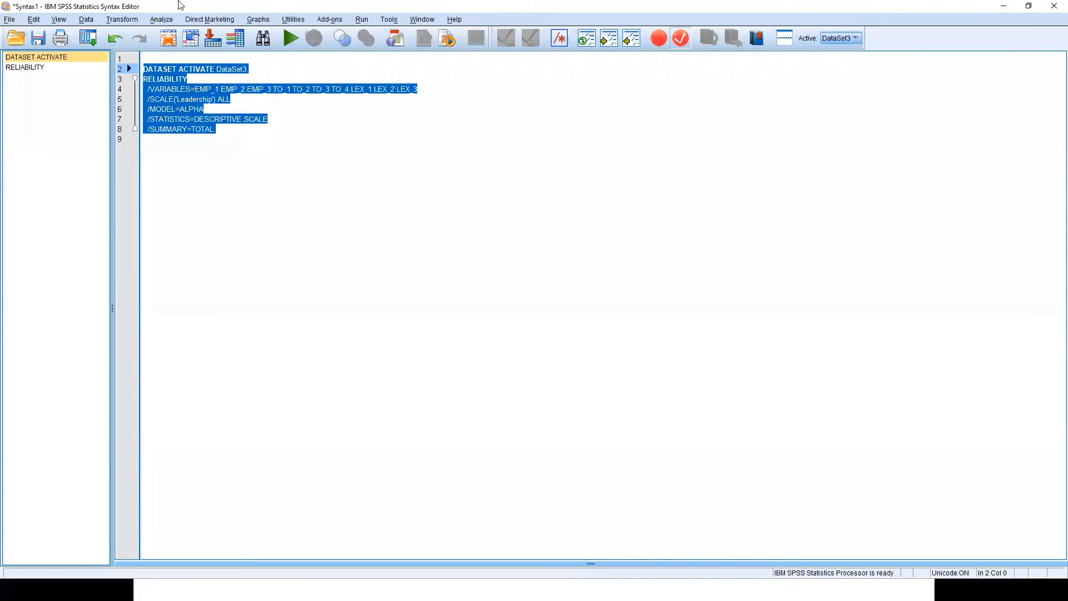
# Open the existing syntax file FDPSyntax.sps.
pyautogui.click(10, 19)
pyautogui.moveTo(83, 46)
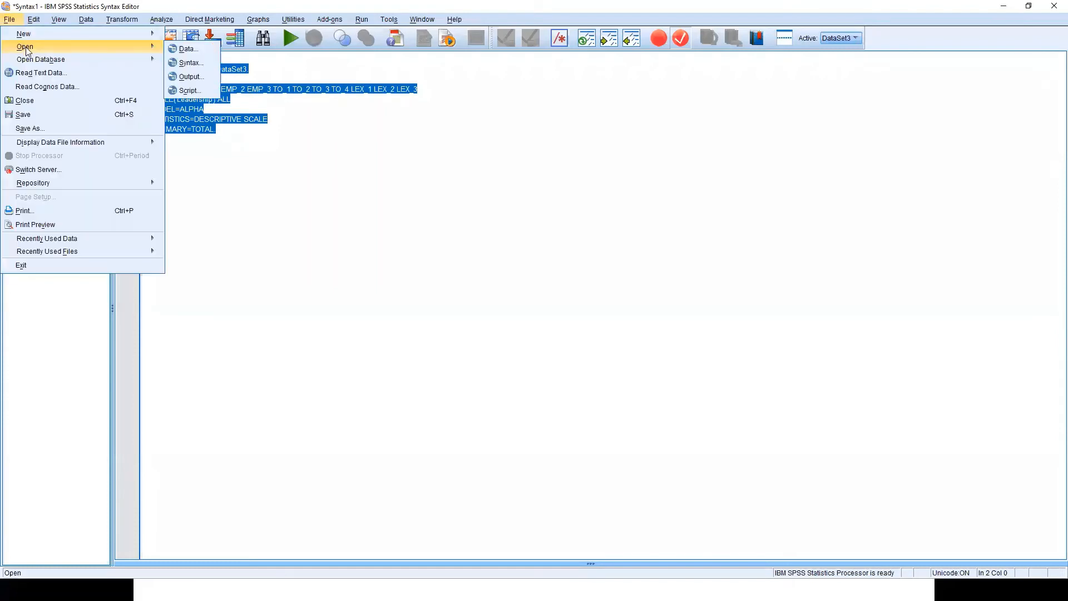
pyautogui.click(207, 62)
pyautogui.doubleClick(412, 177)
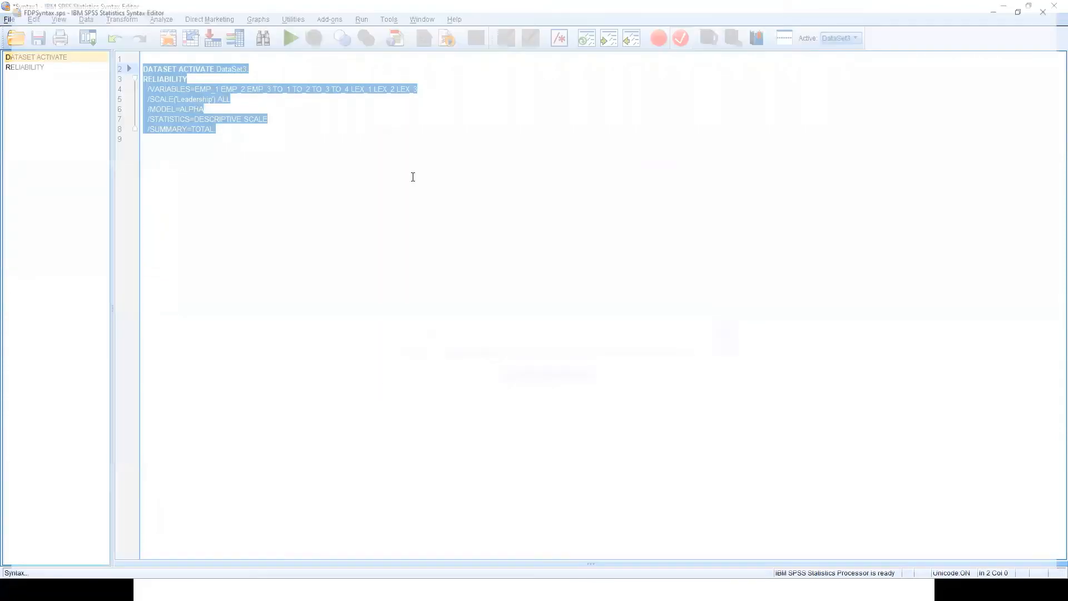
# Return to the Syntax1 window, delete its copied code and close it without saving.
pyautogui.hotkey('alt', 'Tab')
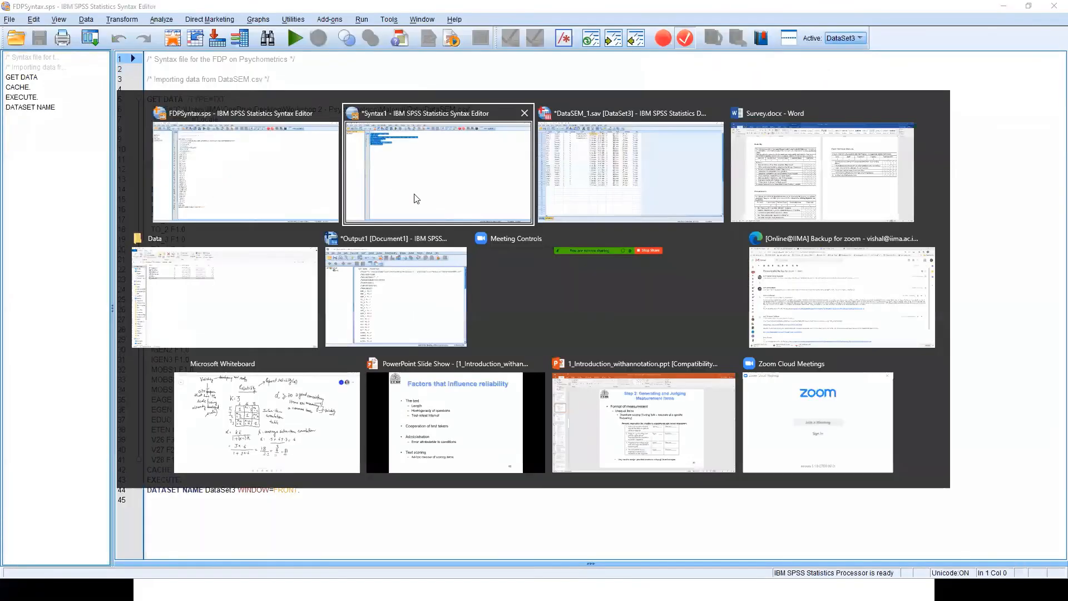
pyautogui.click(422, 196)
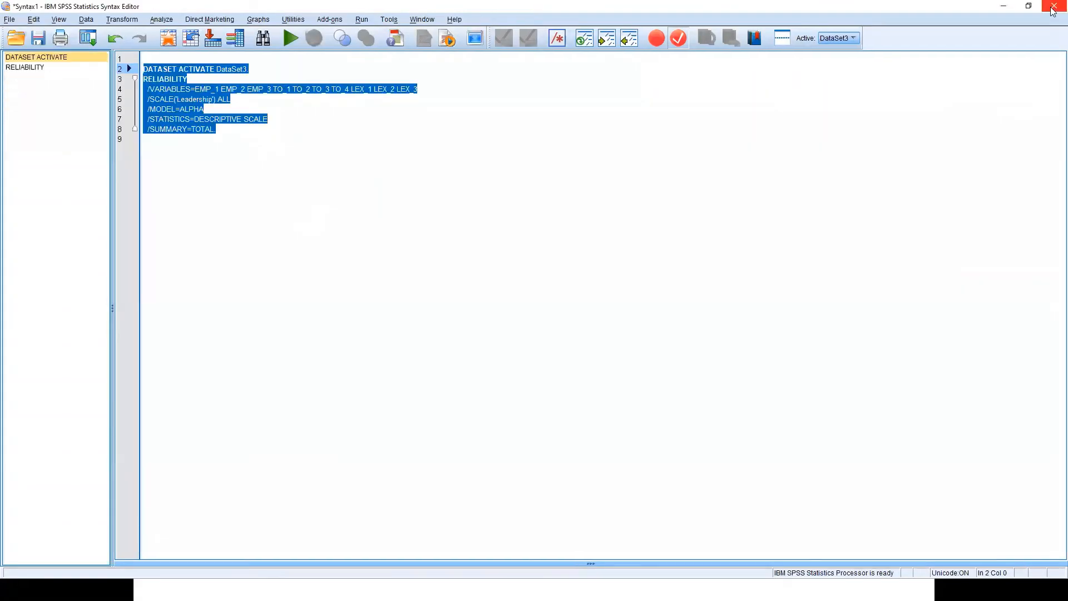
pyautogui.press('Delete')
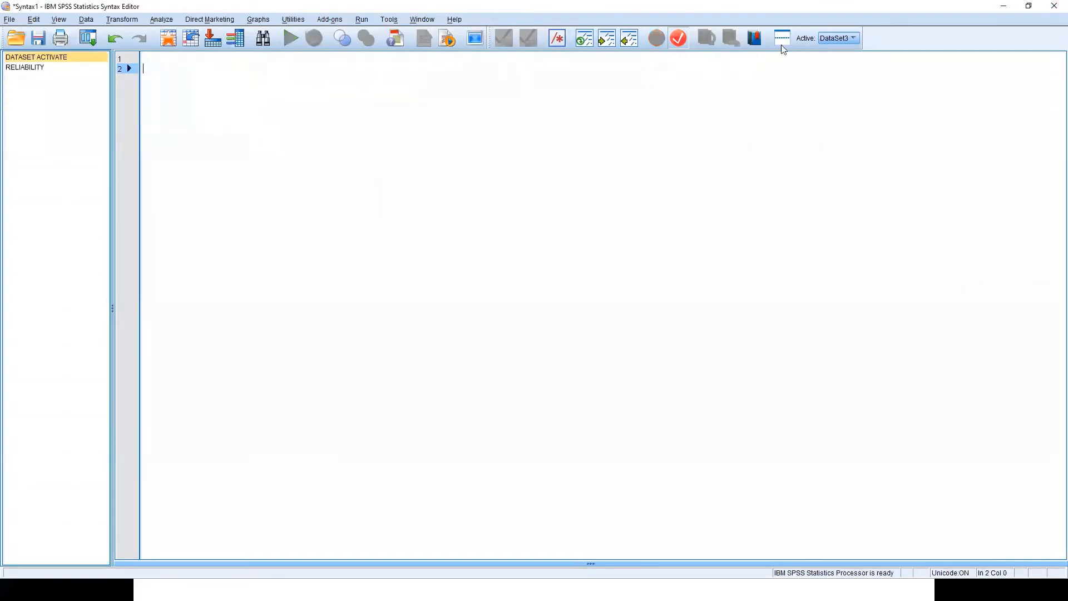
pyautogui.click(1055, 6)
pyautogui.click(530, 309)
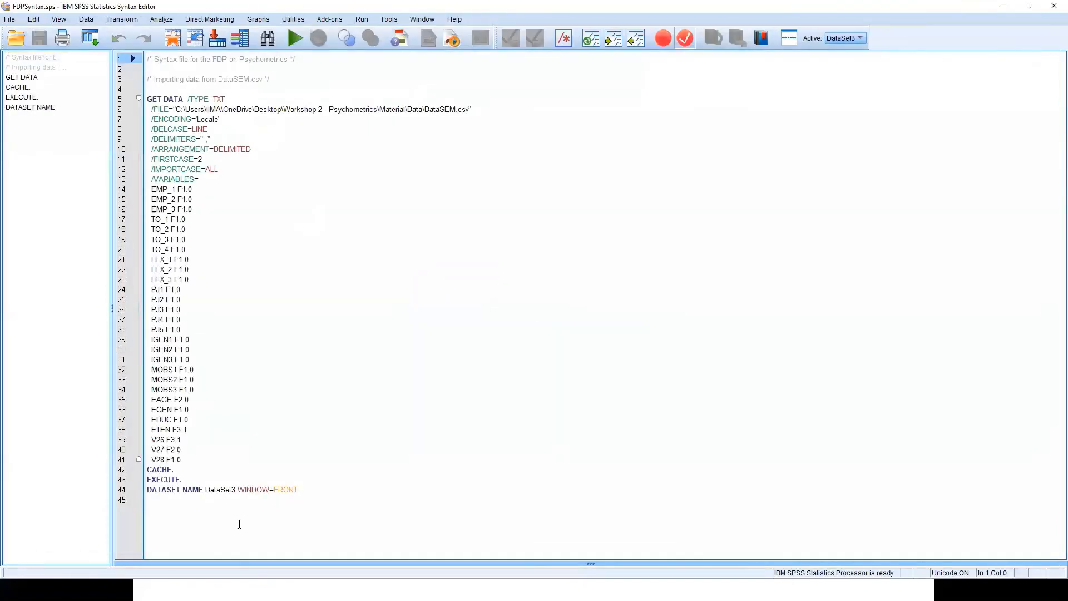
# Paste the copied reliability syntax at the end of FDPSyntax.sps and insert an empty line above DATASET ACTIVATE.
pyautogui.hotkey('ctrl', 'v')
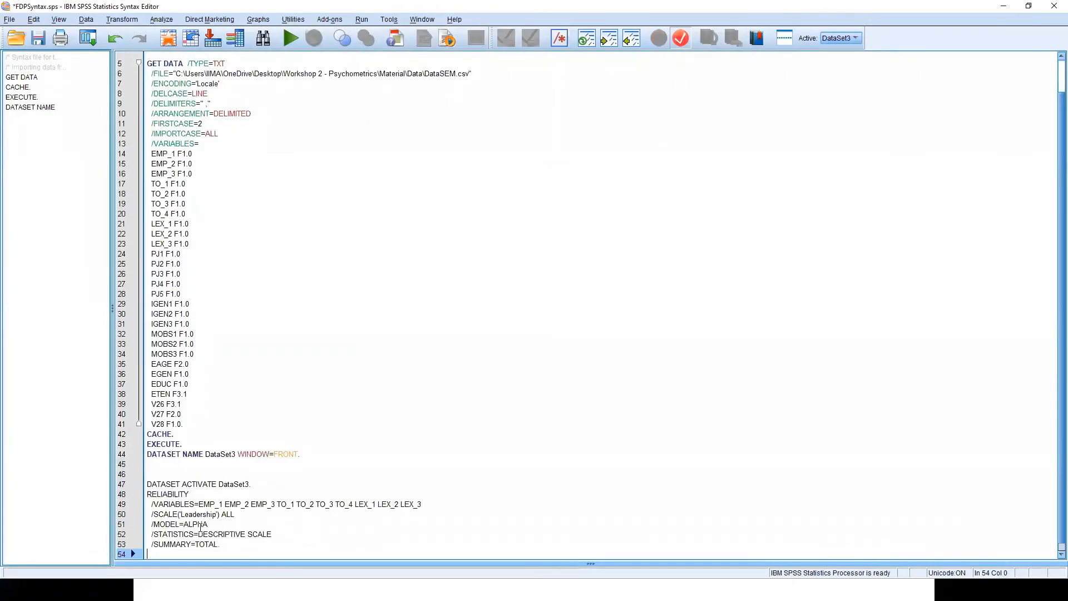
pyautogui.press('Return')
pyautogui.press('Up')
pyautogui.press('Up')
pyautogui.press('Up')
pyautogui.press('Up')
pyautogui.press('Up')
pyautogui.press('Up')
pyautogui.press('Up')
pyautogui.press('Up')
pyautogui.press('Up')
pyautogui.press('Up')
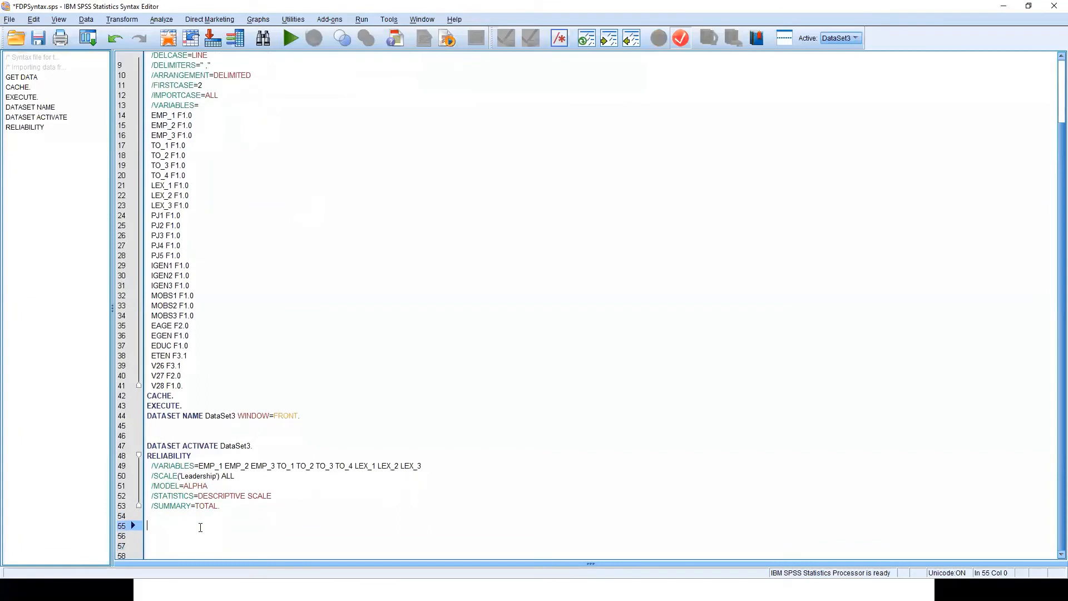
pyautogui.press('Return')
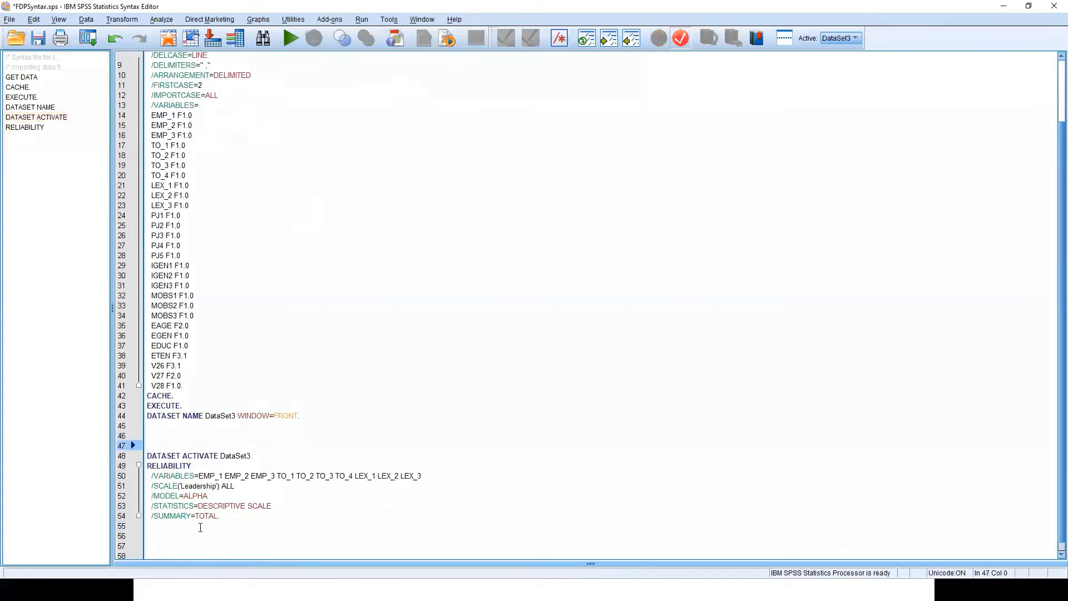
# Add the comment "/* Reliability Run for Leadership Items */" above the pasted reliability block and save the syntax file.
pyautogui.write('>8')
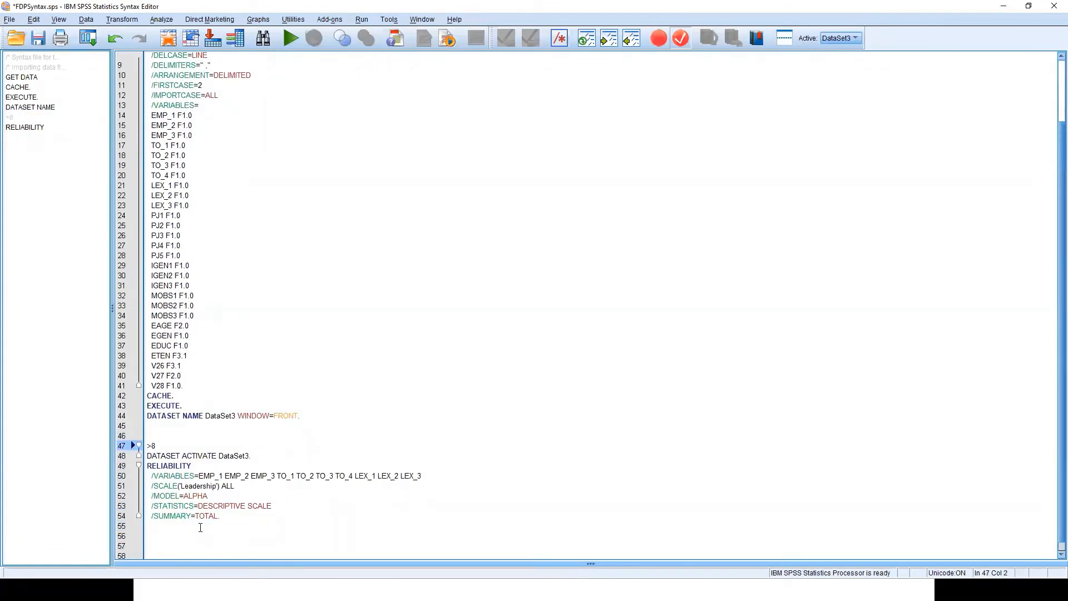
pyautogui.press('BackSpace')
pyautogui.press('BackSpace')
pyautogui.write('/* Reliability Run for L')
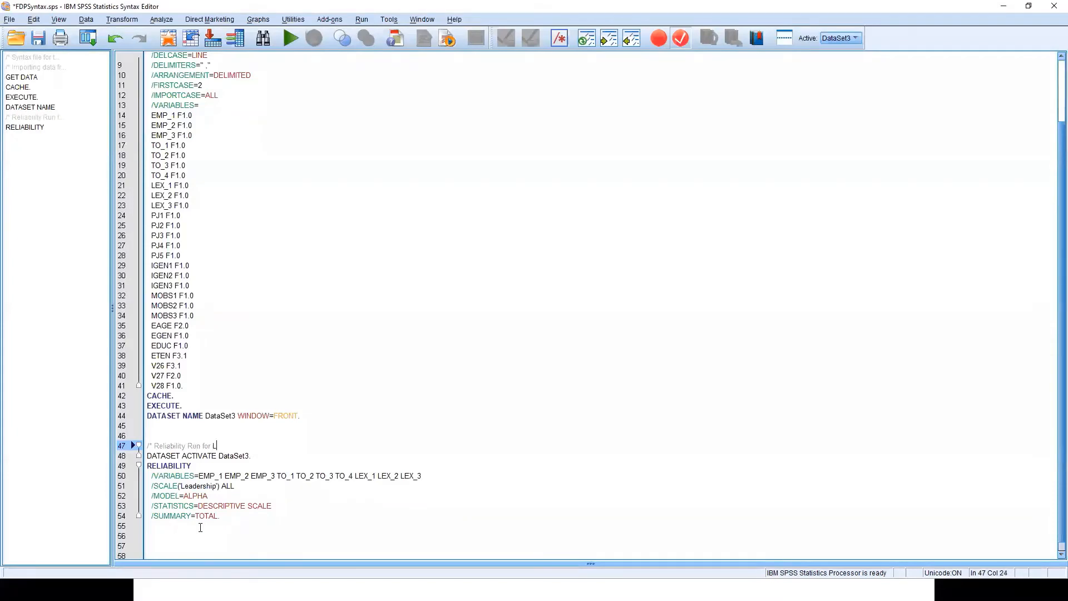
pyautogui.write('eadership Items */')
pyautogui.hotkey('ctrl', 's')
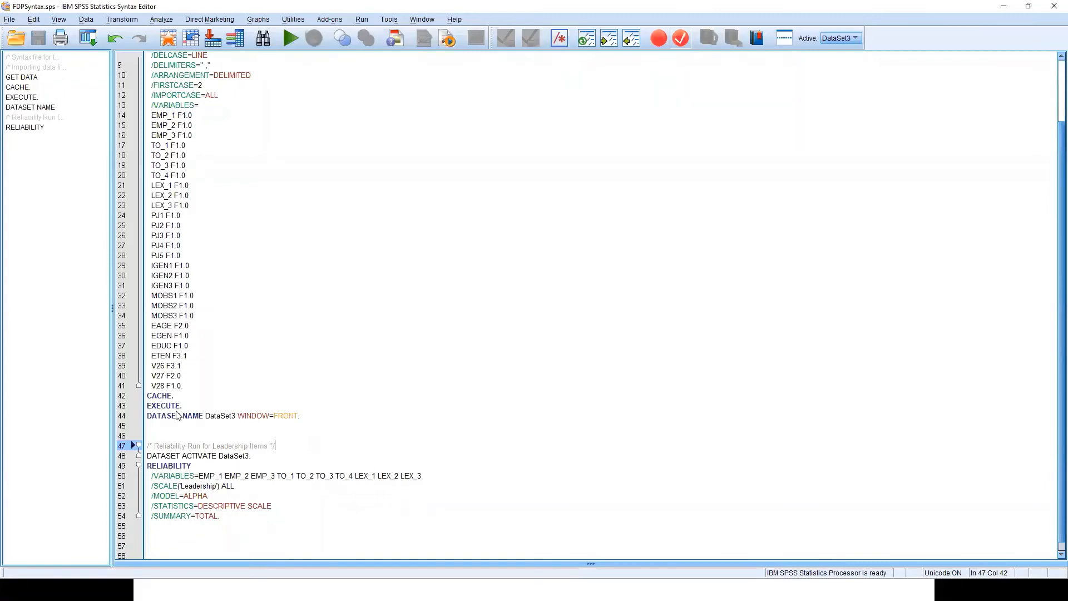
# Run the Reliability Analysis on the dataset with the configured Leadership items and statistics, and maximize the output window.
pyautogui.hotkey('alt', 'Tab')
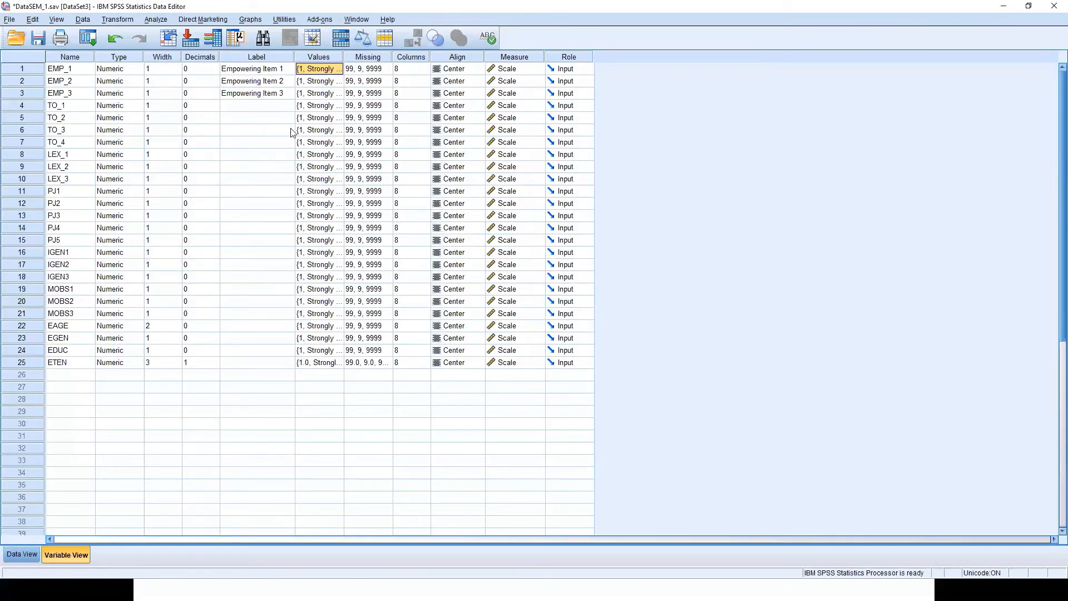
pyautogui.click(166, 21)
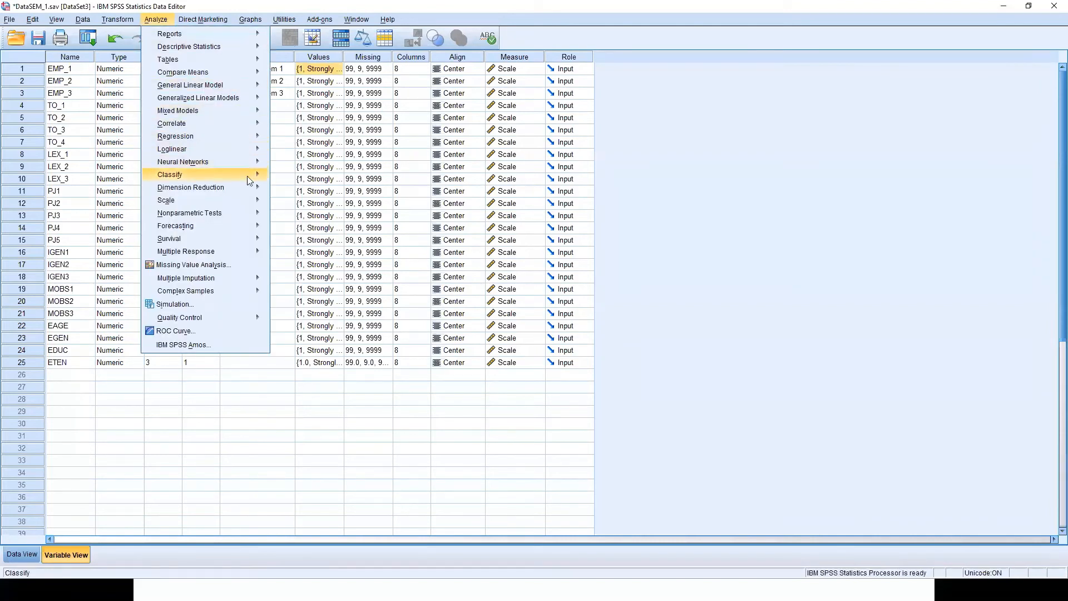
pyautogui.moveTo(249, 199)
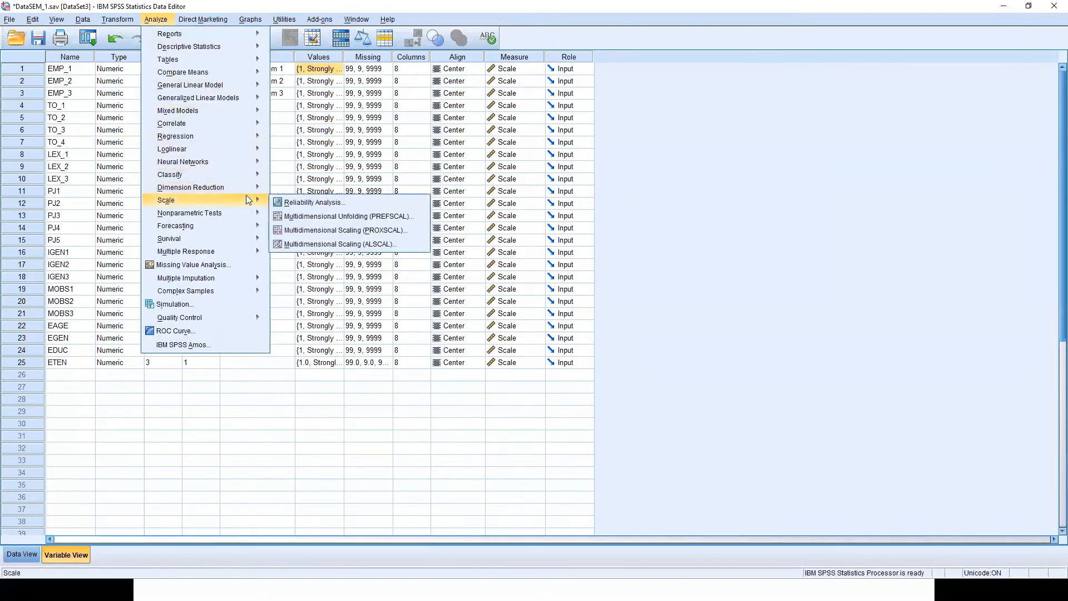
pyautogui.click(291, 204)
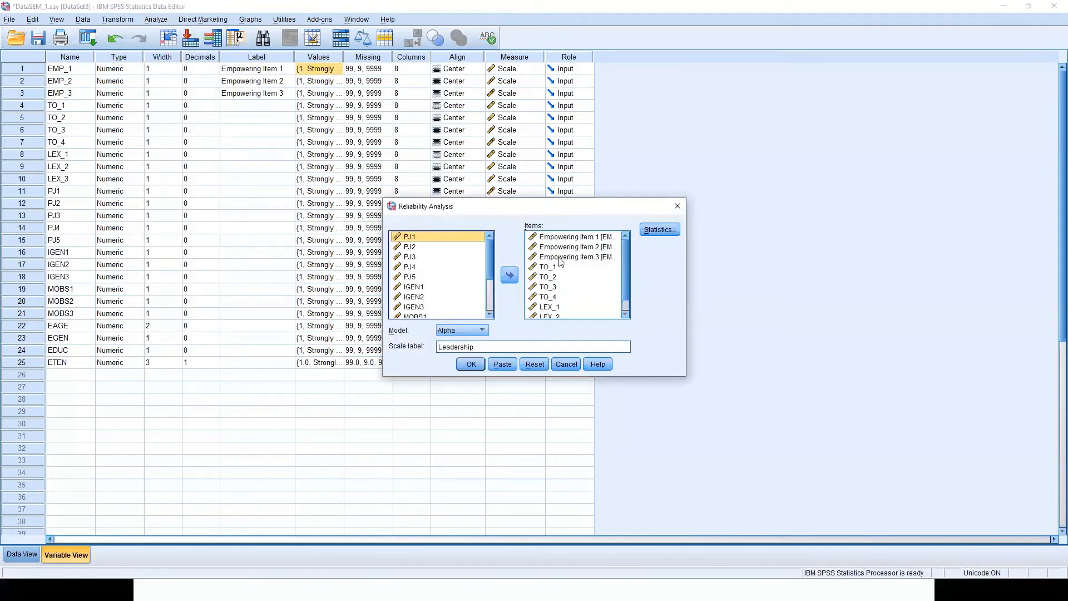
pyautogui.scroll(-1, 561, 261)
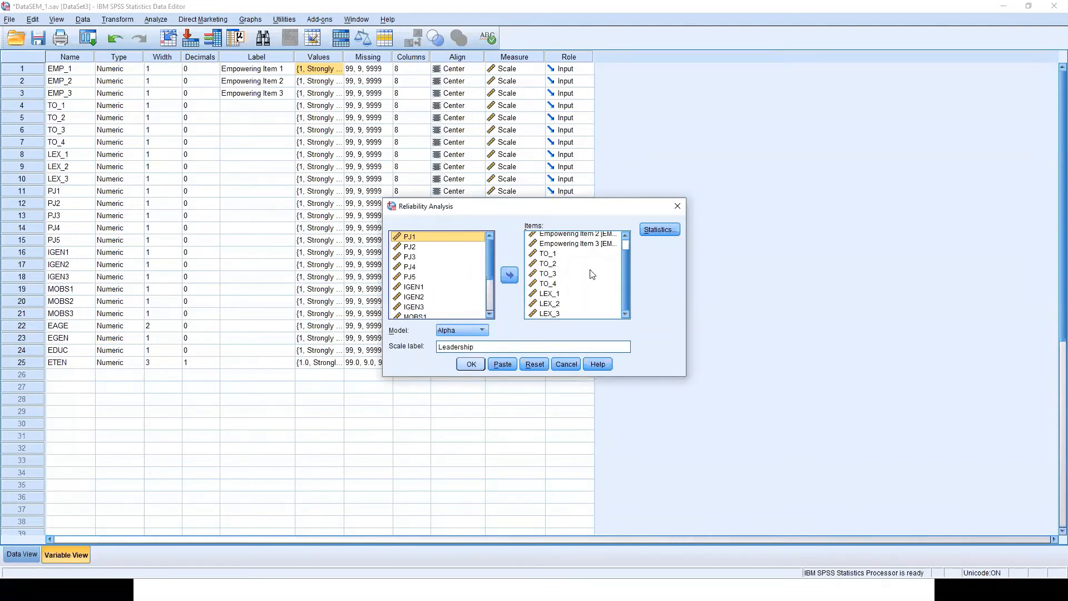
pyautogui.click(660, 230)
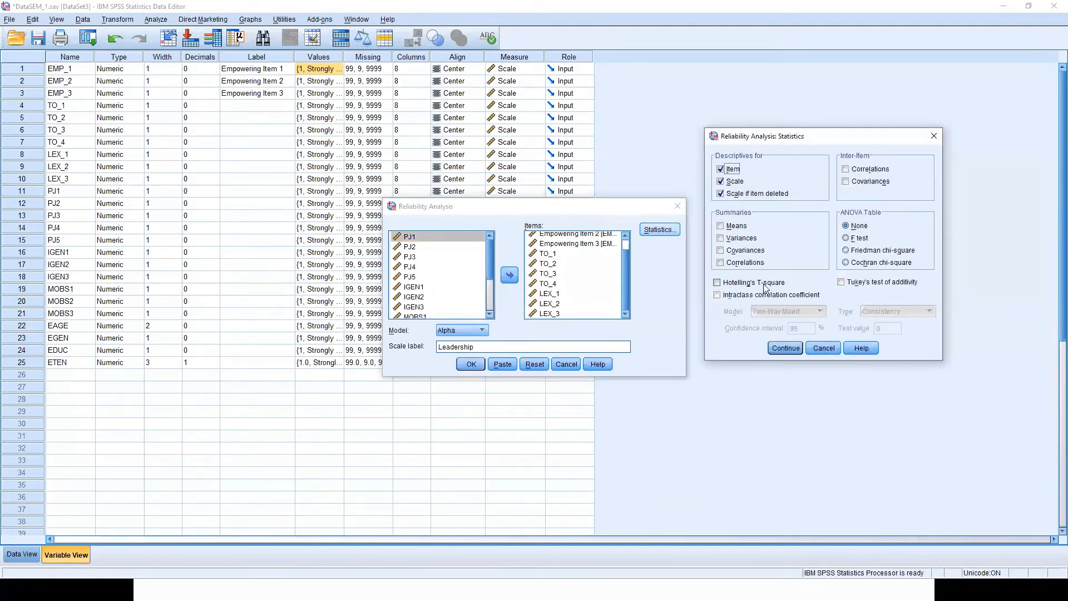
pyautogui.click(786, 348)
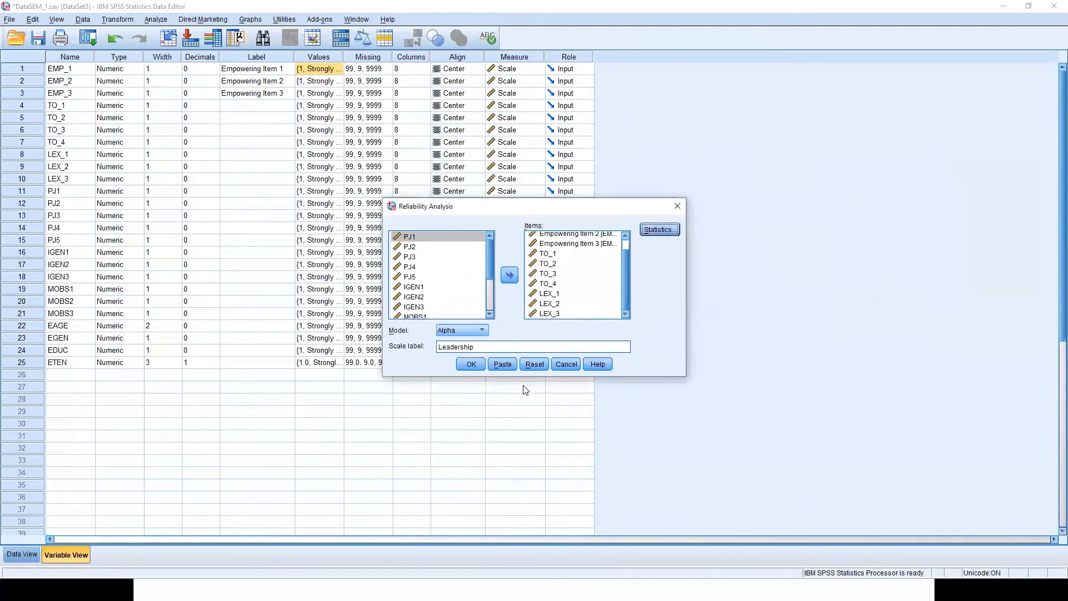
pyautogui.click(466, 364)
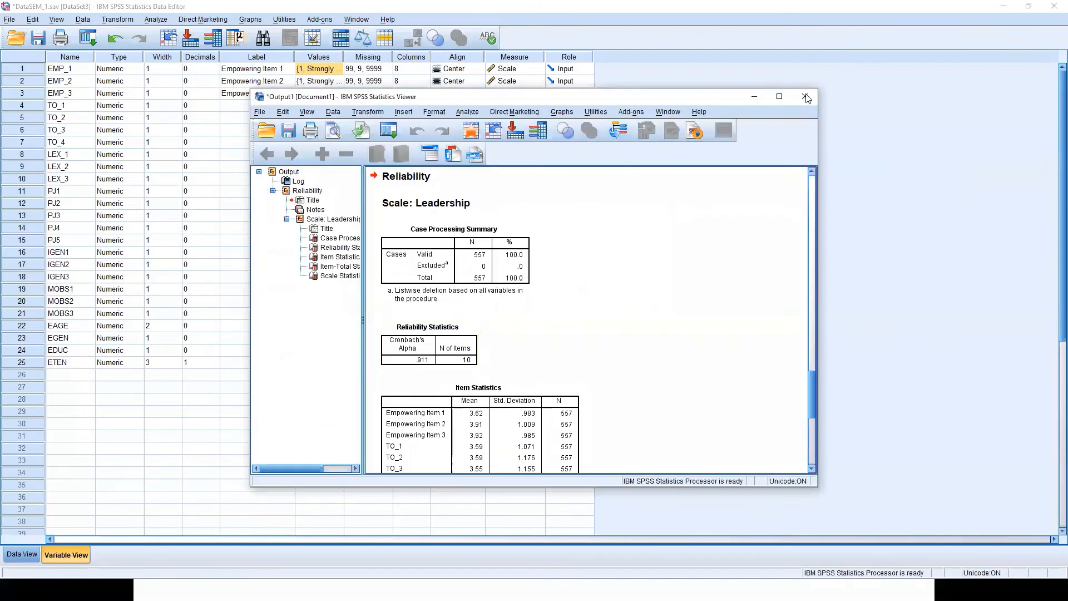
pyautogui.click(779, 97)
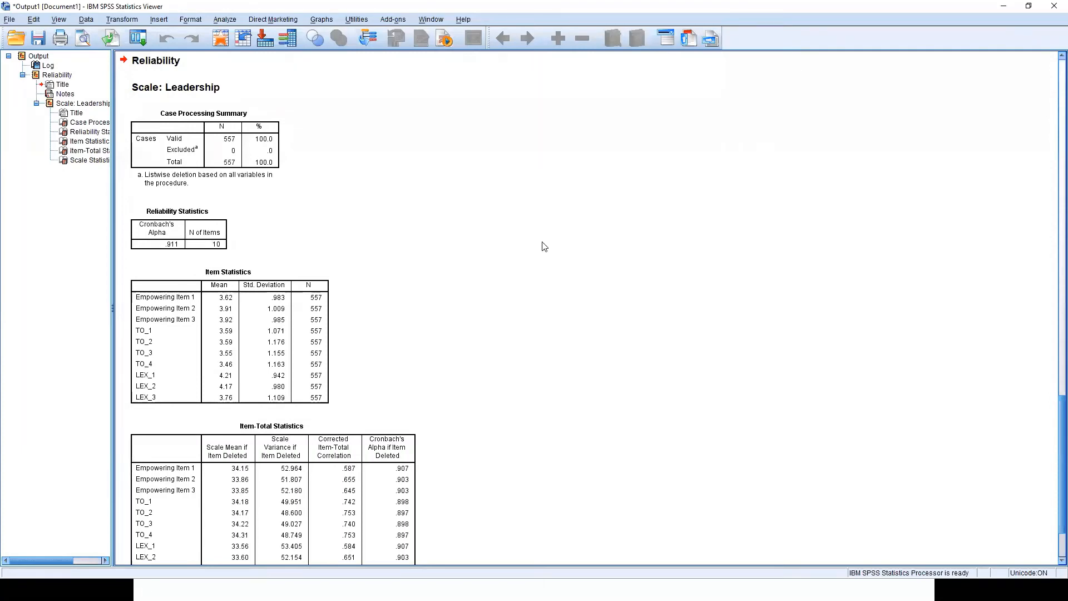
# Examine the command log, item statistics and item-total statistics in the Leadership reliability output.
pyautogui.scroll(3, 370, 227)
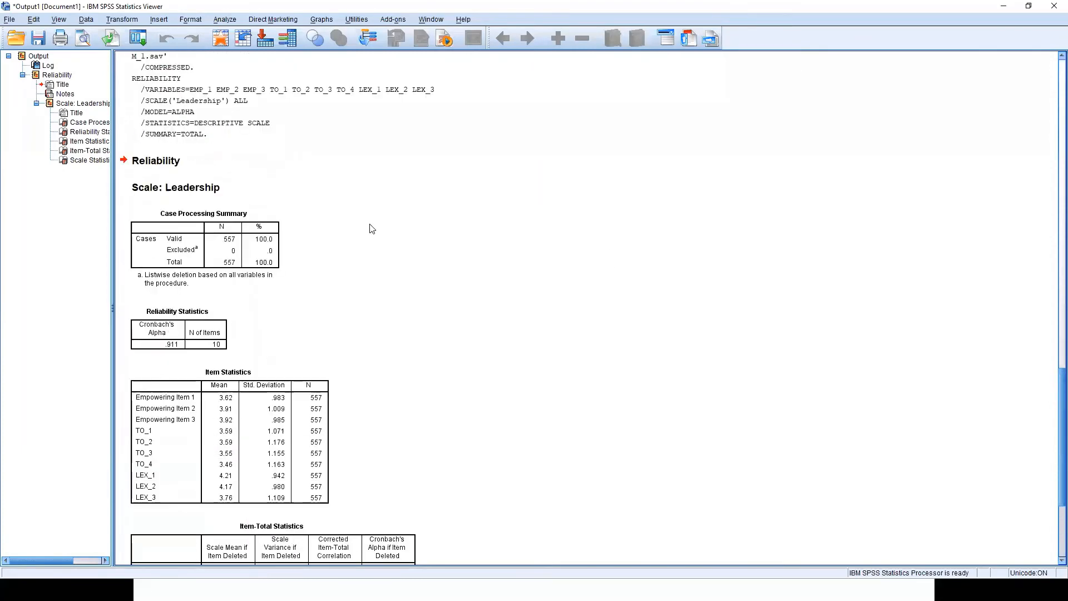
pyautogui.scroll(-5, 369, 226)
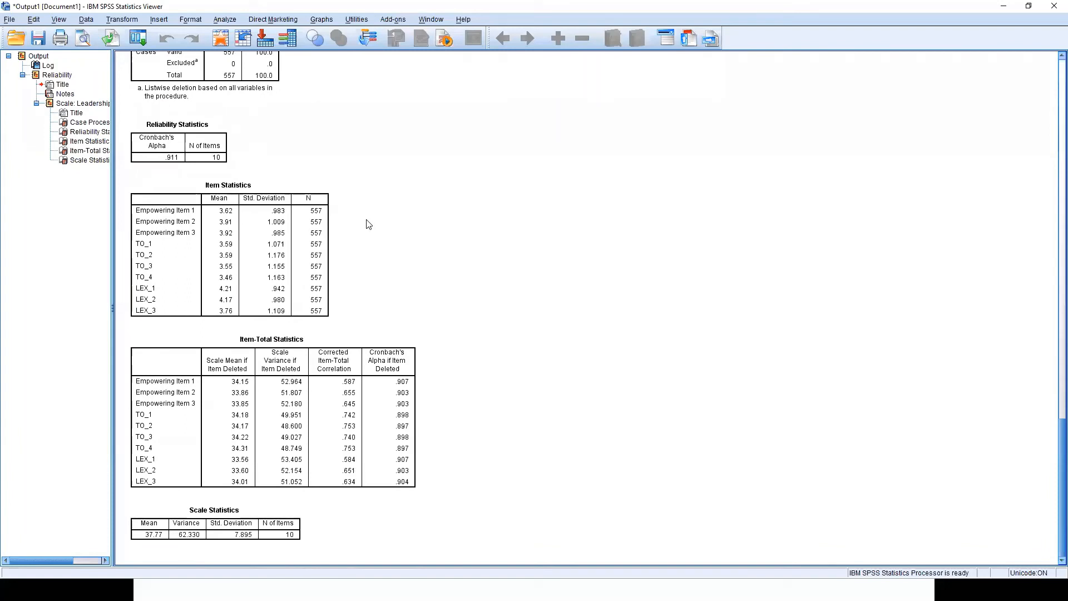
pyautogui.scroll(2, 369, 224)
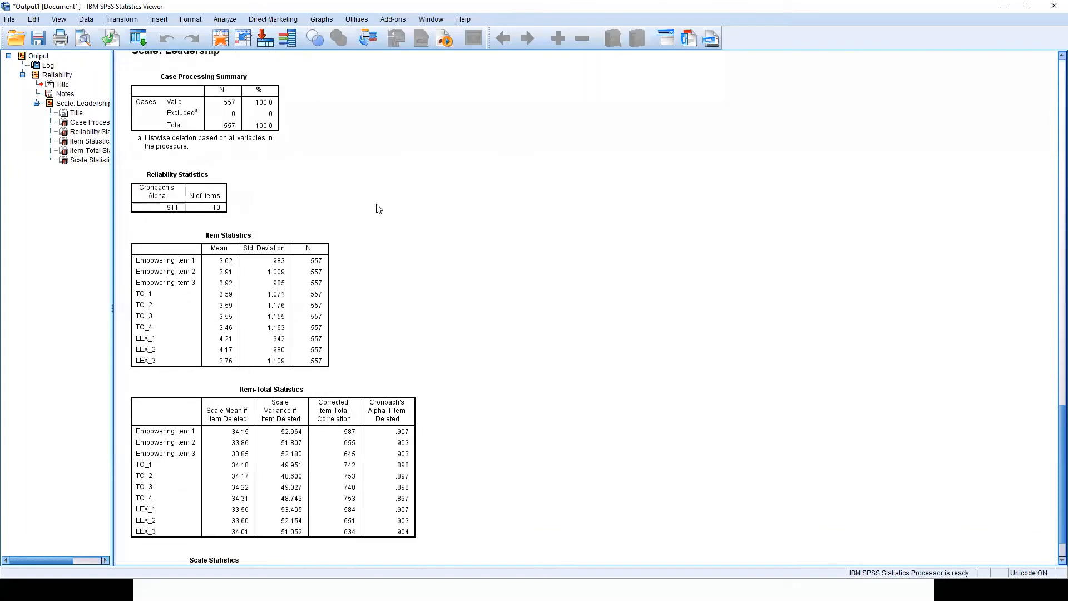
pyautogui.click(226, 19)
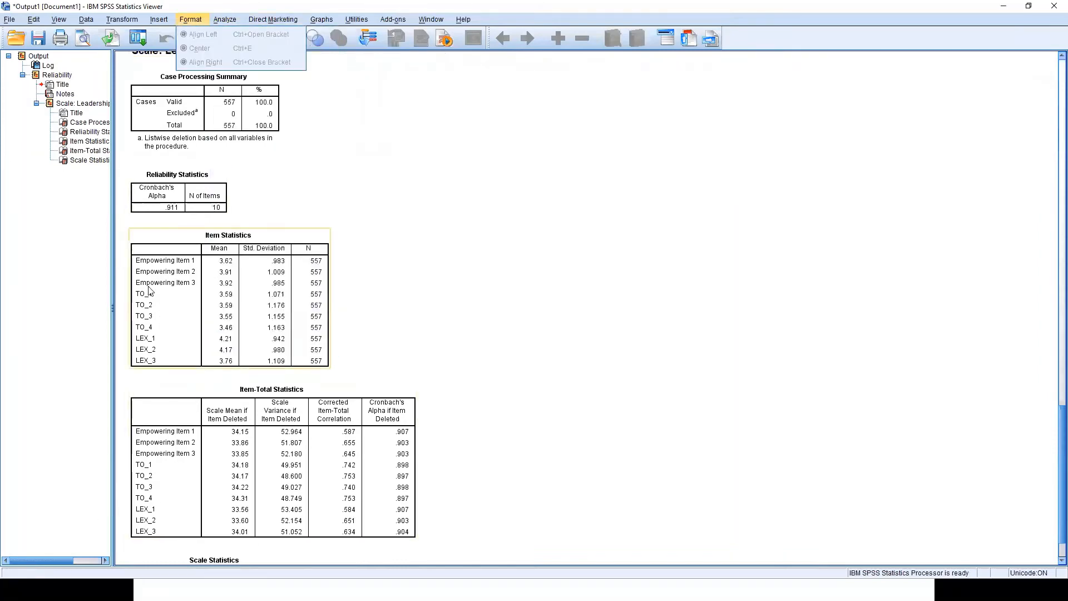
# Switch to the DataSEM_1 variable list and check the value labels from EMP_1 down to ETEN.
pyautogui.click(50, 589)
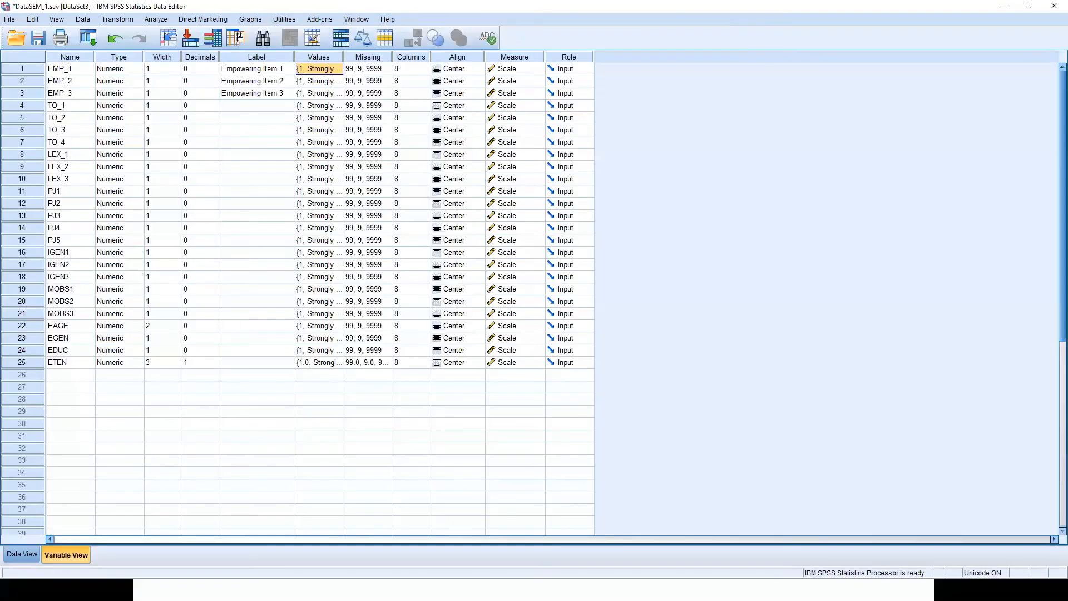
pyautogui.click(326, 82)
pyautogui.click(322, 93)
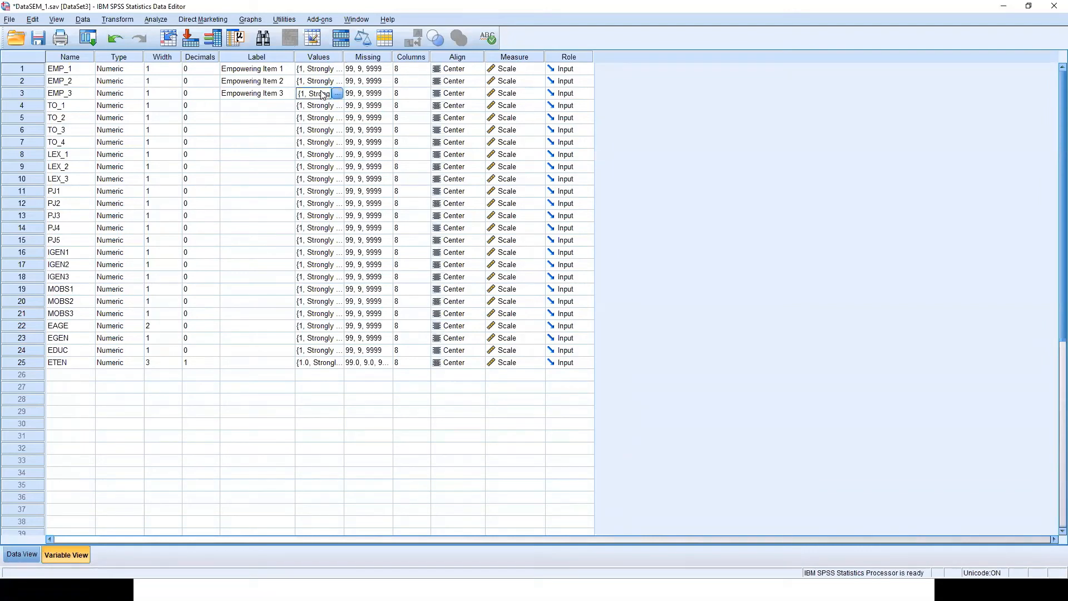
pyautogui.click(320, 105)
pyautogui.moveTo(321, 69); pyautogui.dragTo(320, 117)
pyautogui.moveTo(329, 70); pyautogui.dragTo(320, 356)
pyautogui.click(319, 363)
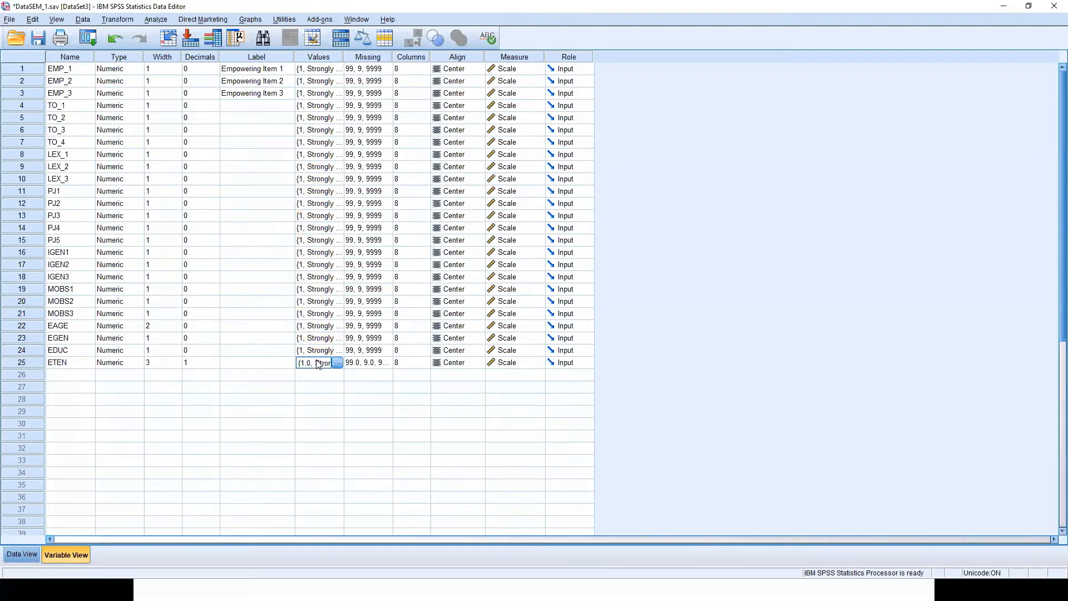
pyautogui.click(299, 378)
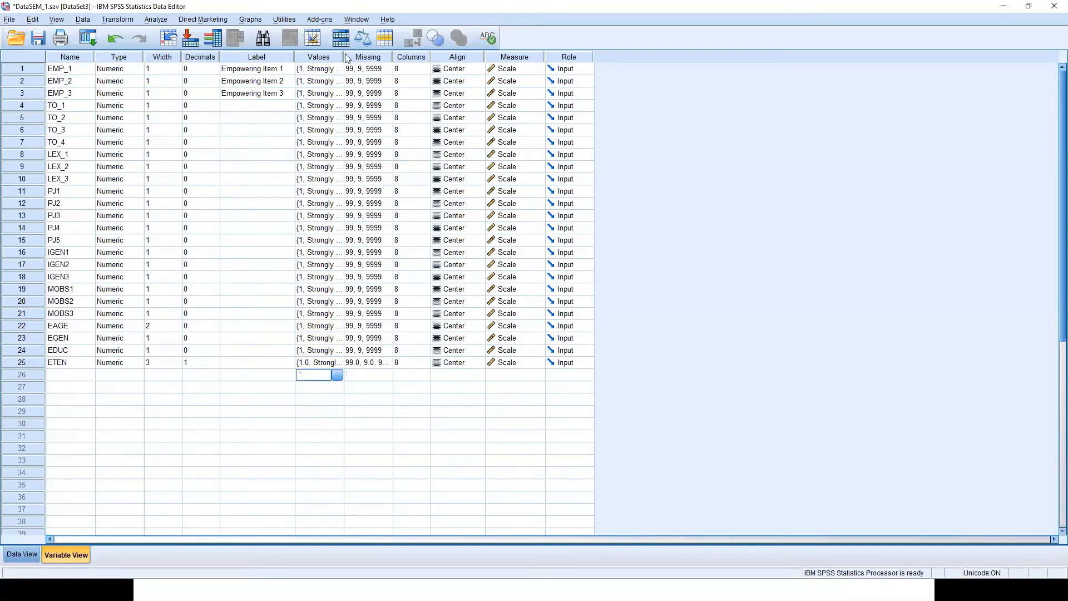
# Widen the Values column until the value label "Strongly Disagree" is fully readable, and save the DataSEM_1 dataset.
pyautogui.moveTo(344, 57); pyautogui.dragTo(395, 63)
pyautogui.click(358, 158)
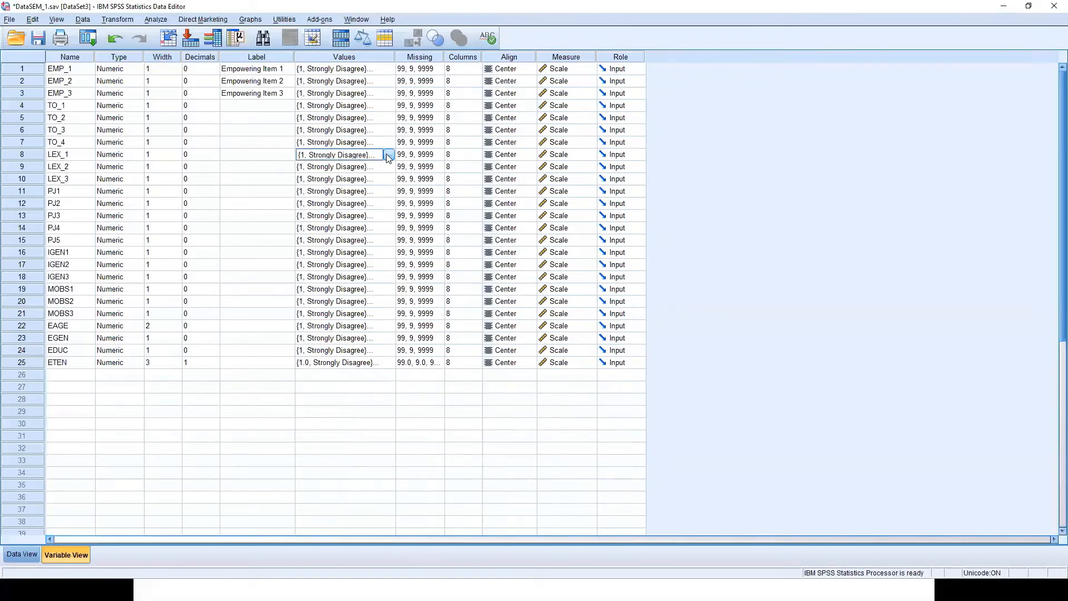
pyautogui.click(388, 154)
pyautogui.press('Escape')
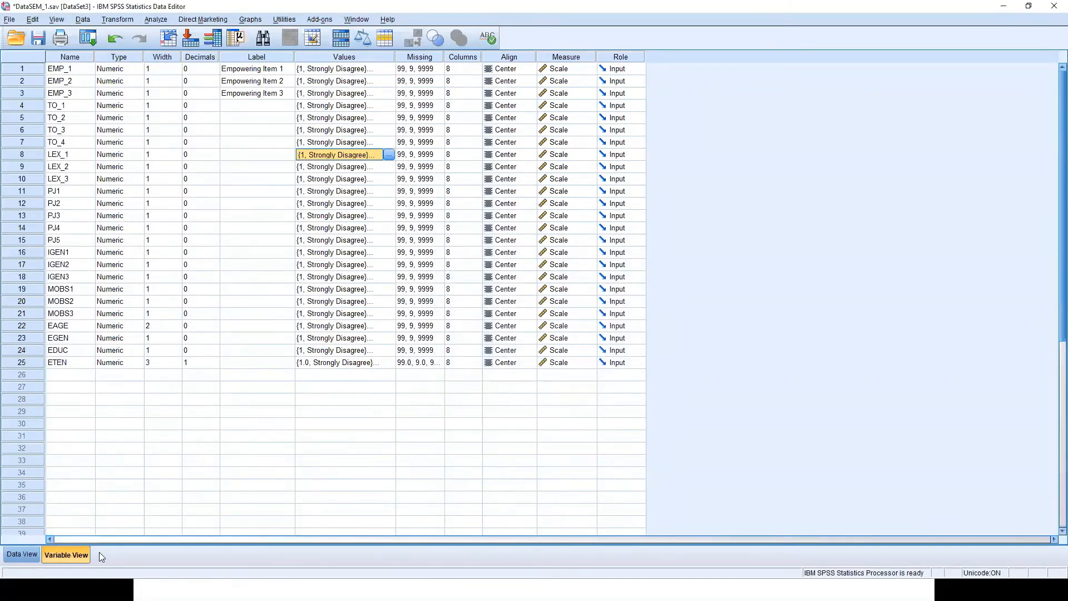
pyautogui.click(21, 554)
pyautogui.click(37, 42)
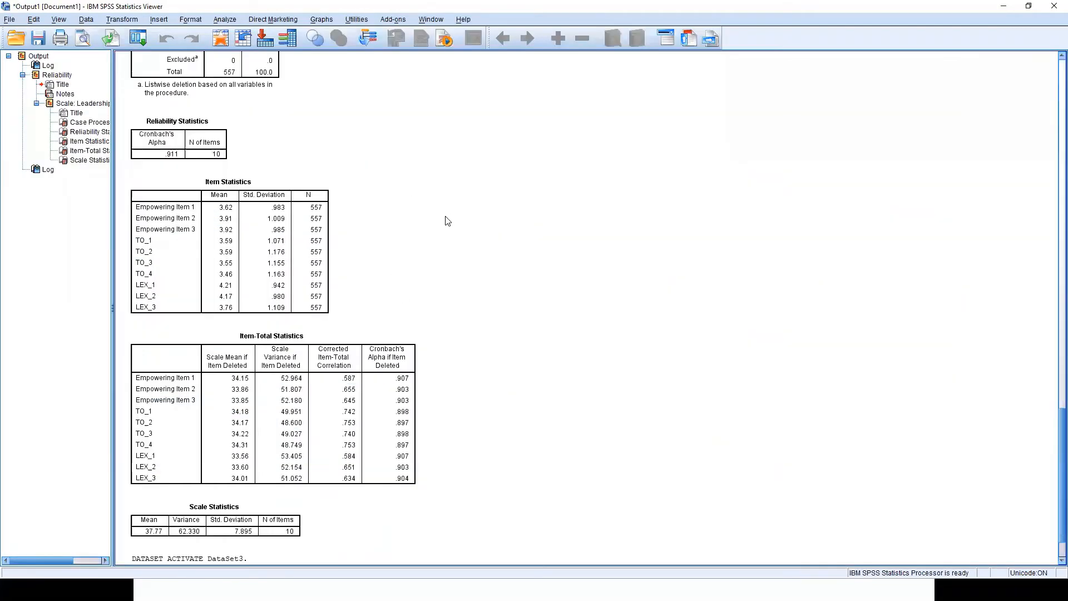
# Review the Leadership reliability tables in the output and the logged SAVE and RELIABILITY commands above them.
pyautogui.scroll(4, 439, 218)
pyautogui.scroll(-3, 425, 217)
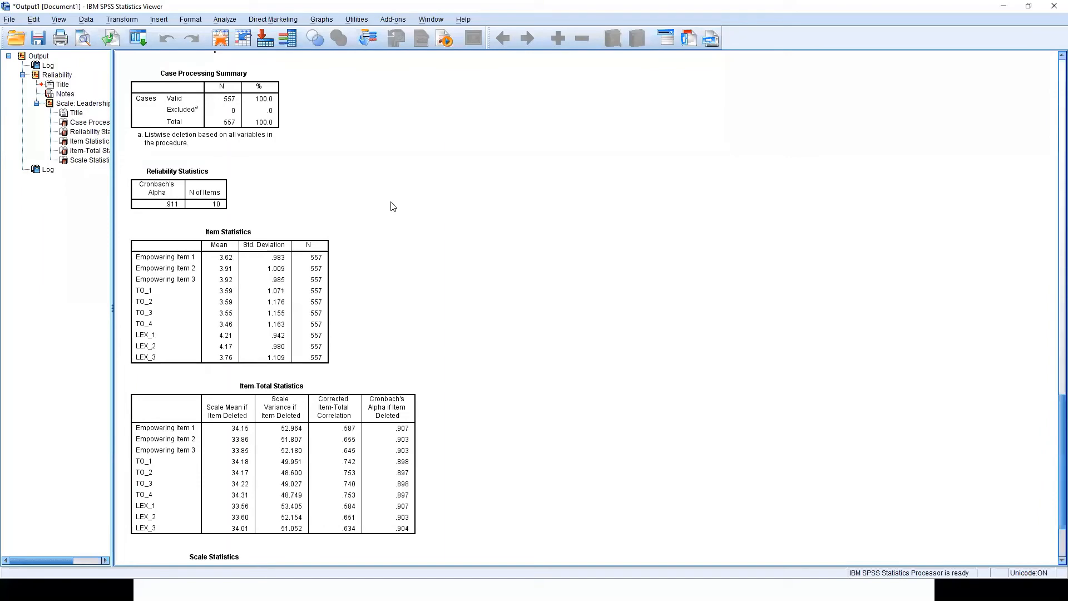
pyautogui.click(187, 109)
pyautogui.scroll(3, 234, 142)
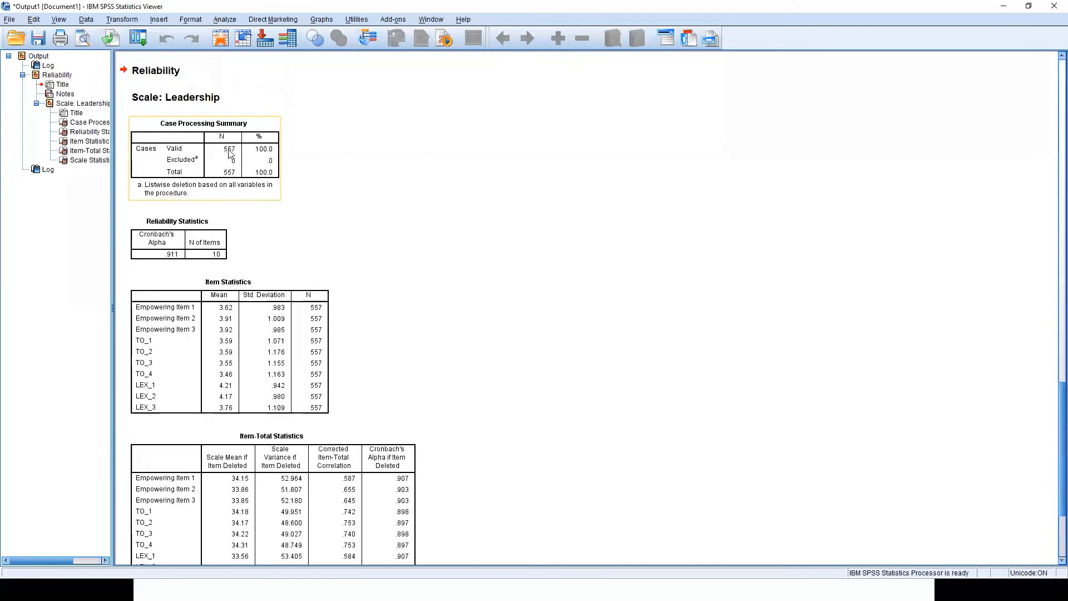
pyautogui.scroll(12, 165, 135)
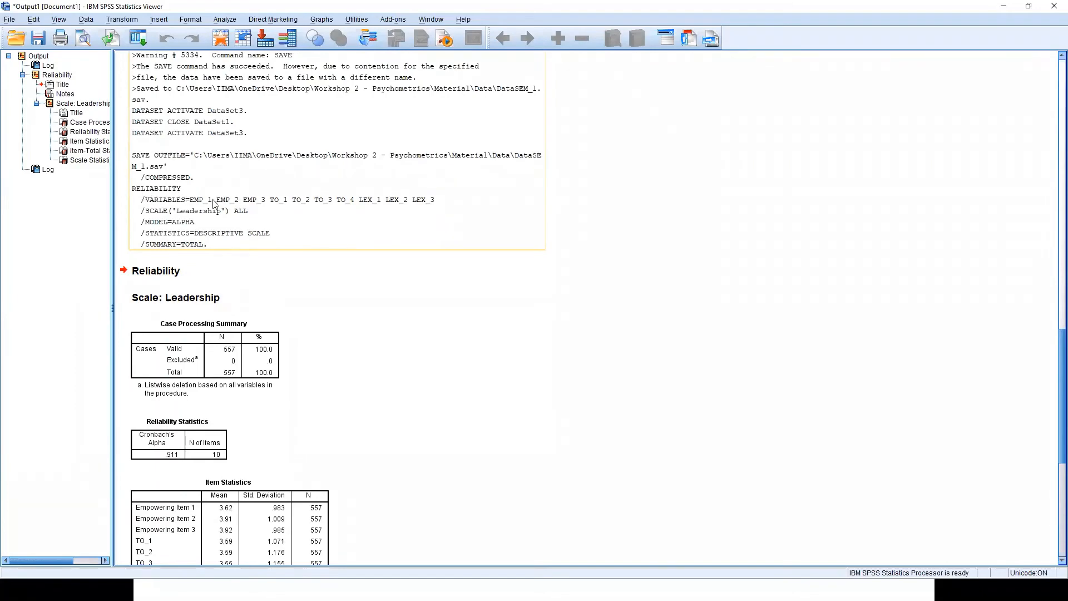
pyautogui.click(174, 166)
pyautogui.scroll(-12, 273, 245)
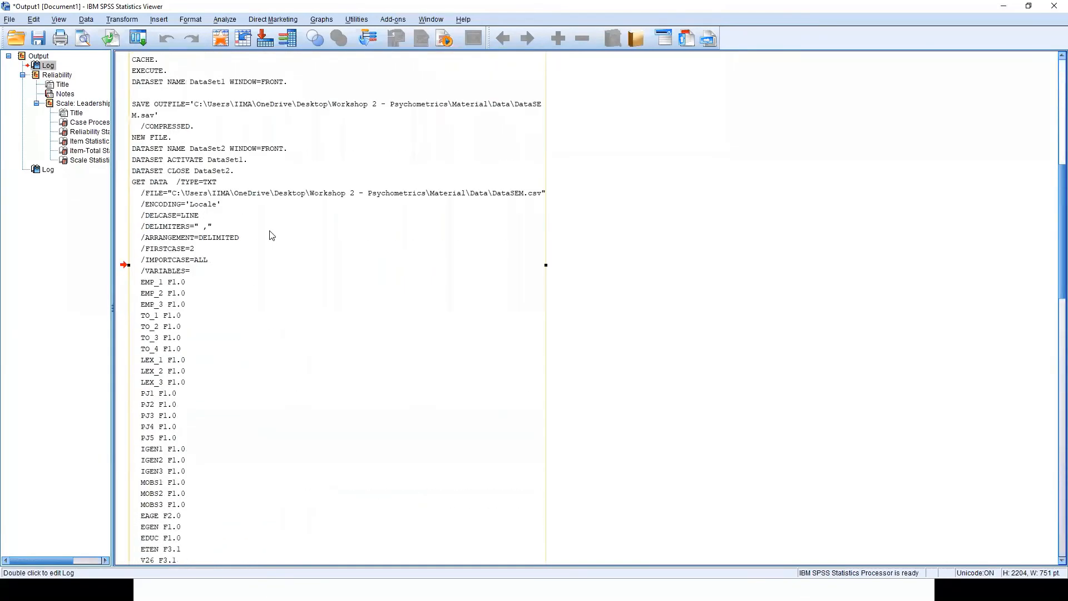
pyautogui.scroll(-15, 270, 235)
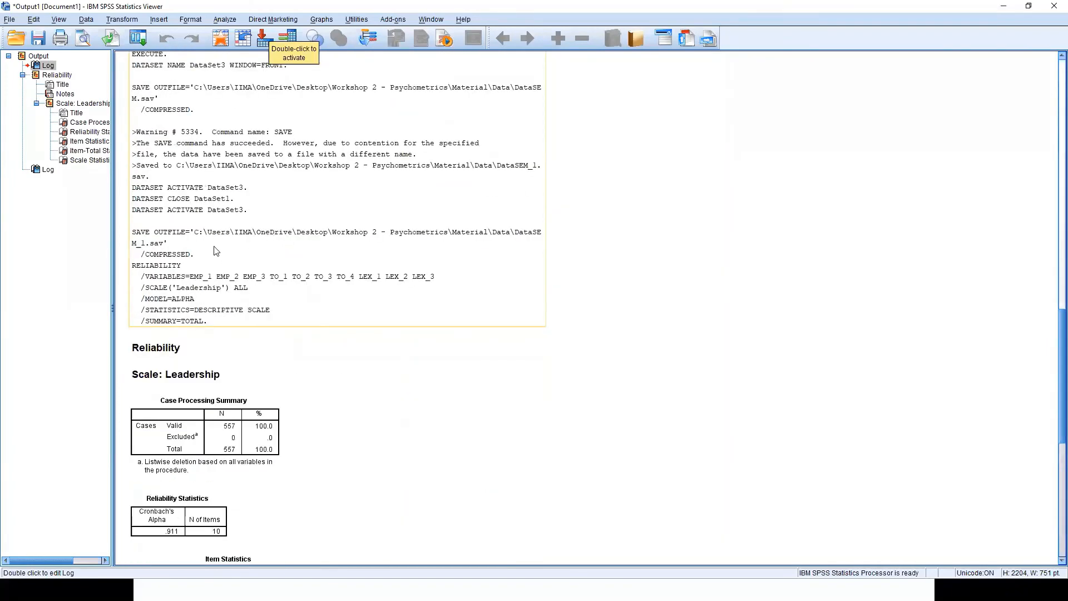
pyautogui.scroll(-15, 167, 244)
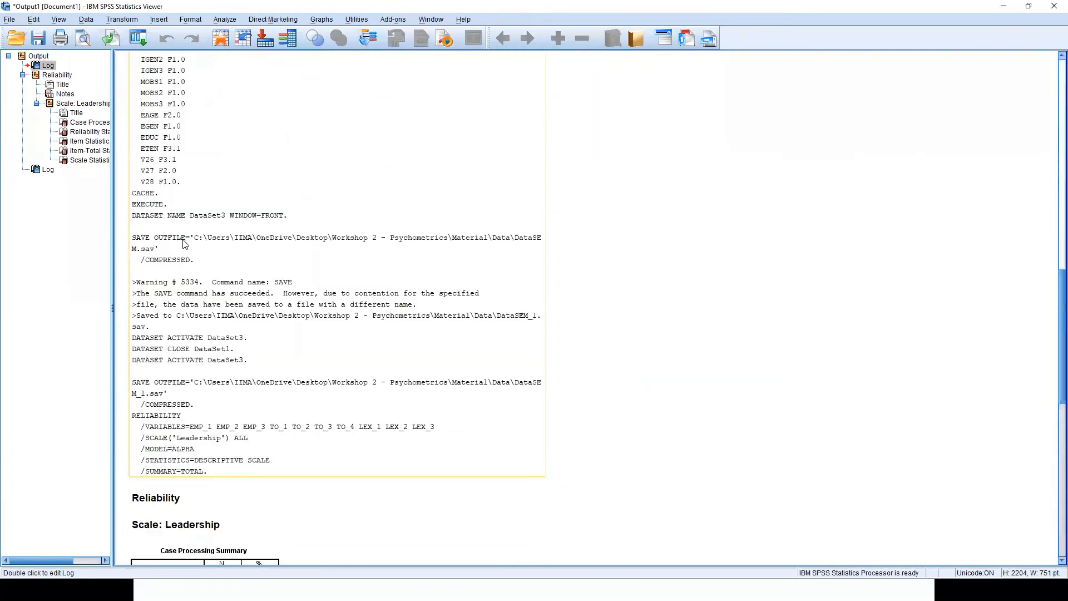
# Open the first output log for editing and copy its final SAVE OUTFILE and RELIABILITY commands.
pyautogui.doubleClick(205, 338)
pyautogui.scroll(-10, 203, 340)
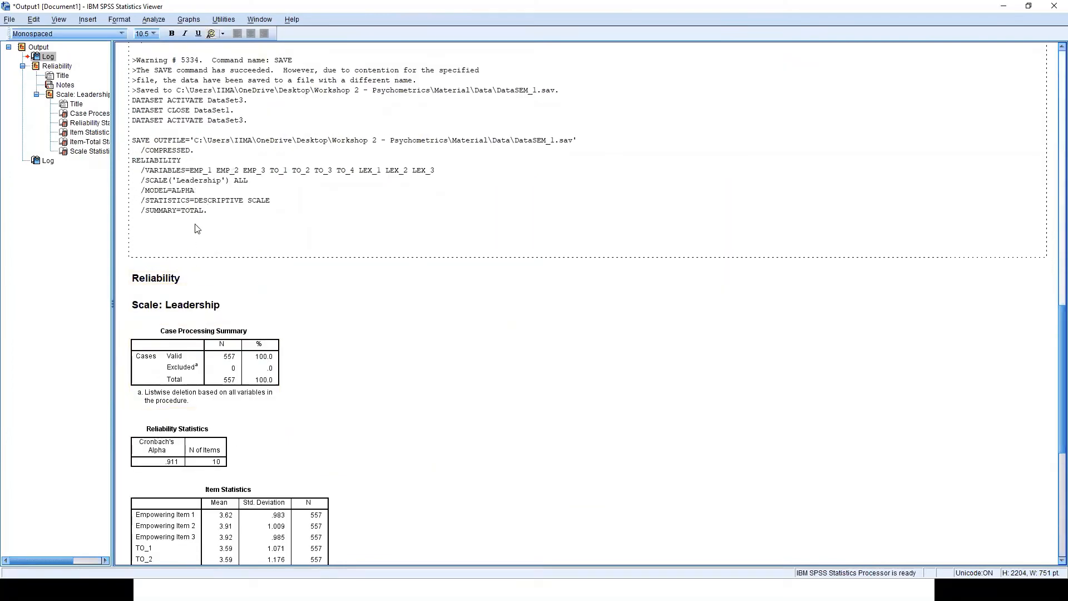
pyautogui.moveTo(208, 211); pyautogui.dragTo(132, 140)
pyautogui.hotkey('ctrl', 'c')
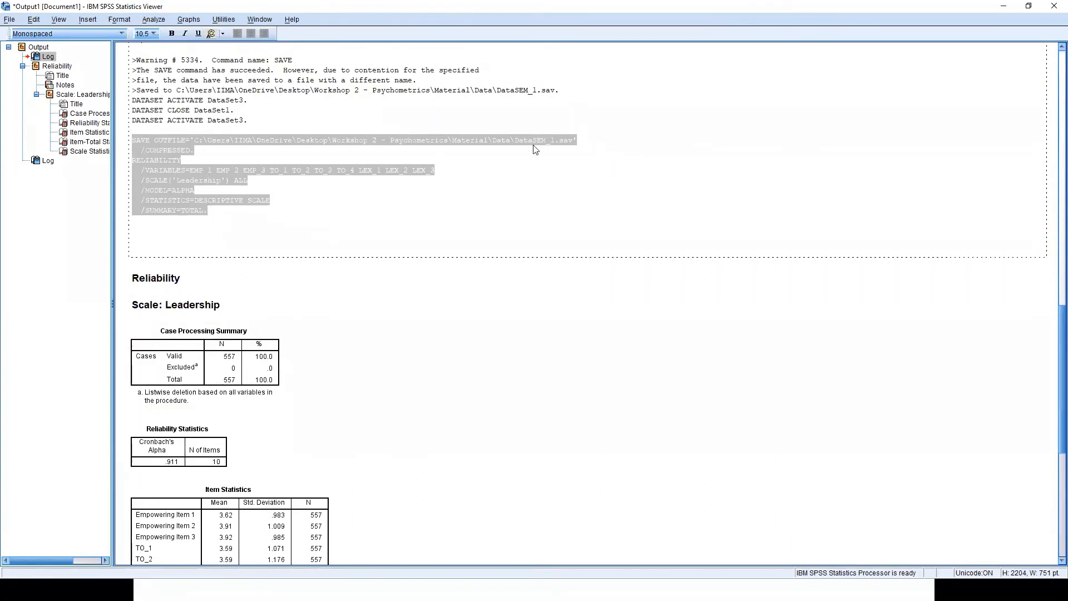
pyautogui.click(151, 160)
pyautogui.moveTo(210, 214); pyautogui.dragTo(152, 140)
# Switch to FDPSyntax.sps and paste the copied commands below the existing reliability block, leaving empty lines between them.
pyautogui.hotkey('alt', 'Tab')
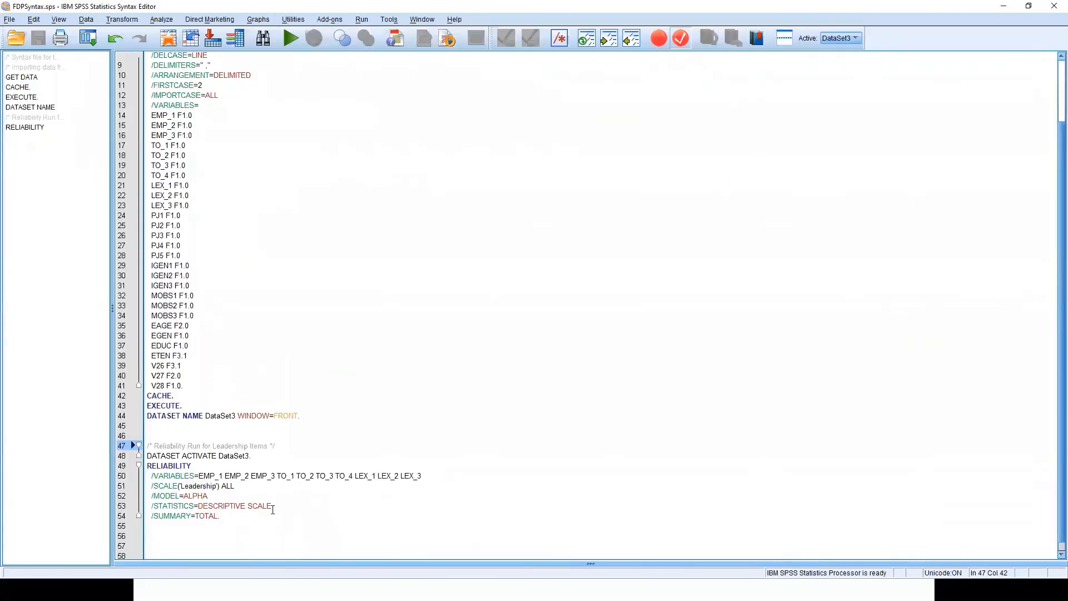
pyautogui.click(278, 525)
pyautogui.press('Return')
pyautogui.press('Return')
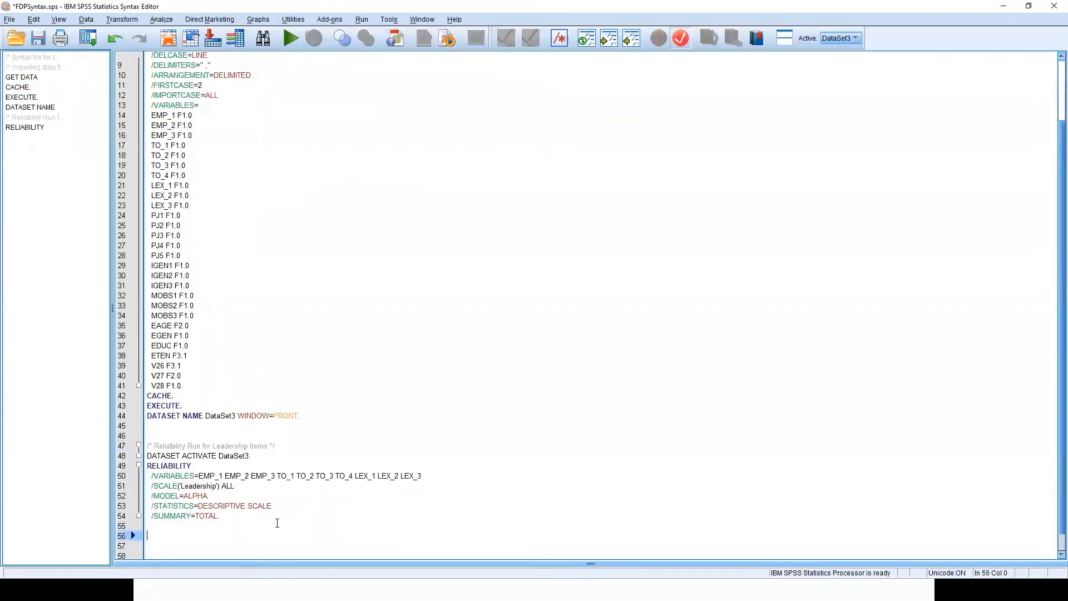
pyautogui.hotkey('ctrl', 'v')
# Delete the old block from DATASET ACTIVATE to /SUMMARY=TOTAL under the leadership comment, along with the surplus empty lines.
pyautogui.press('Up')
pyautogui.press('Up')
pyautogui.press('Up')
pyautogui.press('Up')
pyautogui.press('Up')
pyautogui.press('Up')
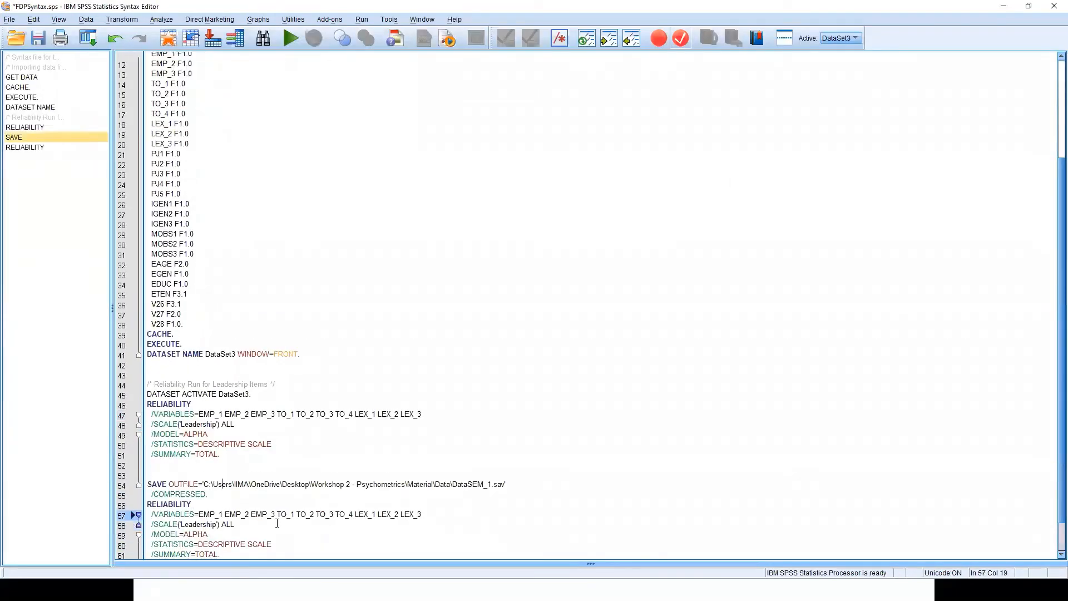
pyautogui.hotkey('shift', 'Up')
pyautogui.hotkey('shift', 'Up')
pyautogui.hotkey('shift', 'Up')
pyautogui.hotkey('shift', 'Up')
pyautogui.hotkey('shift', 'Up')
pyautogui.hotkey('shift', 'Up')
pyautogui.hotkey('shift', 'Up')
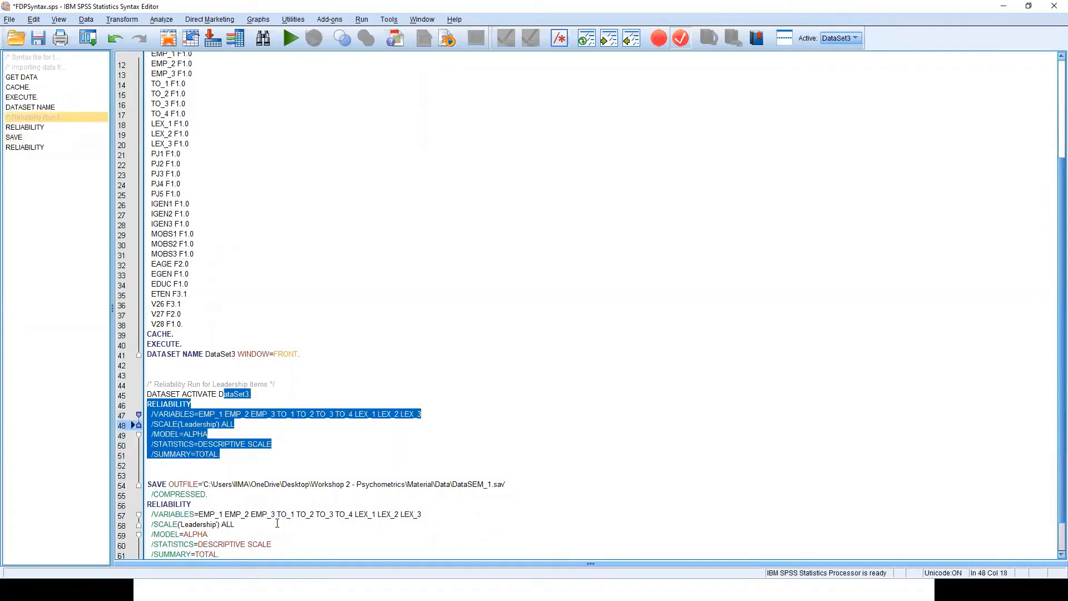
pyautogui.hotkey('shift', 'Home')
pyautogui.press('Delete')
pyautogui.press('Delete')
pyautogui.press('Delete')
pyautogui.press('Delete')
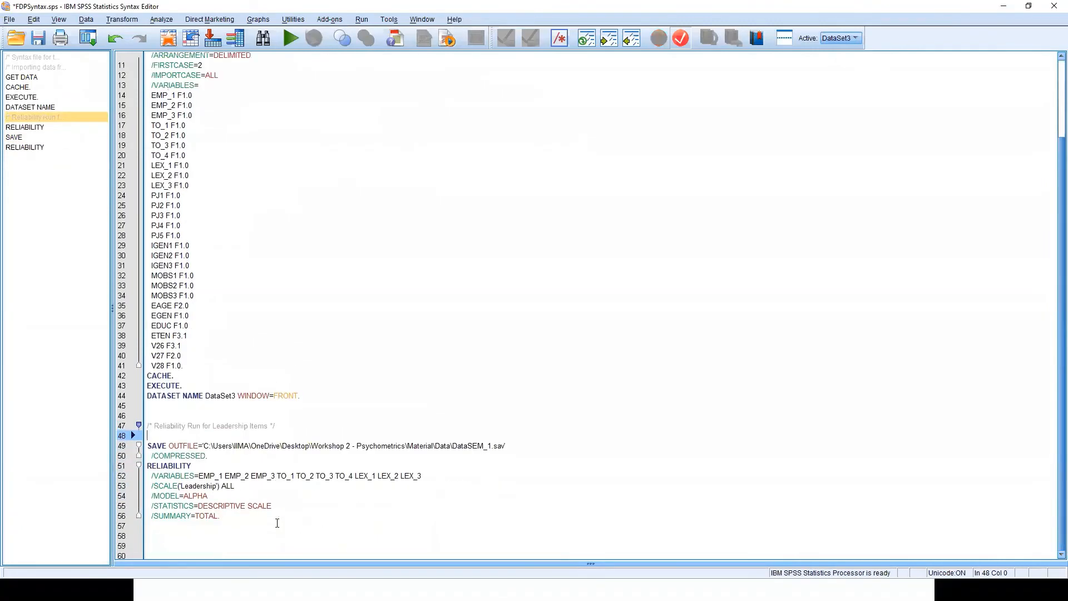
# Delete the SAVE OUTFILE and /COMPRESSED lines between the leadership comment and the RELIABILITY command.
pyautogui.hotkey('shift', 'Down')
pyautogui.hotkey('shift', 'Down')
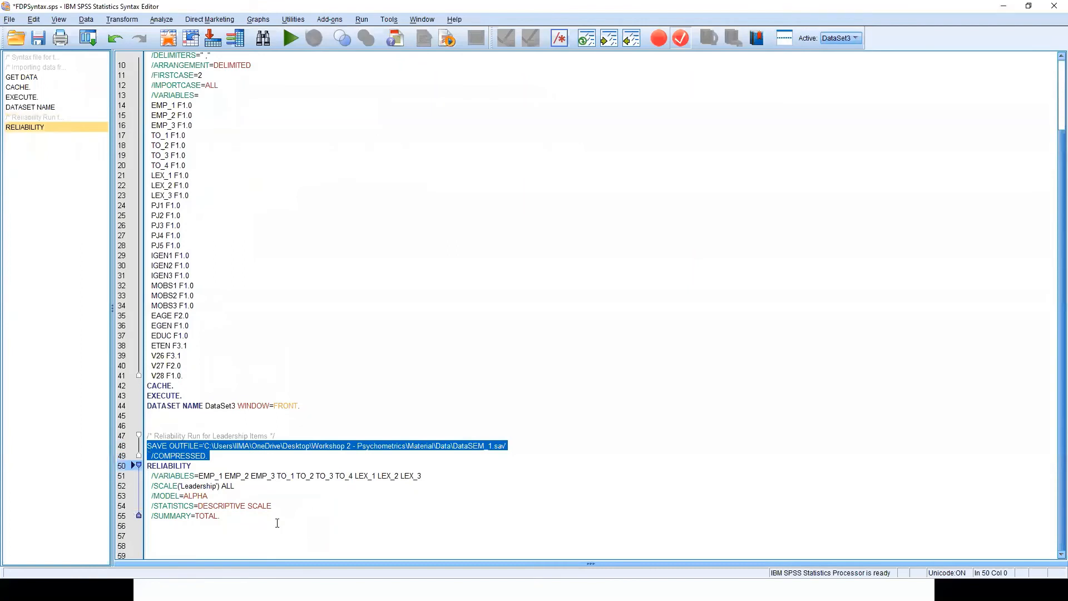
pyautogui.press('Delete')
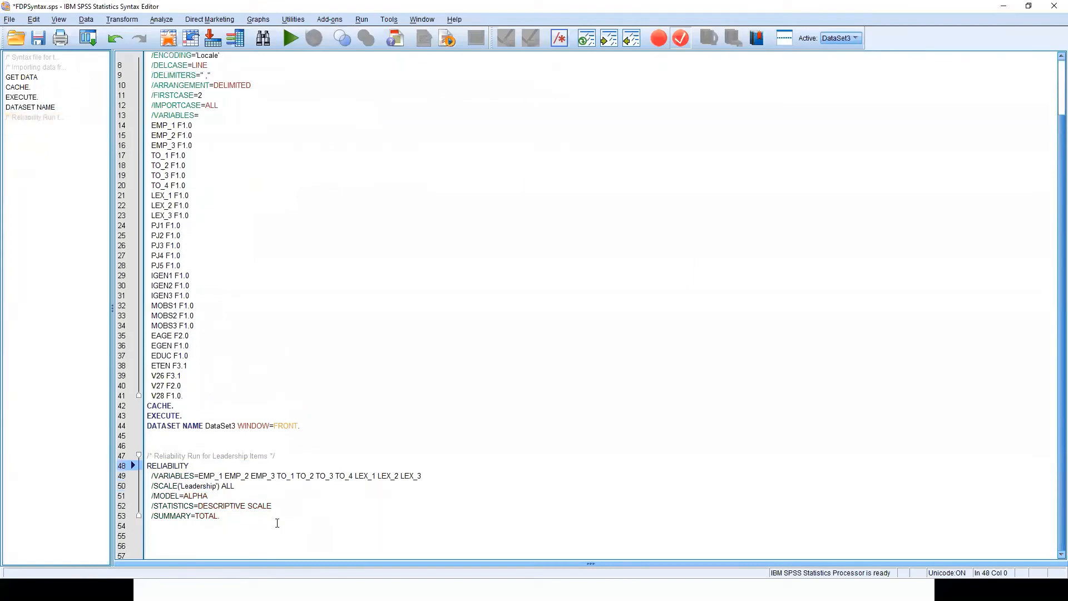
# Insert an empty line between the leadership comment and the RELIABILITY command.
pyautogui.click(225, 527)
pyautogui.press('Up')
pyautogui.press('Up')
pyautogui.press('Up')
pyautogui.press('Up')
pyautogui.press('Up')
pyautogui.press('Up')
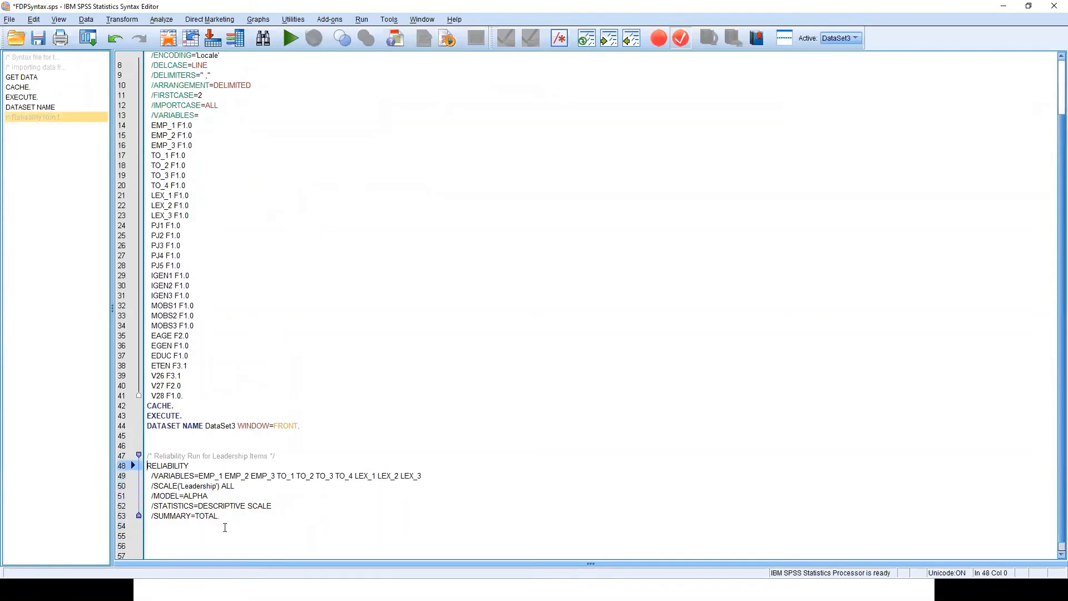
pyautogui.press('Return')
# Select the syntax from RELIABILITY through /SUMMARY=TOTAL and run only that selection.
pyautogui.hotkey('shift', 'Down')
pyautogui.hotkey('shift', 'Down')
pyautogui.hotkey('shift', 'Down')
pyautogui.hotkey('shift', 'Down')
pyautogui.hotkey('shift', 'Down')
pyautogui.hotkey('shift', 'Down')
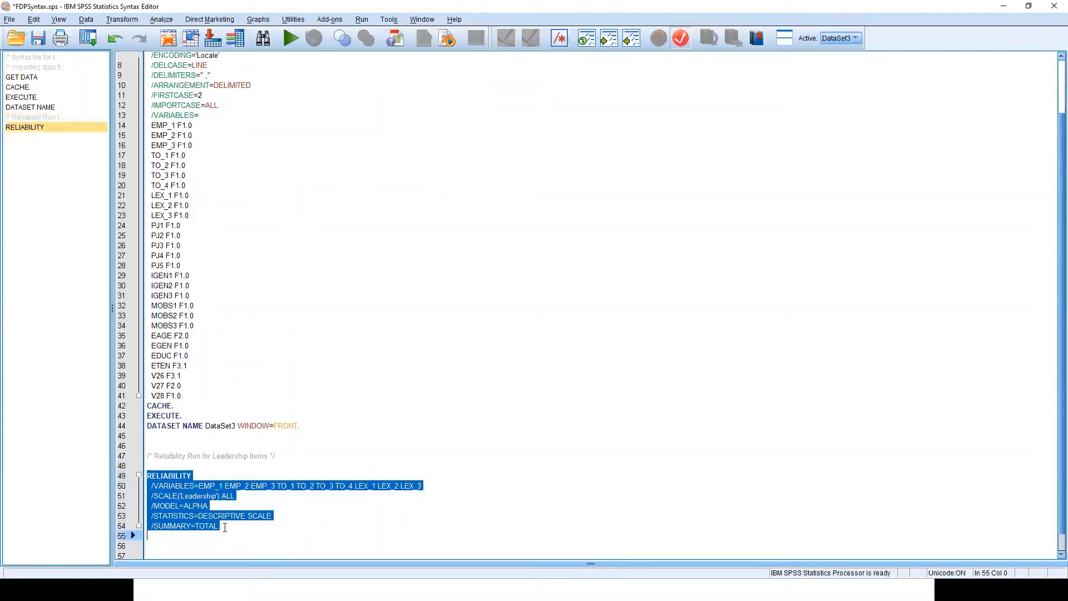
pyautogui.click(291, 39)
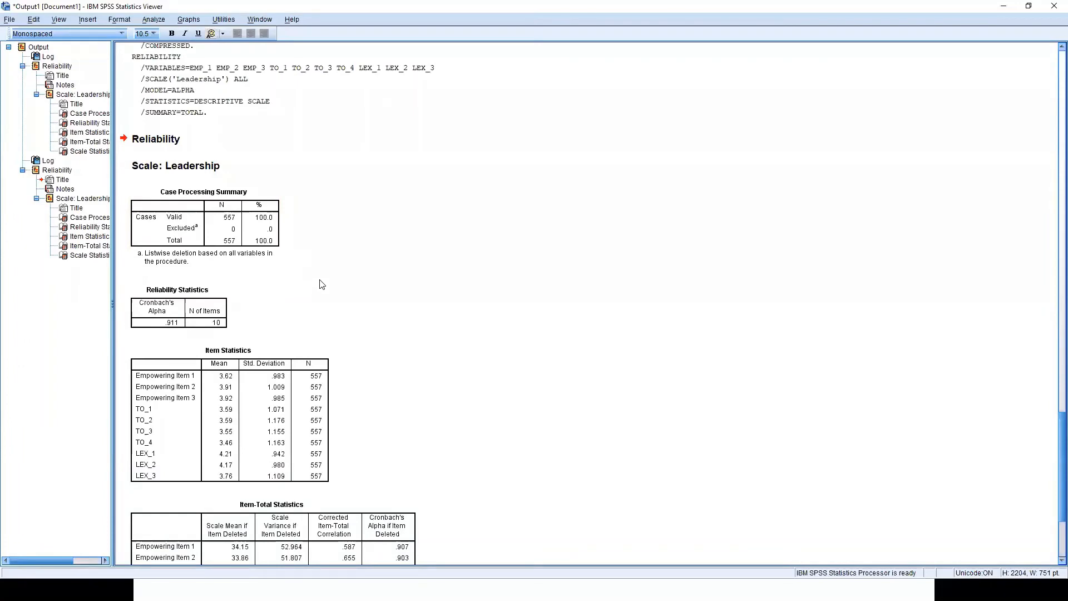
# Examine the output of the syntax-based reliability run against FDPSyntax.sps, covering case processing, Cronbach's alpha, item and item-total statistics.
pyautogui.scroll(-3, 326, 287)
pyautogui.scroll(4, 329, 289)
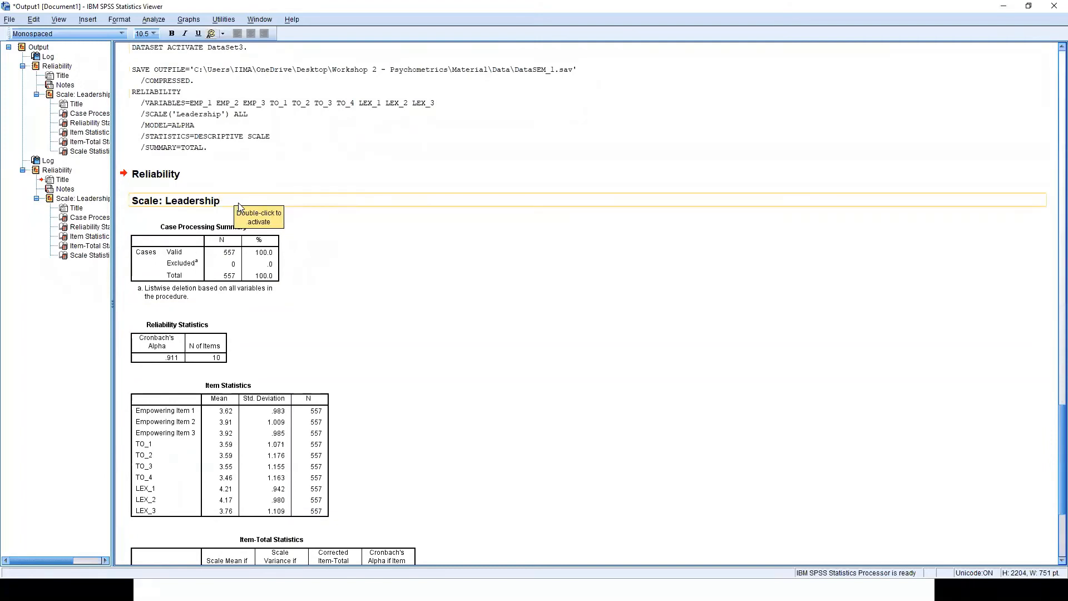
pyautogui.hotkey('alt', 'Tab')
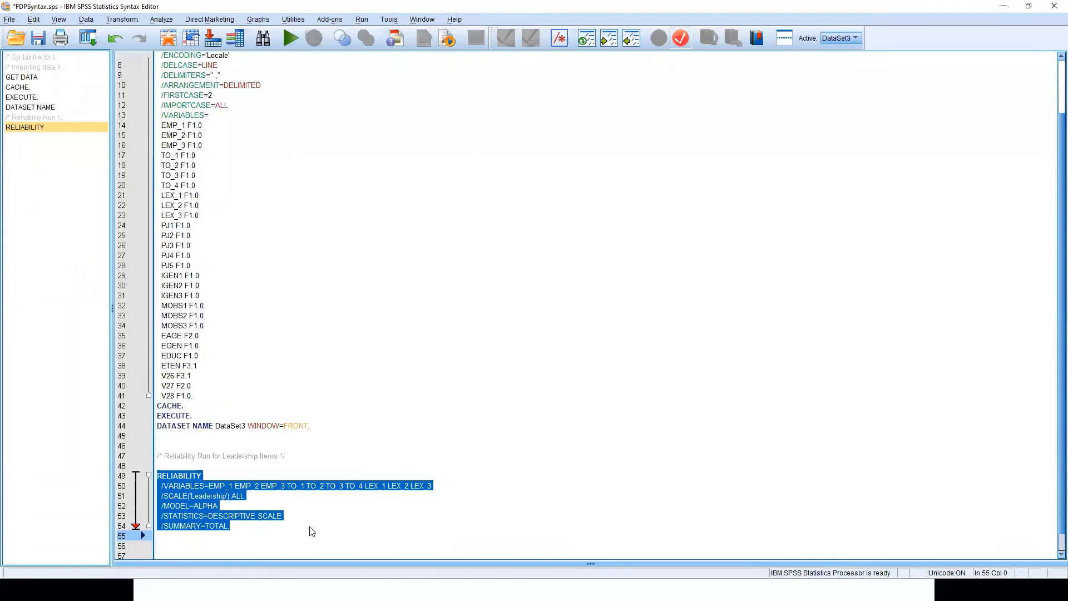
pyautogui.hotkey('alt', 'Tab')
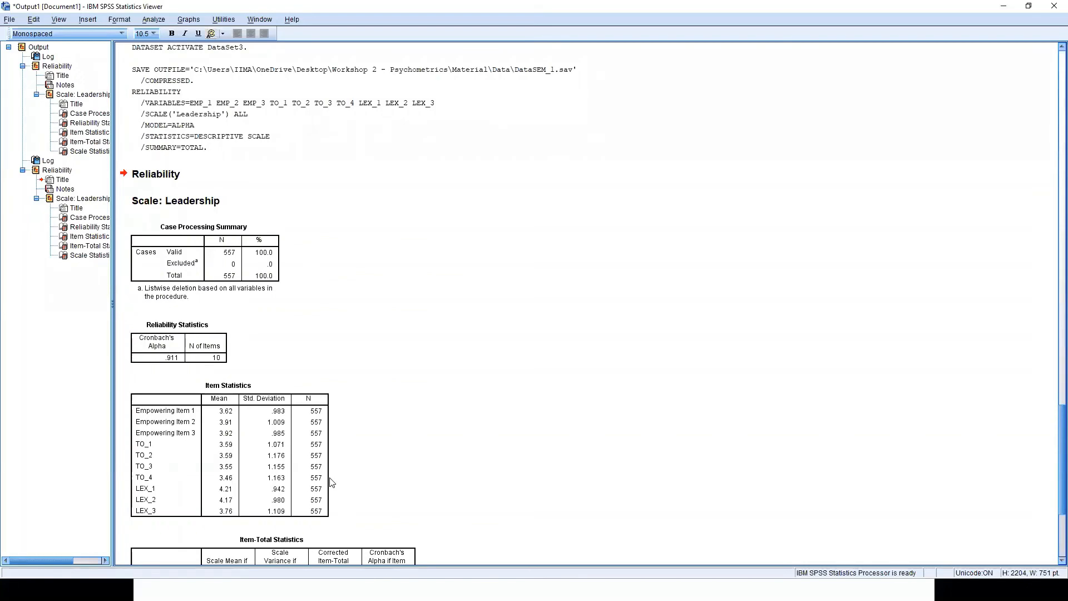
pyautogui.scroll(-3, 330, 479)
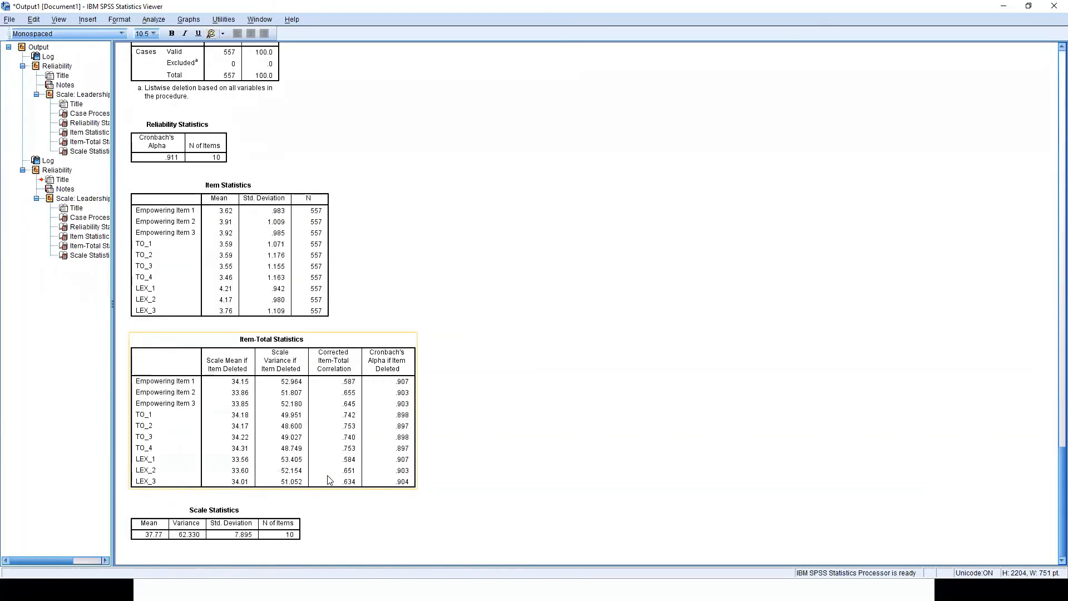
pyautogui.scroll(2, 309, 482)
pyautogui.click(255, 202)
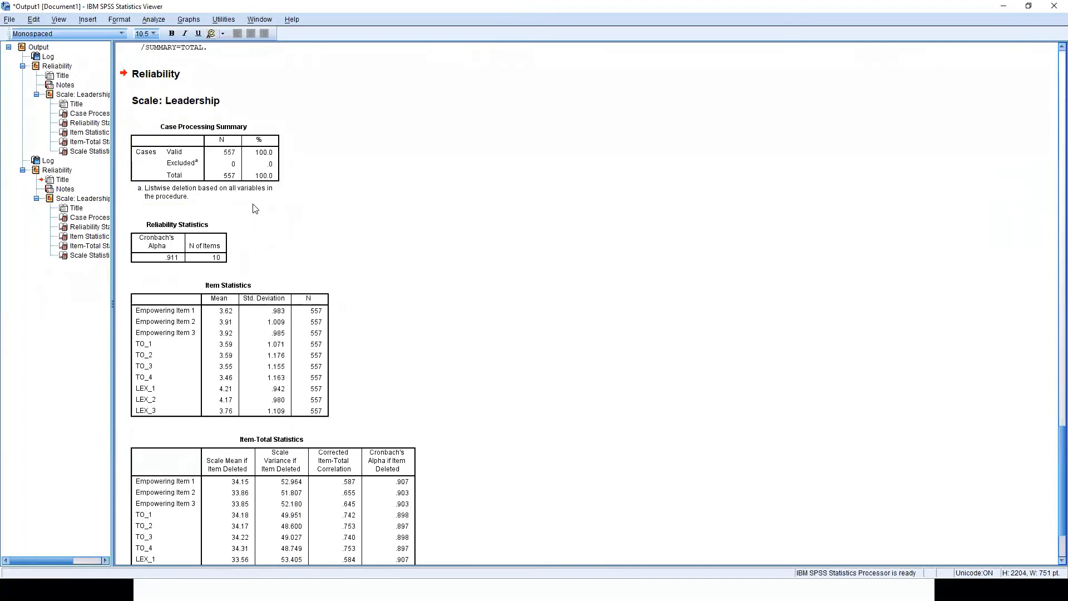
pyautogui.click(255, 209)
pyautogui.click(256, 285)
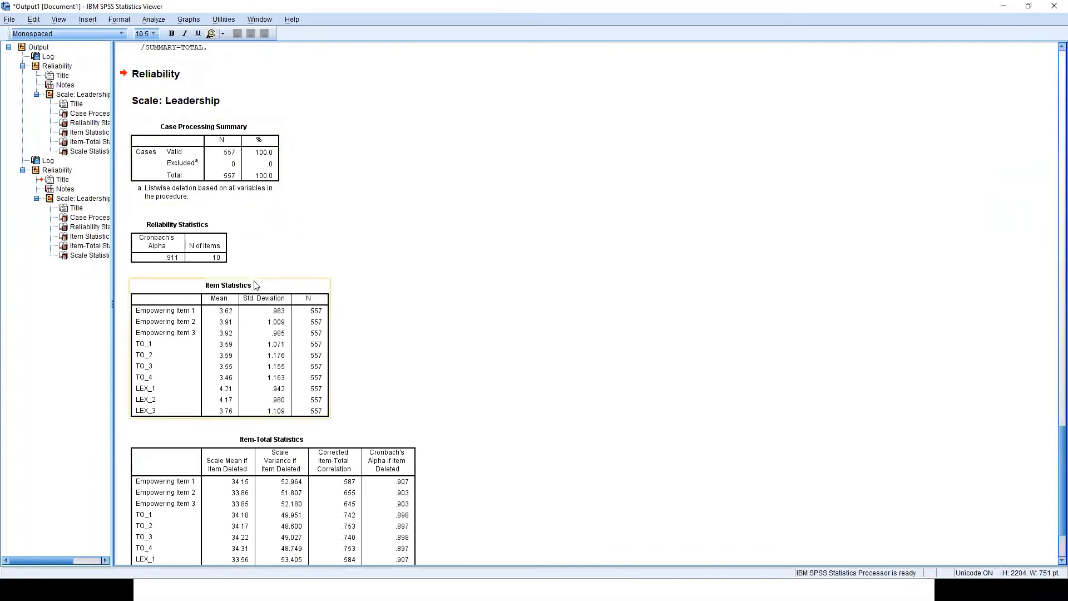
# Review the Leadership scale output, covering Cronbach's alpha, item statistics, item-total statistics and scale statistics.
pyautogui.scroll(-3, 244, 335)
pyautogui.click(243, 337)
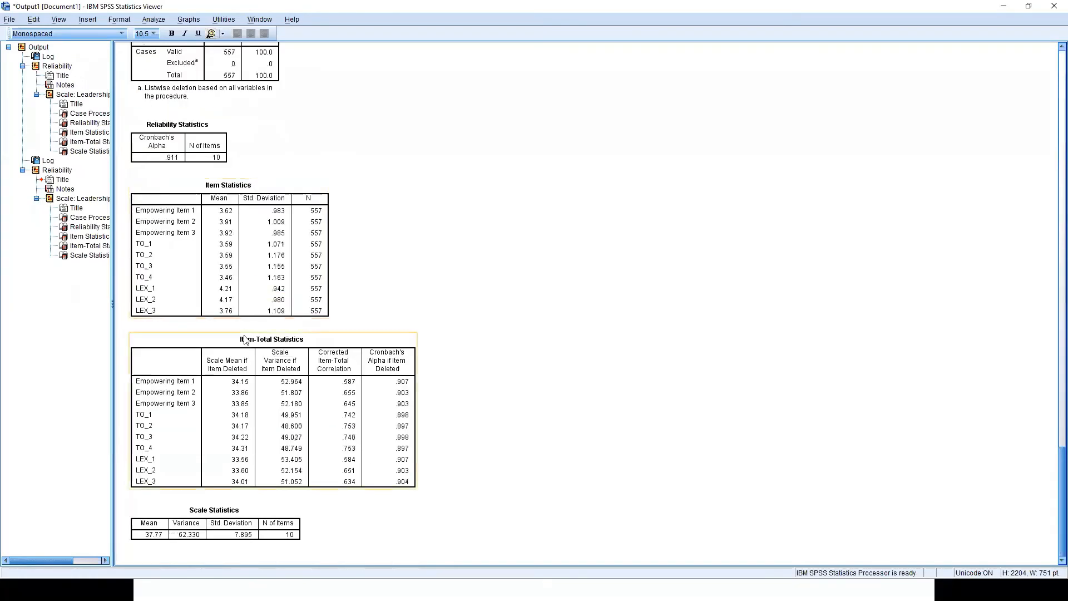
pyautogui.scroll(2, 243, 337)
pyautogui.click(241, 278)
pyautogui.click(185, 211)
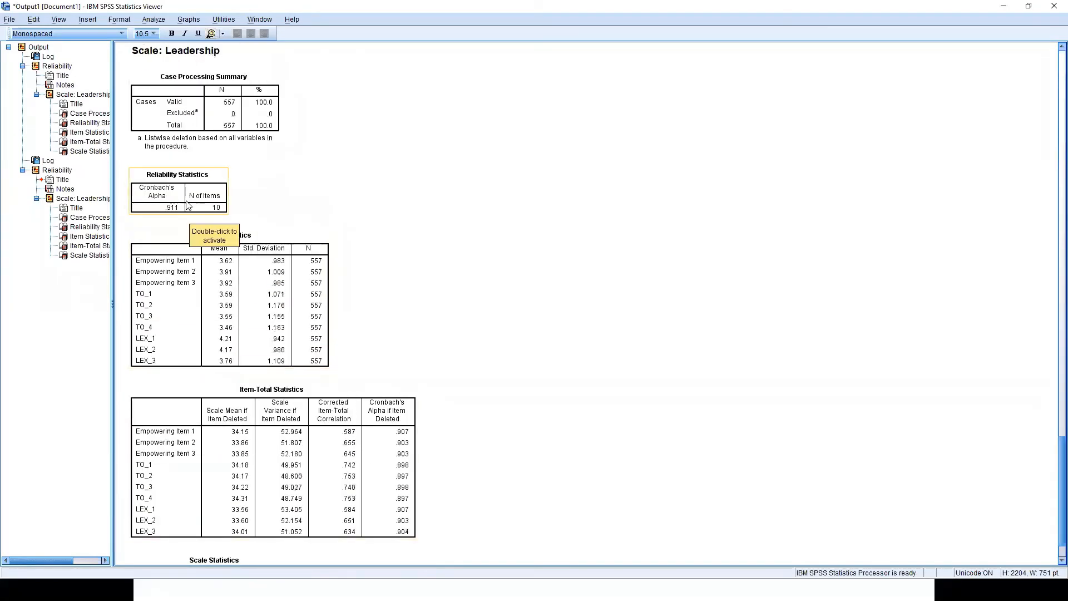
pyautogui.click(188, 245)
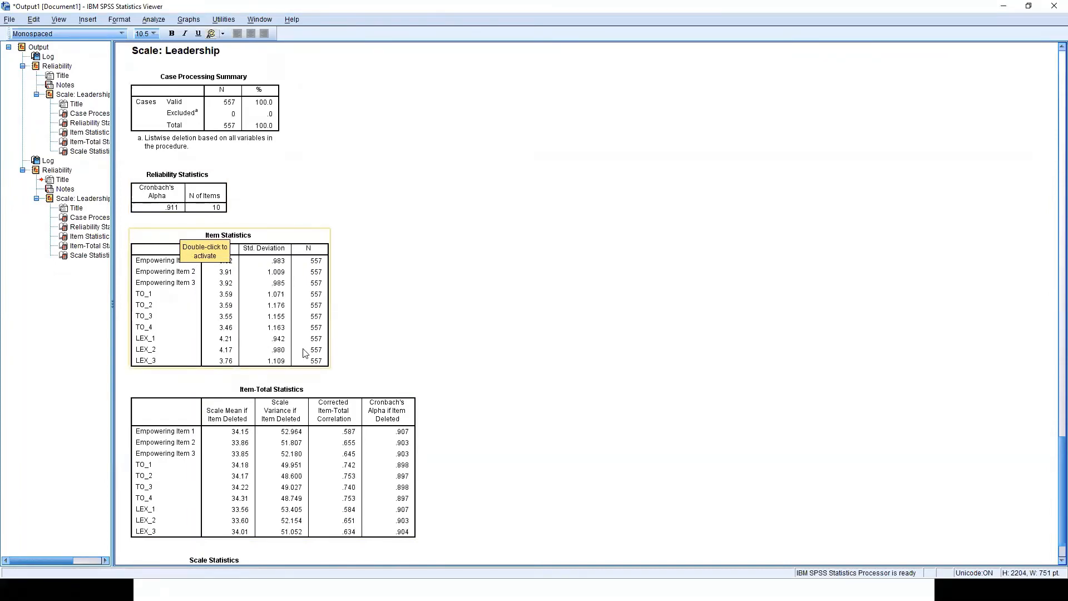
pyautogui.click(339, 311)
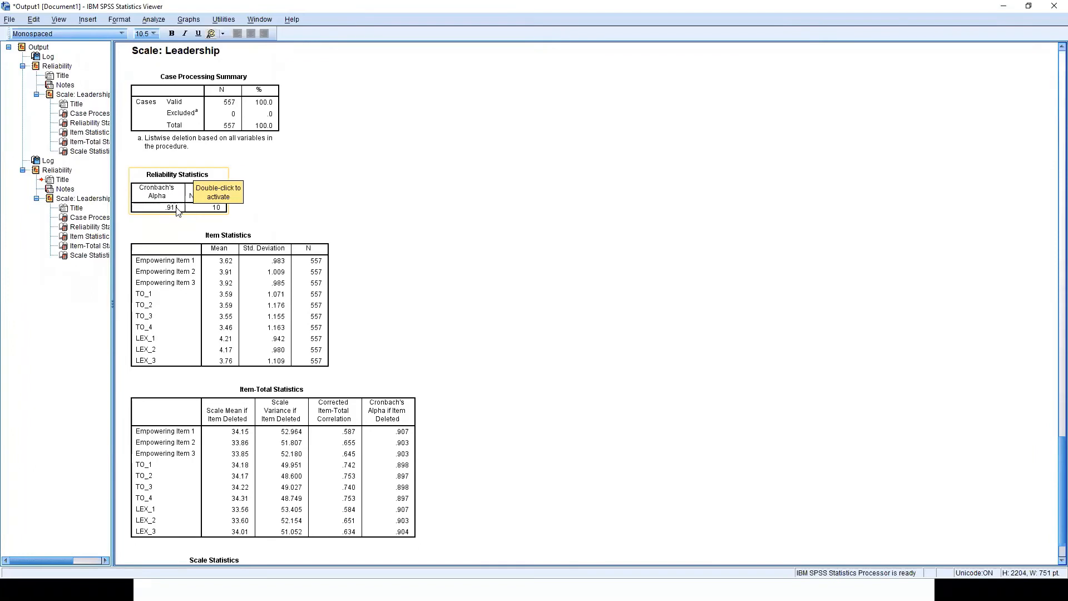
pyautogui.scroll(-3, 190, 241)
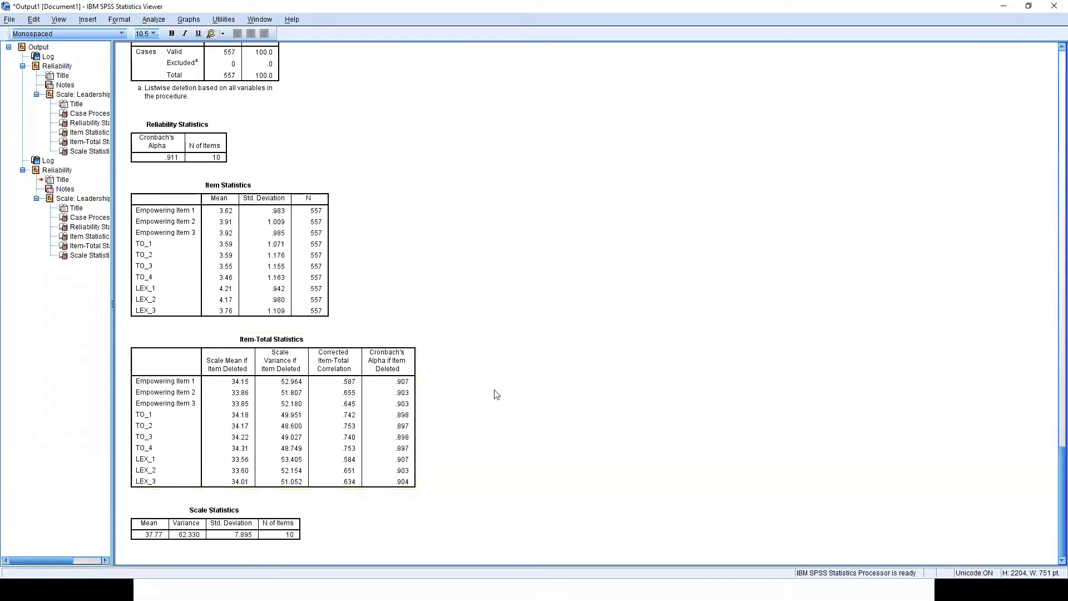
pyautogui.click(474, 409)
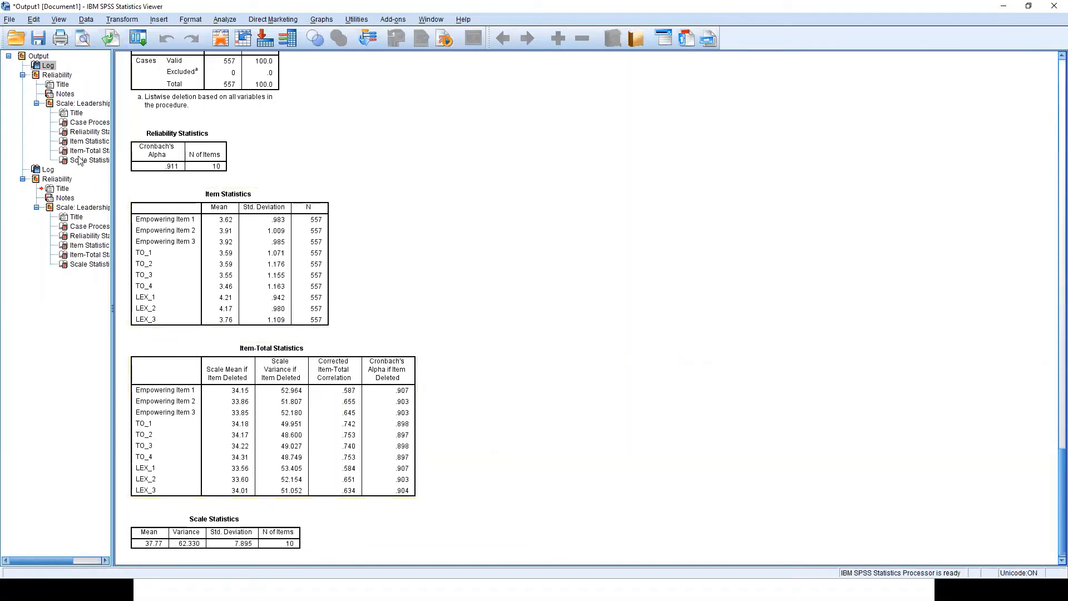
# Switch to Microsoft Whiteboard and open a blank board.
pyautogui.hotkey('alt', 'Tab')
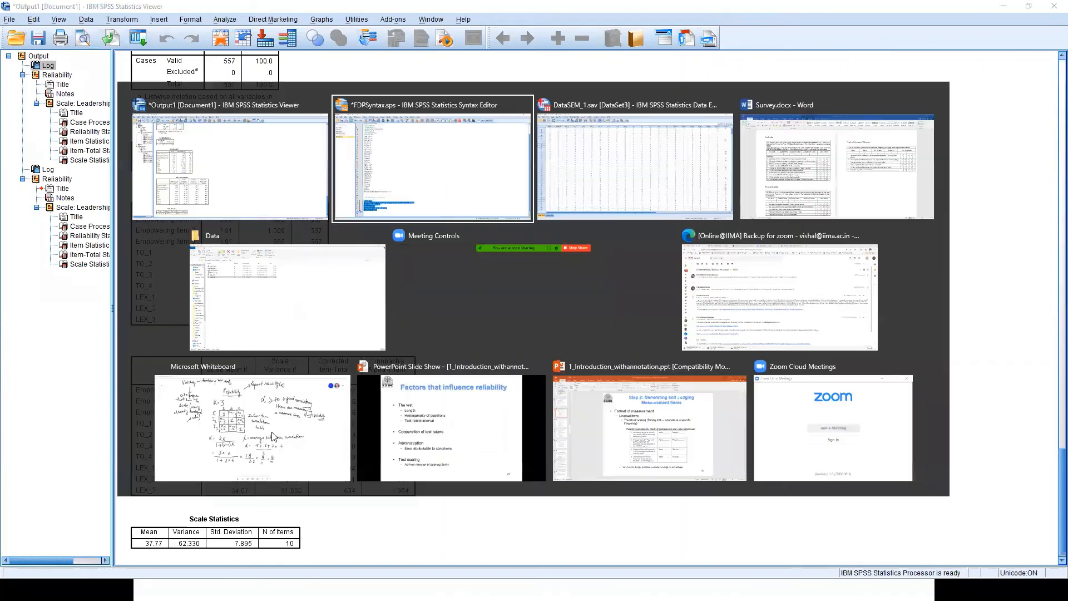
pyautogui.hotkey('alt', 'Tab')
pyautogui.hotkey('alt', 'Tab')
pyautogui.hotkey('alt', 'Tab')
pyautogui.hotkey('alt', 'Tab')
pyautogui.hotkey('alt', 'Tab')
pyautogui.hotkey('alt', 'Tab')
pyautogui.hotkey('alt', 'Tab')
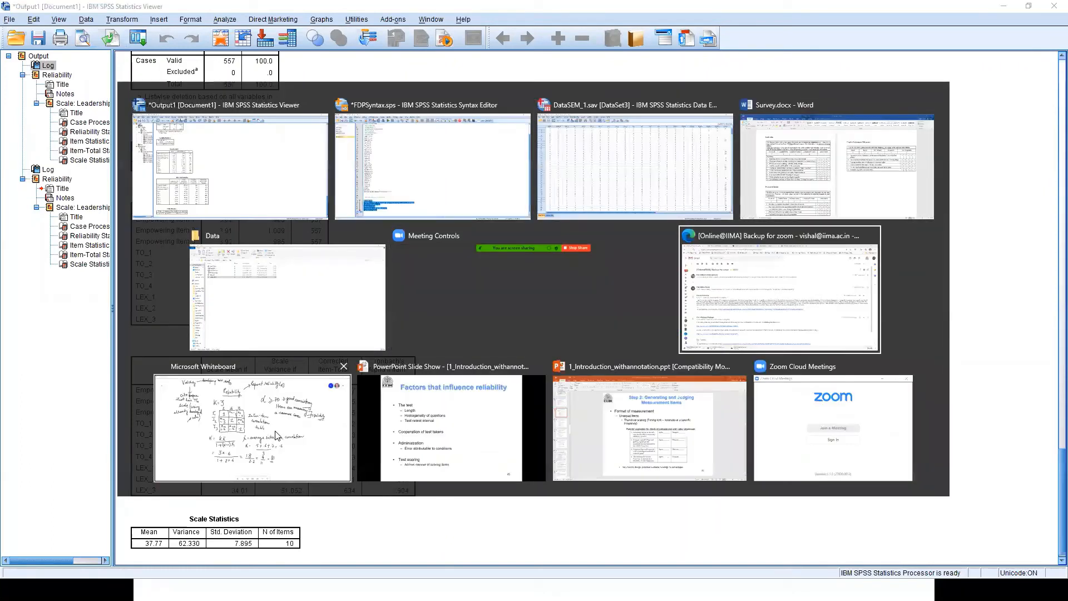
pyautogui.click(277, 435)
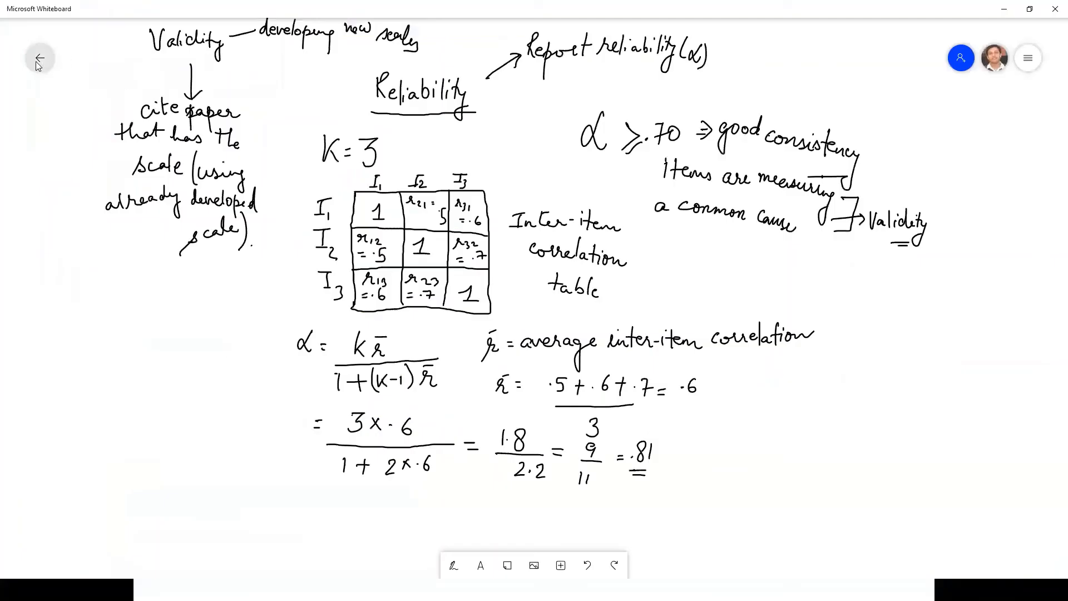
pyautogui.click(38, 57)
pyautogui.click(316, 154)
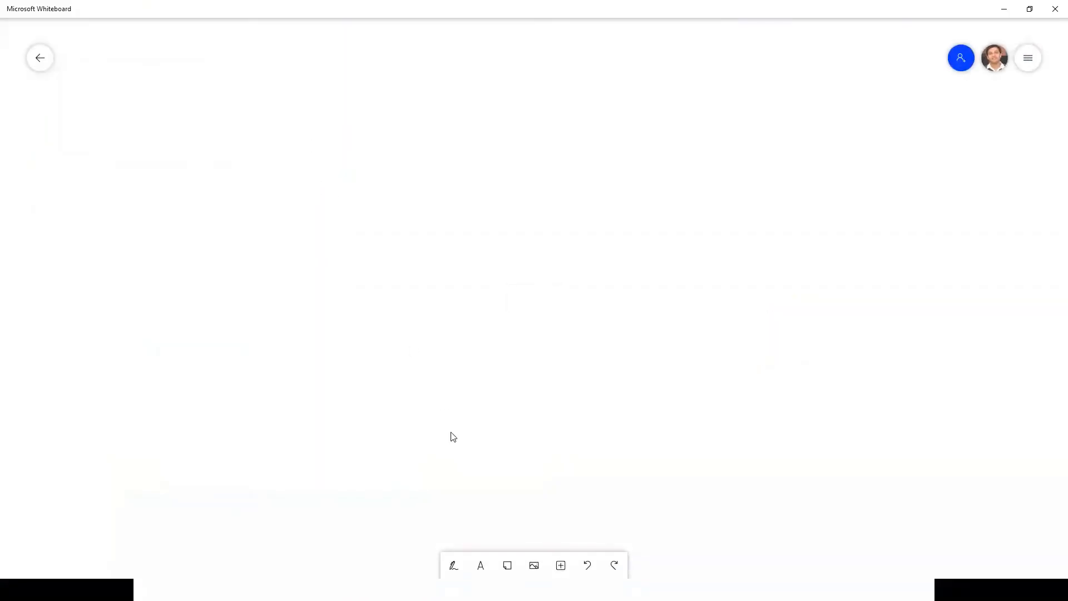
# Handwrite the item range I1 to I10, joined by a line, in black pen near the upper part of the board.
pyautogui.click(453, 565)
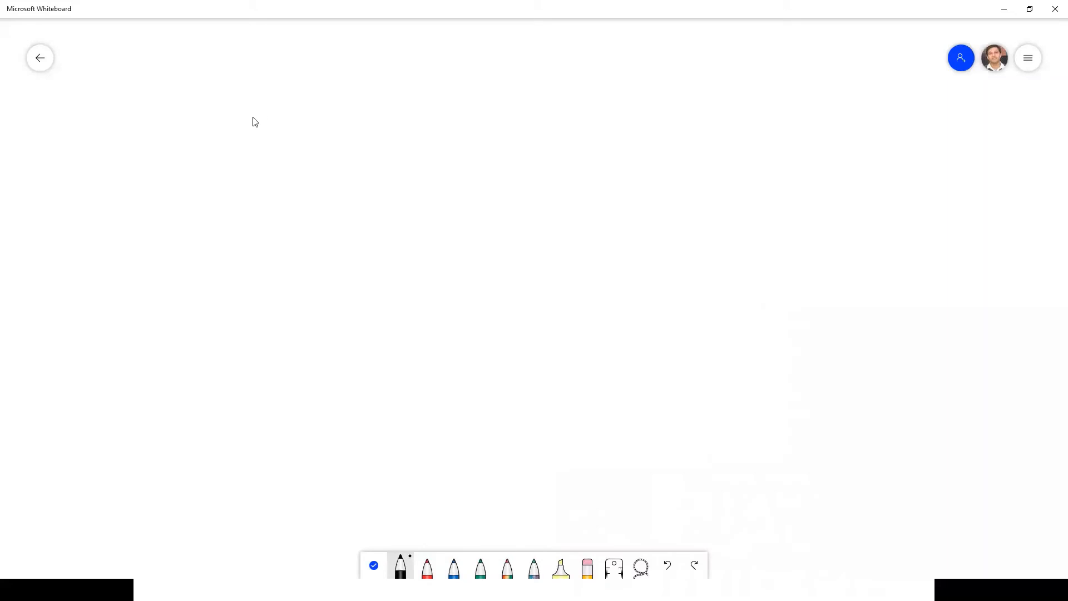
pyautogui.click(273, 158)
pyautogui.moveTo(260, 165)
pyautogui.mouseDown()
pyautogui.moveTo(279, 162)
pyautogui.moveTo(271, 175)
pyautogui.mouseUp()
pyautogui.moveTo(265, 175)
pyautogui.mouseDown()
pyautogui.moveTo(281, 184)
pyautogui.moveTo(376, 167)
pyautogui.mouseUp()
pyautogui.moveTo(370, 169); pyautogui.dragTo(376, 184)
pyautogui.moveTo(380, 181); pyautogui.dragTo(389, 185)
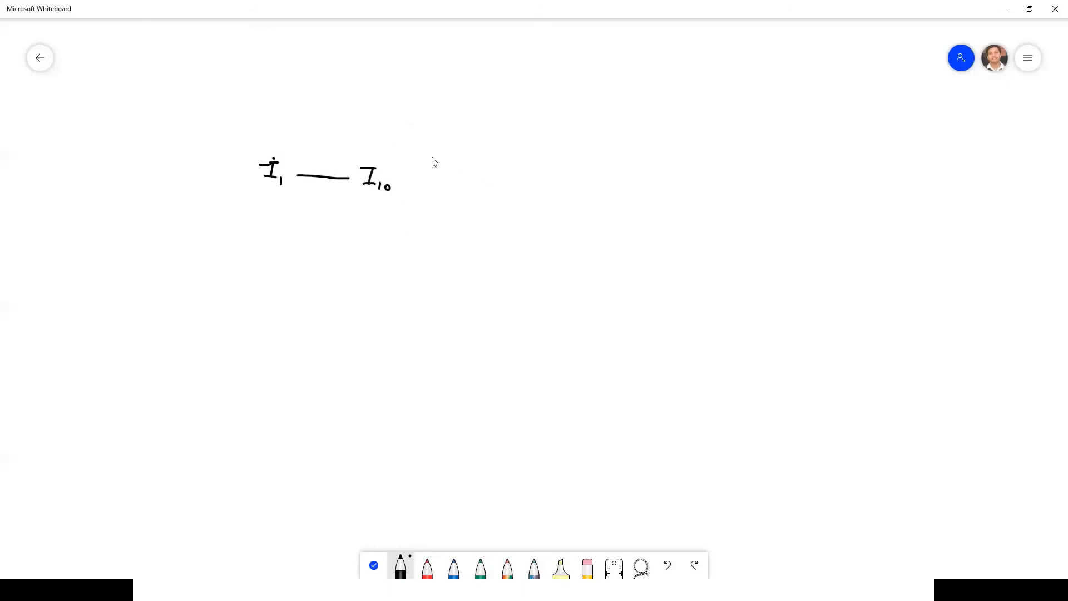
# Write the underlined heading Total beside I10, with the sum I1 + I2 + I3 .... + I10 beneath it.
pyautogui.moveTo(419, 159); pyautogui.dragTo(442, 160)
pyautogui.moveTo(457, 158)
pyautogui.mouseDown()
pyautogui.moveTo(483, 184)
pyautogui.moveTo(445, 183)
pyautogui.mouseUp()
pyautogui.click(432, 181)
pyautogui.moveTo(439, 184); pyautogui.dragTo(443, 195)
pyautogui.moveTo(443, 192); pyautogui.dragTo(461, 194)
pyautogui.moveTo(455, 190)
pyautogui.mouseDown()
pyautogui.moveTo(455, 200)
pyautogui.moveTo(482, 190)
pyautogui.mouseUp()
pyautogui.moveTo(481, 189); pyautogui.dragTo(478, 200)
pyautogui.moveTo(474, 201); pyautogui.dragTo(490, 209)
pyautogui.moveTo(499, 197)
pyautogui.mouseDown()
pyautogui.moveTo(508, 195)
pyautogui.moveTo(502, 209)
pyautogui.mouseUp()
pyautogui.moveTo(496, 211)
pyautogui.mouseDown()
pyautogui.moveTo(509, 209)
pyautogui.moveTo(505, 220)
pyautogui.moveTo(552, 212)
pyautogui.moveTo(546, 218)
pyautogui.moveTo(568, 204)
pyautogui.mouseUp()
pyautogui.click(519, 211)
pyautogui.click(525, 212)
pyautogui.click(532, 213)
pyautogui.click(537, 214)
pyautogui.moveTo(563, 205); pyautogui.dragTo(567, 221)
pyautogui.moveTo(568, 219); pyautogui.dragTo(568, 226)
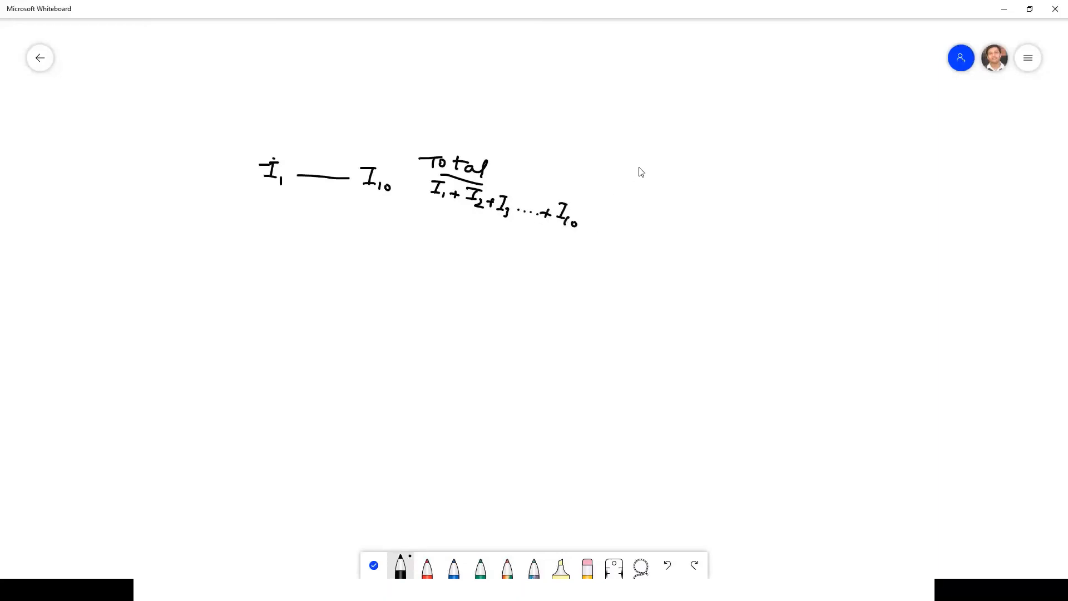
# Write "item to total correlation" beside the sum, with the symbol r and subscript I1 - Total below it.
pyautogui.moveTo(636, 173)
pyautogui.mouseDown()
pyautogui.moveTo(740, 172)
pyautogui.moveTo(746, 183)
pyautogui.moveTo(760, 180)
pyautogui.moveTo(751, 164)
pyautogui.moveTo(813, 188)
pyautogui.moveTo(825, 174)
pyautogui.moveTo(818, 183)
pyautogui.moveTo(853, 183)
pyautogui.moveTo(835, 202)
pyautogui.mouseUp()
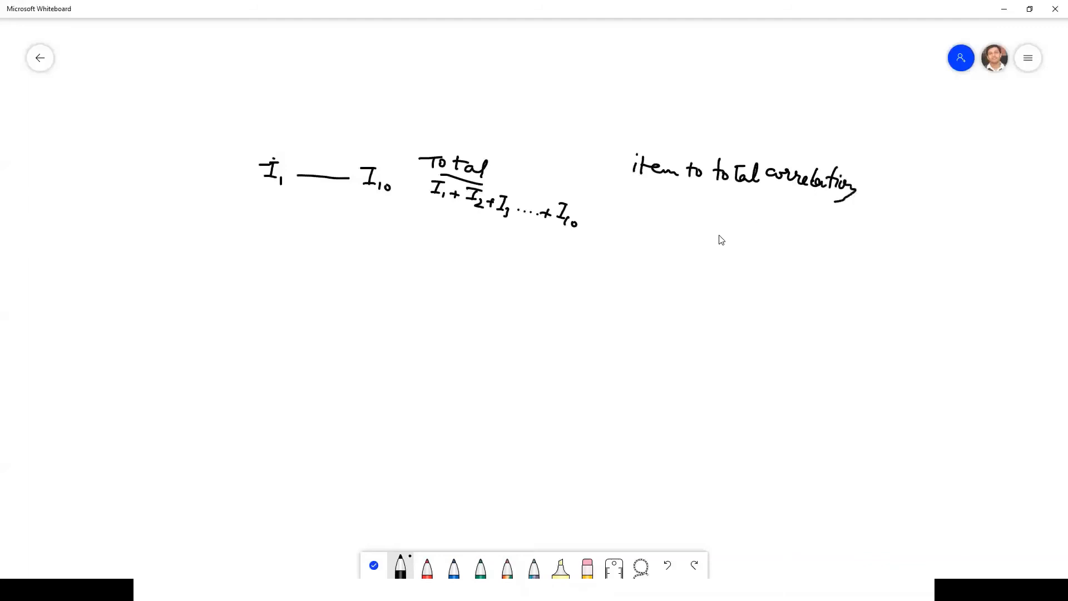
pyautogui.moveTo(656, 241)
pyautogui.mouseDown()
pyautogui.moveTo(703, 239)
pyautogui.moveTo(700, 257)
pyautogui.moveTo(736, 248)
pyautogui.moveTo(750, 267)
pyautogui.moveTo(773, 244)
pyautogui.moveTo(760, 251)
pyautogui.mouseUp()
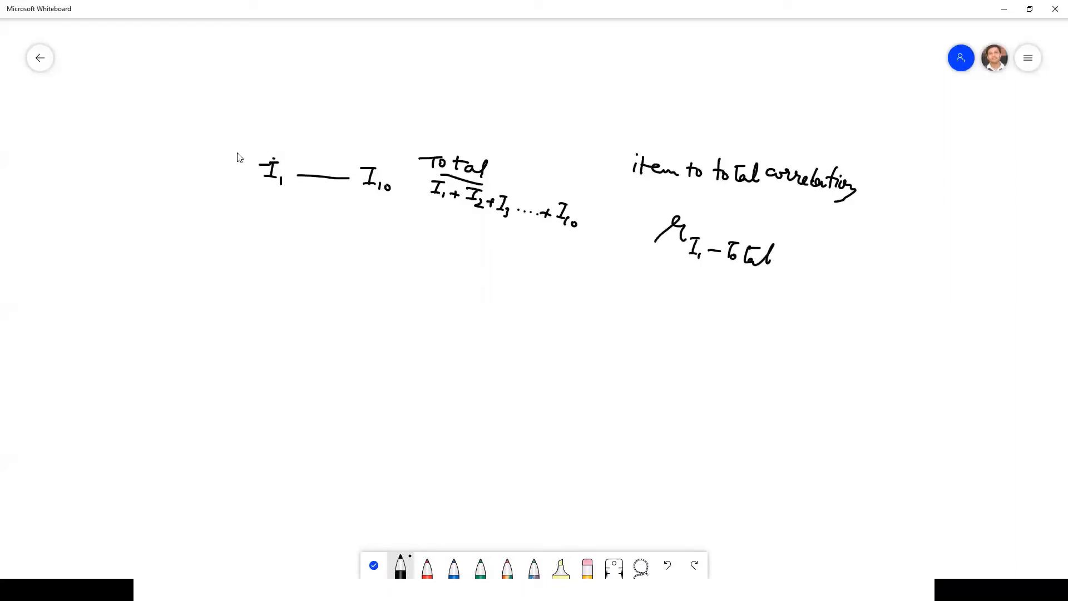
# Draw long downward lines on both sides of I1 and of the Total expression to mark them as columns.
pyautogui.moveTo(253, 161); pyautogui.dragTo(247, 285)
pyautogui.moveTo(289, 156); pyautogui.dragTo(275, 310)
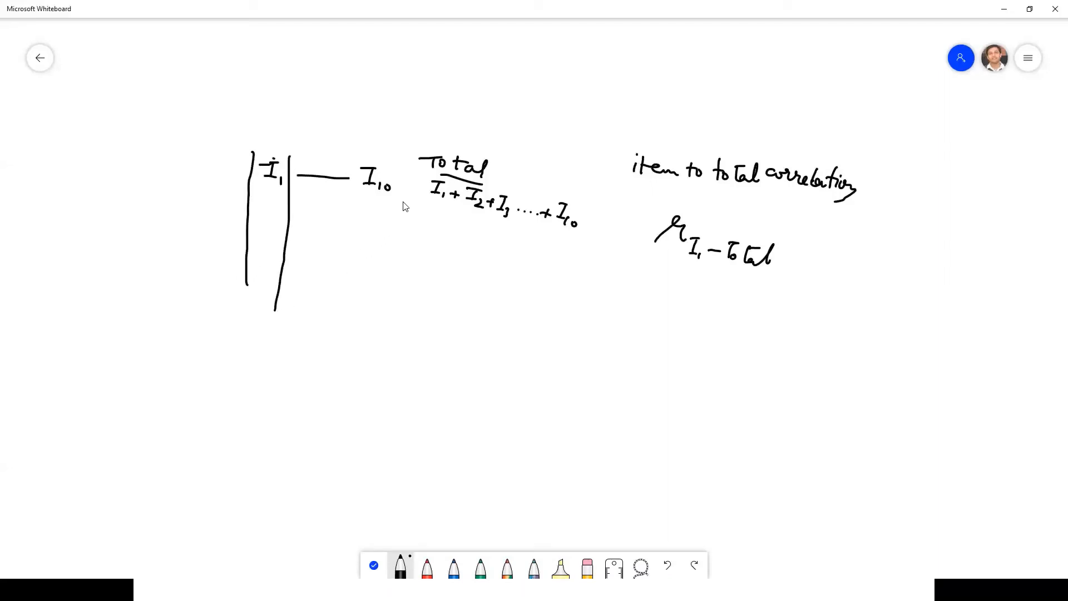
pyautogui.moveTo(424, 133); pyautogui.dragTo(381, 344)
pyautogui.moveTo(583, 168); pyautogui.dragTo(576, 188)
pyautogui.moveTo(559, 239); pyautogui.dragTo(514, 363)
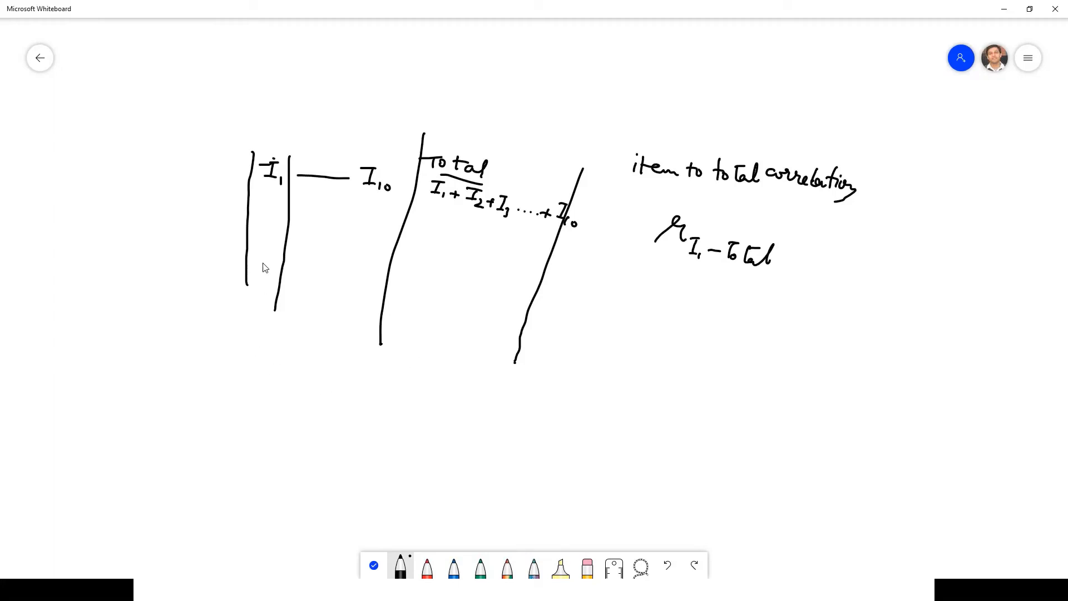
# Write "Item I1 is behaving similarly to the group of items" below the columns.
pyautogui.click(257, 303)
pyautogui.moveTo(255, 329)
pyautogui.mouseDown()
pyautogui.moveTo(272, 328)
pyautogui.moveTo(264, 345)
pyautogui.mouseUp()
pyautogui.moveTo(257, 346)
pyautogui.mouseDown()
pyautogui.moveTo(324, 342)
pyautogui.moveTo(328, 359)
pyautogui.moveTo(469, 383)
pyautogui.moveTo(465, 404)
pyautogui.mouseUp()
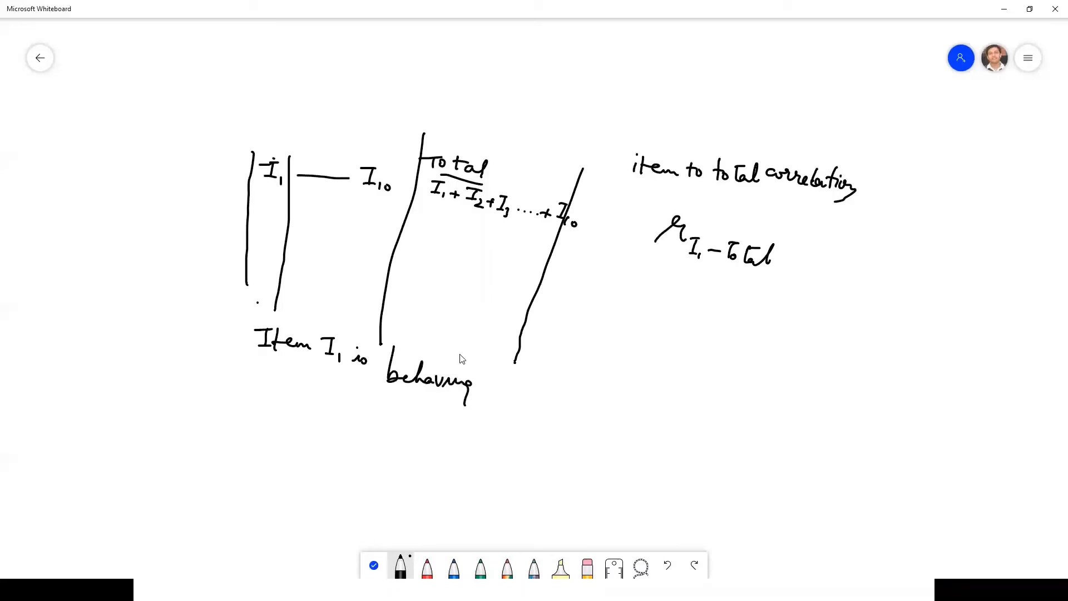
pyautogui.moveTo(502, 375)
pyautogui.mouseDown()
pyautogui.moveTo(525, 390)
pyautogui.moveTo(586, 389)
pyautogui.moveTo(574, 413)
pyautogui.mouseUp()
pyautogui.moveTo(599, 374)
pyautogui.mouseDown()
pyautogui.moveTo(612, 371)
pyautogui.moveTo(603, 391)
pyautogui.mouseUp()
pyautogui.moveTo(609, 388); pyautogui.dragTo(651, 396)
pyautogui.moveTo(656, 374)
pyautogui.mouseDown()
pyautogui.moveTo(656, 402)
pyautogui.moveTo(676, 407)
pyautogui.moveTo(690, 430)
pyautogui.moveTo(723, 411)
pyautogui.moveTo(746, 439)
pyautogui.moveTo(756, 418)
pyautogui.moveTo(787, 426)
pyautogui.moveTo(760, 468)
pyautogui.mouseUp()
pyautogui.moveTo(767, 443)
pyautogui.mouseDown()
pyautogui.moveTo(783, 446)
pyautogui.moveTo(694, 458)
pyautogui.moveTo(745, 465)
pyautogui.mouseUp()
pyautogui.click(686, 448)
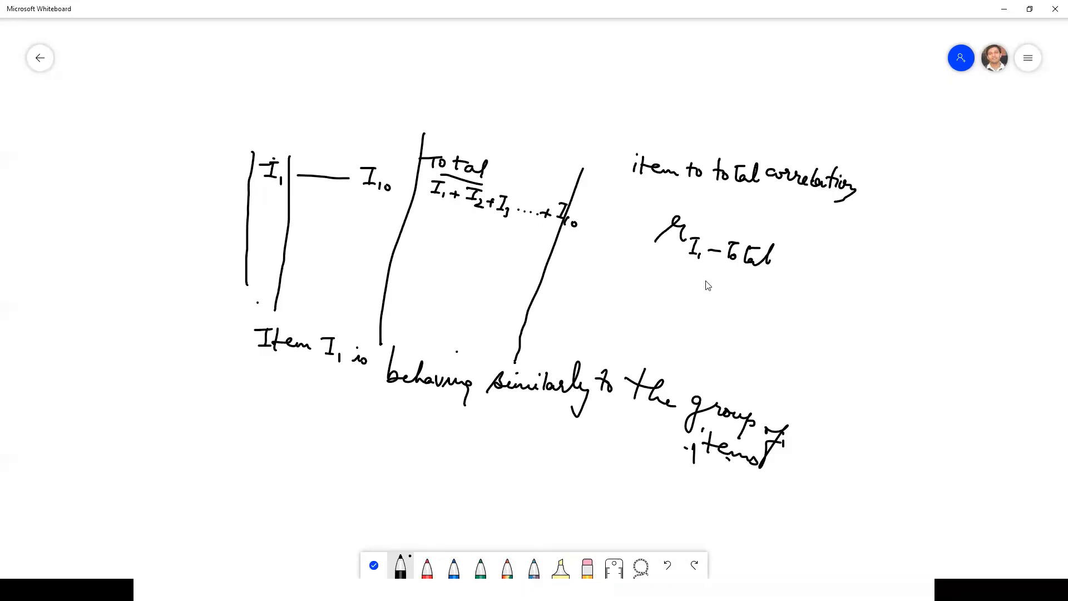
# Annotate the I1 - Total correlation with "(-) negative", and write "low" underlined and "med-high" beneath it.
pyautogui.moveTo(819, 230)
pyautogui.mouseDown()
pyautogui.moveTo(803, 270)
pyautogui.moveTo(830, 256)
pyautogui.moveTo(817, 264)
pyautogui.moveTo(857, 265)
pyautogui.mouseUp()
pyautogui.moveTo(861, 263)
pyautogui.mouseDown()
pyautogui.moveTo(913, 278)
pyautogui.moveTo(925, 269)
pyautogui.moveTo(915, 293)
pyautogui.mouseUp()
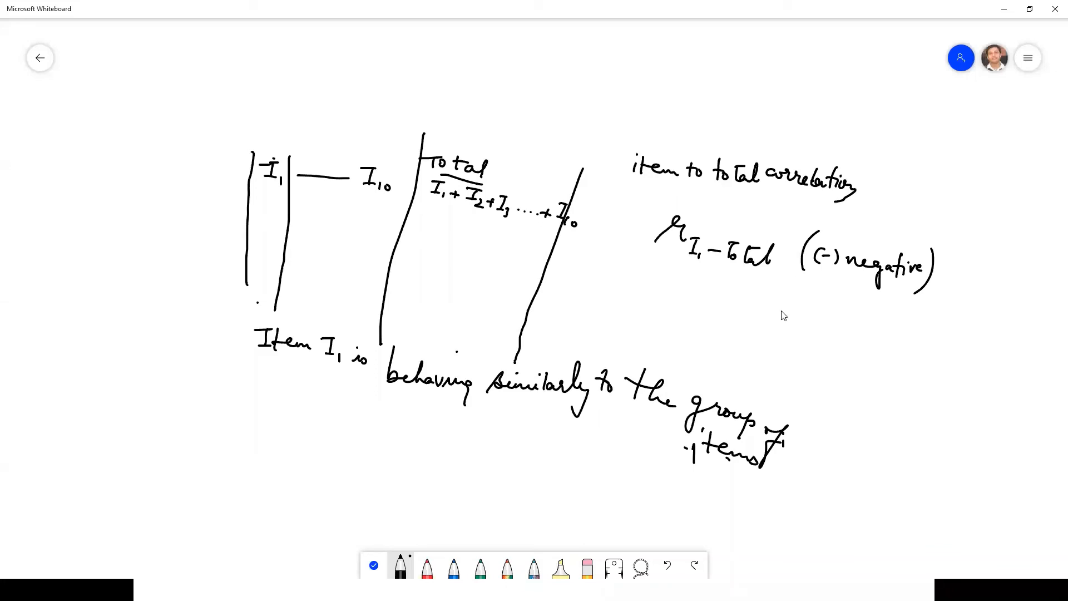
pyautogui.moveTo(816, 318)
pyautogui.mouseDown()
pyautogui.moveTo(864, 306)
pyautogui.moveTo(866, 327)
pyautogui.mouseUp()
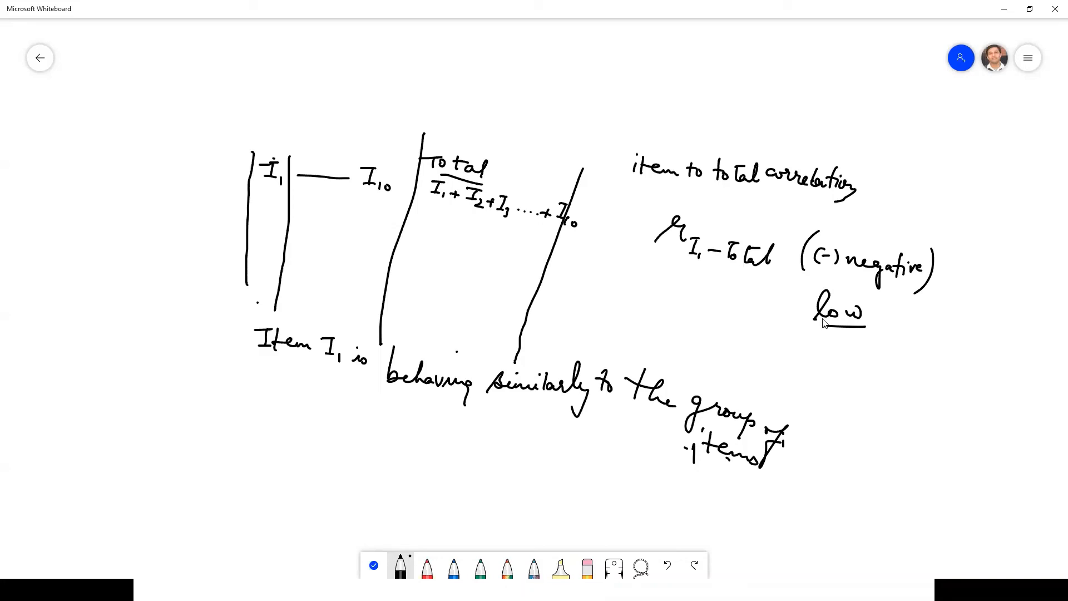
pyautogui.click(777, 358)
pyautogui.moveTo(778, 335)
pyautogui.mouseDown()
pyautogui.moveTo(834, 351)
pyautogui.moveTo(858, 341)
pyautogui.moveTo(871, 356)
pyautogui.moveTo(915, 361)
pyautogui.mouseUp()
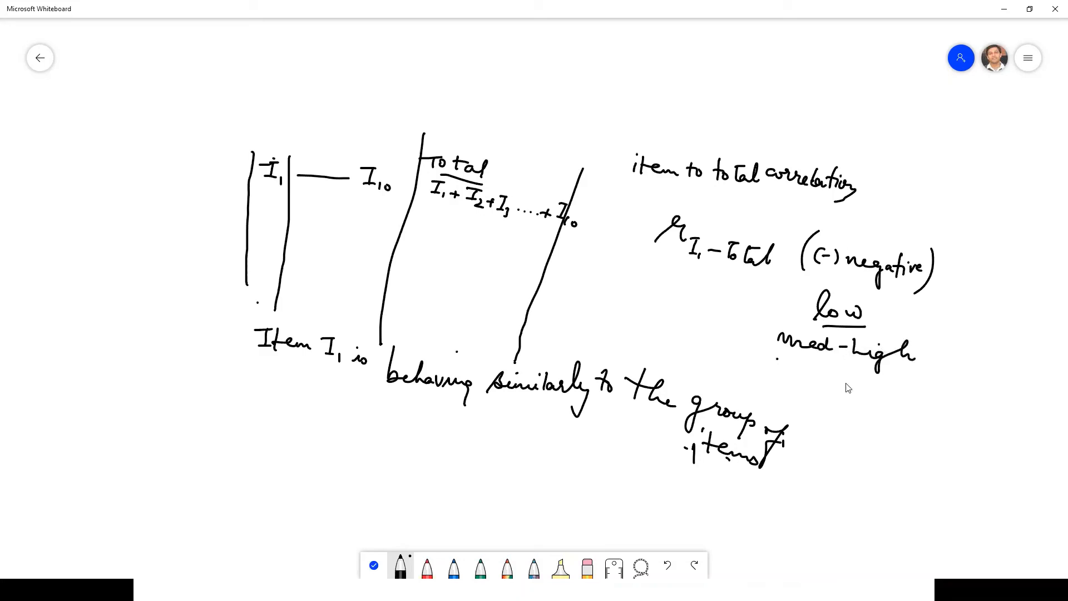
pyautogui.moveTo(761, 333); pyautogui.dragTo(799, 300)
# Switch back to the SPSS output and remove TO_1 to TO_4 and LEX_1 to LEX_3 from the Reliability Analysis items, keeping the three Empowering items.
pyautogui.hotkey('alt', 'Tab')
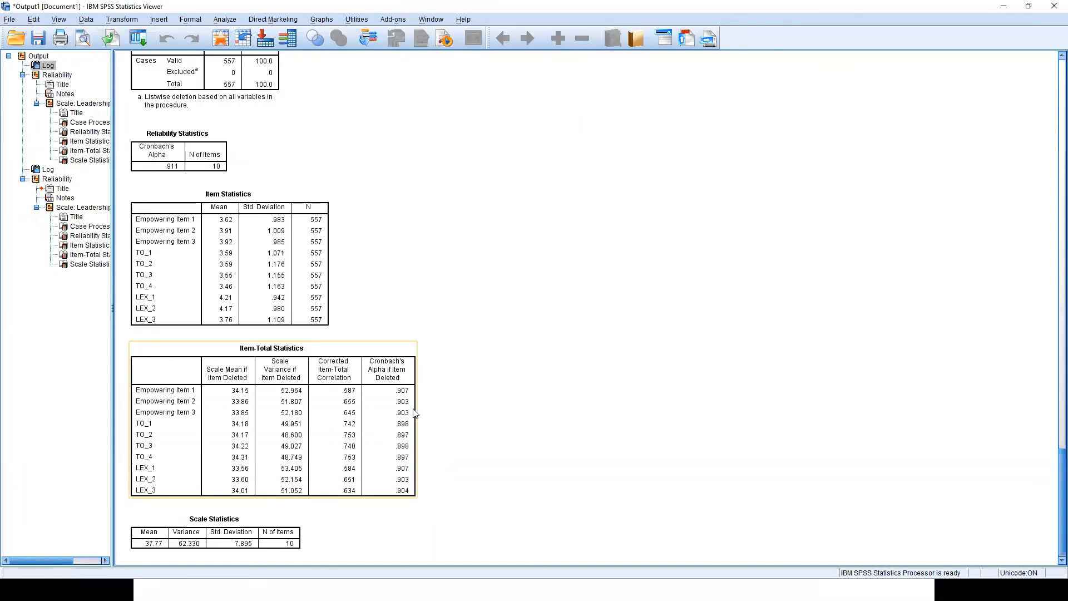
pyautogui.hotkey('alt', 'f')
pyautogui.click(371, 249)
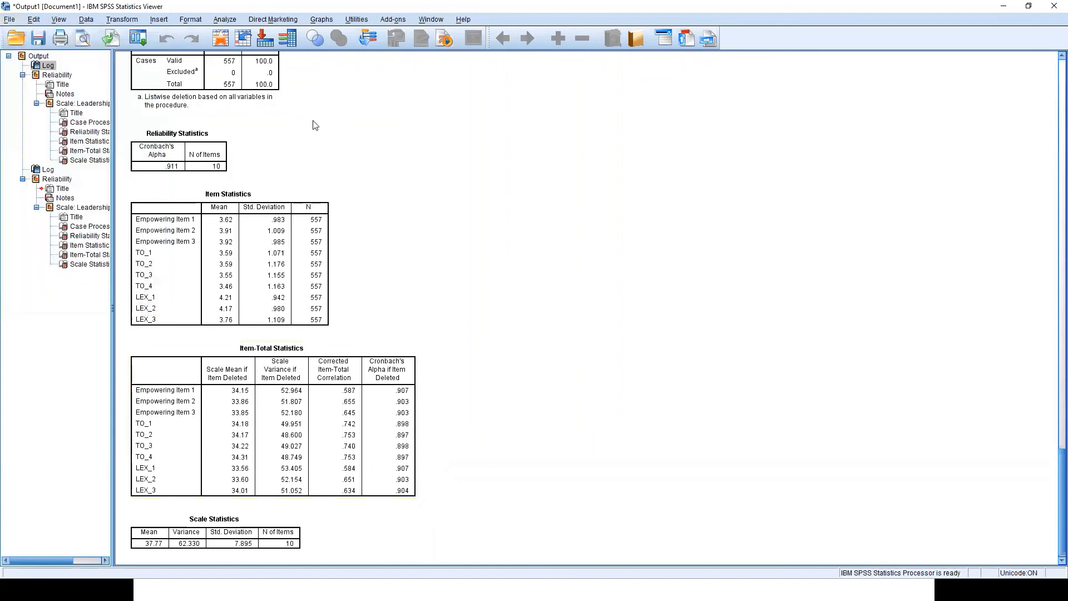
pyautogui.click(233, 19)
pyautogui.moveTo(300, 141)
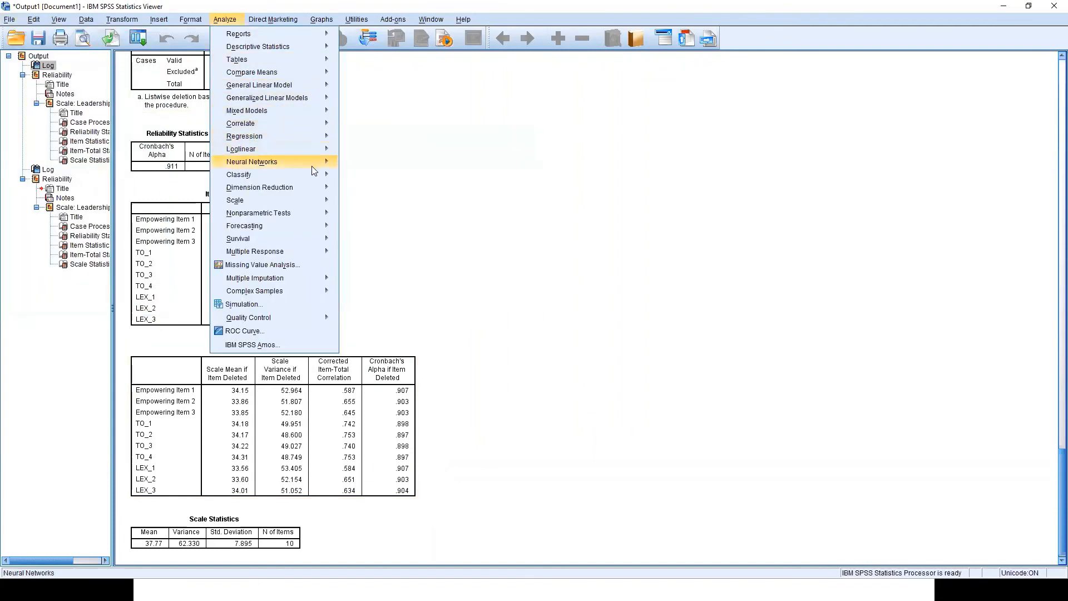
pyautogui.moveTo(325, 200)
pyautogui.click(359, 202)
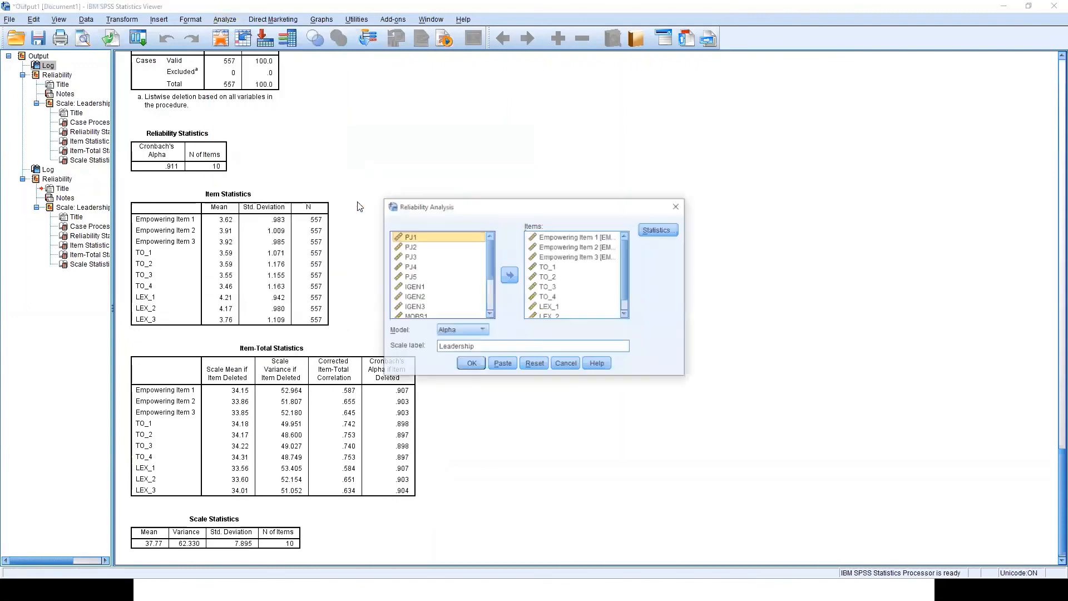
pyautogui.moveTo(562, 267); pyautogui.dragTo(560, 296)
pyautogui.click(554, 269)
pyautogui.scroll(-2, 555, 278)
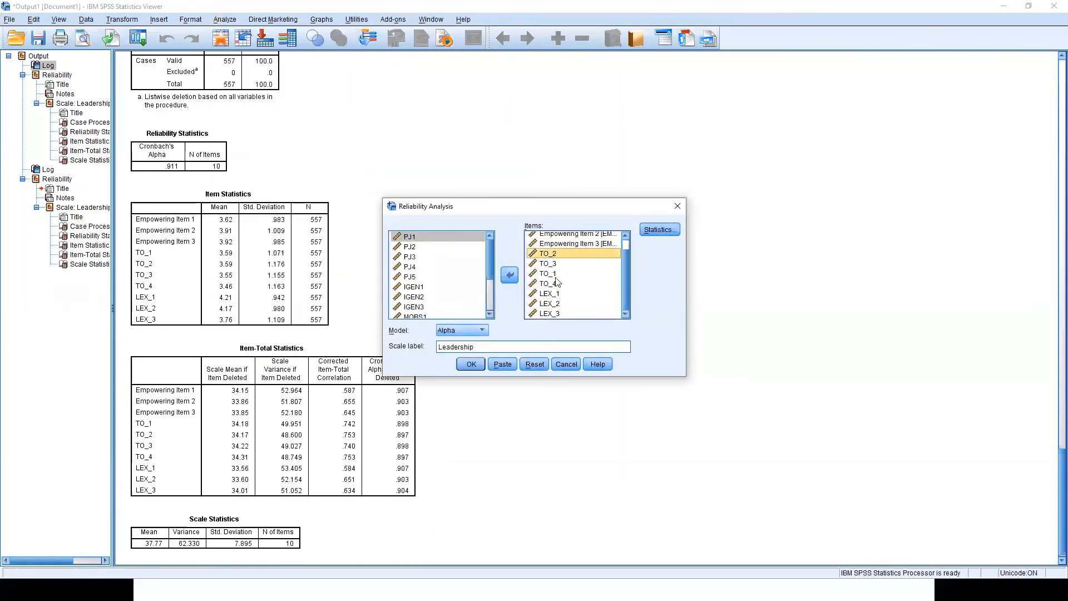
pyautogui.keyDown('shift'); pyautogui.click(559, 316); pyautogui.keyUp('shift')
pyautogui.click(510, 275)
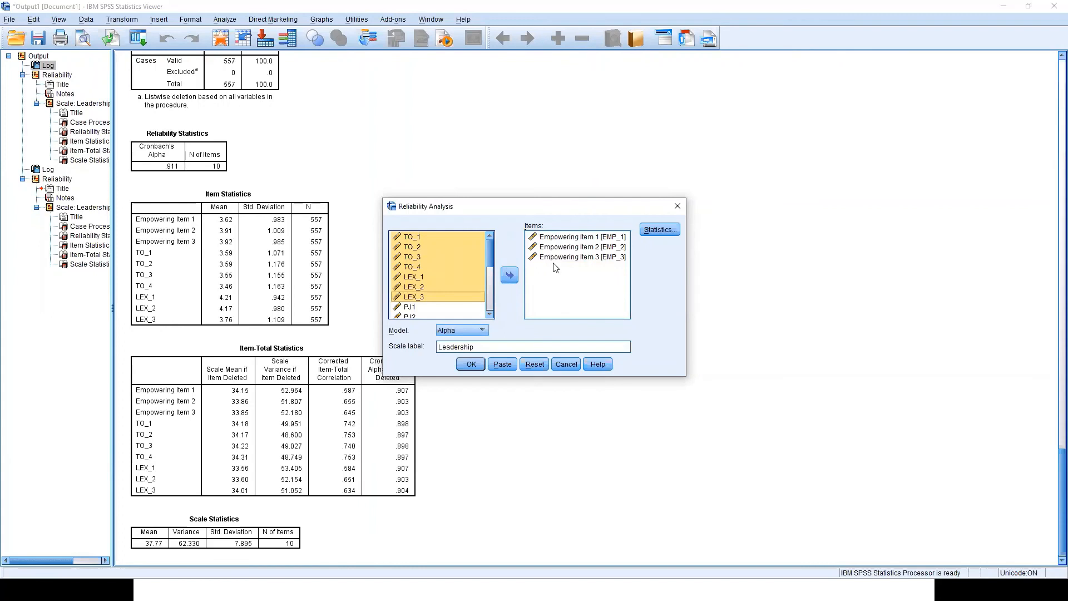
# Set the scale label to Empowering and run the reliability analysis with item, scale and scale-if-item-deleted descriptives.
pyautogui.click(536, 348)
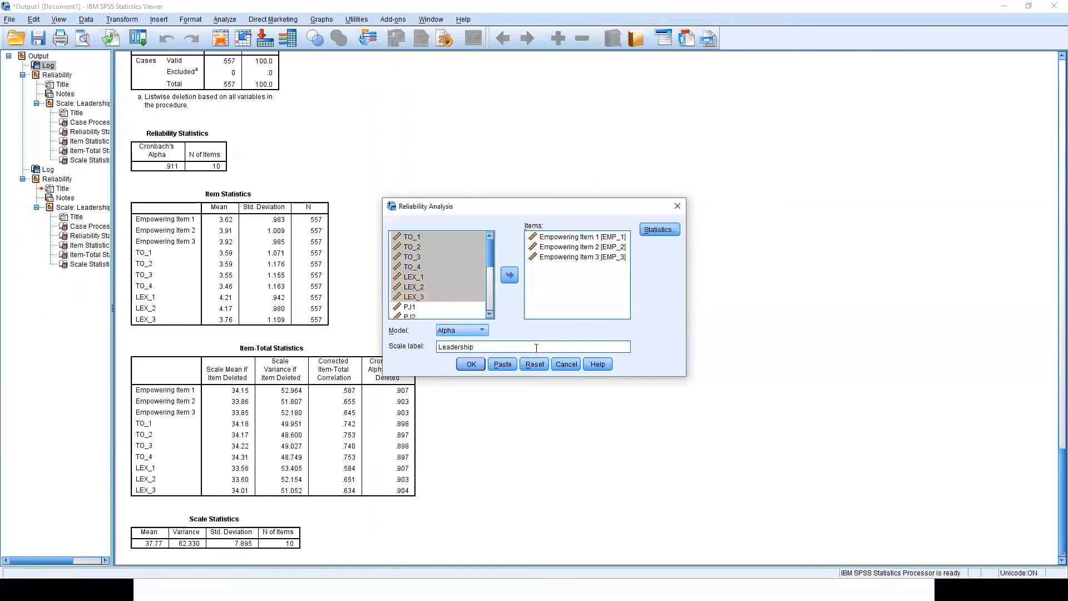
pyautogui.doubleClick(536, 348)
pyautogui.write('Empowering')
pyautogui.click(662, 230)
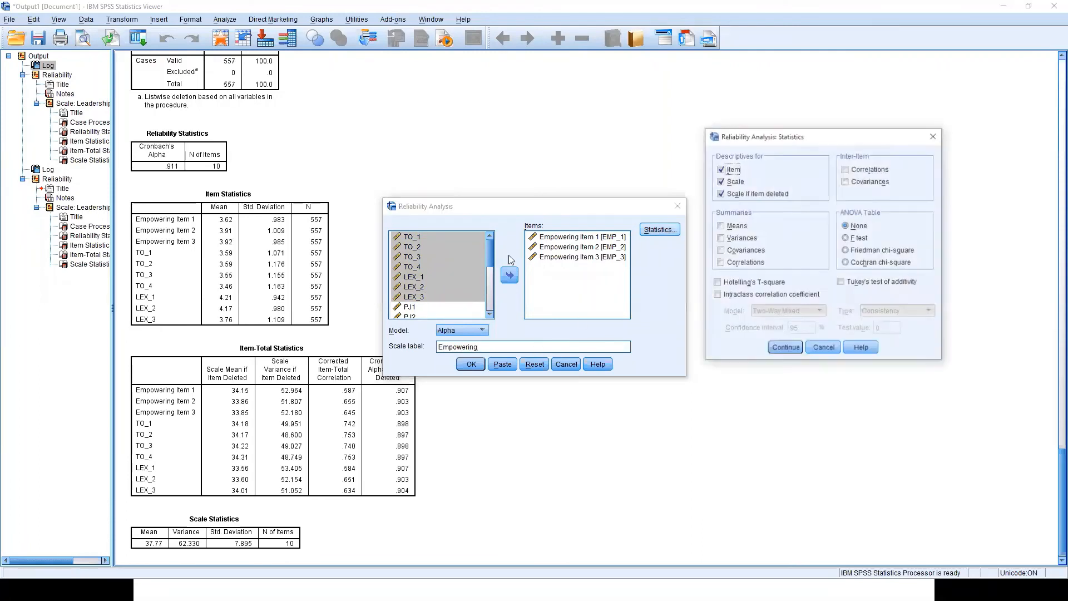
pyautogui.click(814, 351)
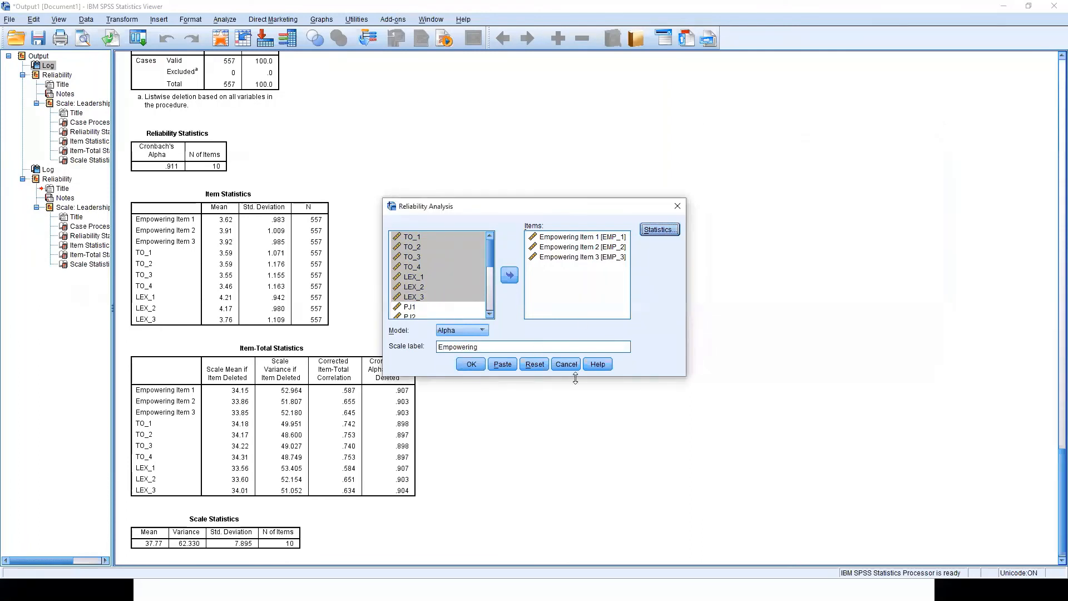
pyautogui.click(471, 365)
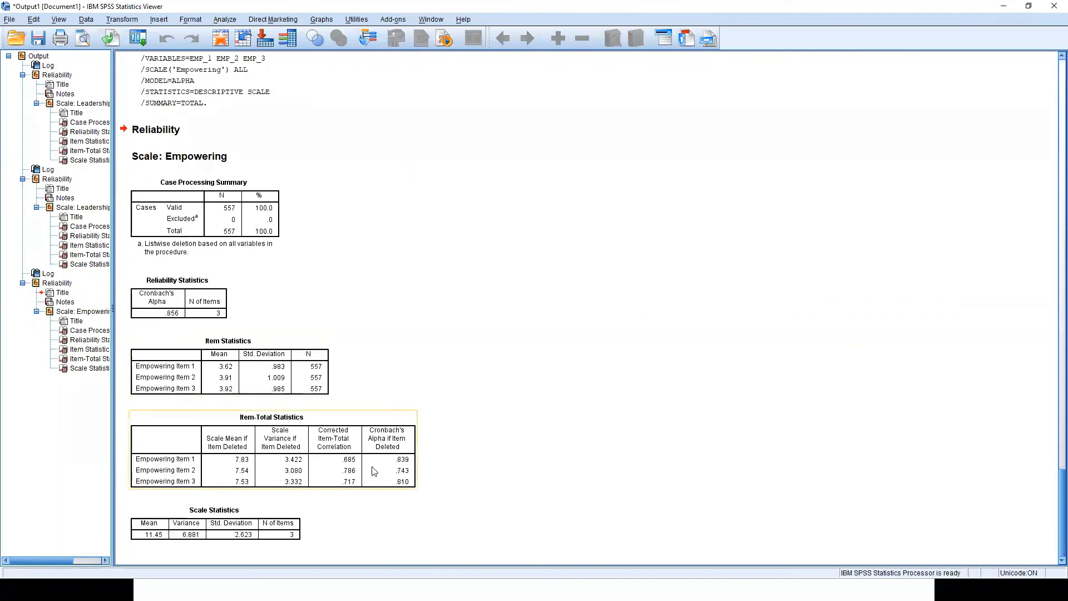
# Copy the logged RELIABILITY command for the Empowering scale from the output.
pyautogui.scroll(3, 289, 290)
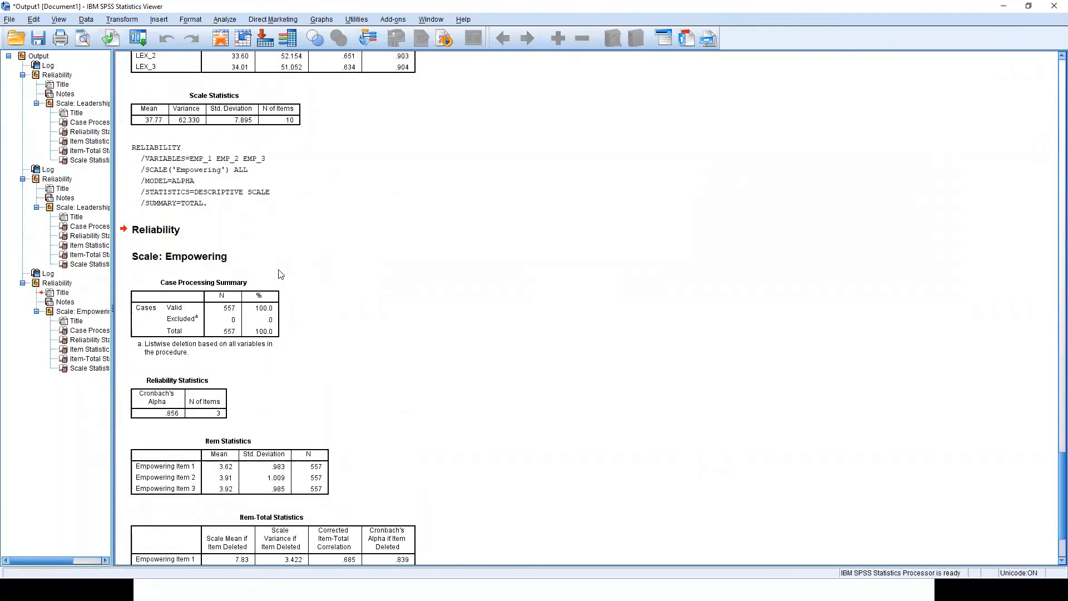
pyautogui.click(155, 159)
pyautogui.rightClick(155, 158)
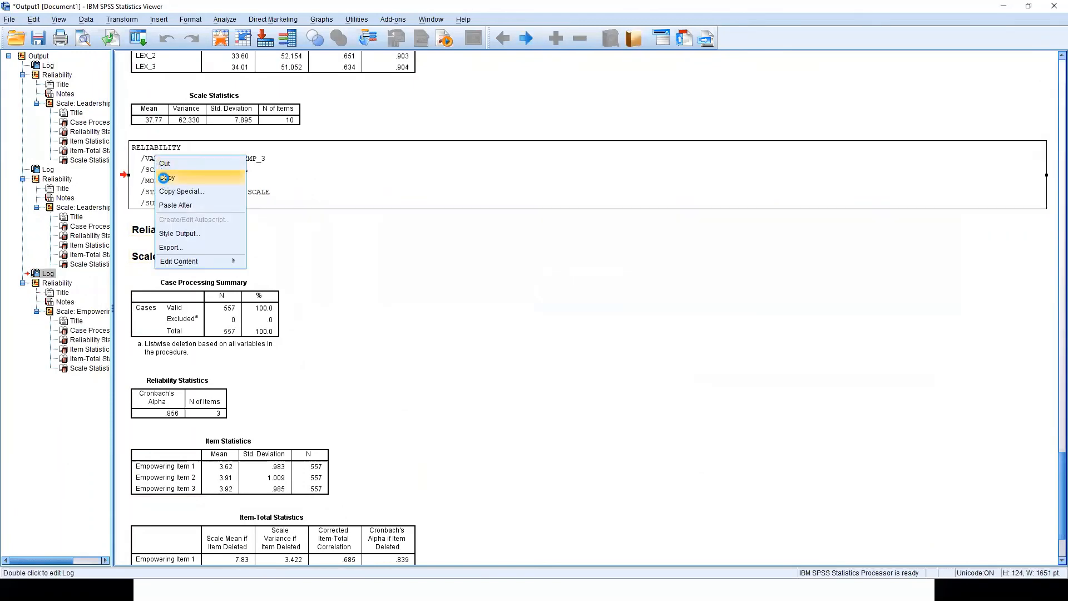
pyautogui.click(166, 174)
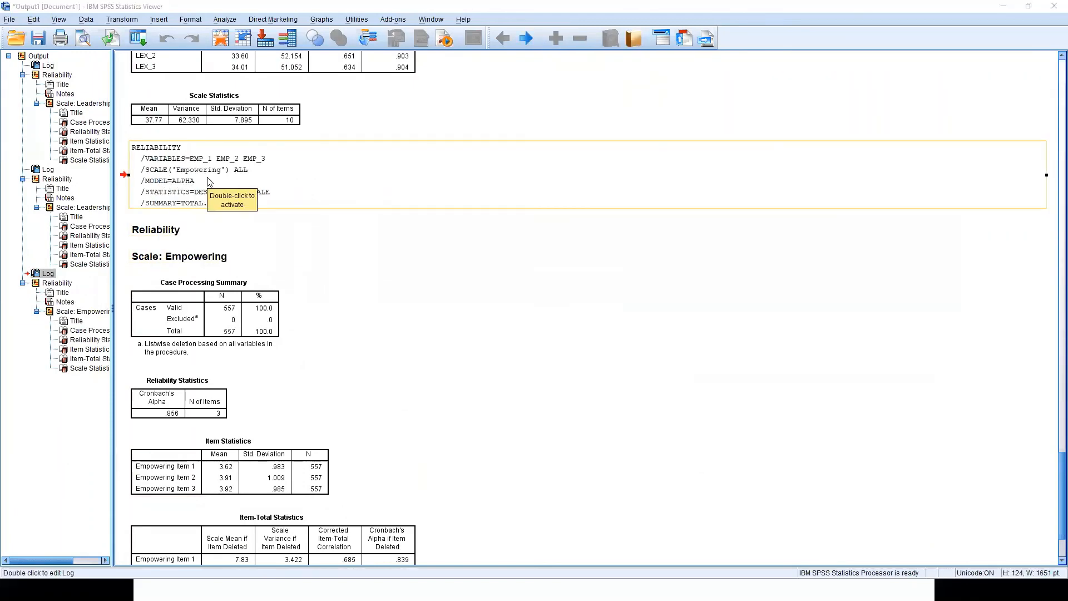
# Switch to FDPSyntax.sps and add the comment "/* Reliability run for empowering dimension */" below the Leadership RELIABILITY block.
pyautogui.hotkey('alt', 'Tab')
pyautogui.hotkey('alt', 'Tab')
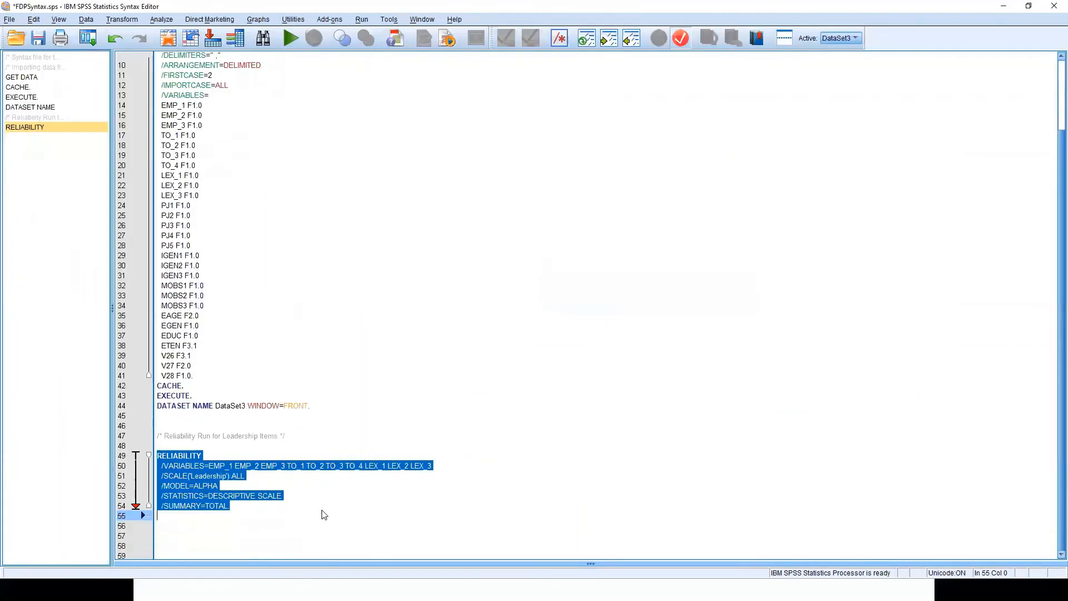
pyautogui.click(310, 533)
pyautogui.write('/')
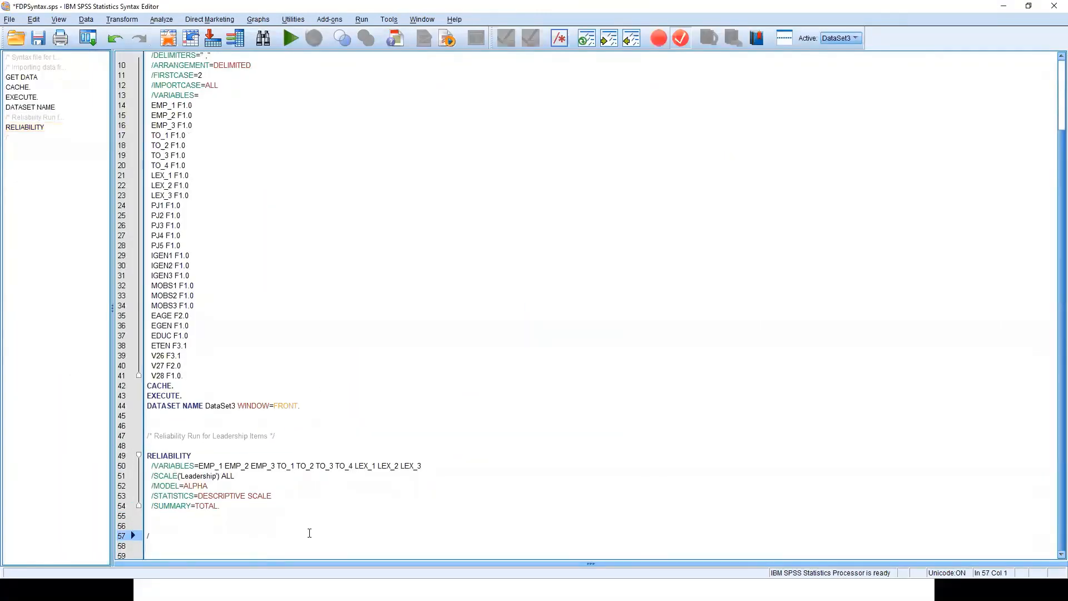
pyautogui.write('* Reliability run for empowering dimension')
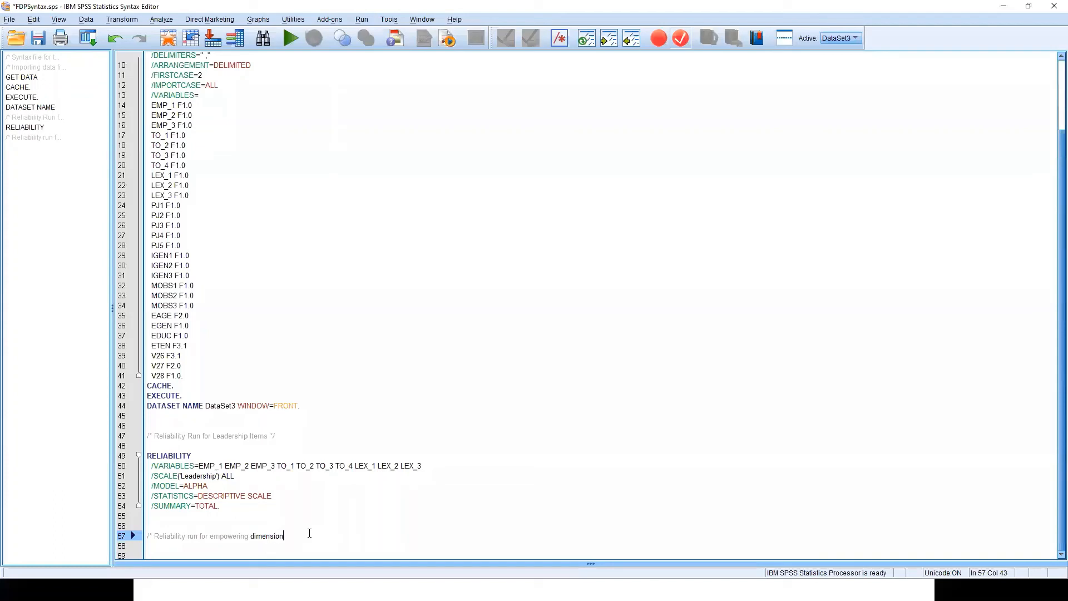
pyautogui.write(' */')
# Paste the copied Empowering RELIABILITY command beneath the new comment, leaving a blank line between them, and save the syntax file.
pyautogui.press('Return')
pyautogui.press('Return')
pyautogui.hotkey('ctrl', 'v')
pyautogui.press('Return')
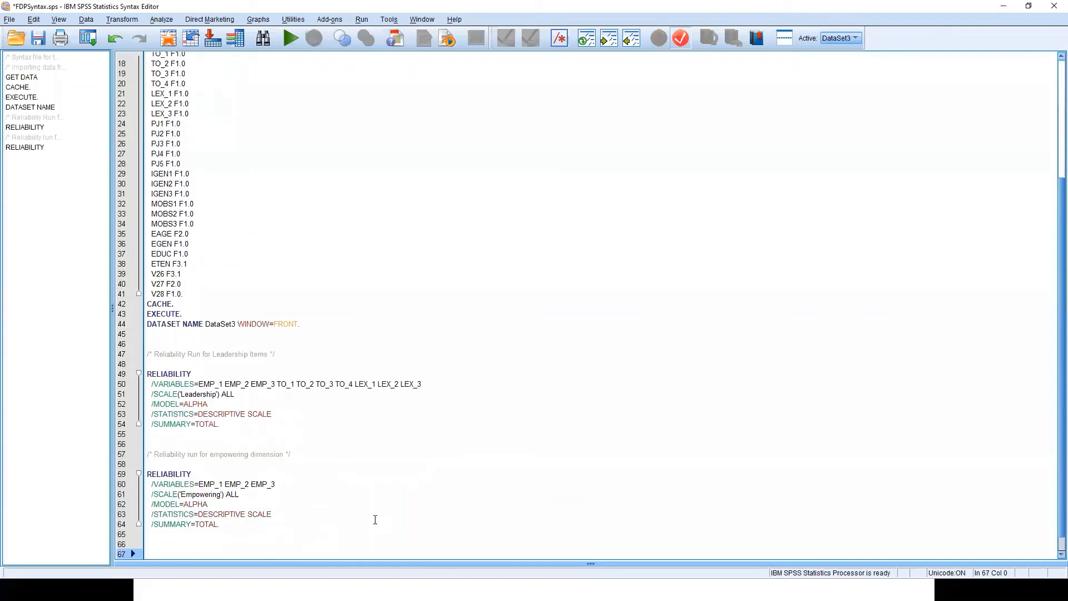
pyautogui.hotkey('ctrl', 's')
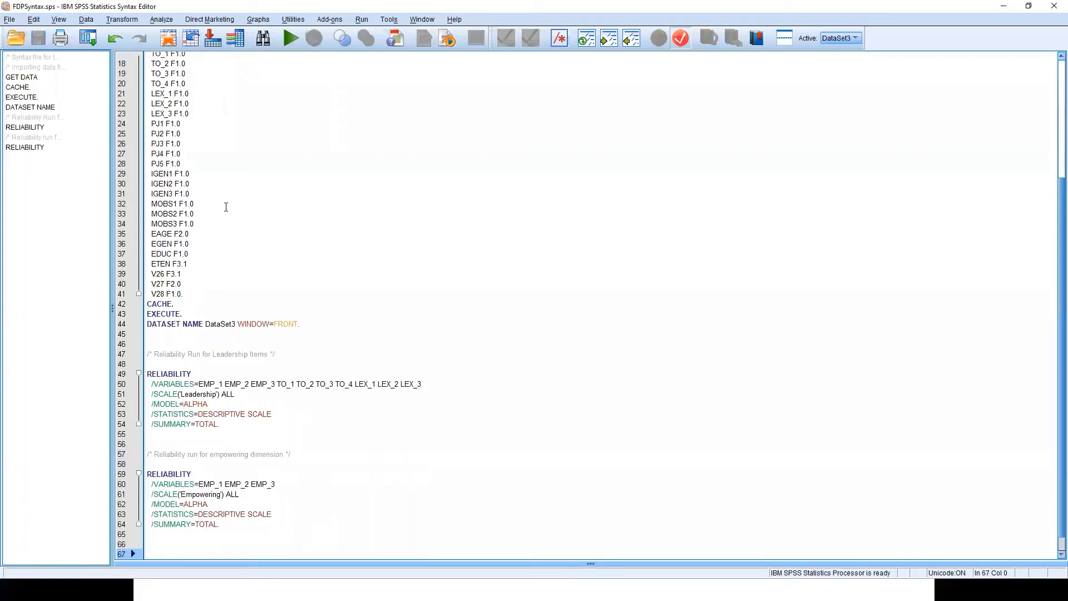
# Run only the Empowering RELIABILITY block from the syntax file and compare its output with the previous Empowering run.
pyautogui.moveTo(148, 473); pyautogui.dragTo(243, 530)
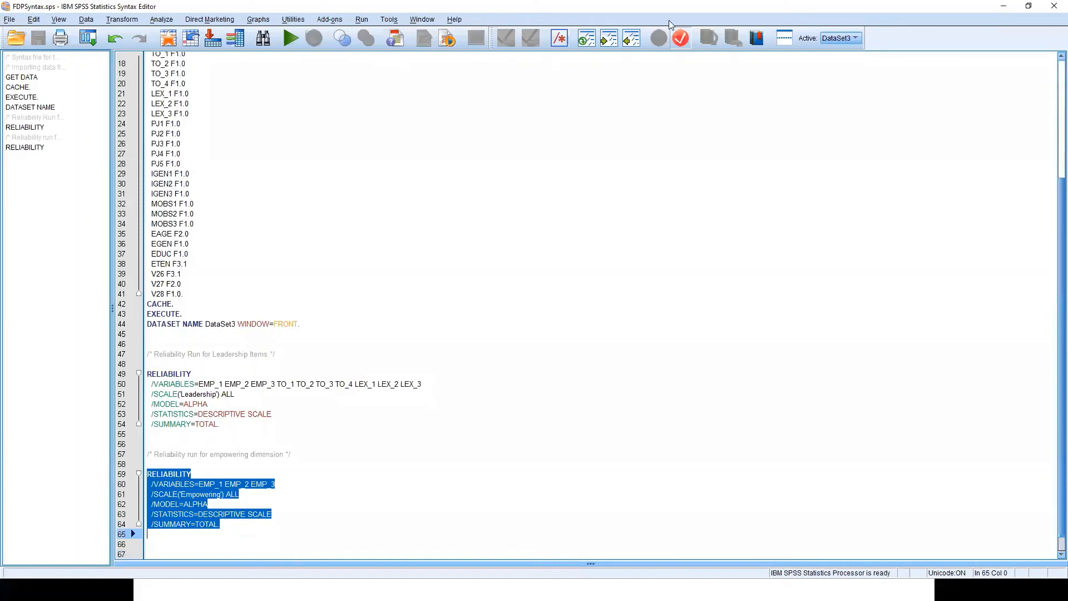
pyautogui.hotkey('ctrl', 'r')
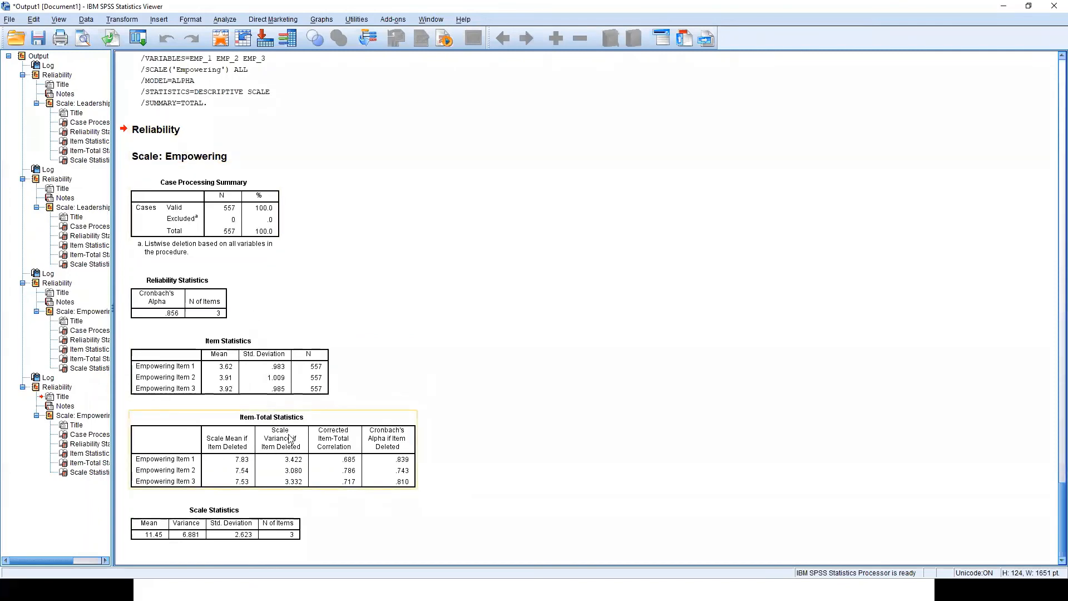
pyautogui.scroll(1, 232, 288)
pyautogui.scroll(6, 232, 287)
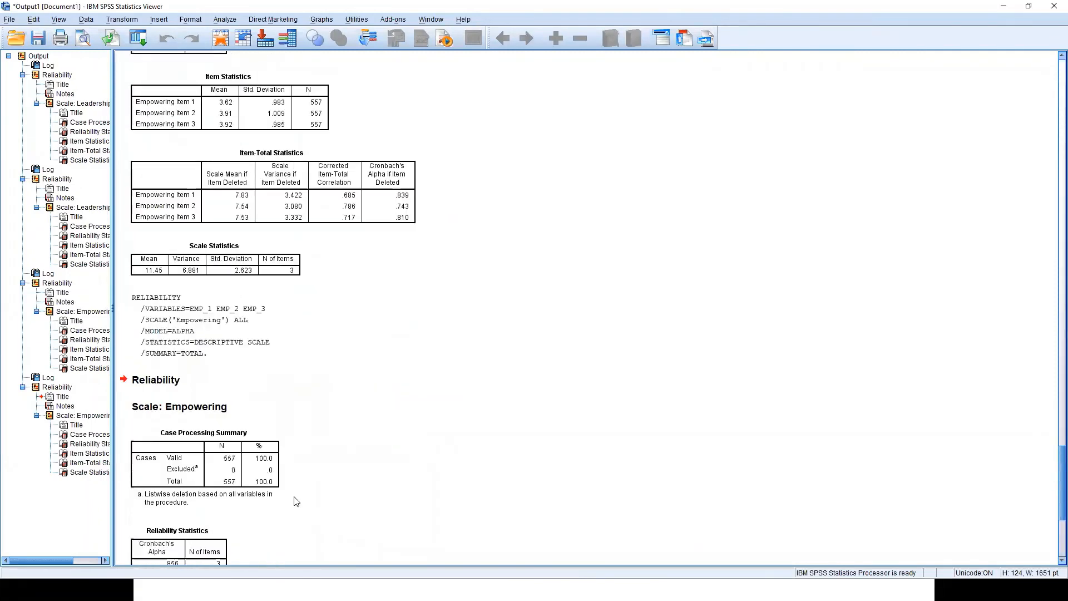
pyautogui.scroll(-7, 245, 452)
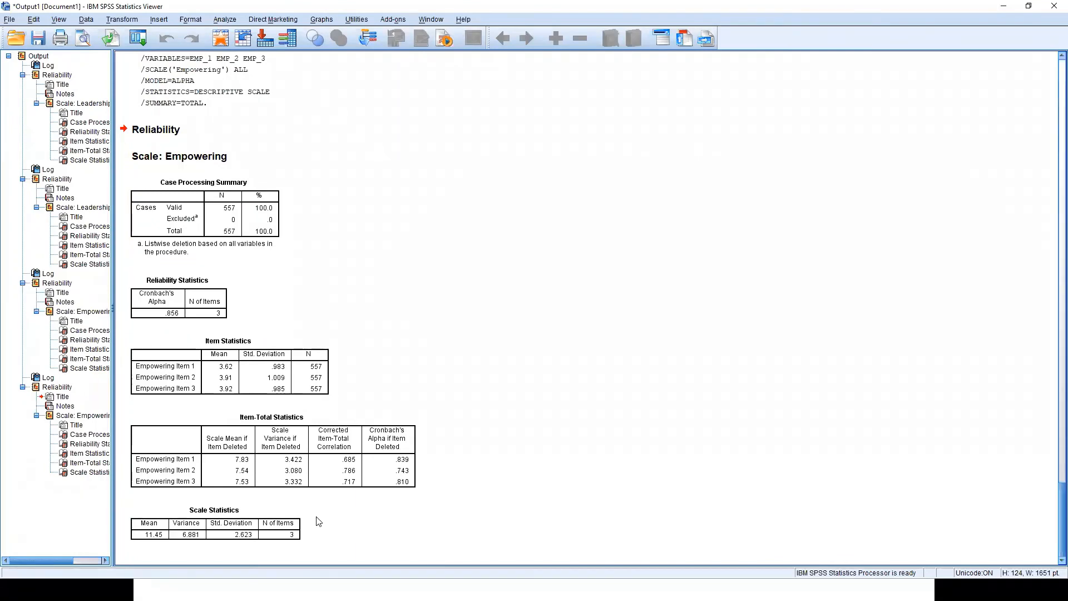
# Return to FDPSyntax.sps, review the syntax from the data import through both reliability runs, and switch back to the output.
pyautogui.hotkey('alt', 'Tab')
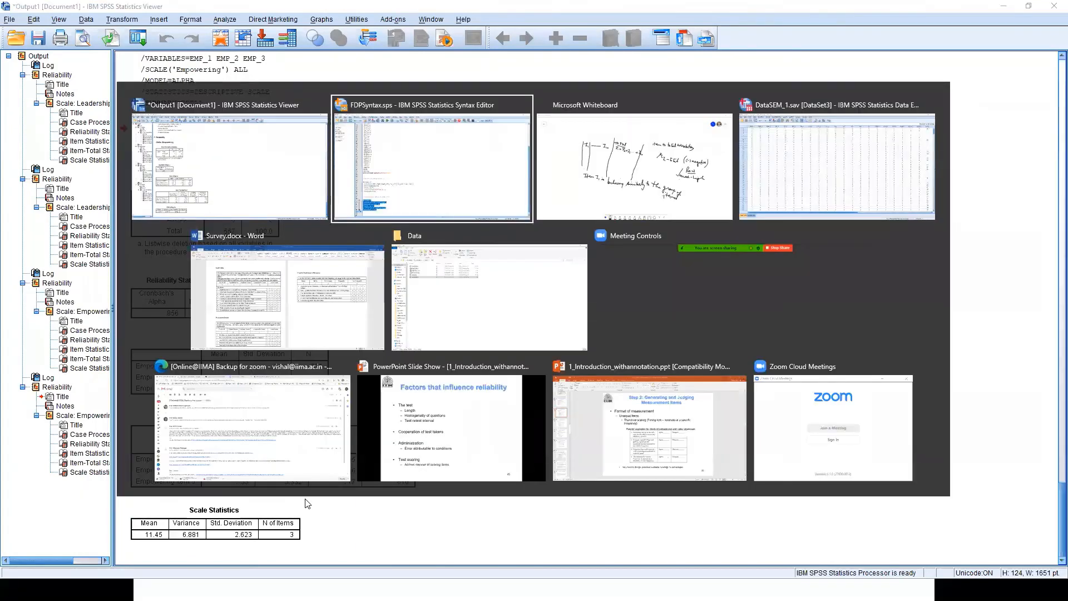
pyautogui.scroll(5, 258, 251)
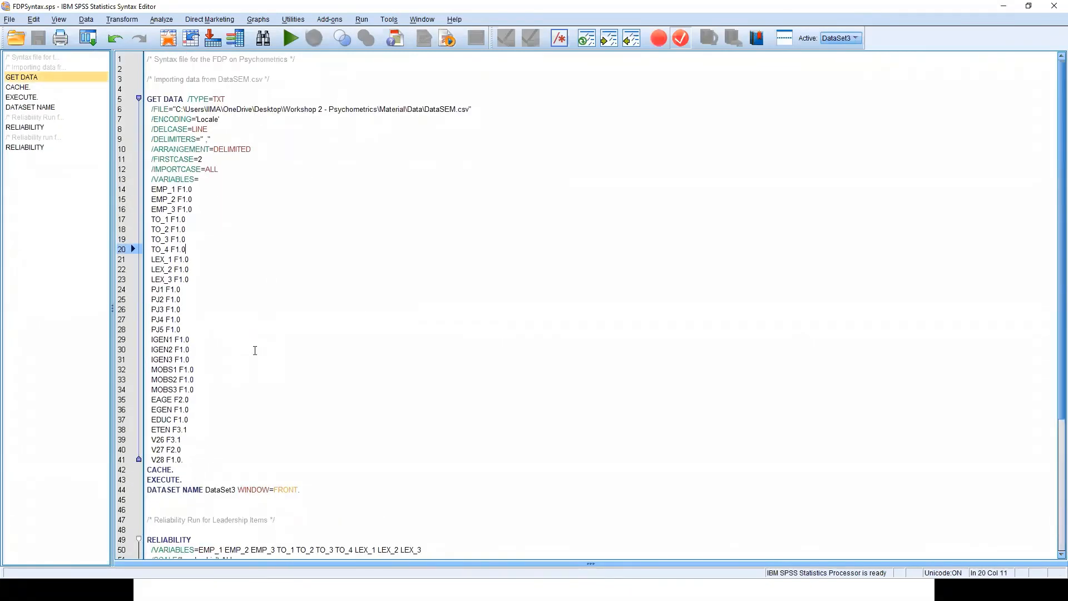
pyautogui.scroll(-6, 258, 356)
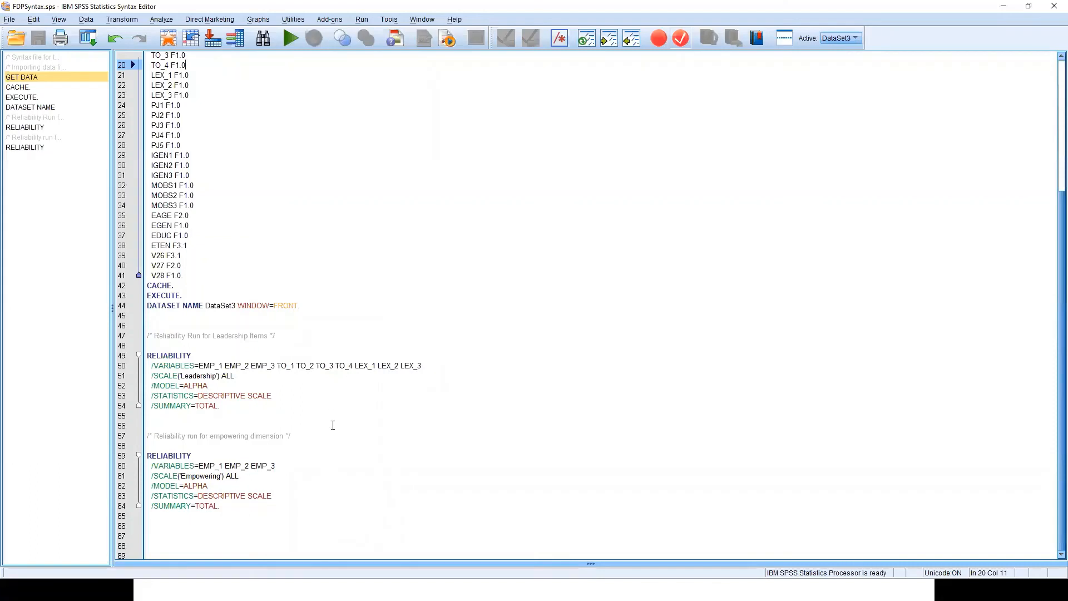
pyautogui.hotkey('alt', 'Tab')
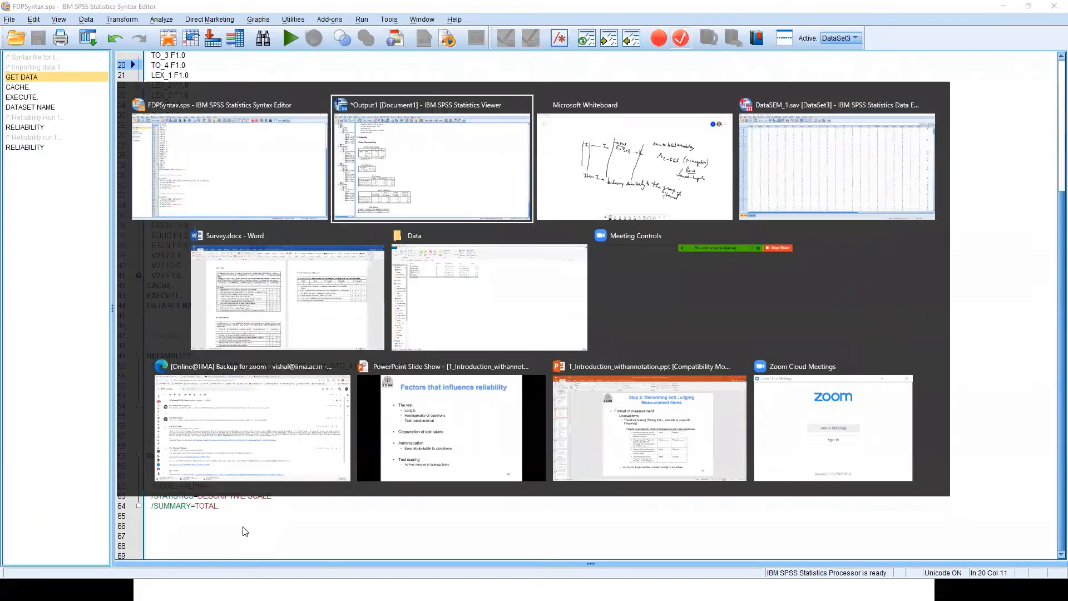